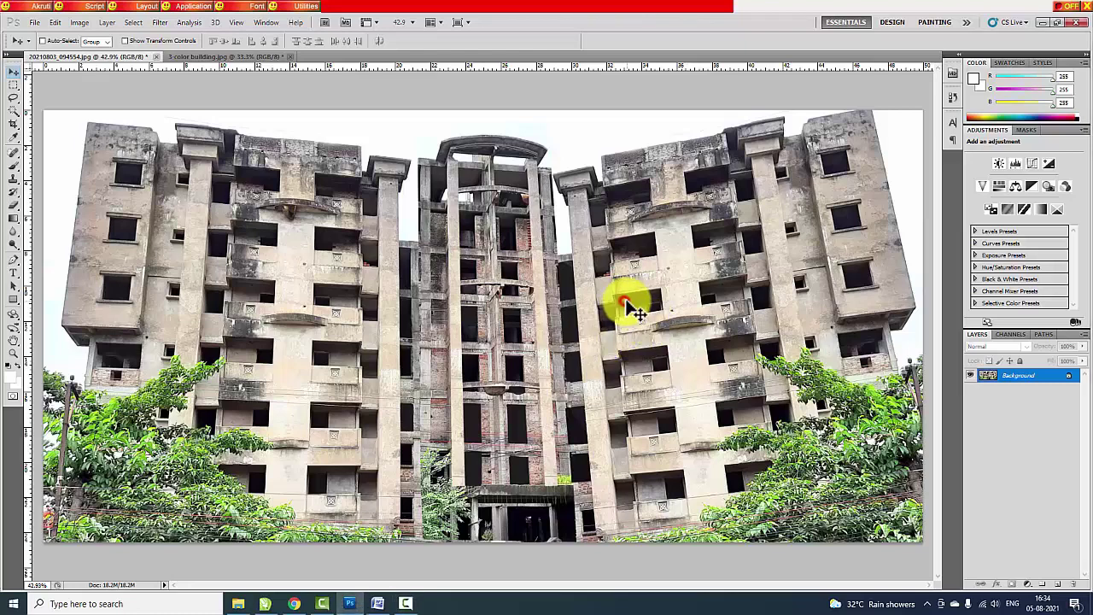
- Move the whole building photo onto its own Layer 1 by selecting all, cutting and pasting
scroll(532, 282, down, 2)
click(14, 86)
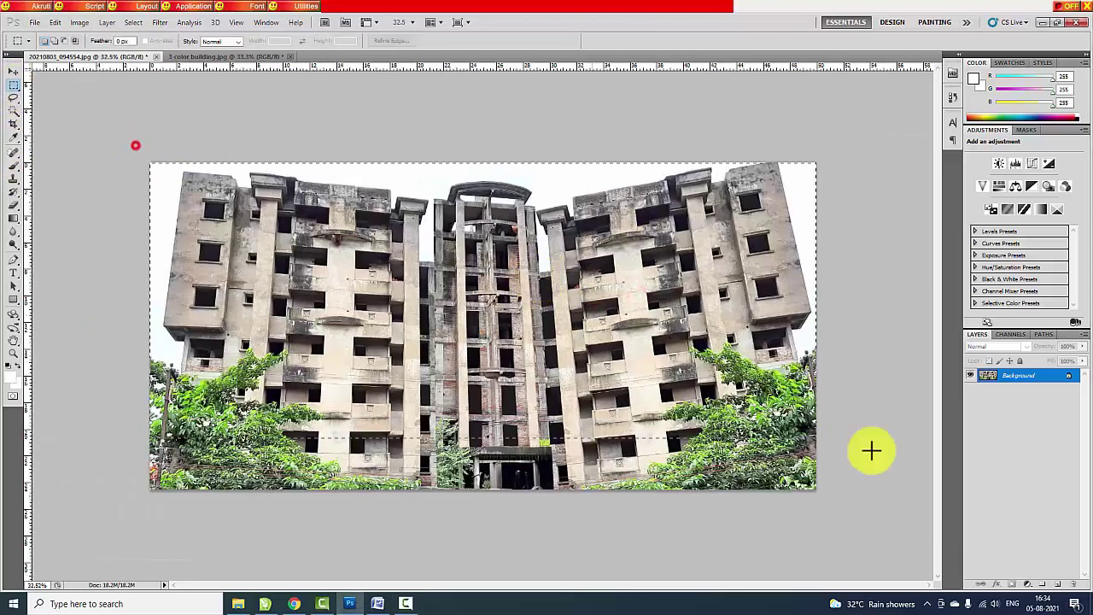
key(ctrl+a)
click(53, 22)
click(62, 88)
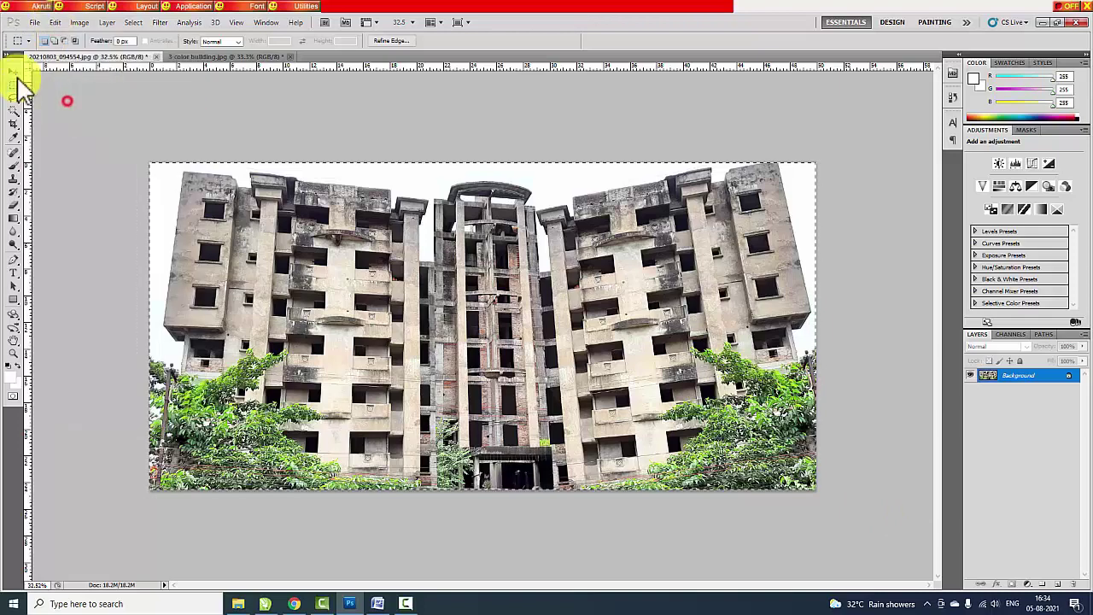
click(14, 71)
key(ctrl+v)
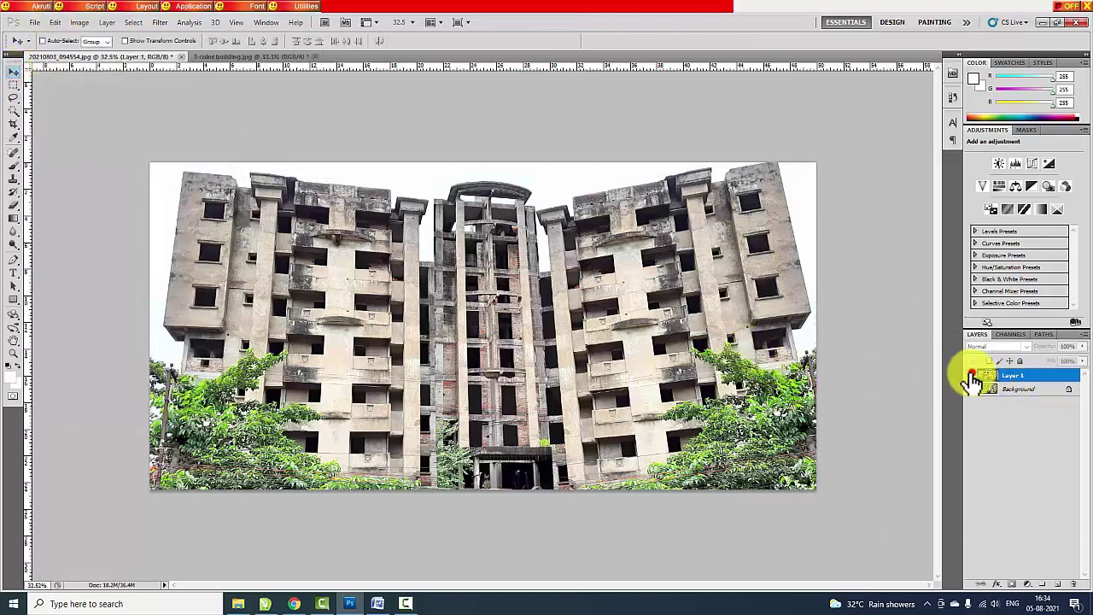
- Hide the Background layer and add a new empty layer above the photo
click(970, 389)
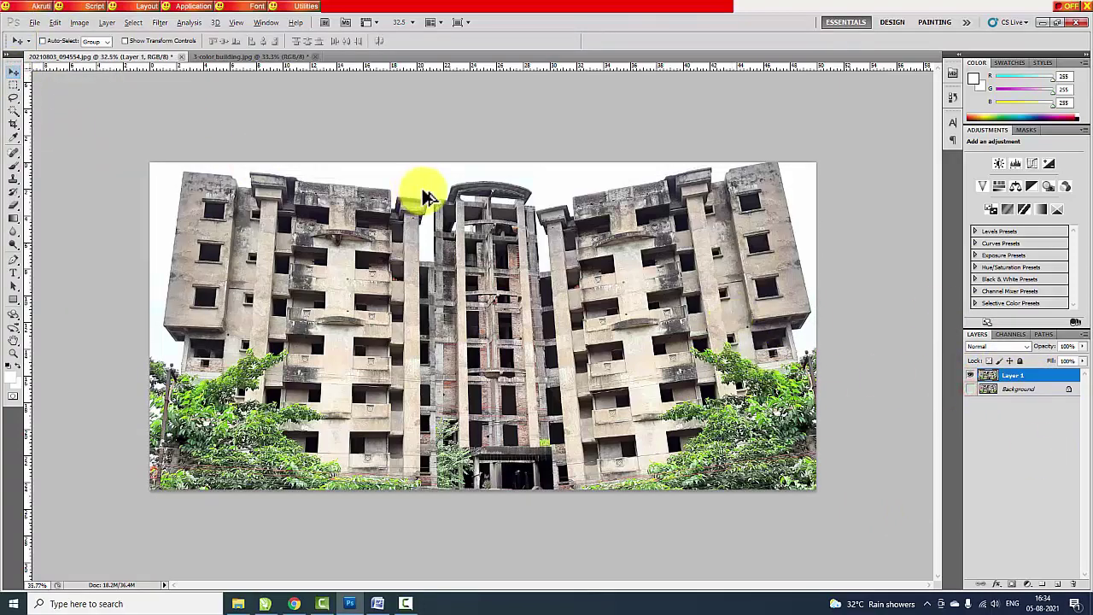
scroll(427, 196, up, 1)
ctrl+click(1033, 390)
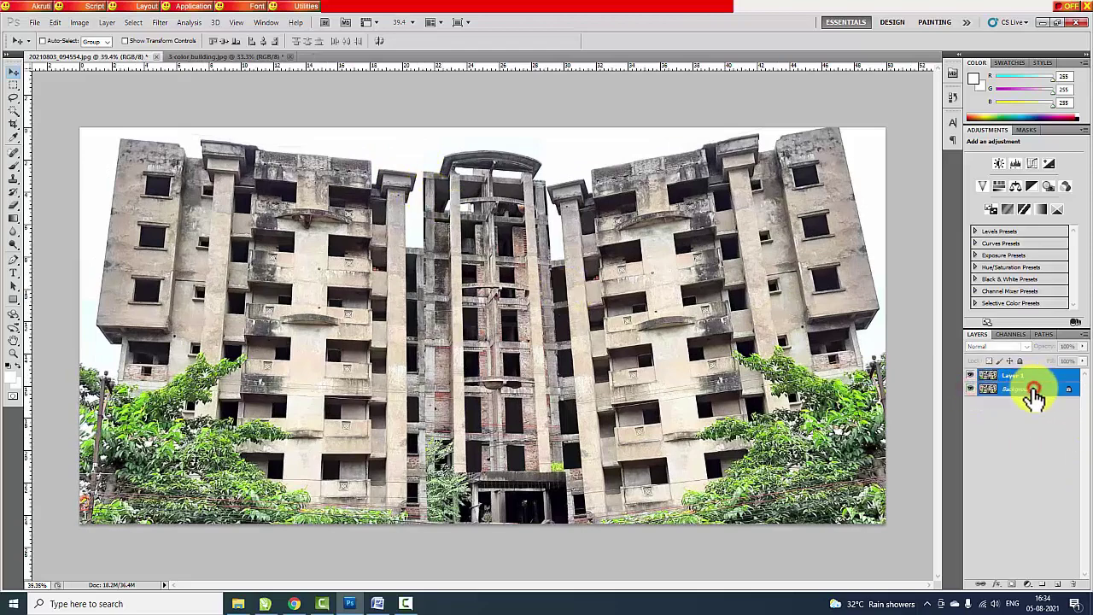
click(568, 313)
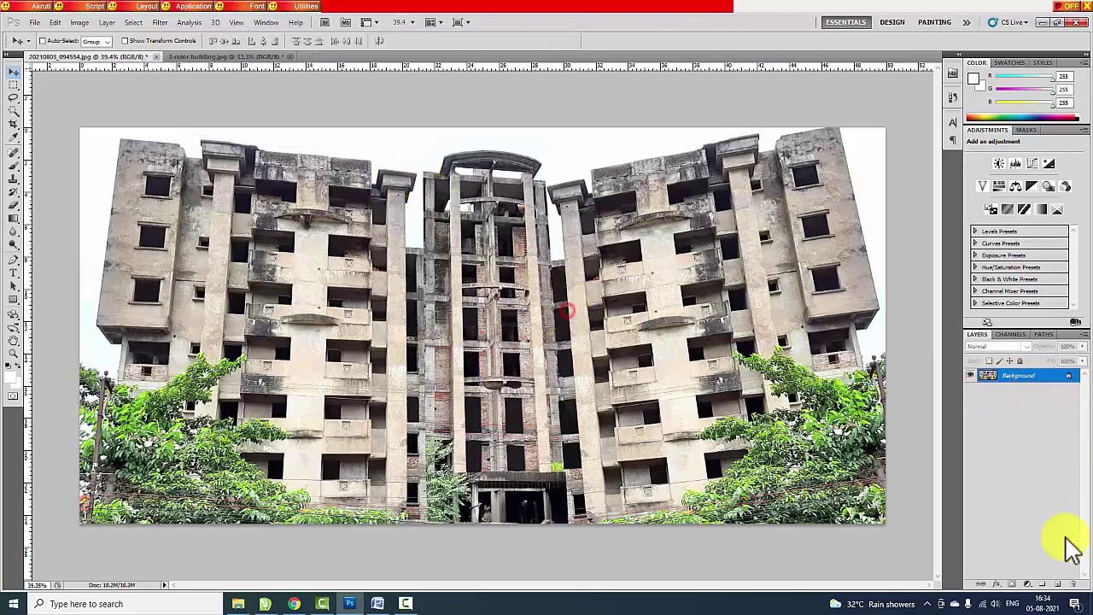
click(1057, 585)
scroll(94, 141, up, 5)
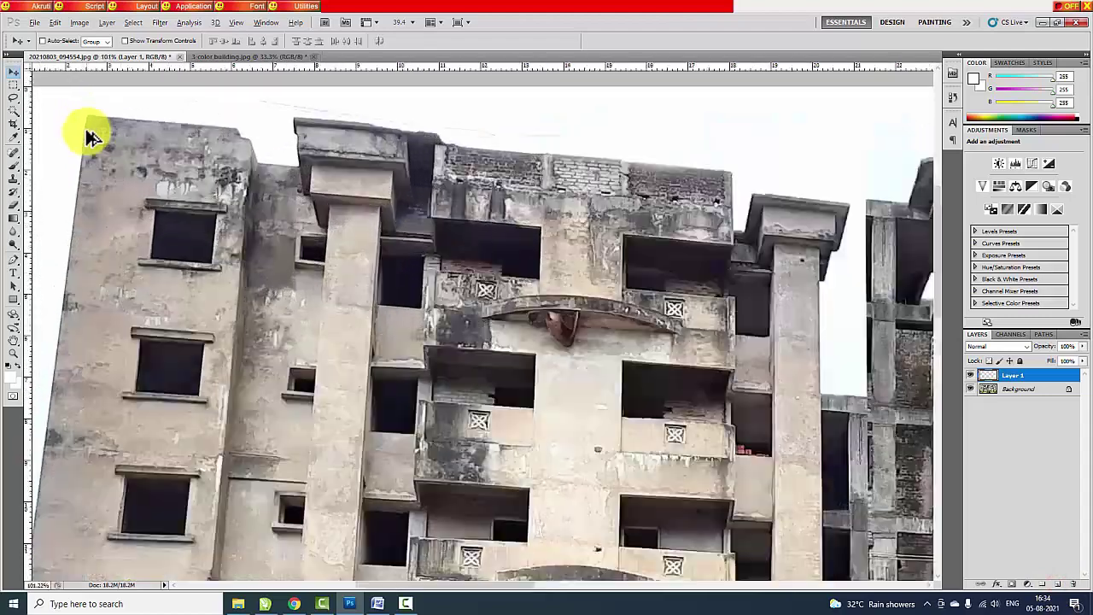
scroll(90, 137, up, 3)
- Pen-trace the upper wall from its top-left corner along the roof edge to the small window
click(17, 270)
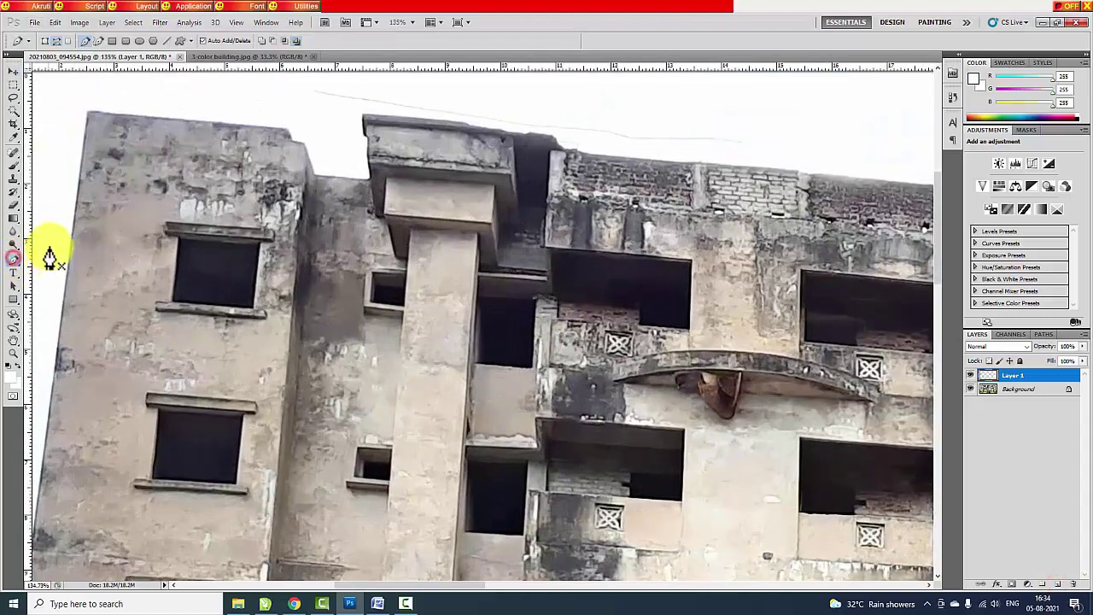
scroll(93, 110, up, 3)
scroll(237, 271, up, 2)
scroll(256, 282, up, 2)
drag(286, 290, 320, 328)
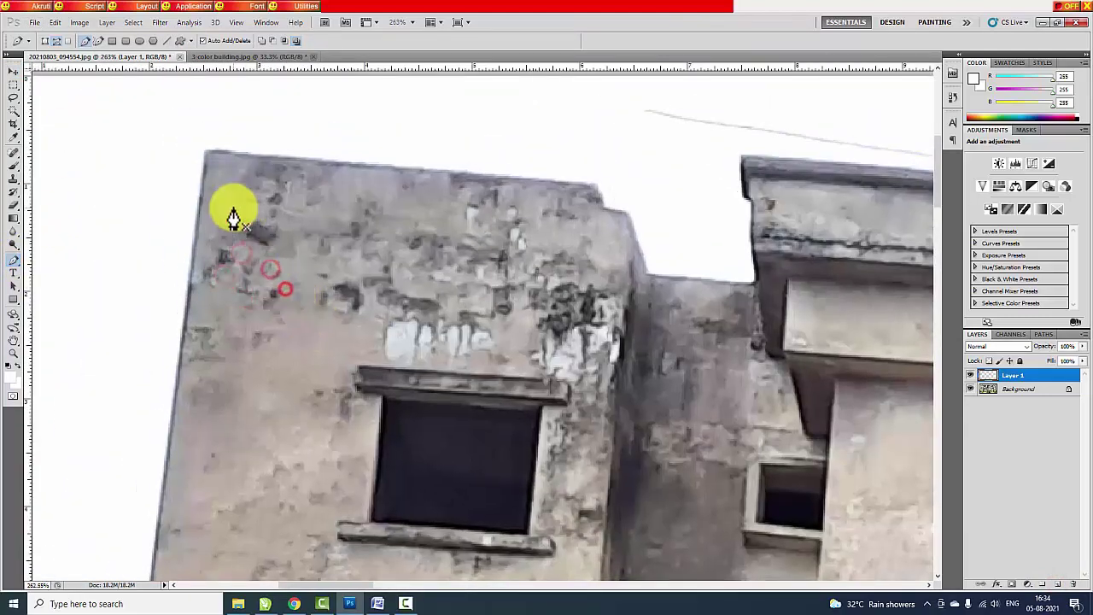
click(206, 147)
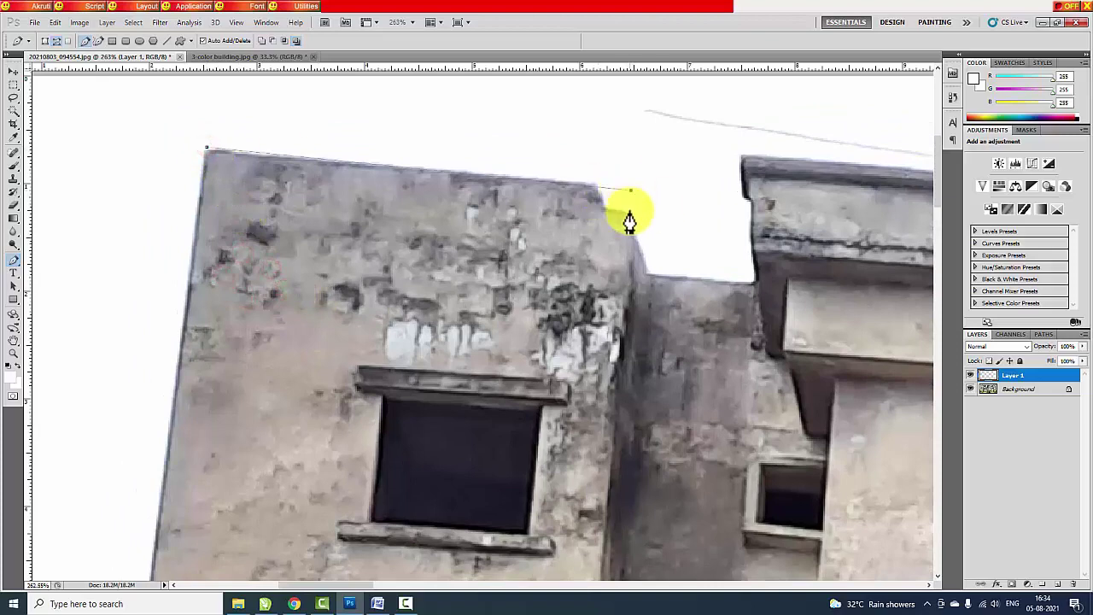
click(630, 214)
click(649, 271)
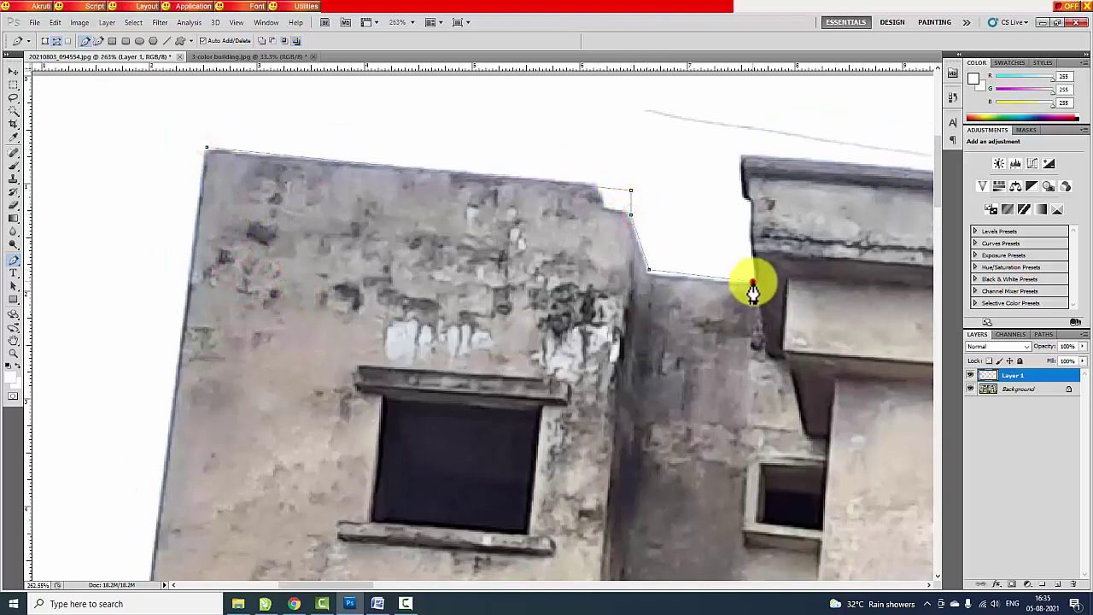
click(752, 279)
click(783, 358)
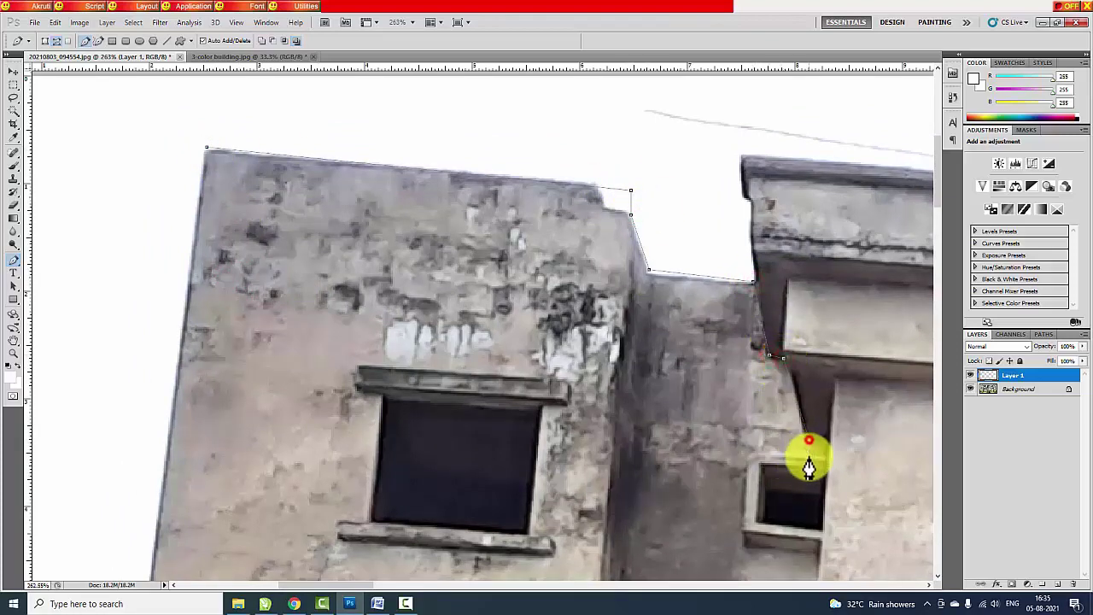
click(747, 448)
click(743, 529)
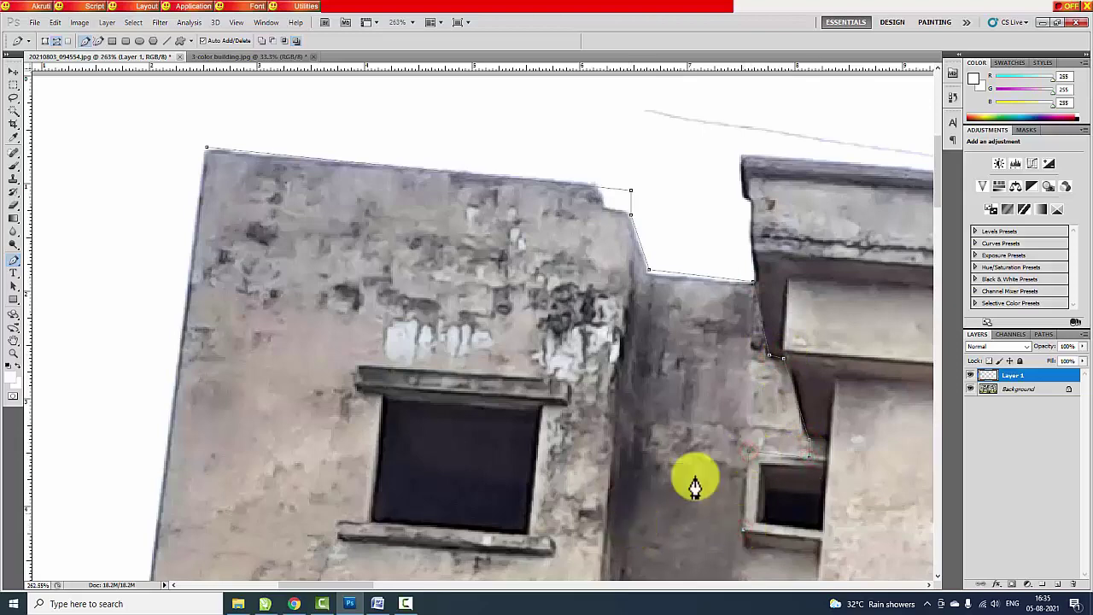
- Complete the wall outline around the window lintel and left edge, closing it at the start
scroll(696, 485, down, 3)
scroll(670, 496, up, 1)
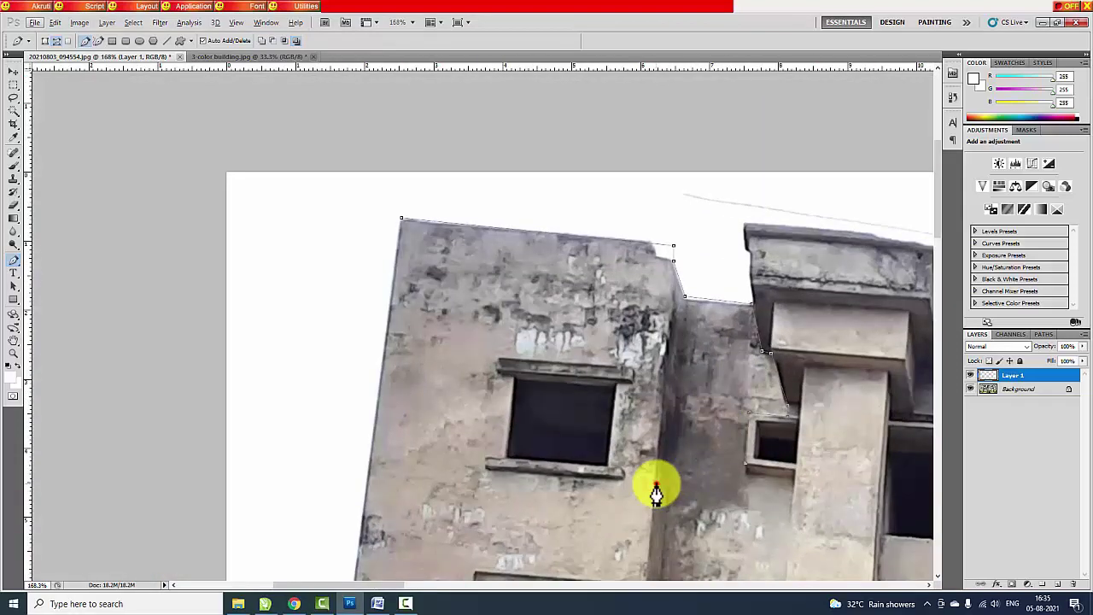
scroll(656, 493, up, 2)
scroll(647, 473, up, 2)
click(565, 474)
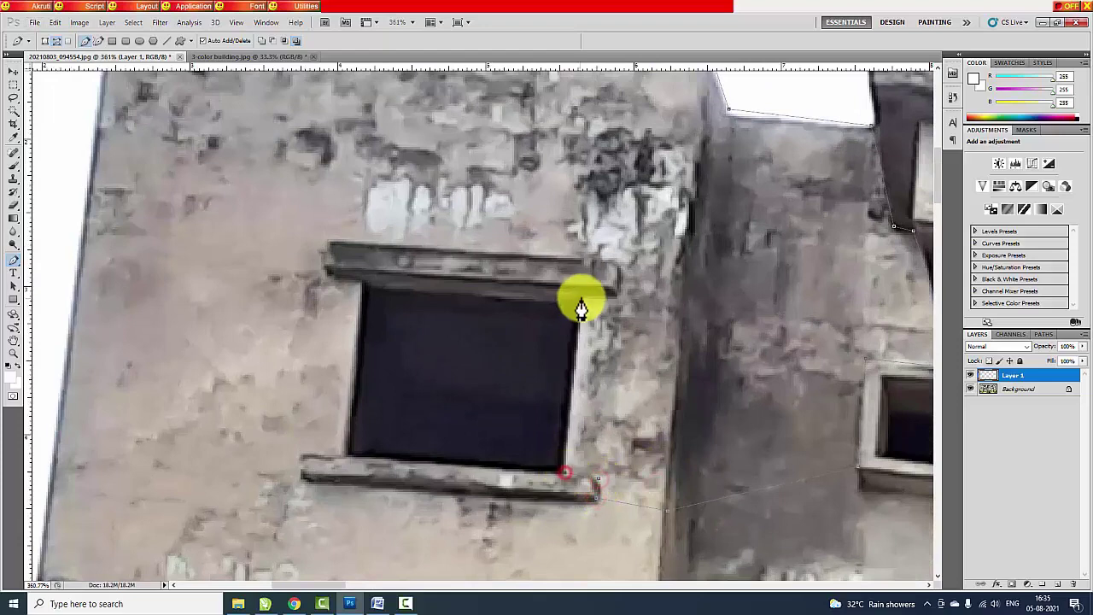
click(327, 272)
click(360, 280)
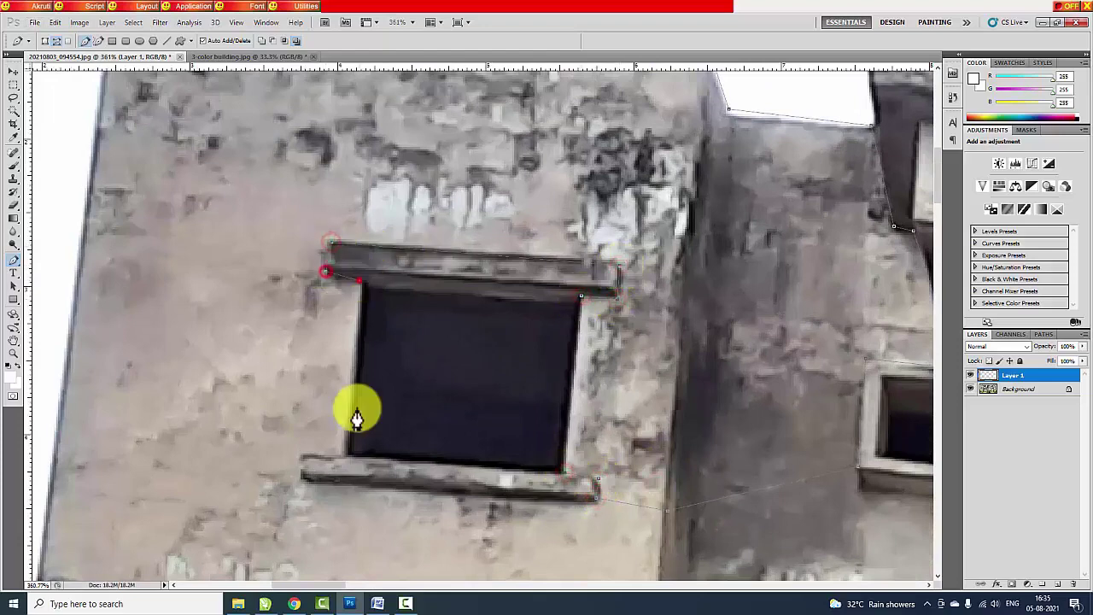
click(343, 457)
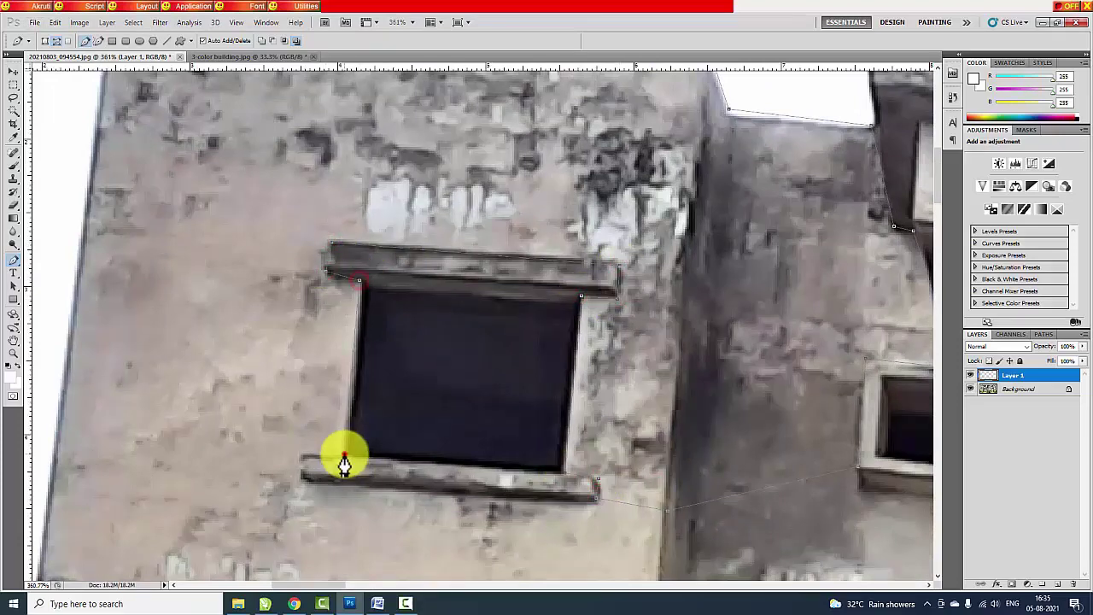
click(57, 442)
scroll(136, 324, down, 2)
click(214, 144)
- Turn the outline into a selection, fill it with light beige, and deselect
key(ctrl+Return)
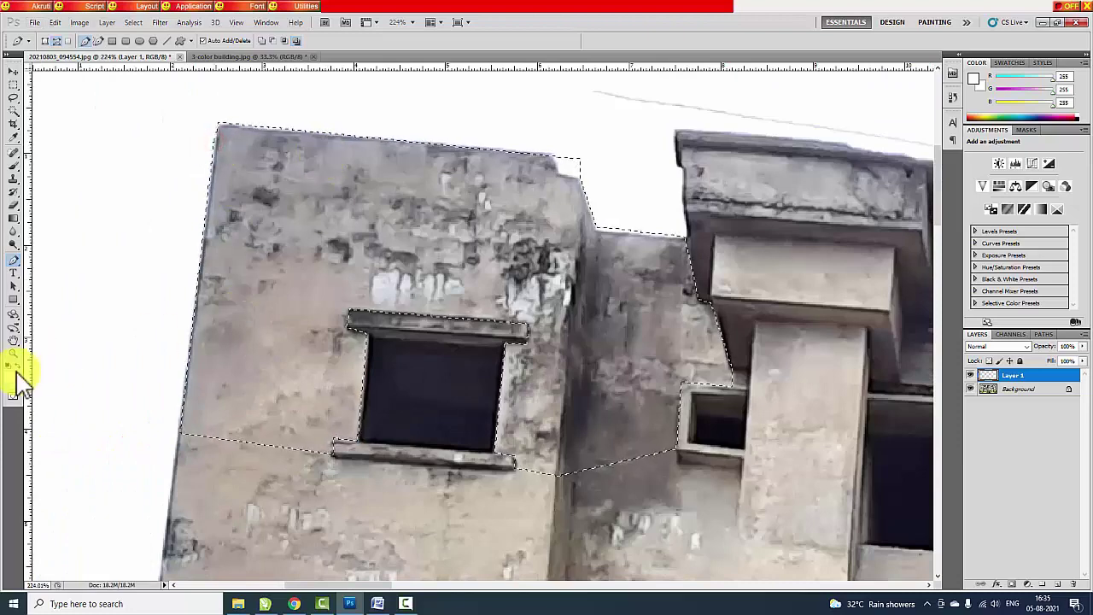
click(13, 375)
click(343, 260)
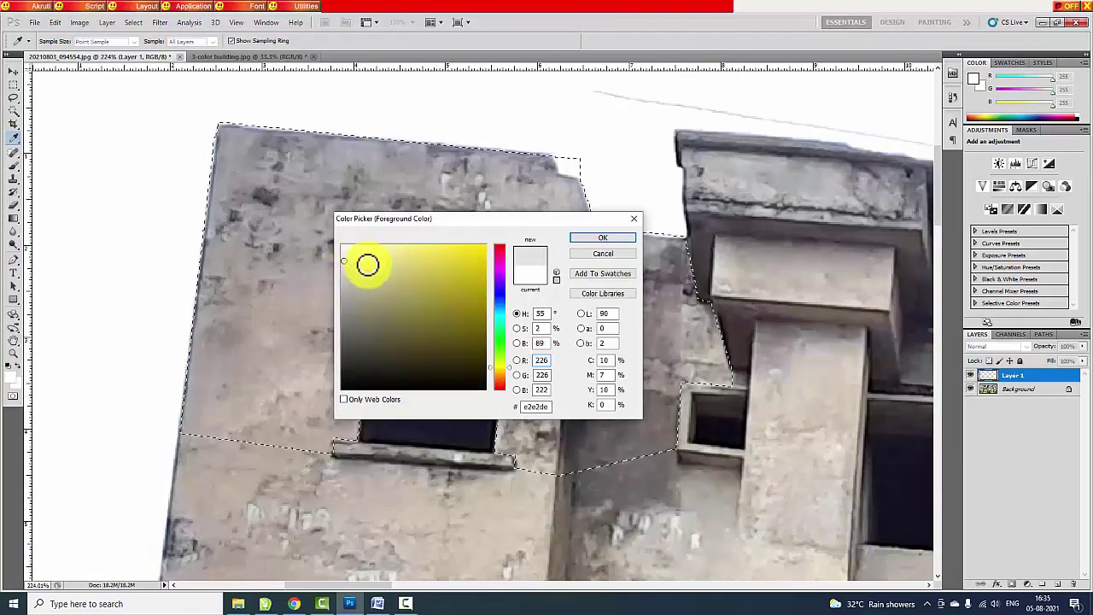
click(590, 237)
key(alt+BackSpace)
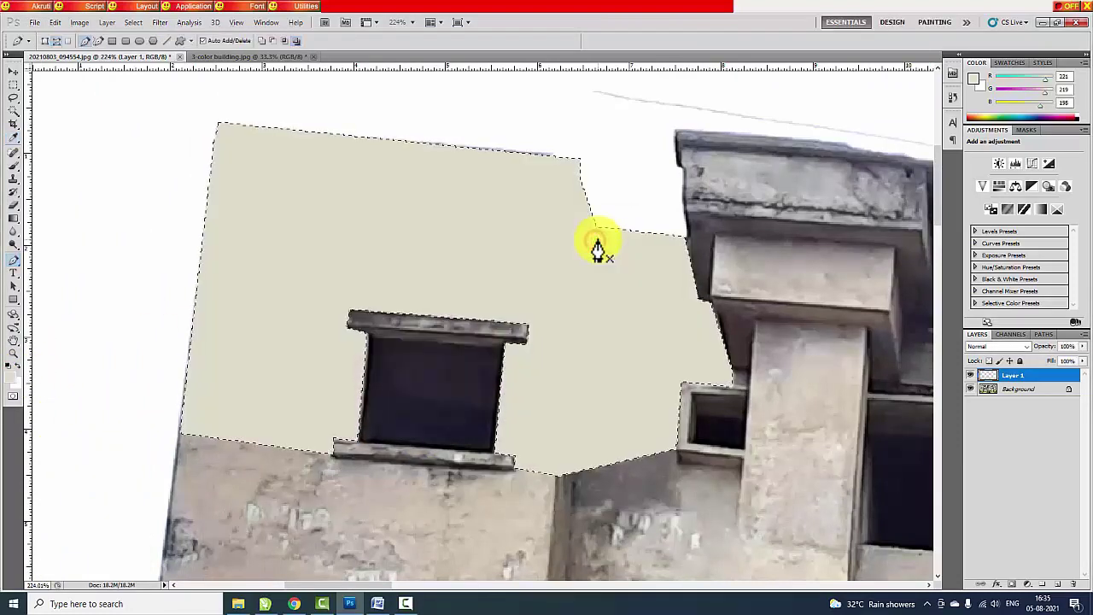
key(ctrl+d)
scroll(171, 378, down, 3)
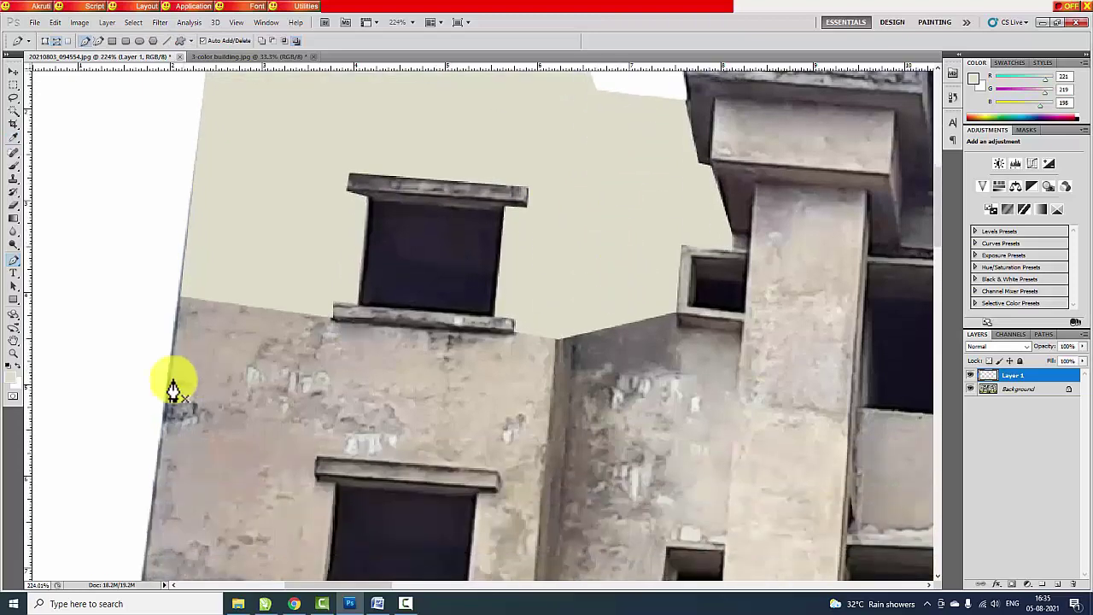
scroll(171, 256, up, 2)
- Start a new outline at the beige wall's corner, tracing the lower window sill and right edge
click(178, 234)
click(419, 568)
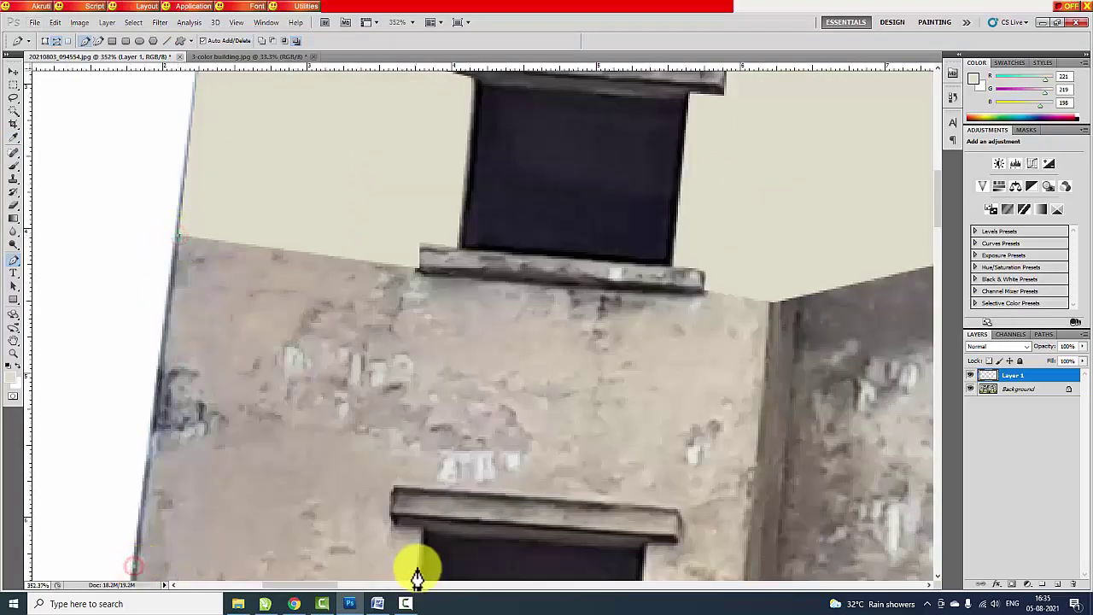
click(421, 529)
click(388, 525)
click(393, 488)
click(677, 510)
click(674, 538)
scroll(746, 454, down, 1)
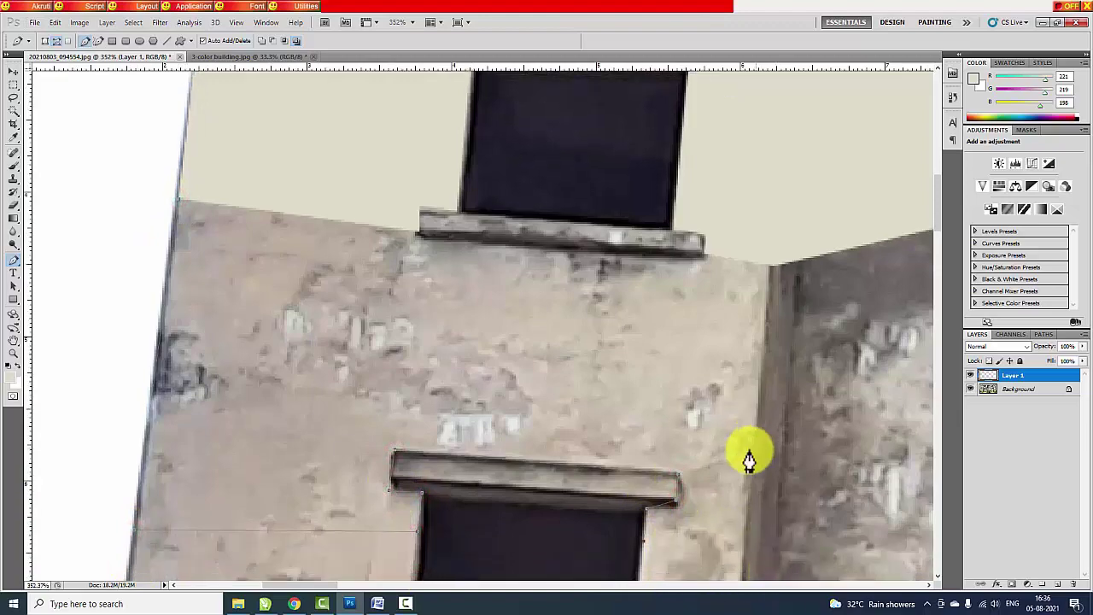
scroll(746, 454, down, 2)
click(778, 447)
click(790, 271)
click(733, 266)
scroll(624, 266, up, 2)
click(652, 288)
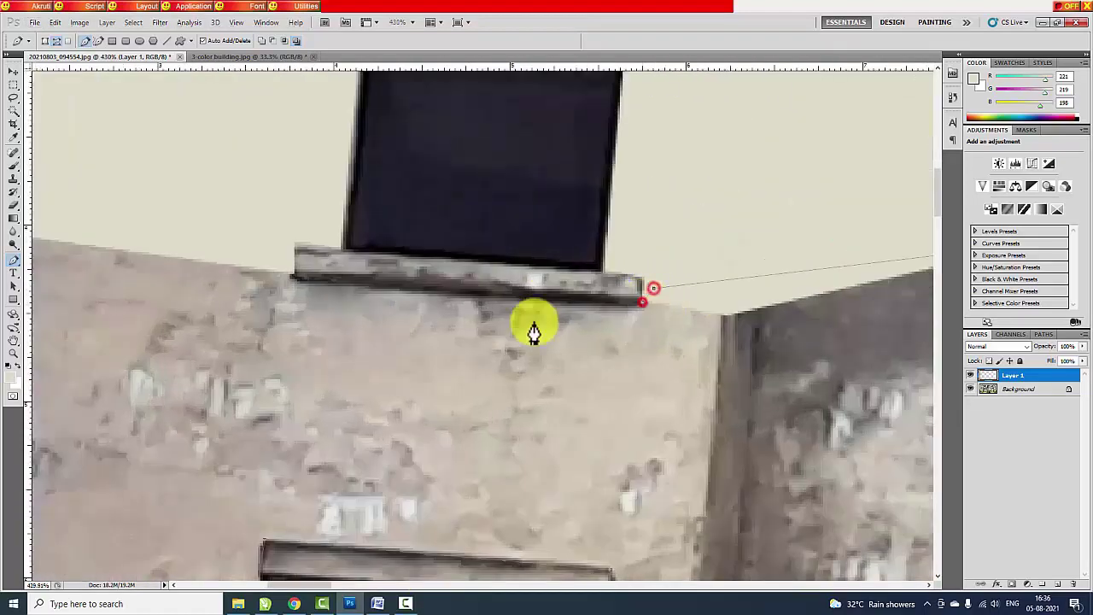
click(293, 281)
scroll(293, 281, up, 1)
scroll(366, 432, down, 4)
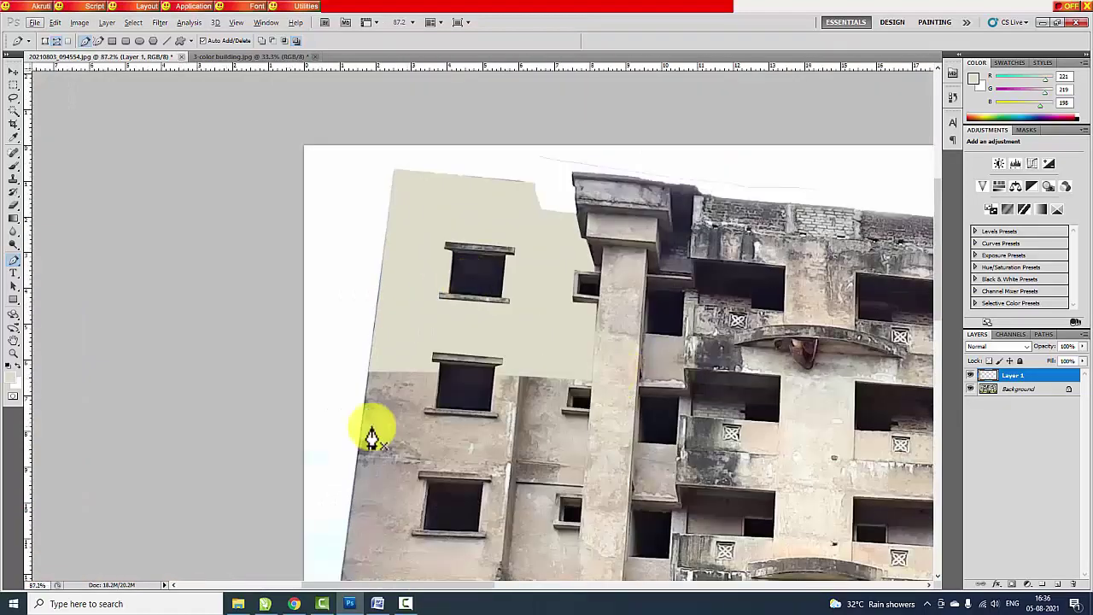
scroll(337, 305, up, 3)
- Continue the outline around the window and small window down the lower wall
click(729, 326)
scroll(684, 329, up, 1)
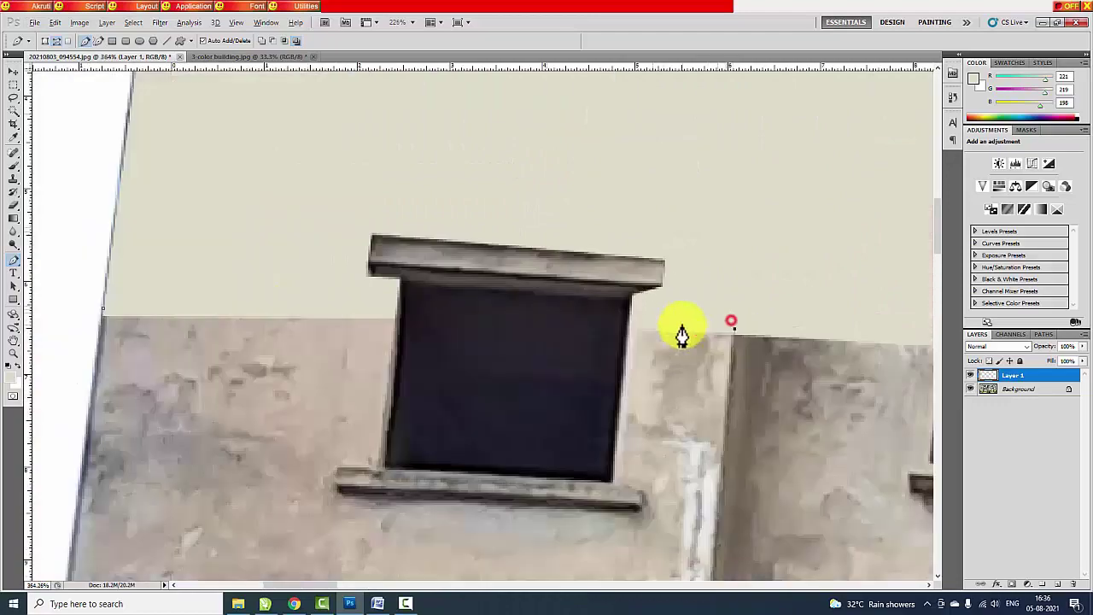
scroll(632, 427, up, 1)
click(276, 505)
click(350, 293)
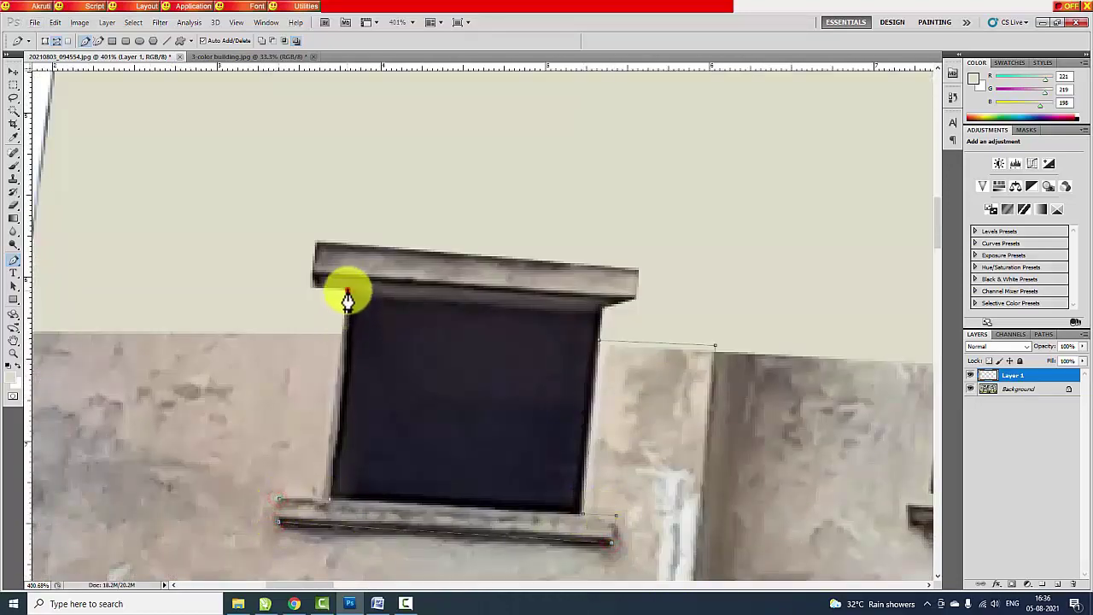
scroll(274, 341, down, 2)
scroll(551, 431, down, 2)
scroll(603, 342, up, 2)
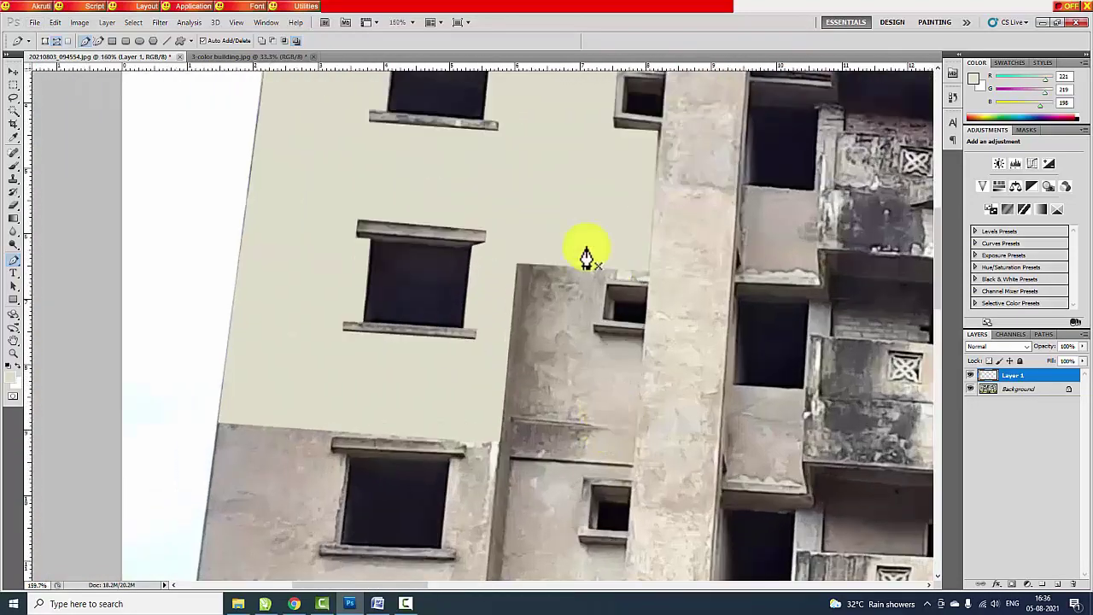
scroll(622, 234, up, 2)
click(667, 254)
click(665, 285)
click(557, 277)
click(547, 392)
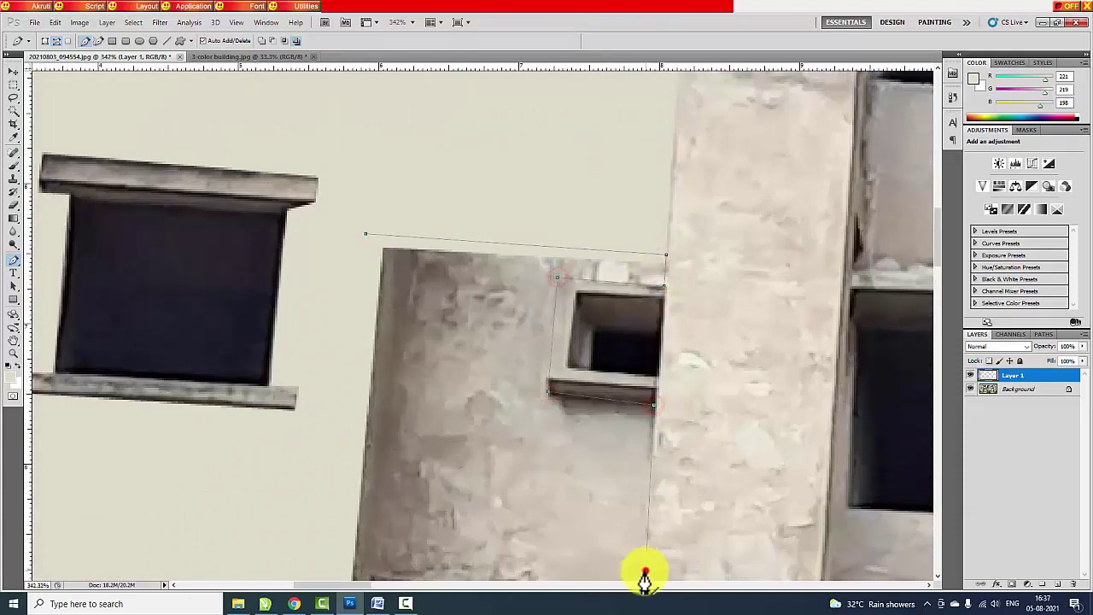
scroll(632, 513, down, 3)
scroll(581, 453, down, 2)
click(544, 409)
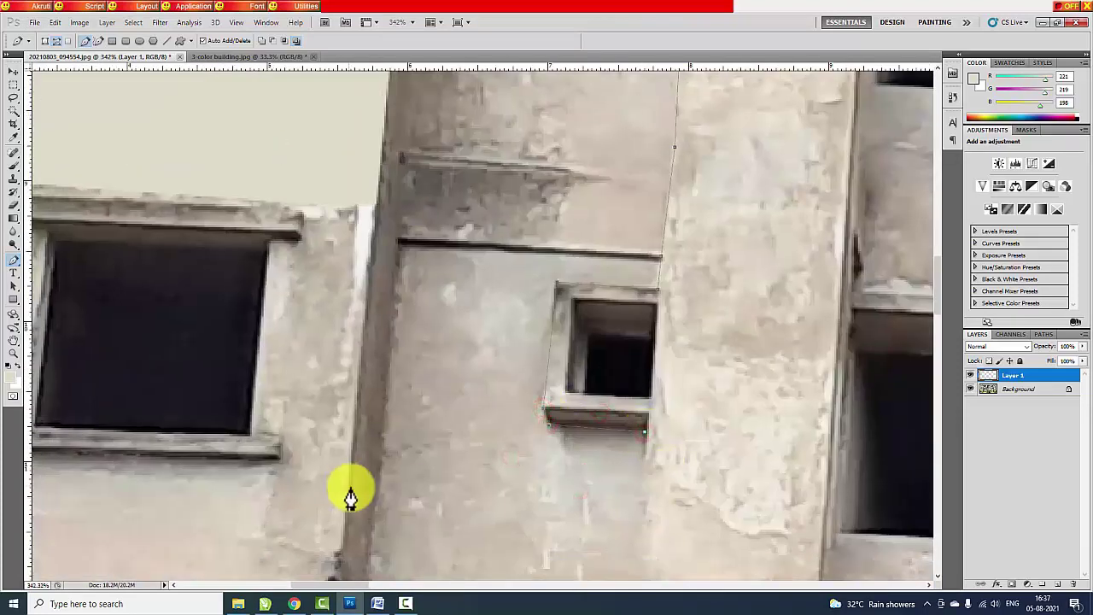
scroll(398, 313, down, 2)
scroll(540, 415, down, 3)
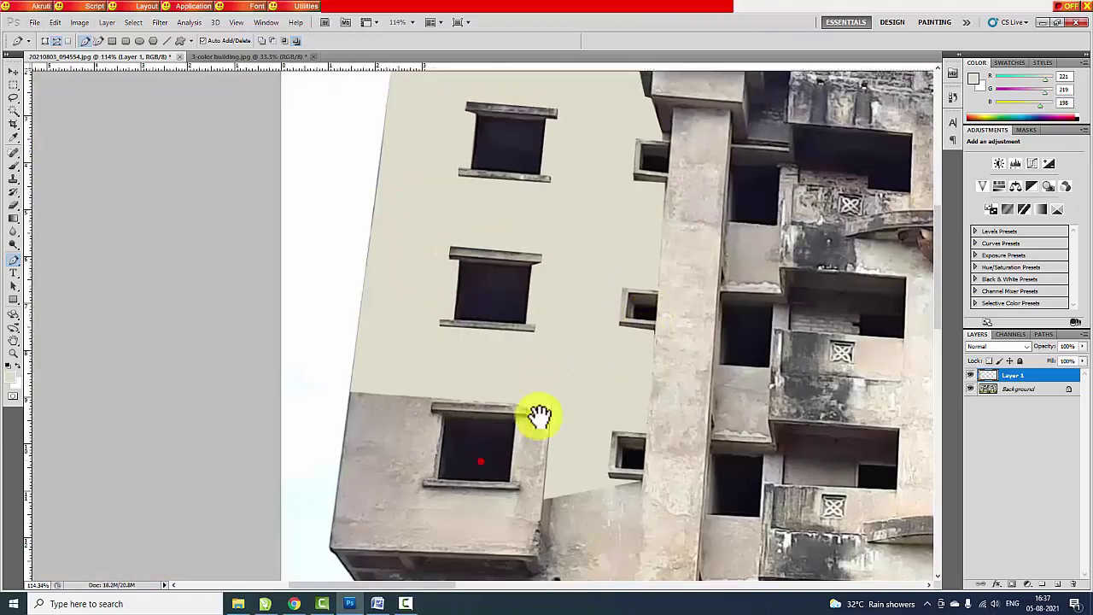
scroll(540, 416, up, 1)
scroll(385, 337, up, 1)
scroll(800, 330, up, 1)
- Outline the sill corners and the window's side flange, then fill them with beige
click(717, 399)
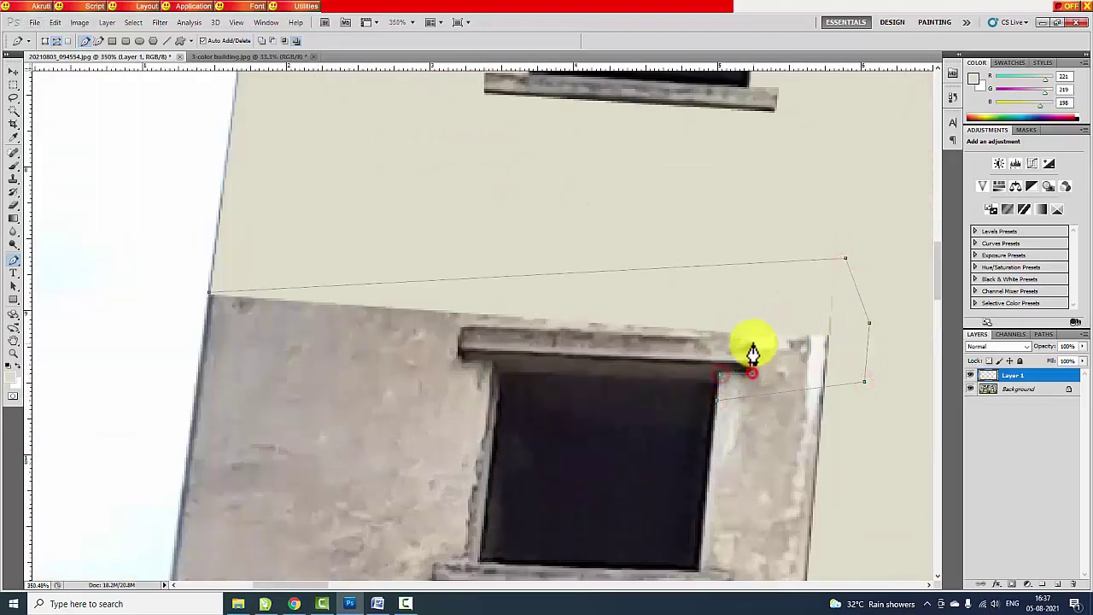
click(456, 352)
click(489, 361)
click(497, 367)
scroll(435, 566, down, 2)
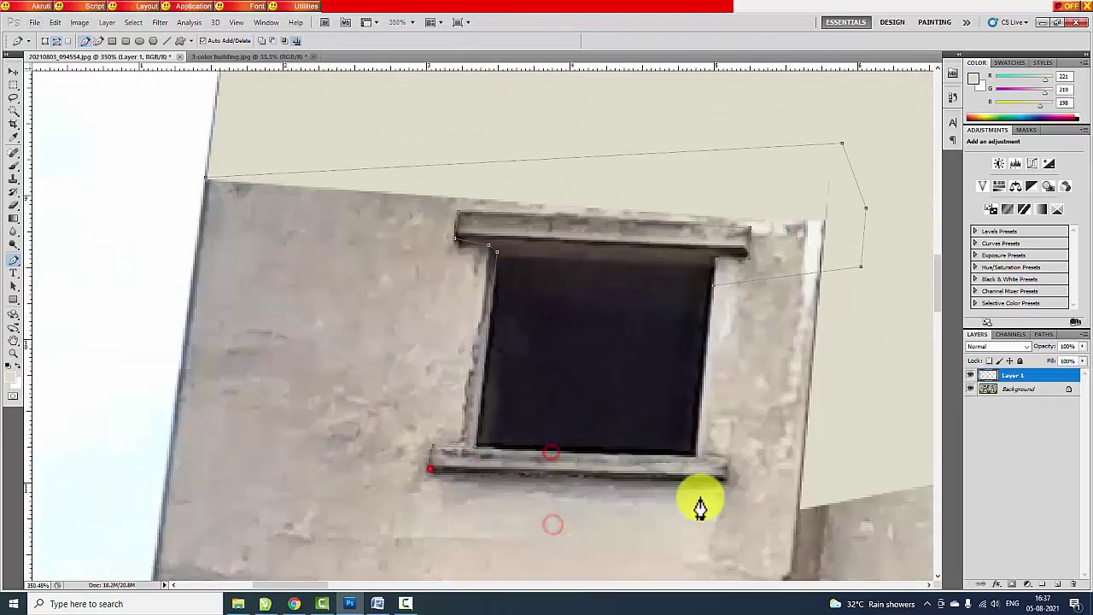
click(724, 466)
scroll(800, 468, down, 2)
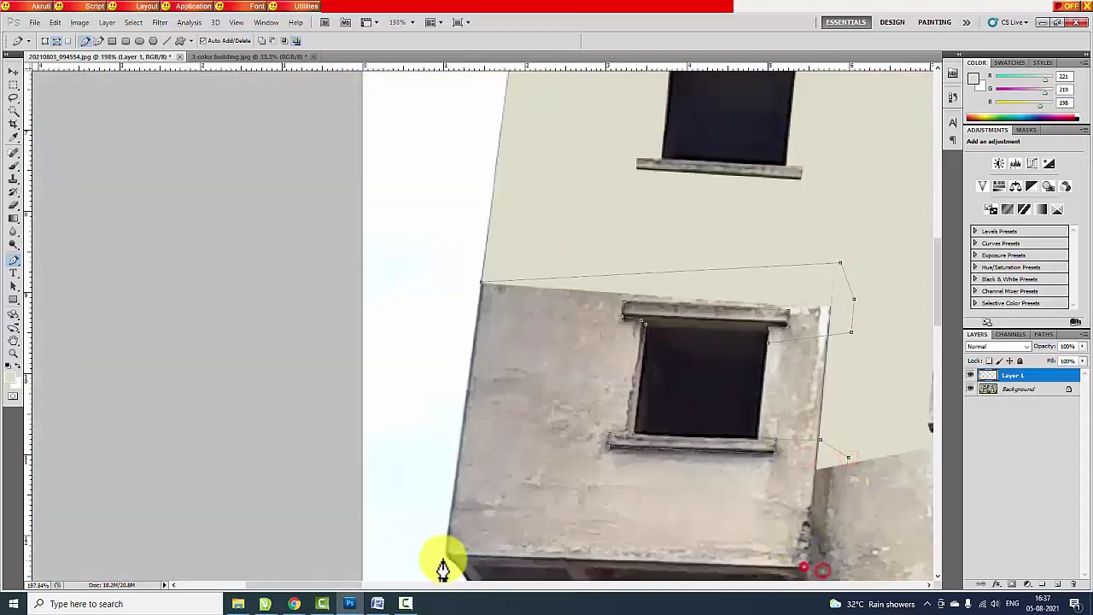
click(507, 541)
scroll(727, 226, up, 3)
click(727, 203)
click(643, 203)
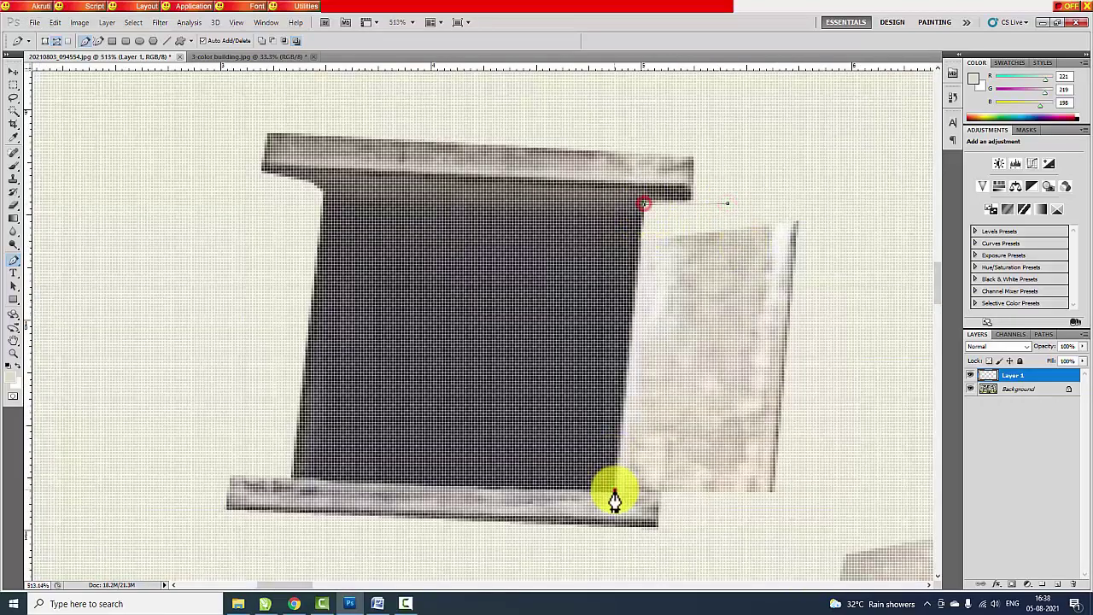
click(823, 223)
scroll(146, 273, down, 2)
scroll(190, 245, up, 2)
- Pen-trace the lowest wall section past the brick and window corners and close the outline
scroll(279, 416, up, 1)
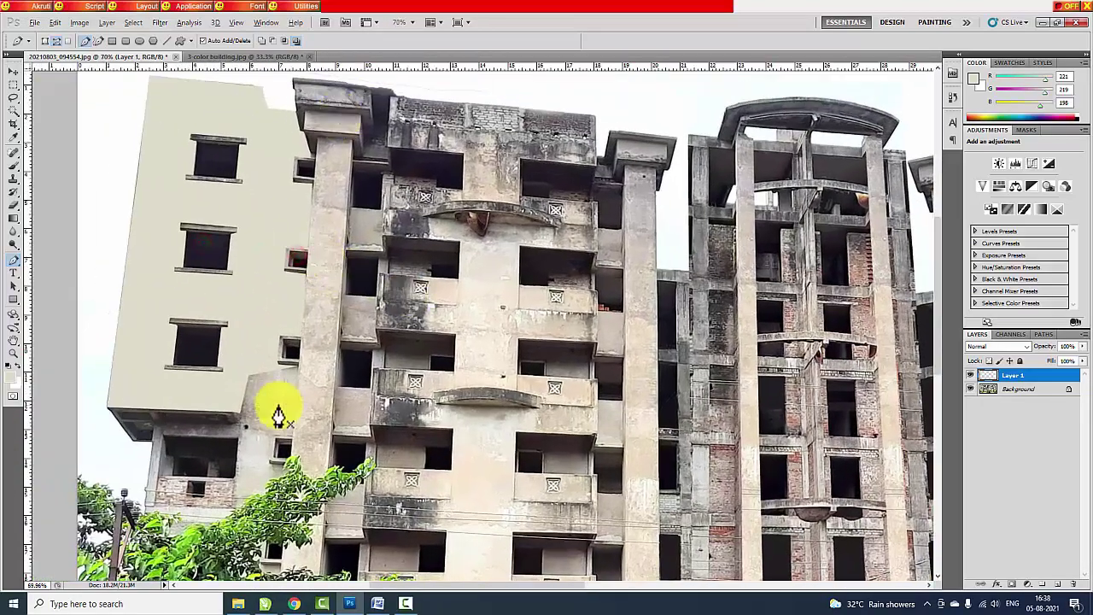
scroll(279, 416, up, 2)
scroll(430, 366, up, 1)
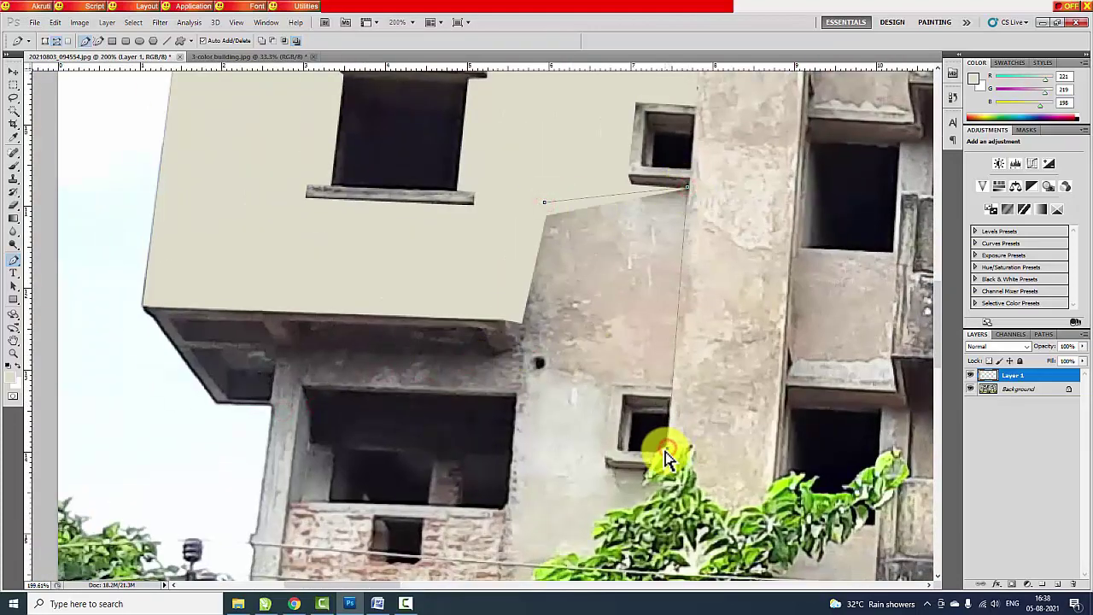
click(672, 387)
scroll(665, 482, down, 3)
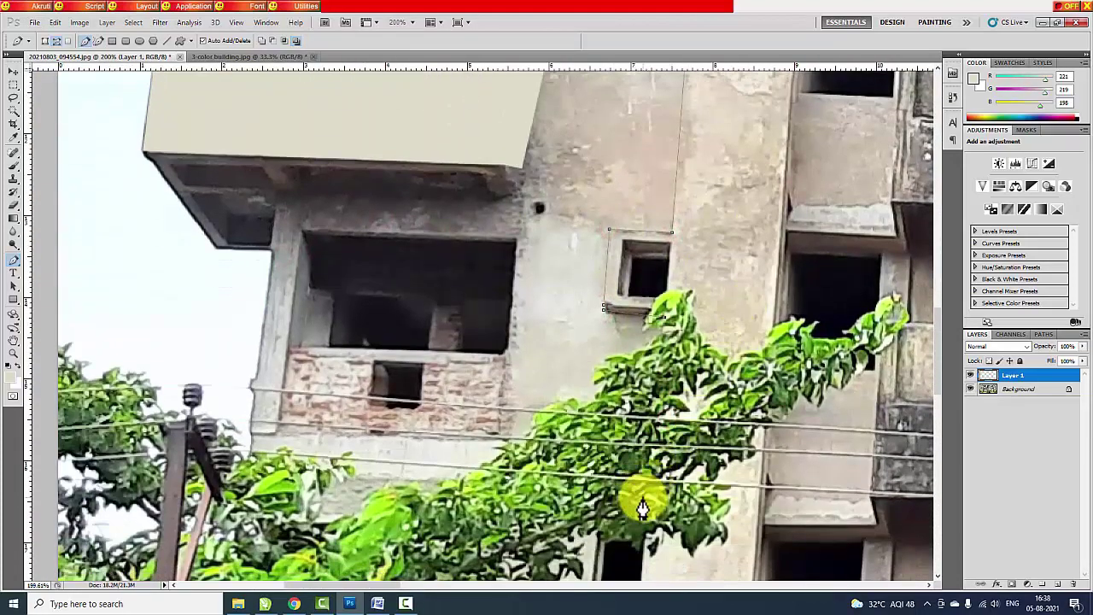
click(247, 473)
click(506, 350)
click(515, 239)
click(518, 165)
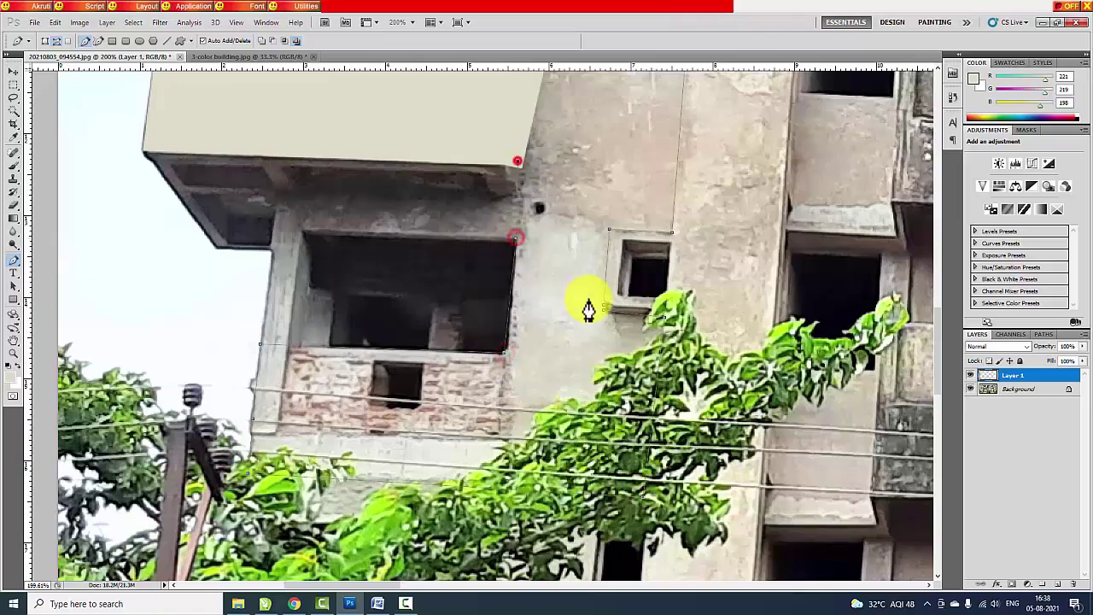
- Convert the lower wall outline to a selection, fill it beige, and deselect
scroll(589, 299, down, 2)
key(ctrl+Return)
key(alt+BackSpace)
key(ctrl+d)
scroll(582, 263, down, 2)
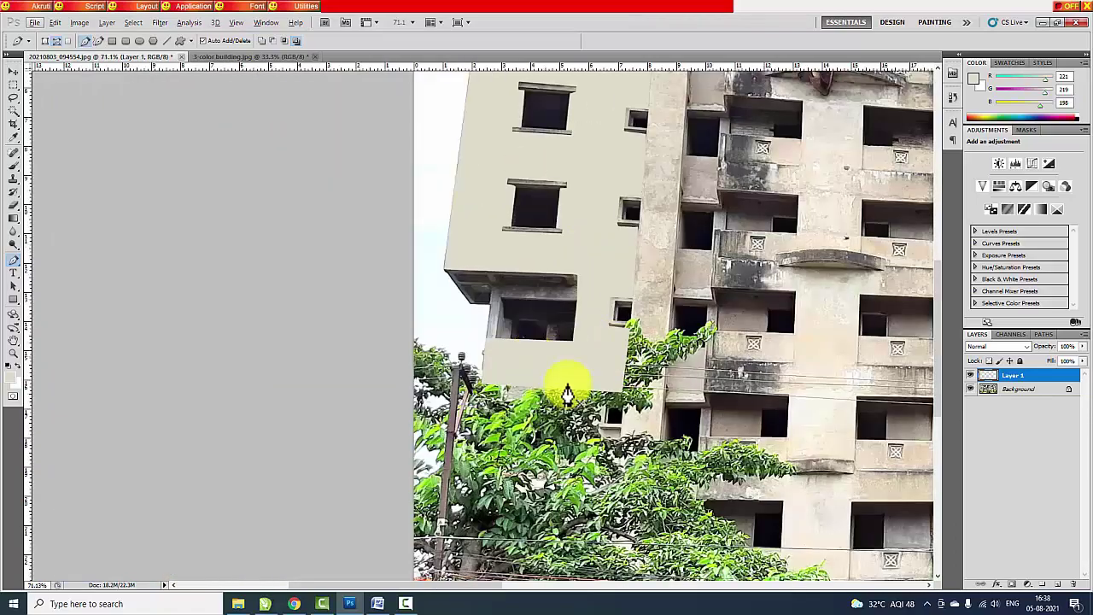
scroll(244, 288, down, 2)
scroll(227, 176, up, 2)
scroll(470, 298, up, 2)
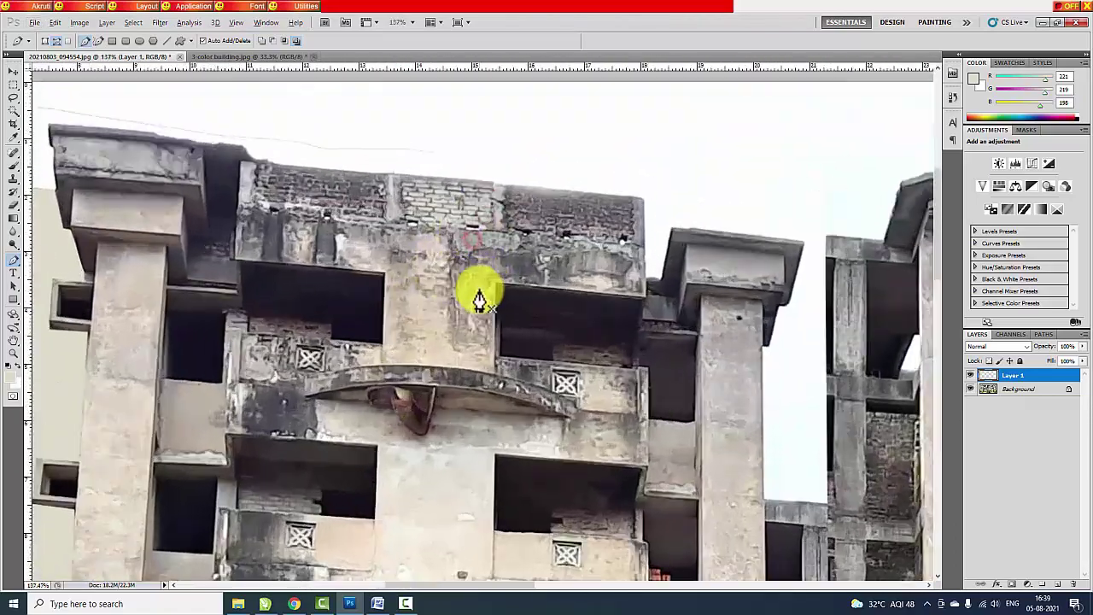
- Pen-trace the top-floor wall around the right window frame and the curved ledge's lower edge
scroll(480, 301, down, 3)
scroll(283, 166, up, 2)
scroll(386, 283, up, 1)
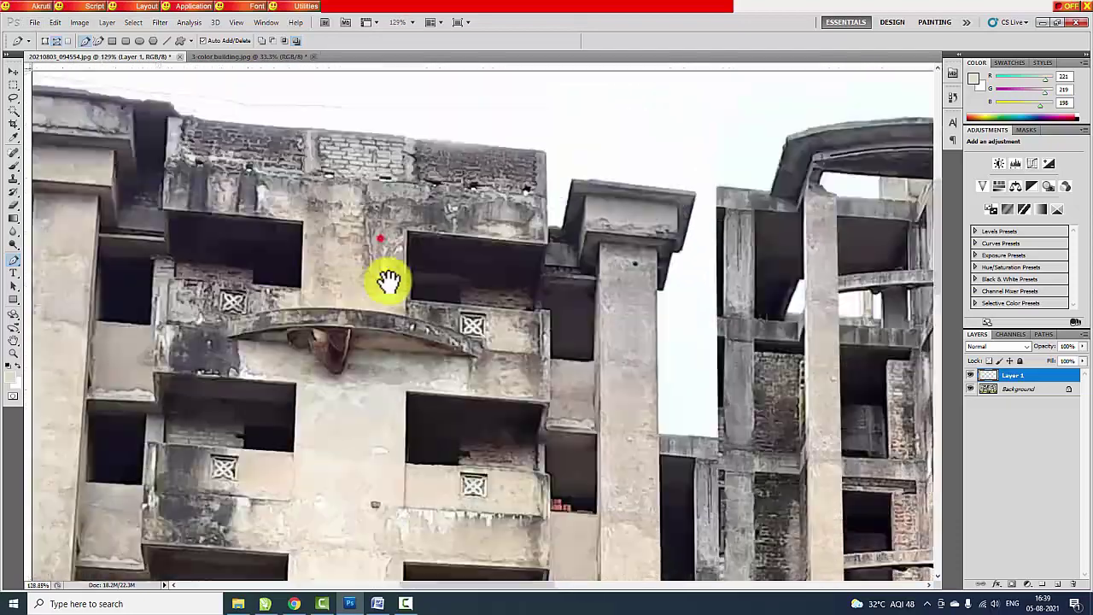
scroll(534, 176, up, 1)
drag(525, 228, 401, 231)
click(859, 224)
click(859, 356)
click(656, 343)
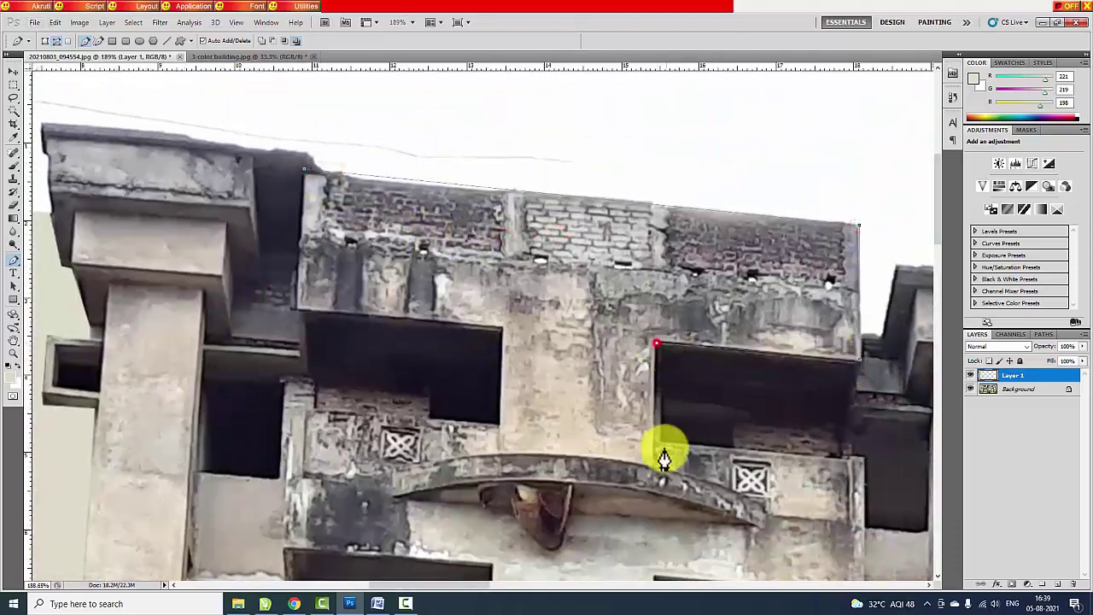
click(658, 446)
click(858, 462)
click(751, 506)
click(649, 468)
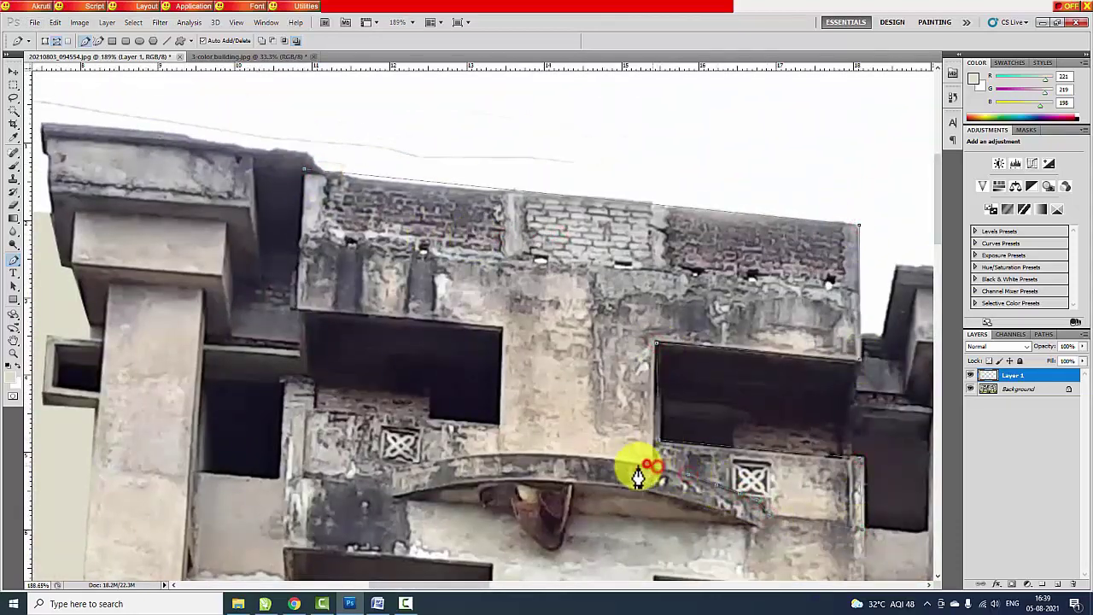
- Close the outline around the left windows and balcony, then fill the top-floor wall beige
click(519, 455)
click(449, 460)
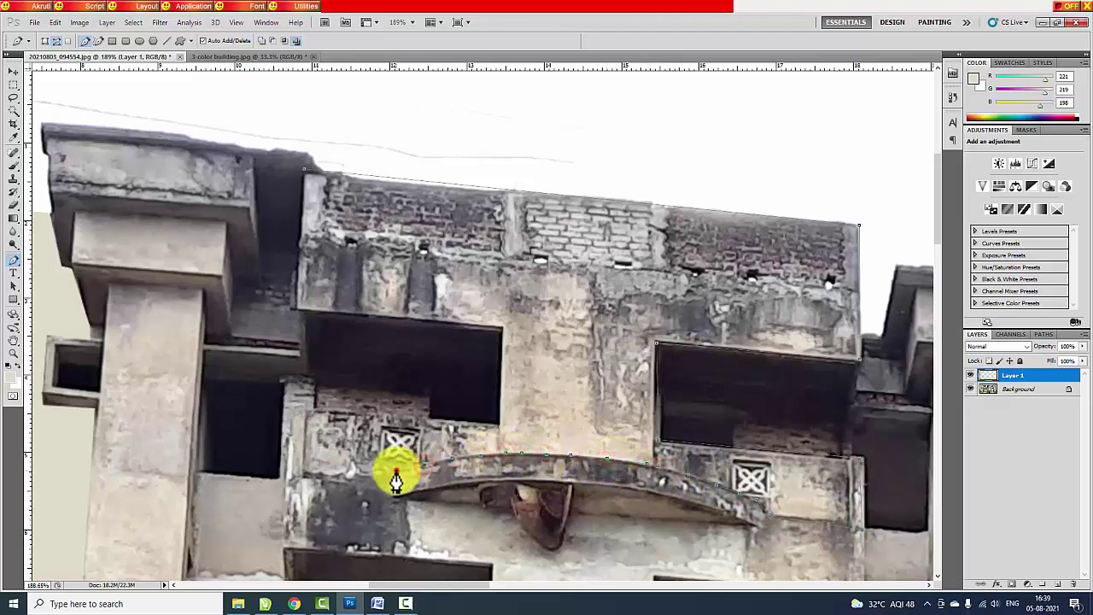
click(380, 419)
click(427, 398)
click(500, 422)
click(502, 325)
click(298, 308)
key(ctrl+Return)
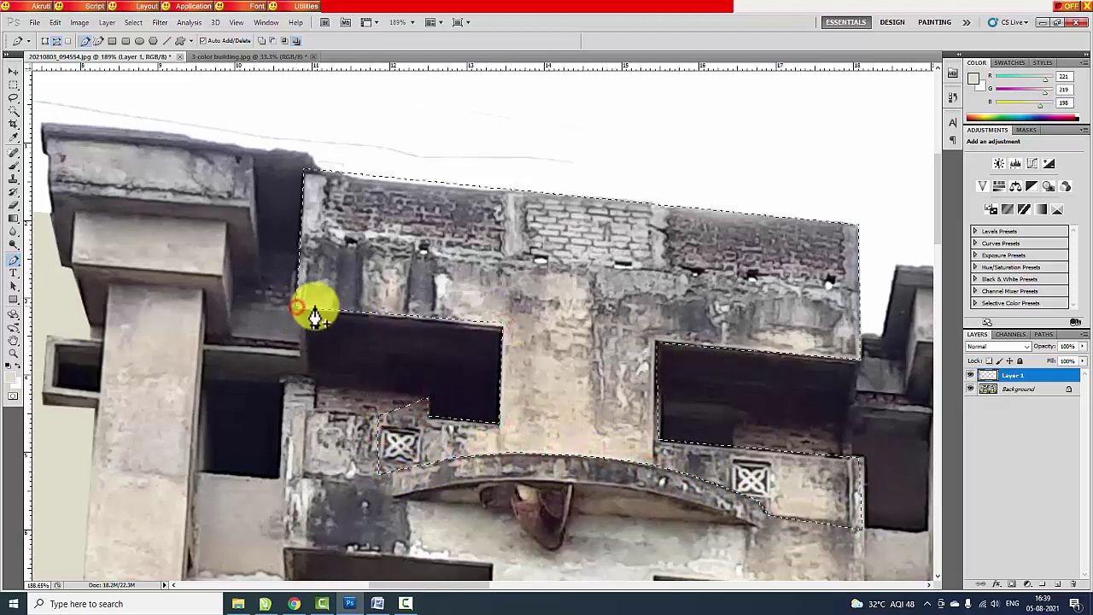
key(alt+BackSpace)
key(ctrl+d)
- Outline the wall around the curved ledge and fill it beige, leaving the ledge unpainted
scroll(639, 341, down, 3)
scroll(456, 383, up, 2)
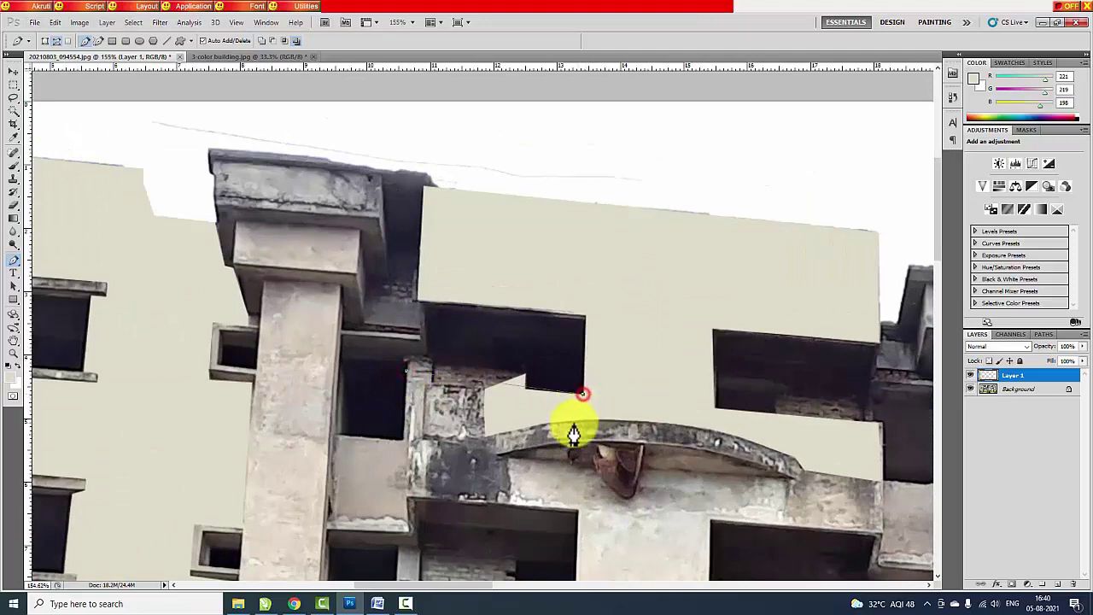
click(490, 436)
click(493, 455)
click(788, 476)
click(803, 465)
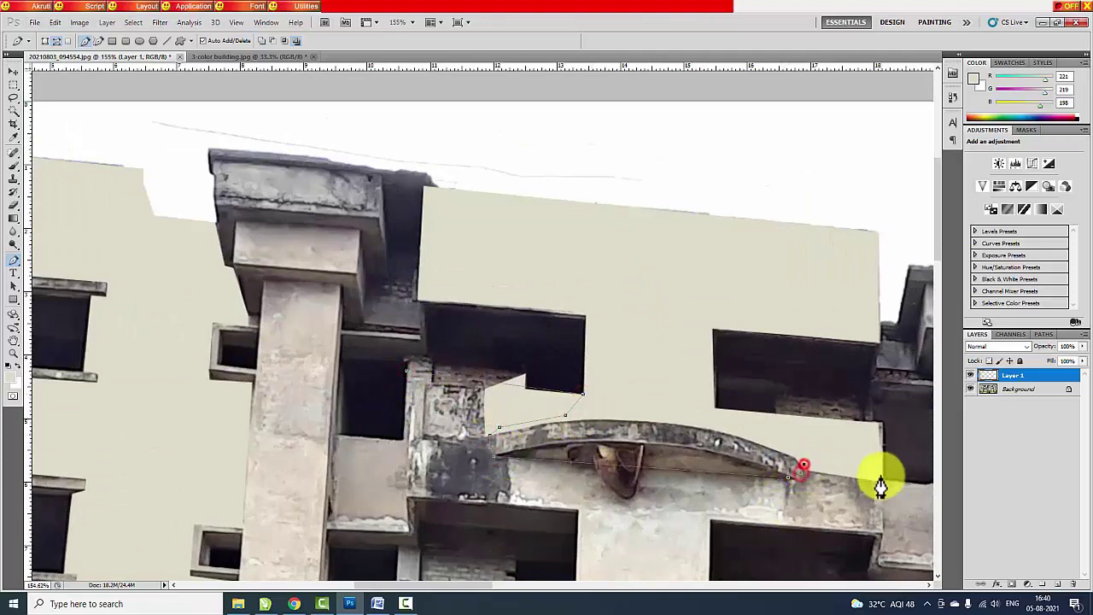
click(881, 421)
click(881, 535)
click(711, 522)
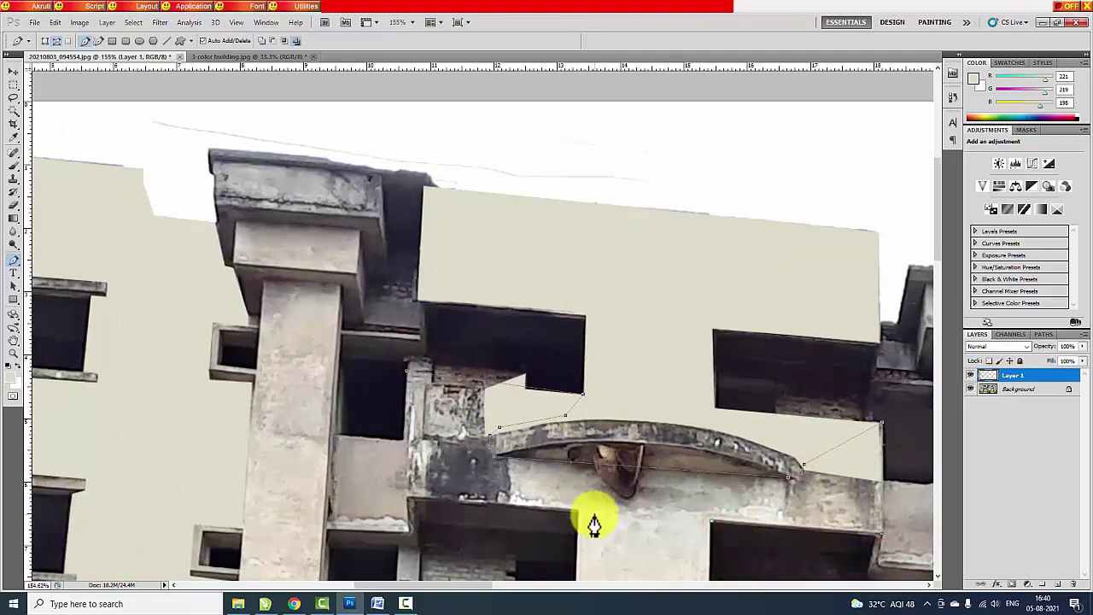
click(403, 500)
key(ctrl+Return)
key(alt+BackSpace)
key(ctrl+d)
scroll(598, 470, down, 3)
scroll(675, 427, up, 2)
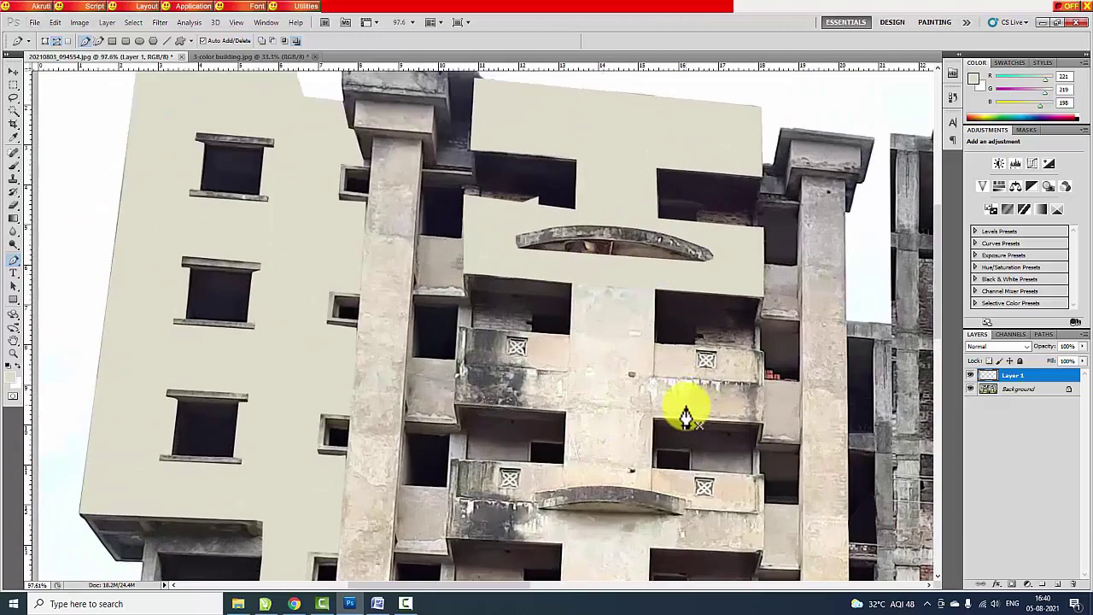
- On a new Layer 2, fill the first balcony band with a pale yellow foreground colour
click(1059, 586)
scroll(764, 427, up, 2)
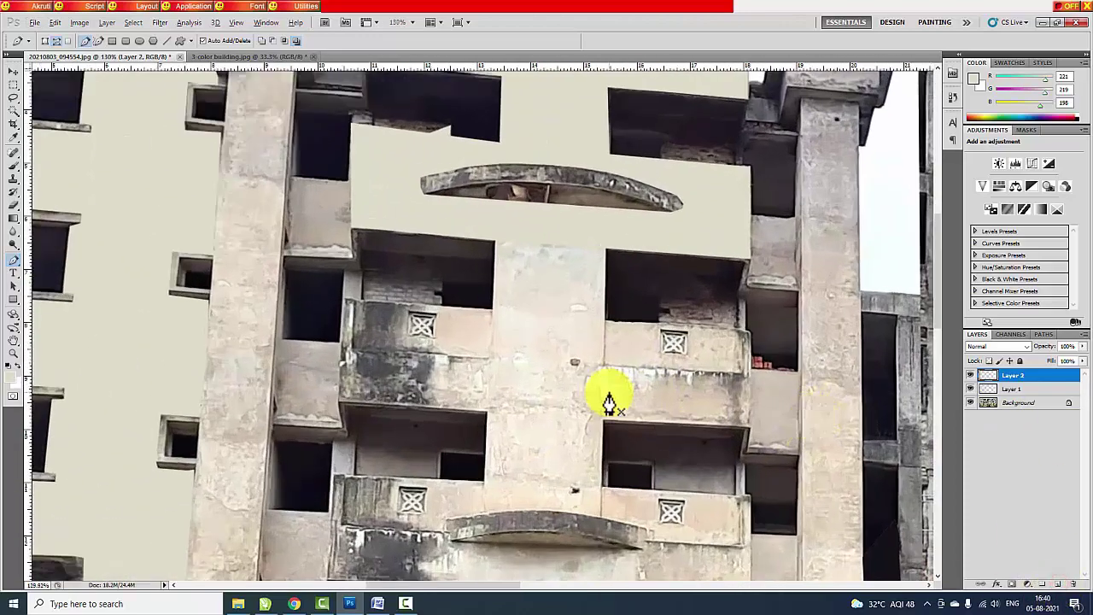
scroll(606, 391, down, 3)
scroll(581, 382, up, 2)
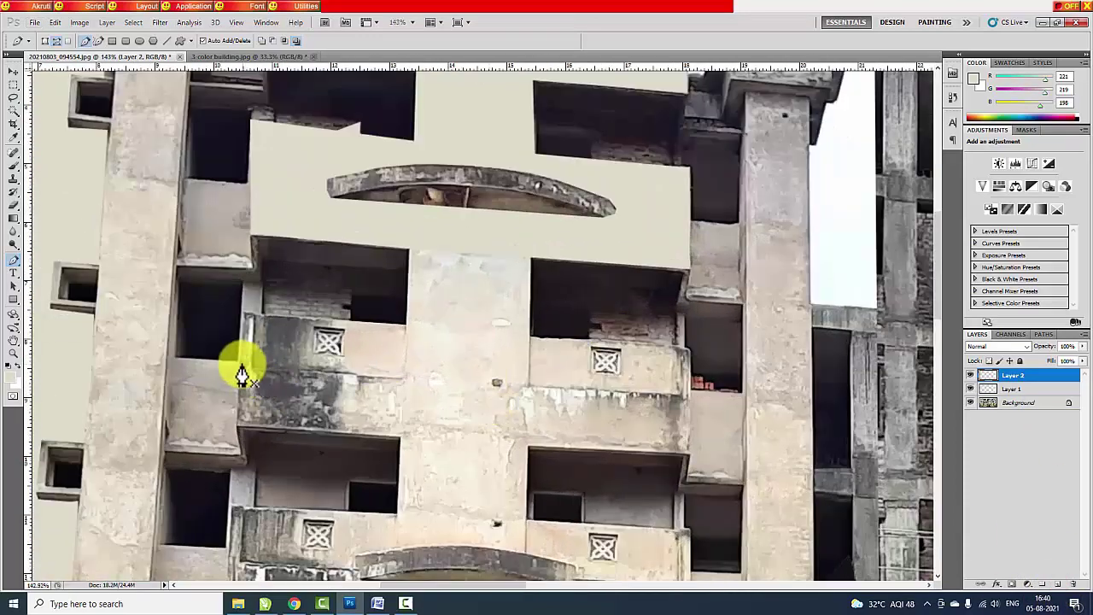
click(689, 450)
click(239, 426)
key(ctrl+Return)
click(13, 376)
click(592, 238)
key(alt+BackSpace)
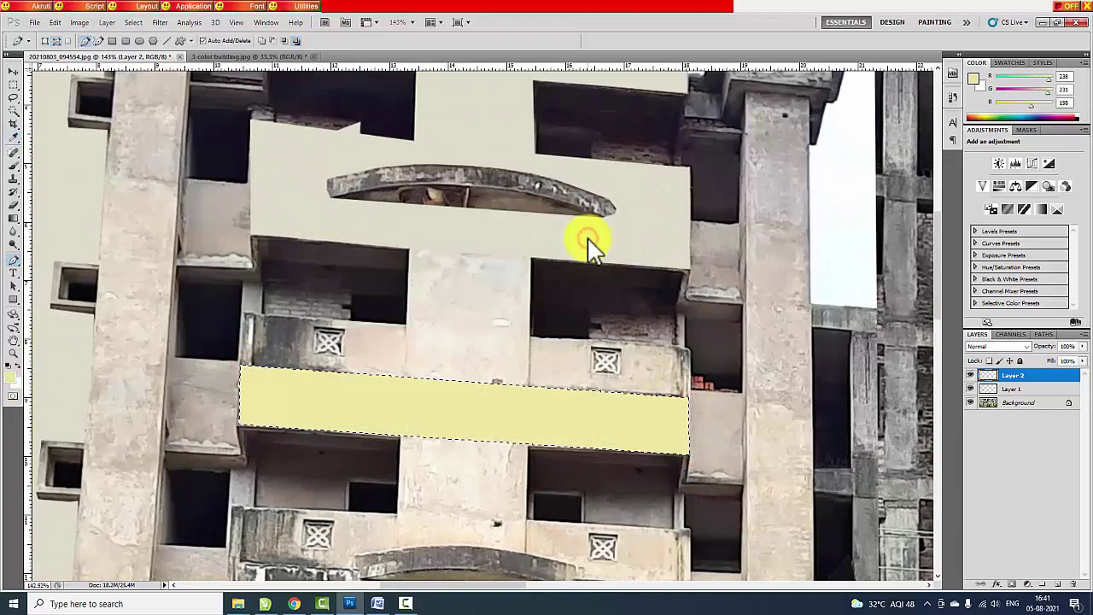
key(ctrl+d)
- Fill the band below the next balcony pale yellow
scroll(593, 244, down, 2)
scroll(405, 313, down, 3)
scroll(447, 383, up, 1)
scroll(451, 382, up, 5)
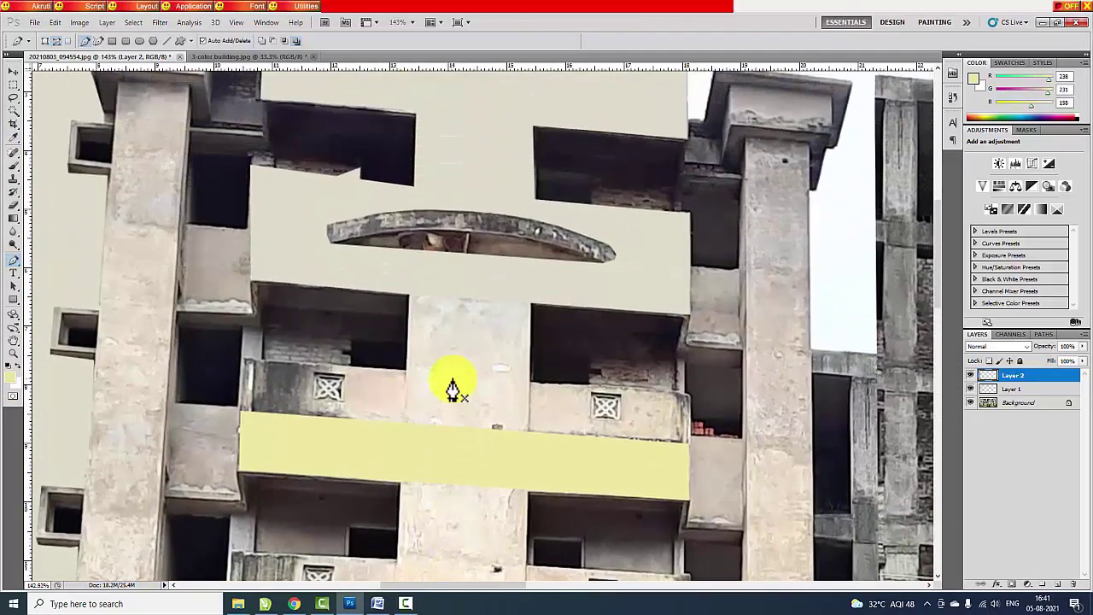
scroll(452, 386, down, 5)
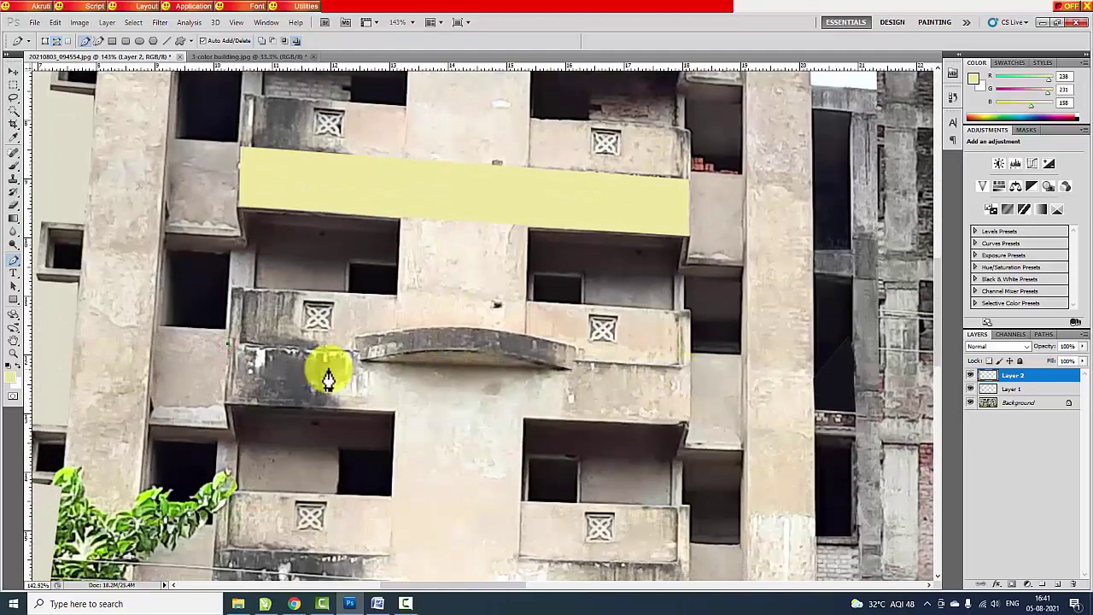
scroll(328, 376, up, 2)
click(378, 353)
click(685, 370)
click(854, 368)
click(854, 450)
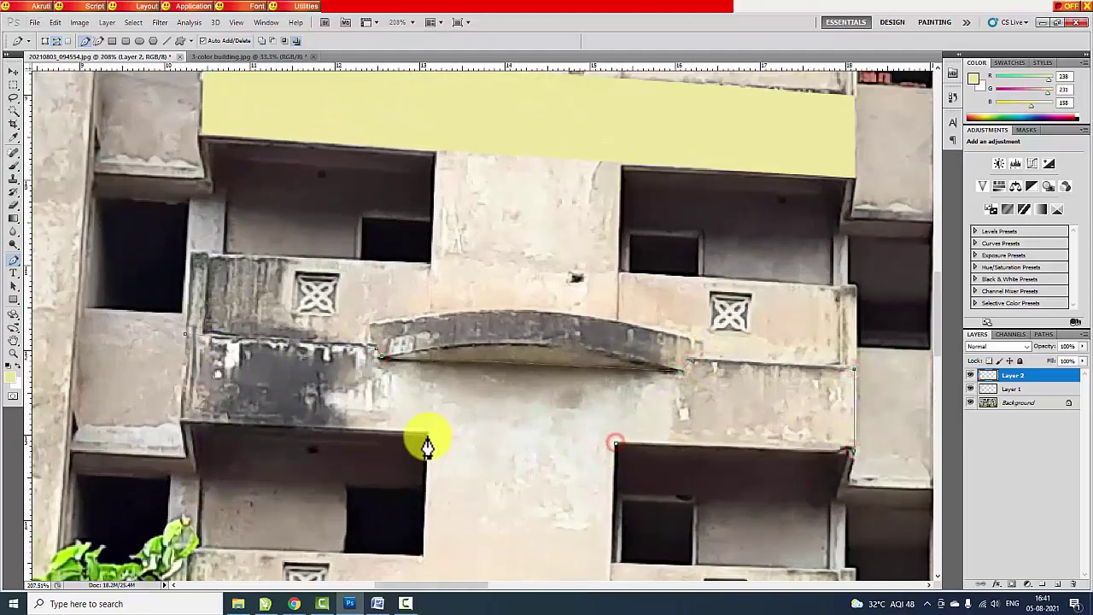
click(183, 419)
key(ctrl+Return)
key(alt+BackSpace)
- Fill the lower balcony band pale yellow
scroll(182, 420, down, 3)
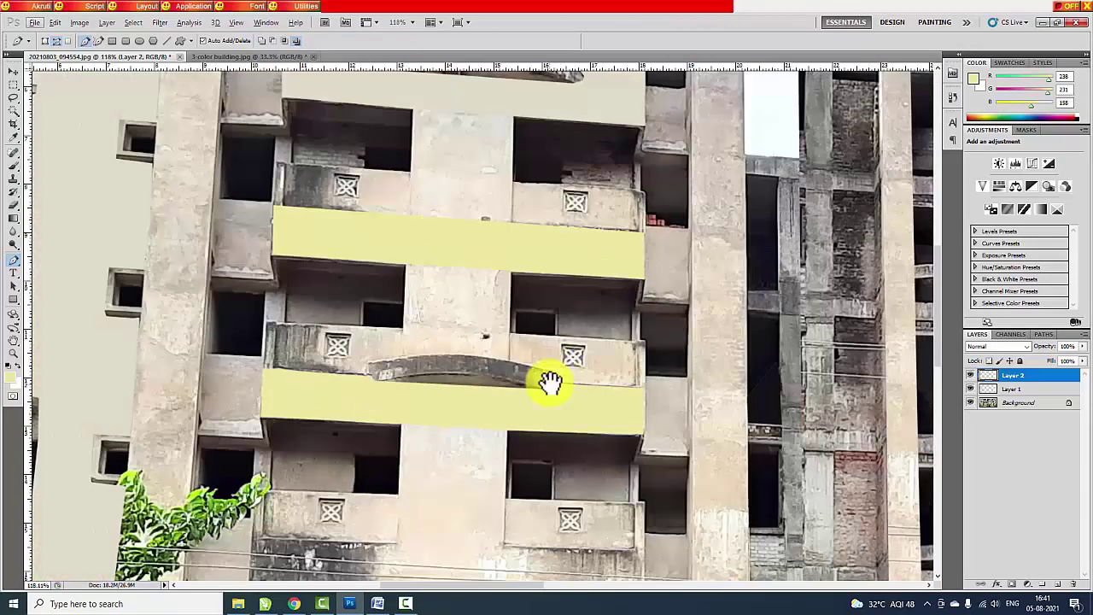
scroll(550, 383, up, 1)
scroll(557, 400, down, 3)
scroll(569, 383, up, 2)
scroll(527, 366, up, 1)
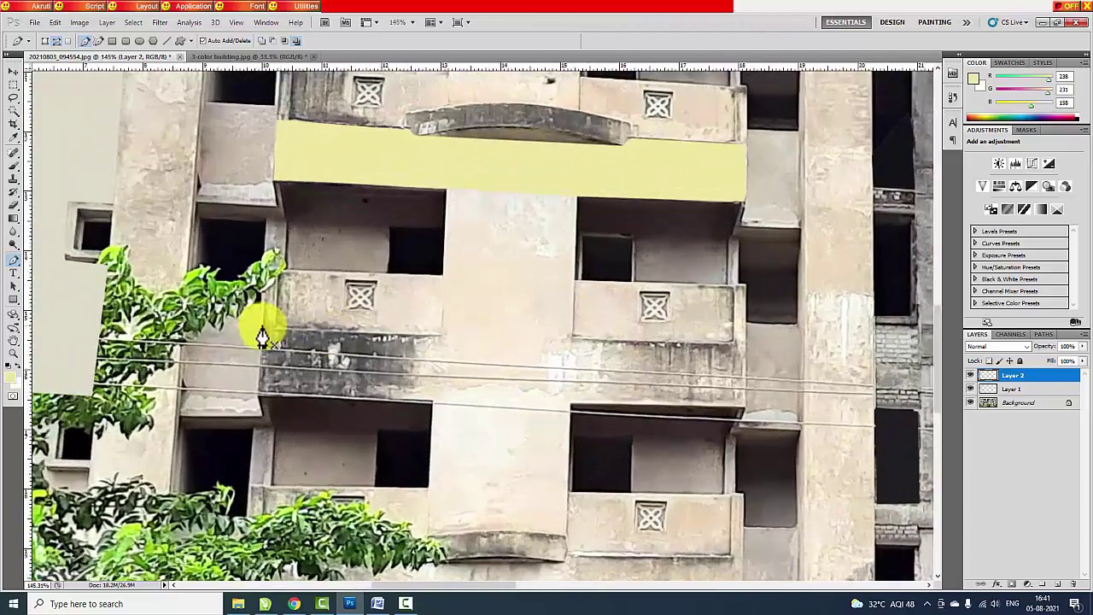
click(744, 345)
click(743, 416)
click(256, 395)
key(ctrl+Return)
key(alt+BackSpace)
- Fill the top balcony band pale yellow
scroll(293, 390, down, 3)
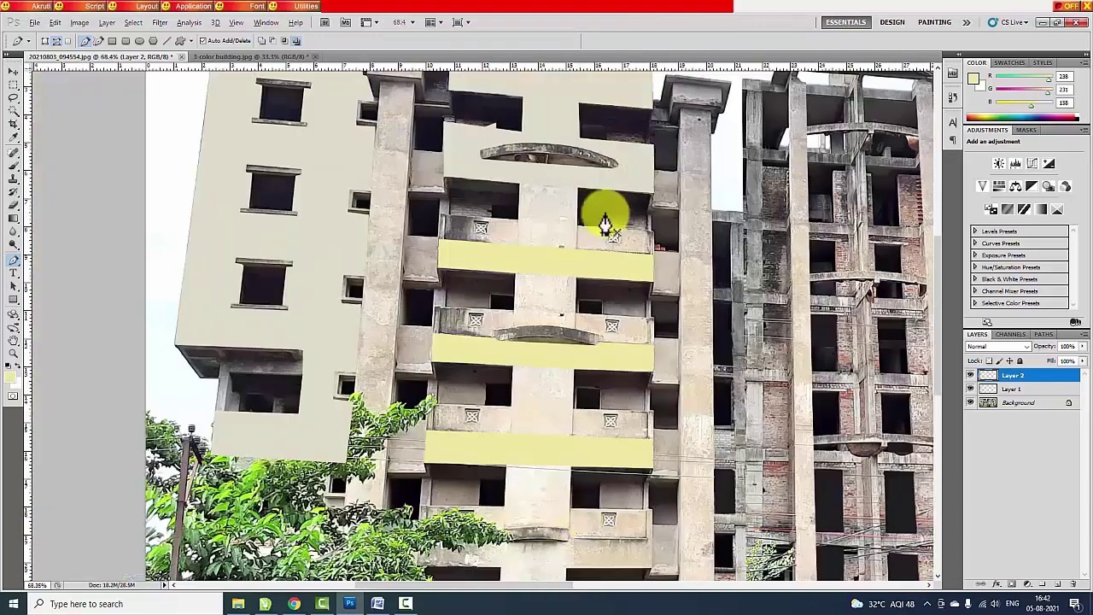
scroll(186, 280, up, 3)
click(907, 271)
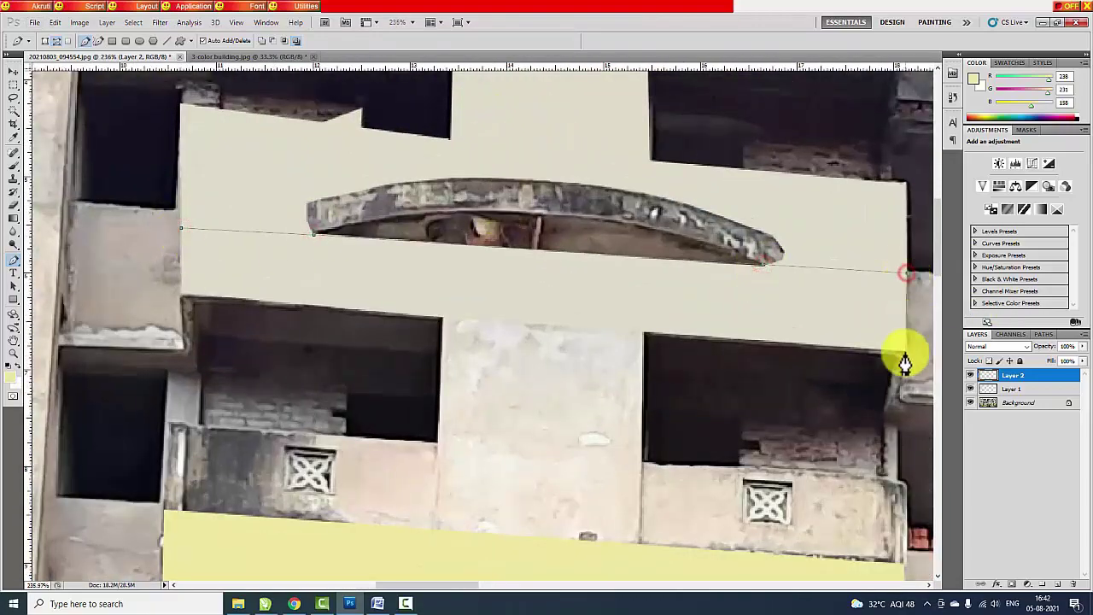
click(905, 350)
click(181, 298)
key(ctrl+Return)
key(alt+BackSpace)
scroll(581, 434, down, 3)
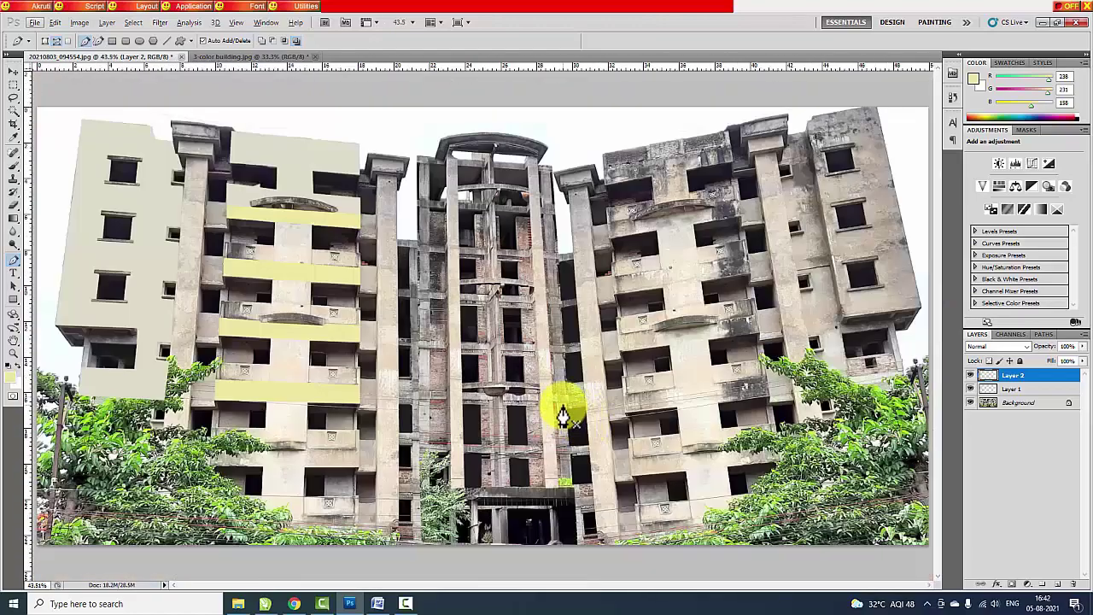
- Turn the central column outline into a selection and fill it pale yellow
scroll(287, 198, up, 2)
scroll(281, 398, down, 3)
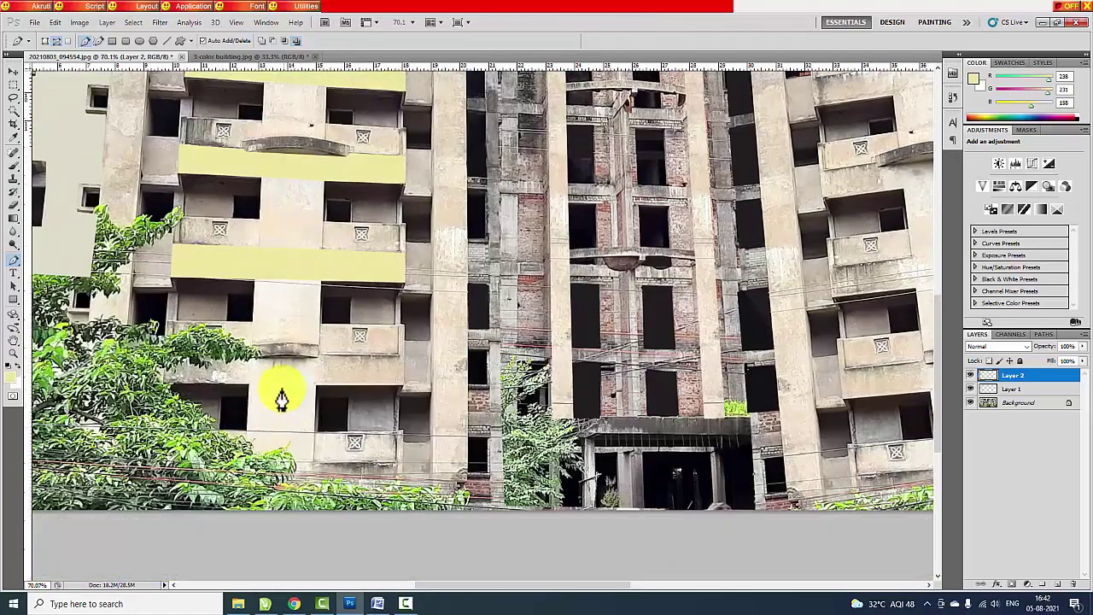
scroll(369, 147, up, 3)
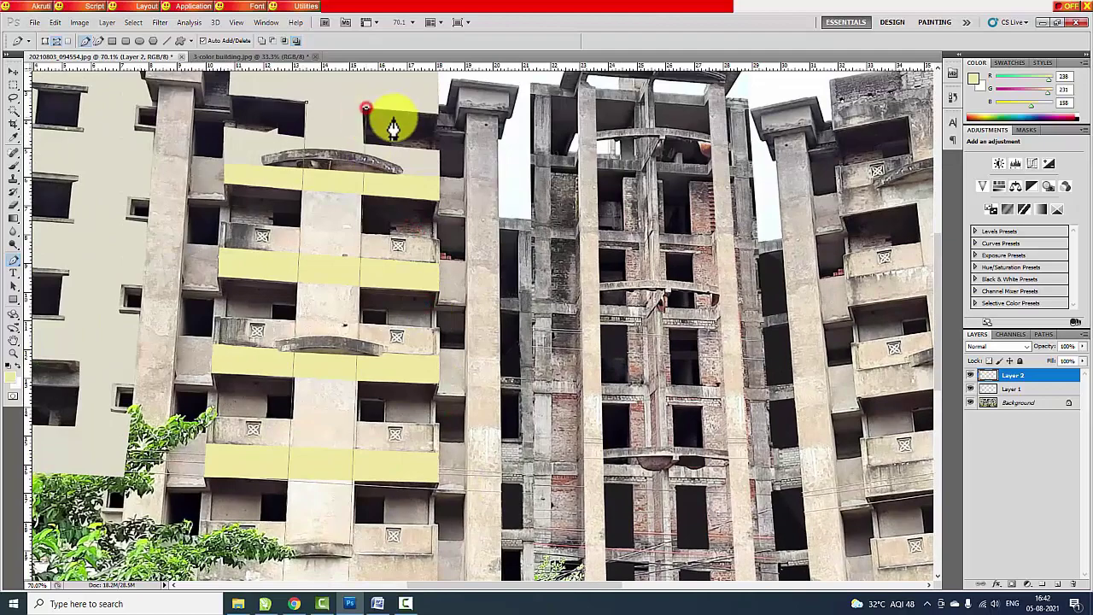
key(ctrl+Return)
key(alt+BackSpace)
- Extend the column outline along the yellow band's edge
scroll(428, 239, down, 3)
scroll(415, 361, down, 1)
scroll(147, 459, up, 4)
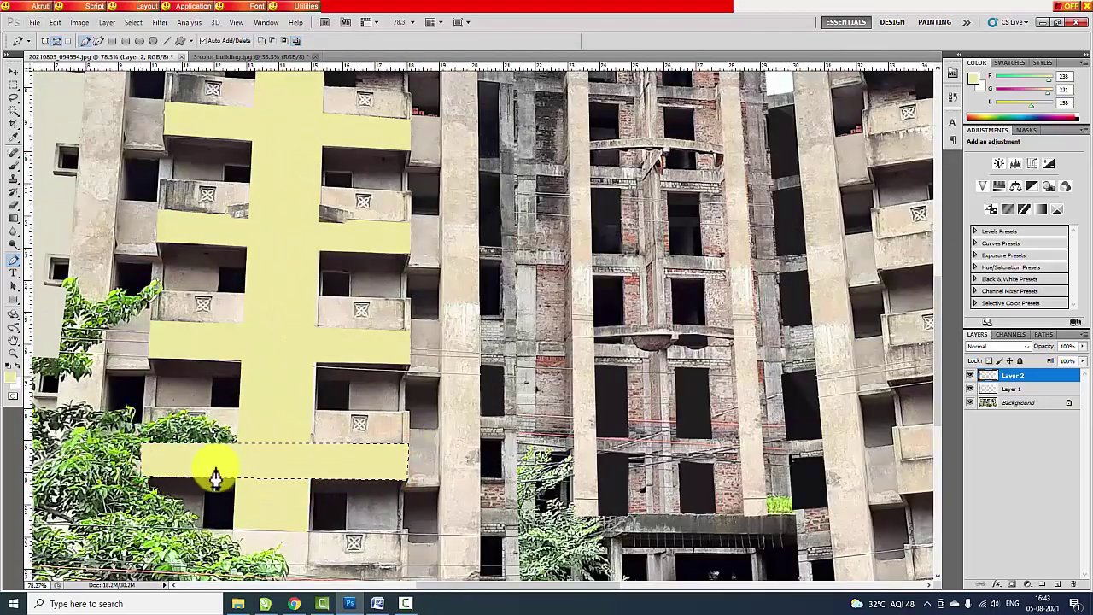
scroll(496, 475, down, 2)
scroll(302, 196, up, 1)
scroll(179, 184, up, 2)
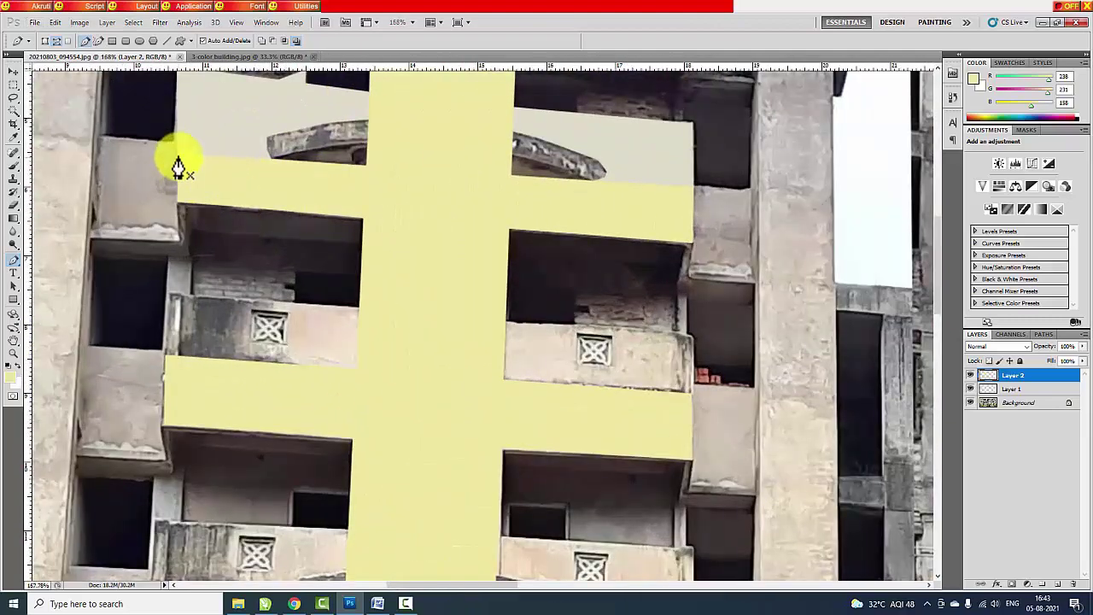
click(690, 250)
scroll(471, 288, down, 4)
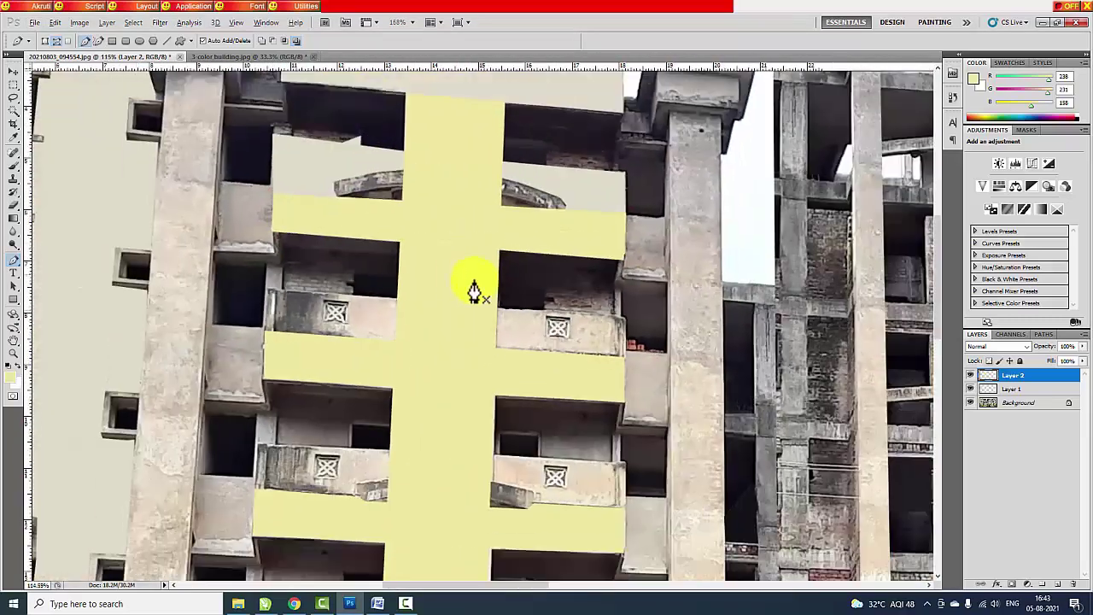
scroll(556, 349, down, 3)
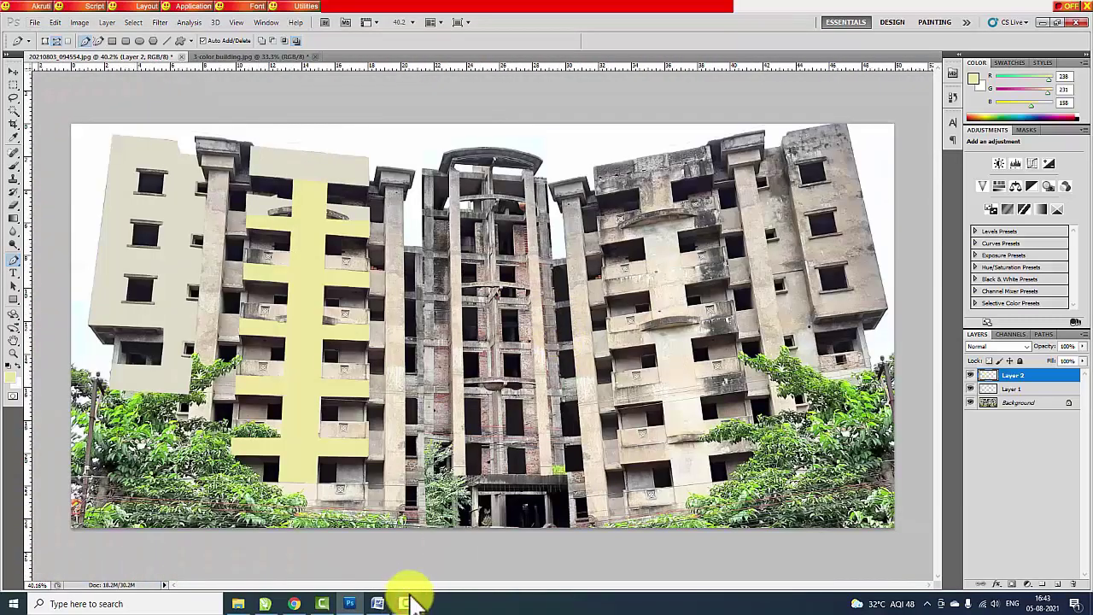
- Start outlining the wall beside the balcony and set the foreground colour to beige
scroll(244, 214, up, 3)
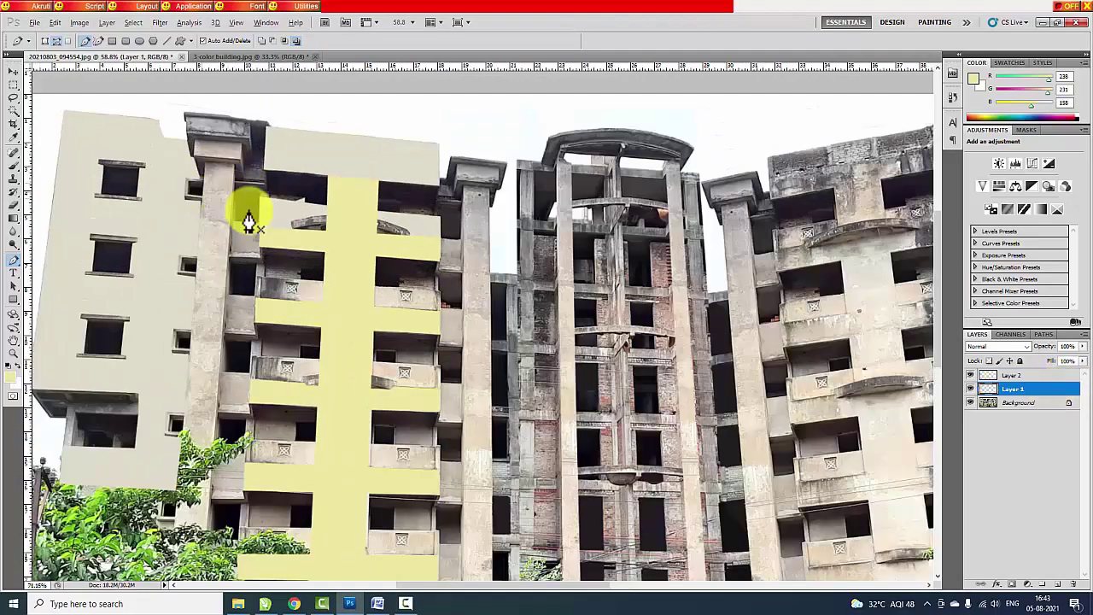
scroll(199, 227, up, 3)
click(327, 229)
click(328, 390)
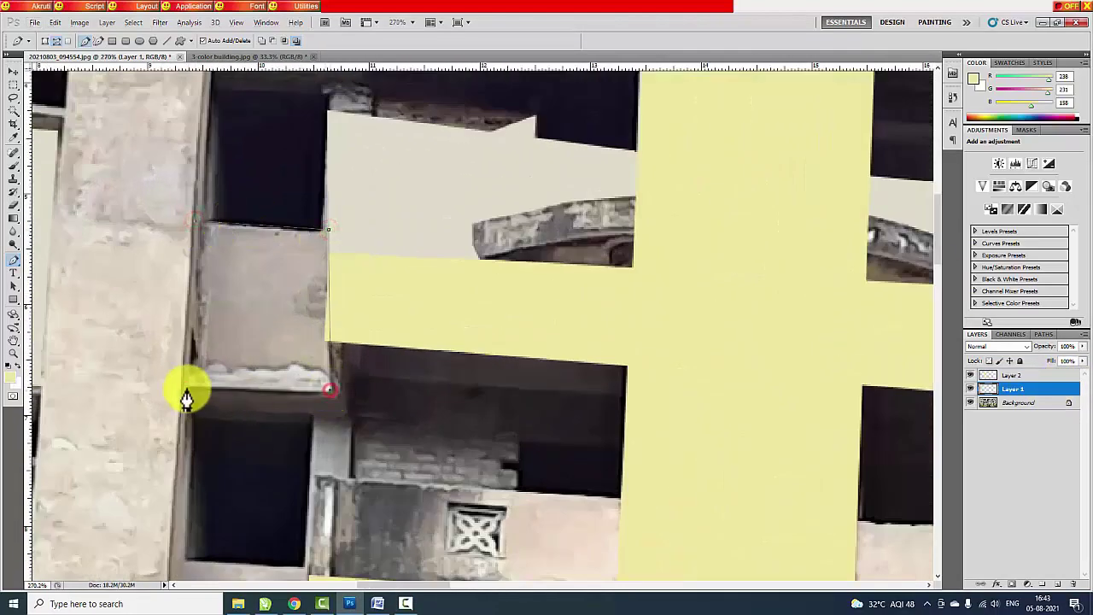
click(11, 376)
click(366, 142)
click(608, 239)
- Add a lower corner point to the side-wall outline
scroll(581, 341, down, 3)
scroll(397, 329, up, 3)
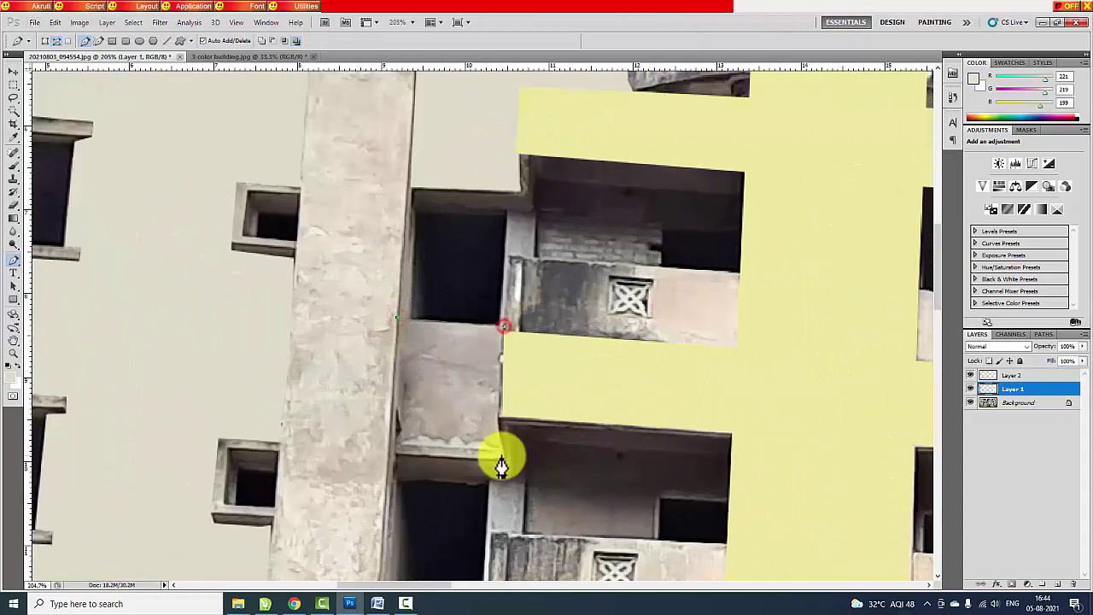
scroll(418, 436, up, 2)
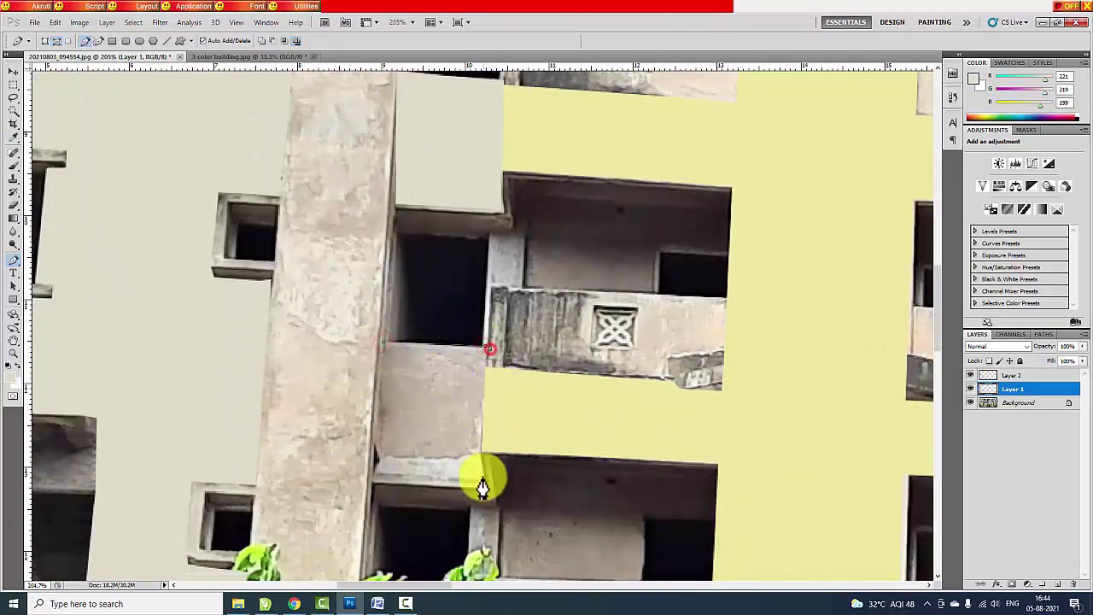
scroll(562, 432, down, 2)
scroll(563, 422, down, 5)
scroll(422, 325, up, 1)
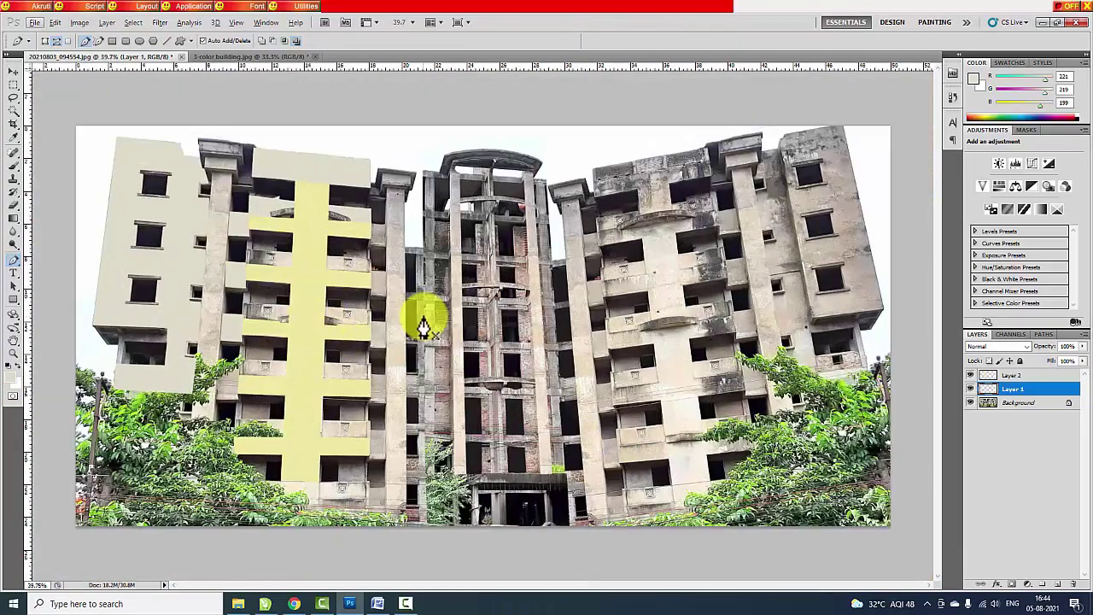
scroll(190, 379, up, 1)
scroll(324, 357, up, 4)
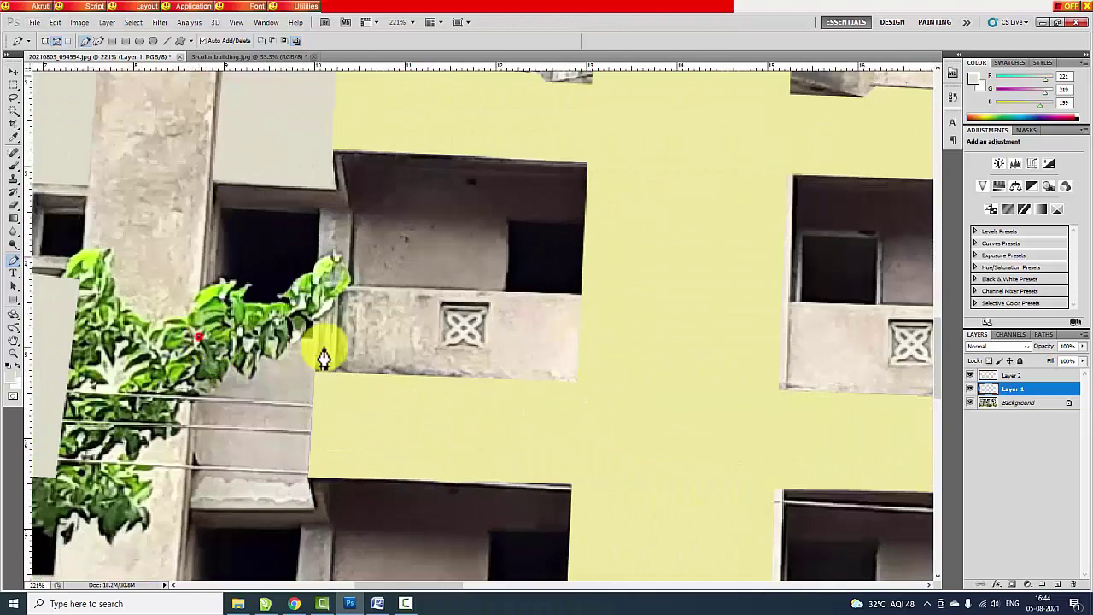
click(309, 508)
scroll(422, 458, down, 2)
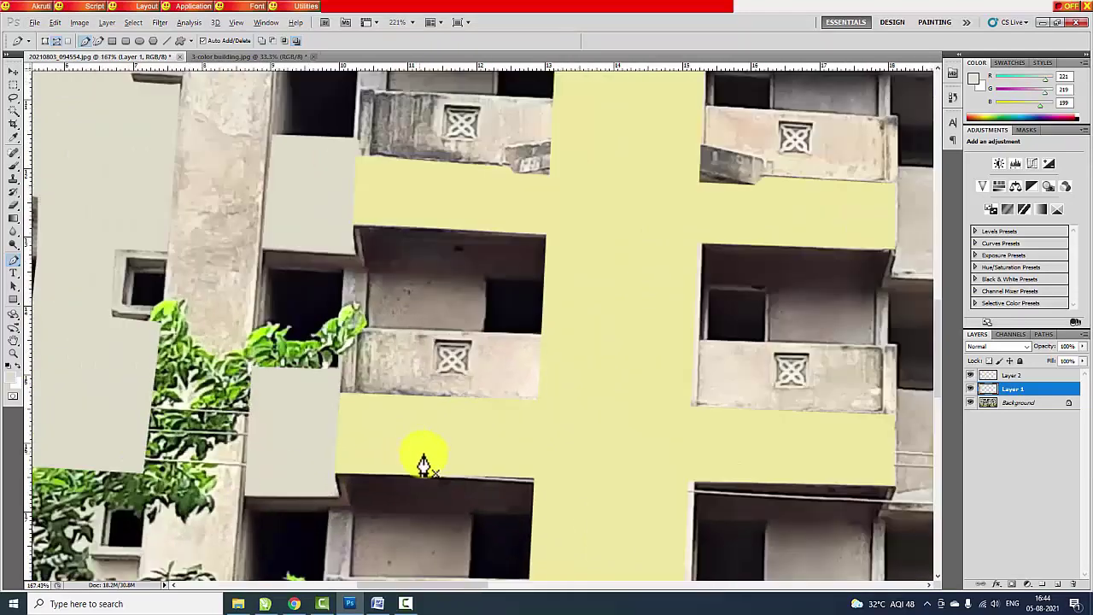
scroll(425, 461, down, 1)
scroll(354, 102, up, 2)
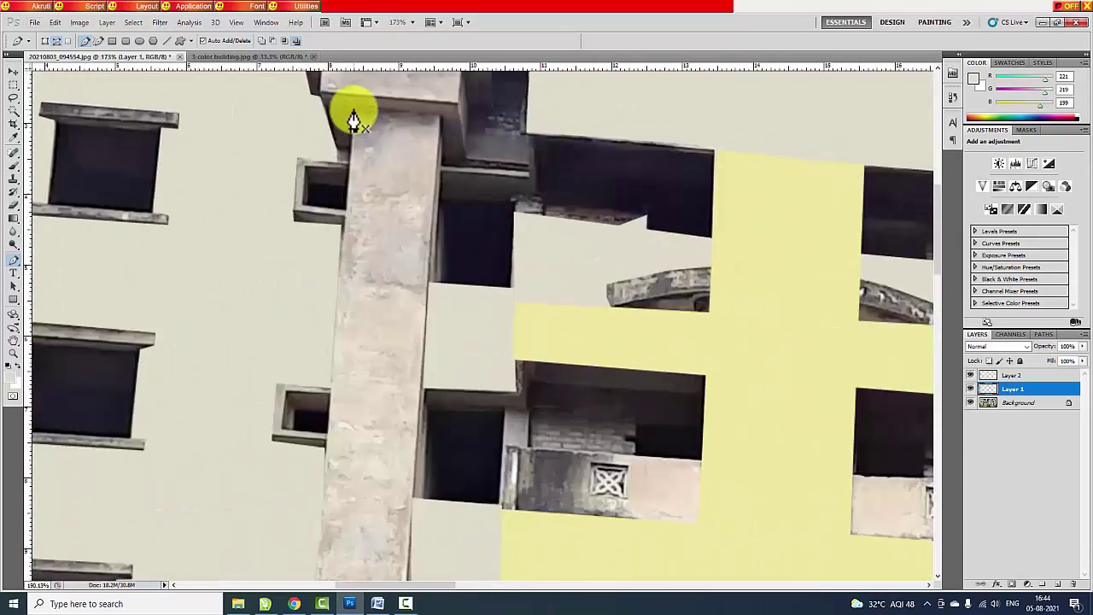
scroll(356, 100, up, 1)
- Begin outlining the wall section beside the pillar top
click(356, 92)
click(356, 109)
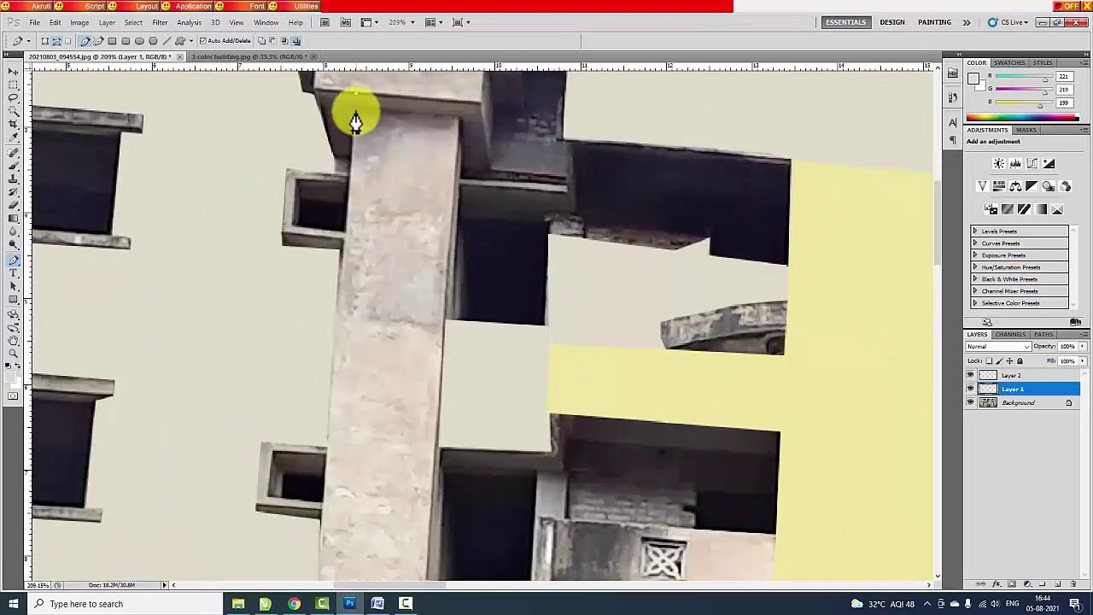
scroll(473, 268, down, 5)
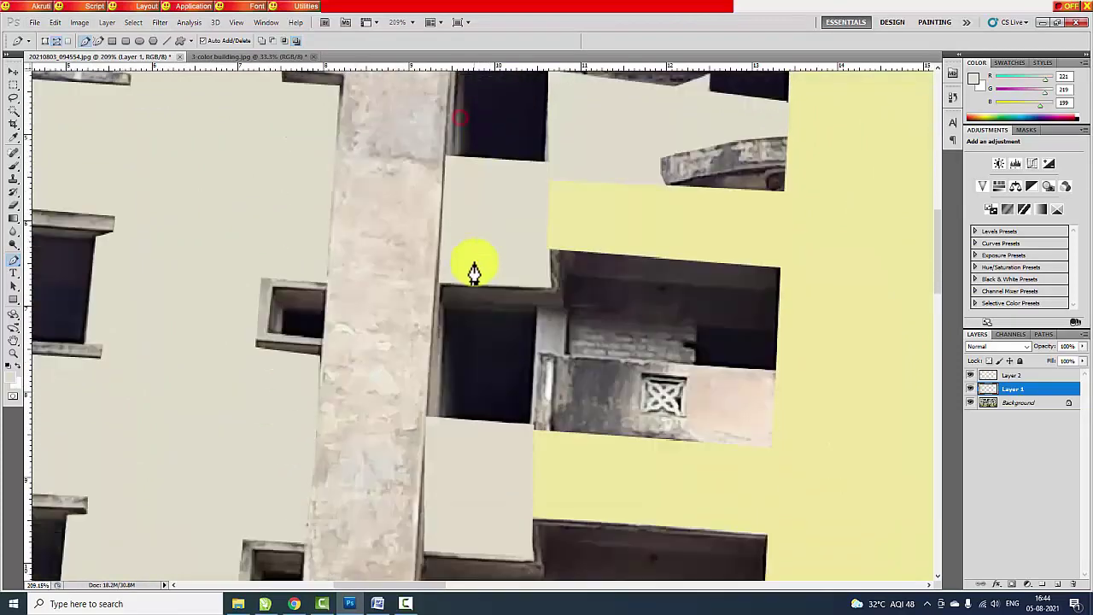
scroll(461, 273, down, 1)
scroll(447, 288, up, 1)
scroll(416, 457, down, 1)
scroll(415, 458, down, 3)
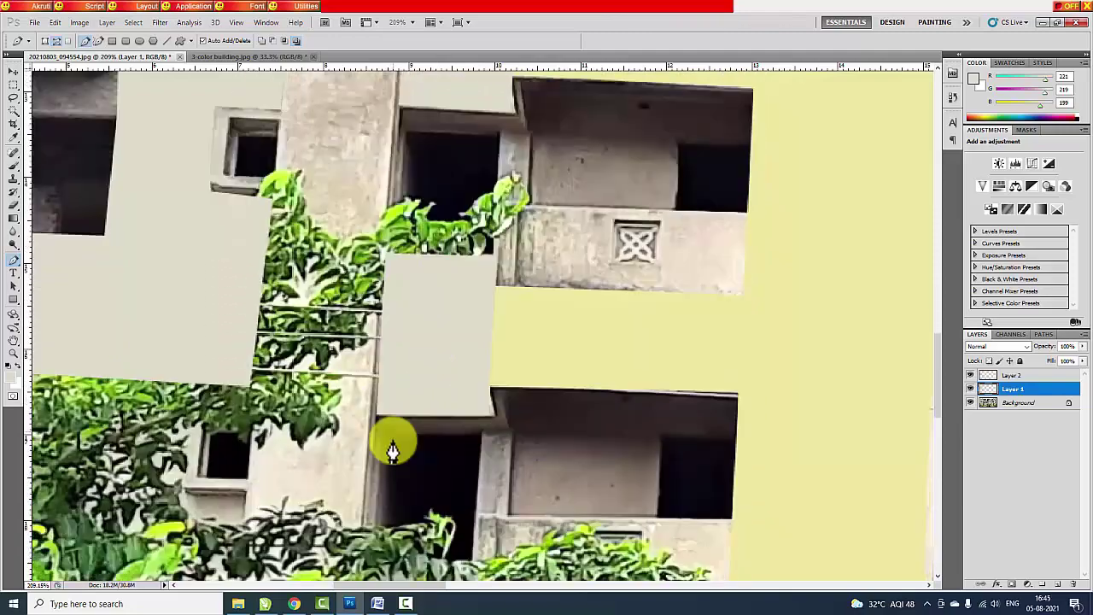
scroll(390, 447, down, 1)
- On Layer 2, outline the first pillar and fill it with pale yellow
click(1032, 377)
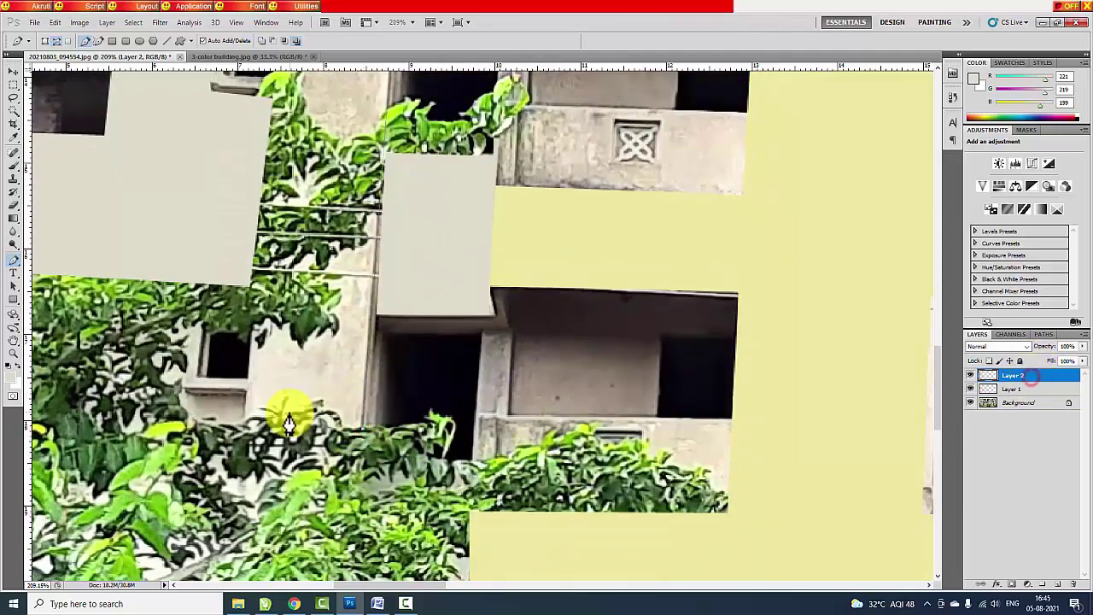
scroll(489, 246, up, 3)
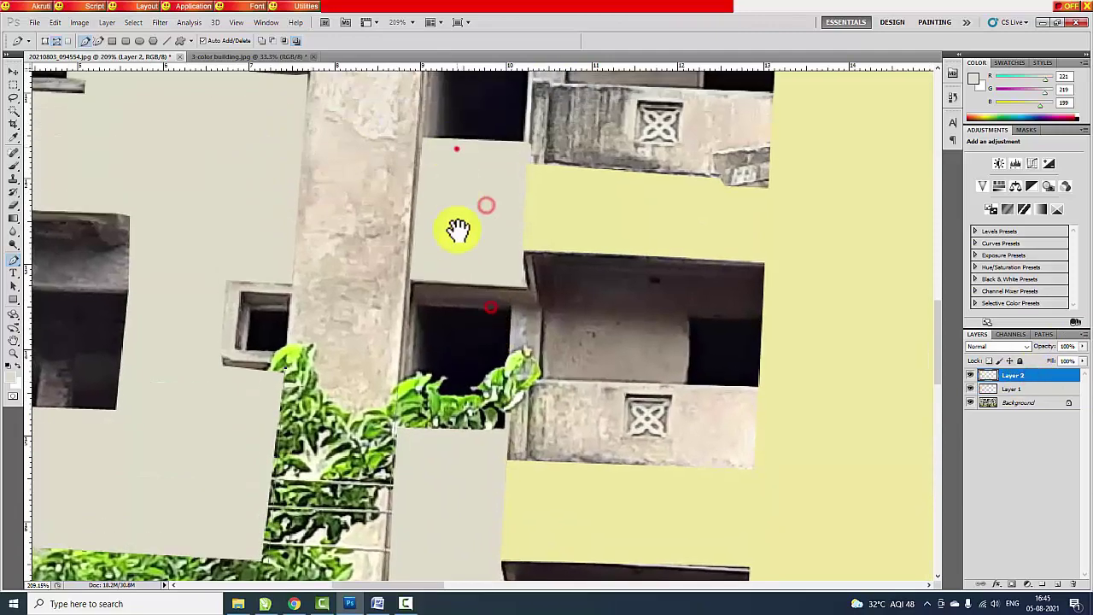
scroll(456, 232, up, 3)
scroll(419, 281, up, 3)
scroll(434, 269, up, 3)
click(394, 182)
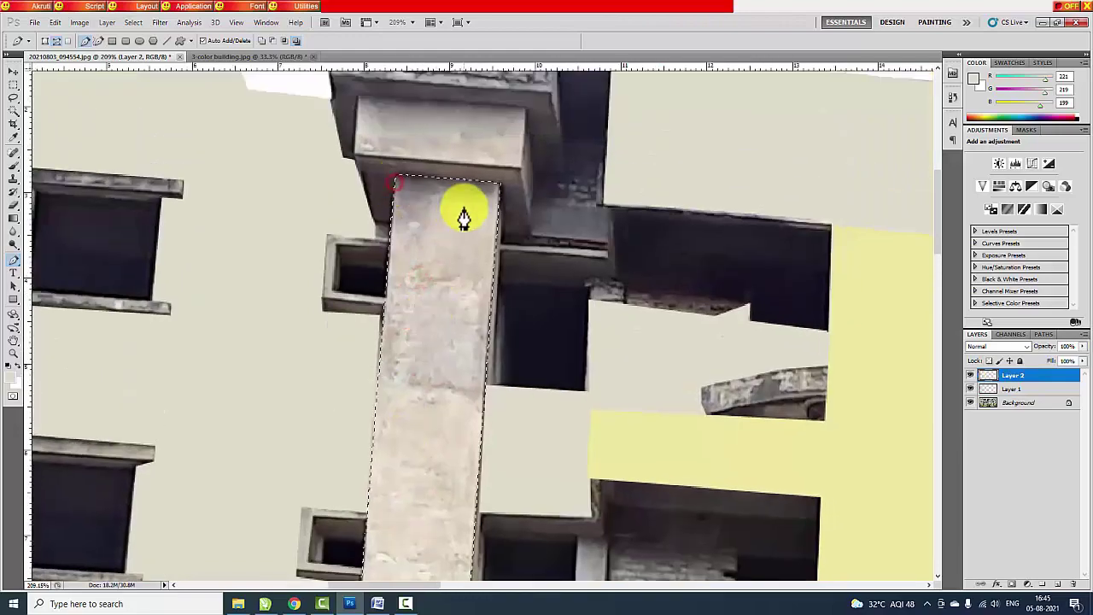
key(ctrl+Return)
click(12, 375)
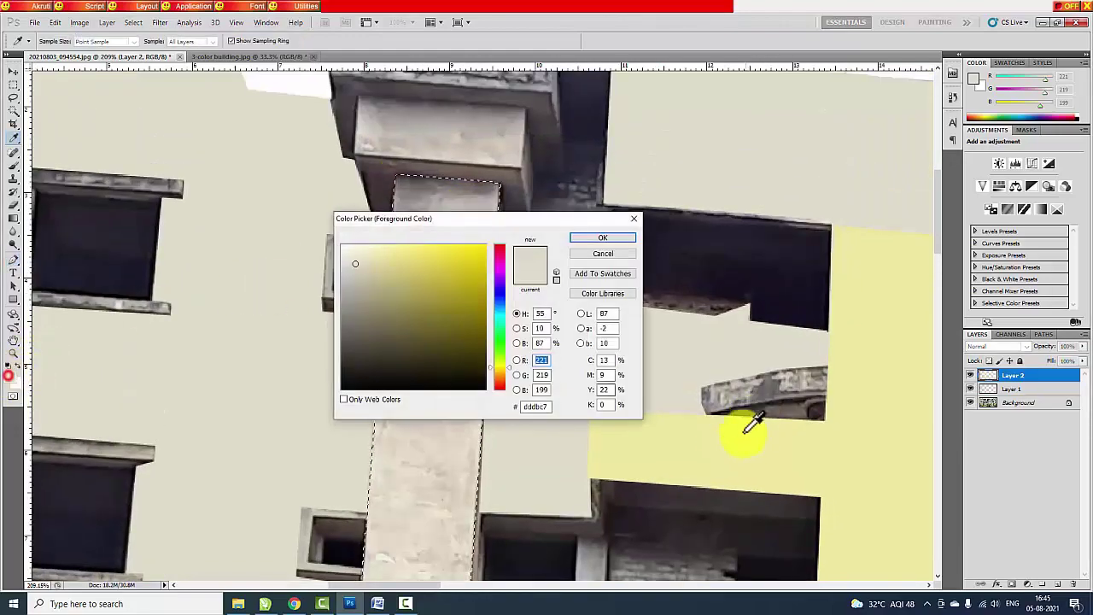
click(740, 439)
click(610, 242)
key(alt+BackSpace)
key(ctrl+d)
- Fill the right-hand pillar strip and its top with pale yellow
scroll(602, 334, down, 4)
scroll(602, 333, down, 3)
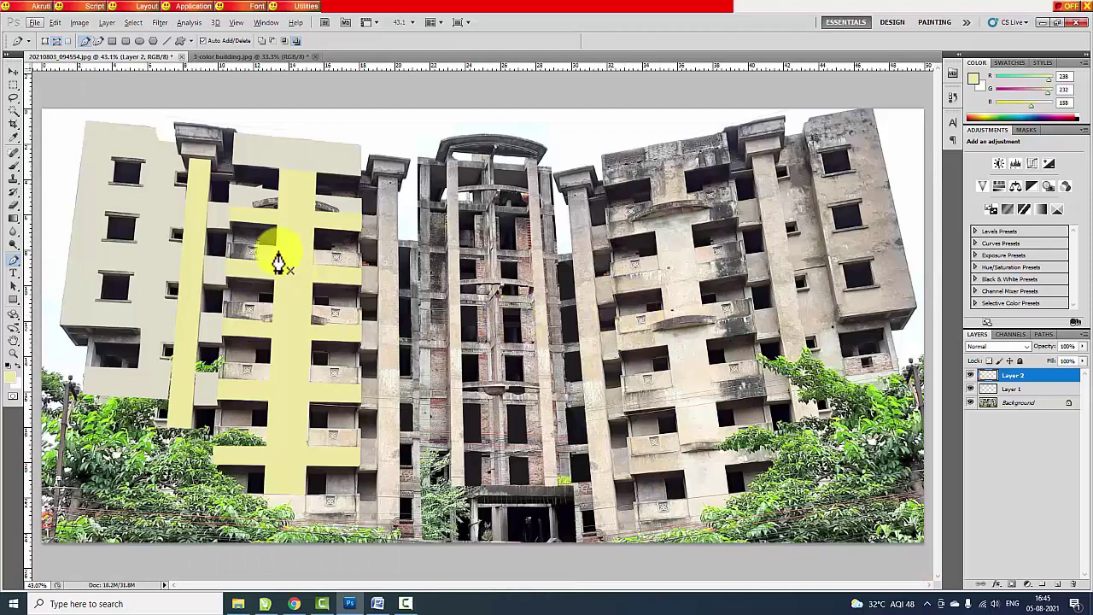
scroll(244, 256, up, 1)
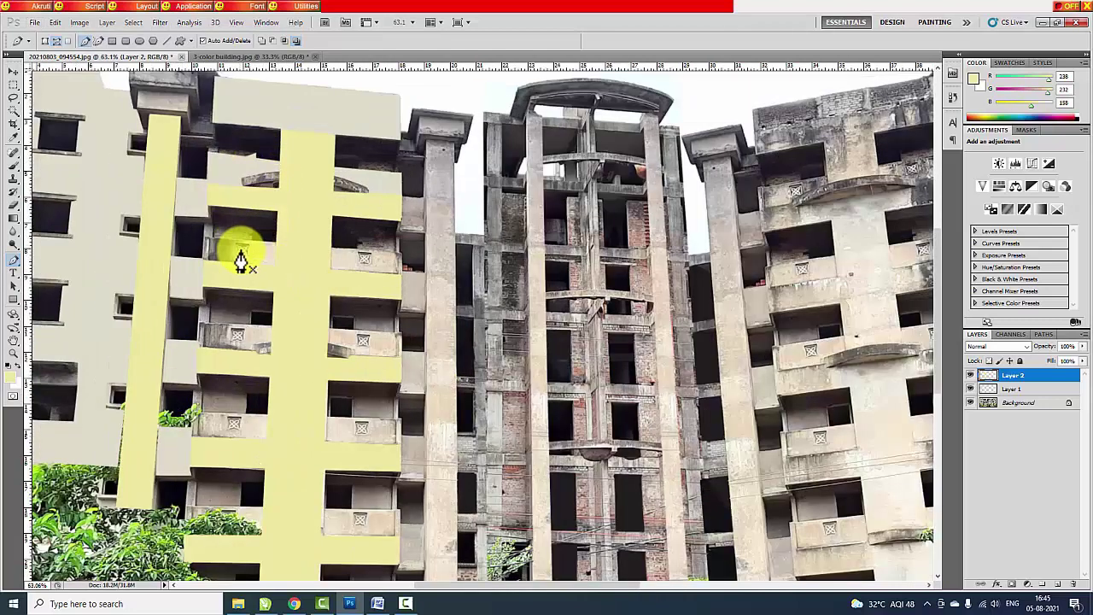
scroll(439, 261, up, 1)
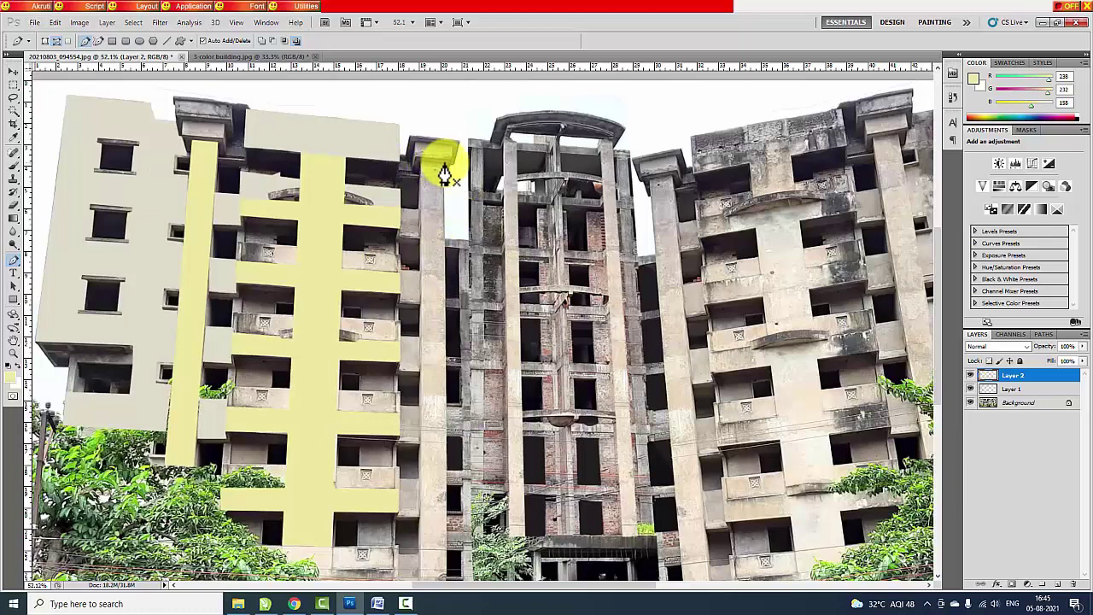
scroll(456, 519, down, 3)
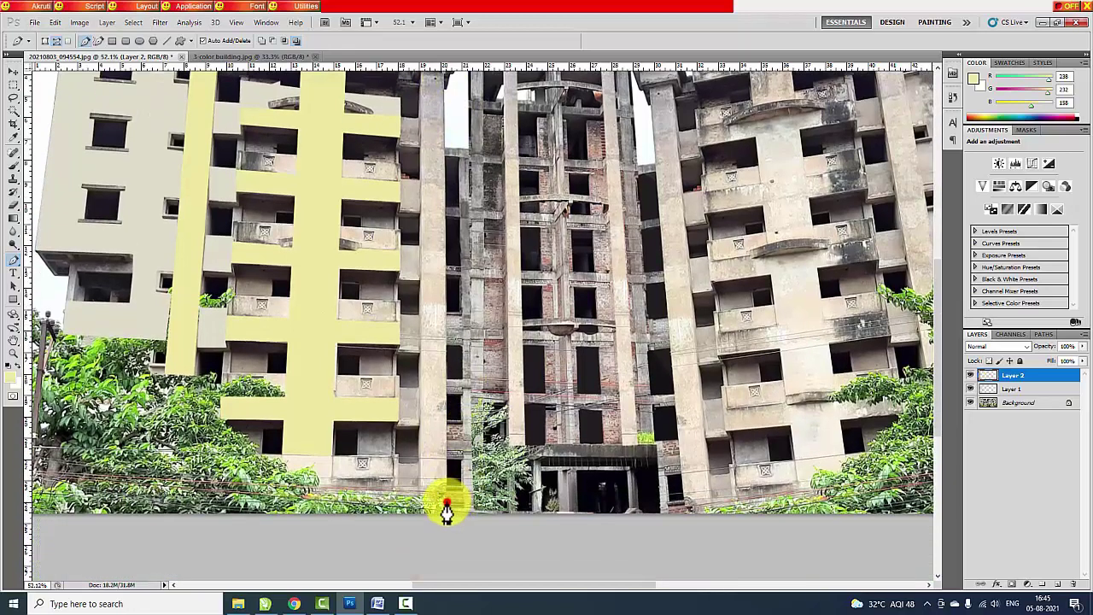
click(456, 171)
scroll(476, 251, down, 1)
scroll(409, 210, up, 1)
scroll(409, 210, up, 5)
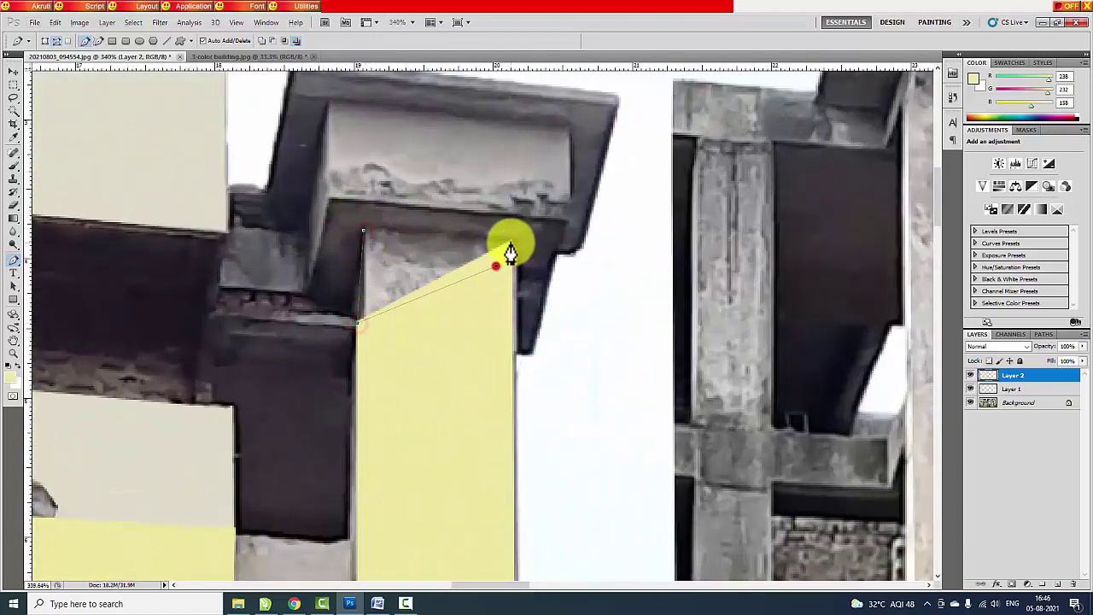
key(alt+BackSpace)
scroll(516, 273, down, 5)
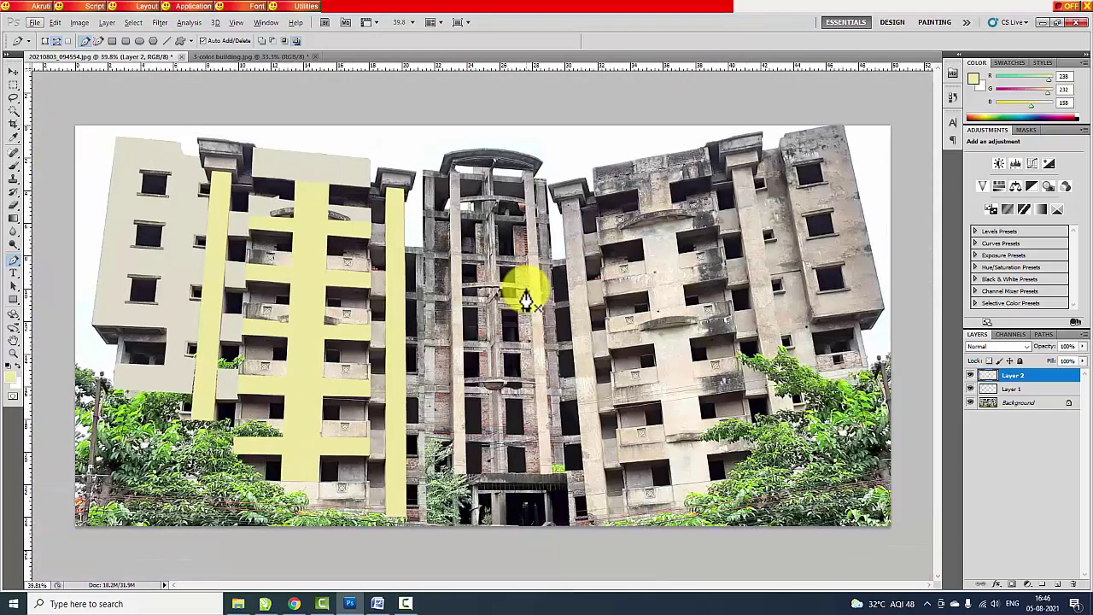
scroll(516, 295, up, 2)
scroll(366, 227, up, 2)
- On Layer 1, fill the first column piece with beige sampled from the wall
click(1012, 389)
scroll(342, 237, up, 1)
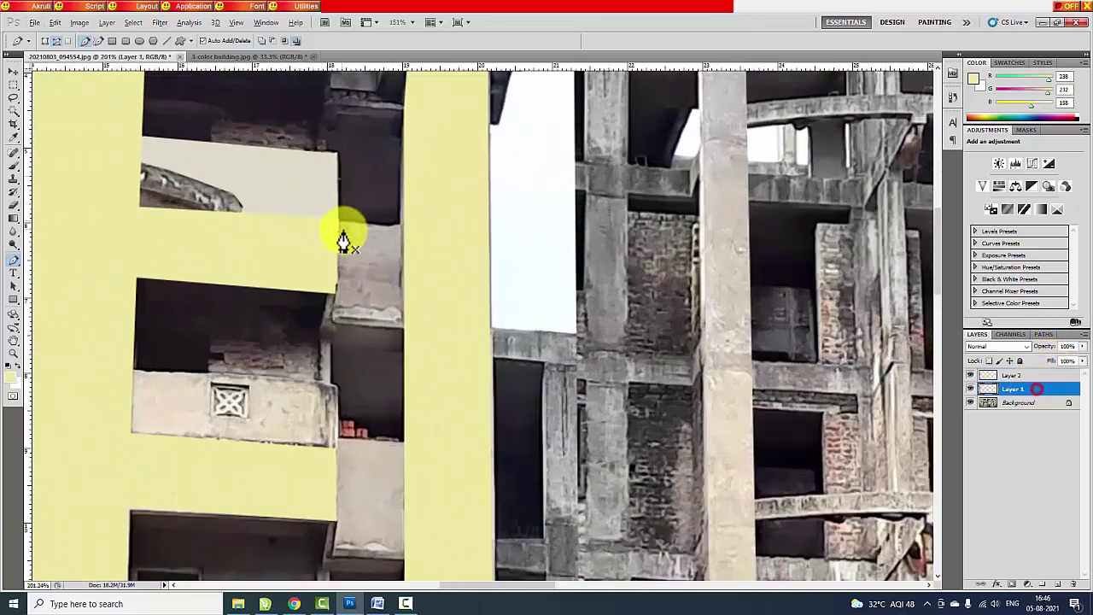
scroll(341, 237, up, 1)
click(12, 73)
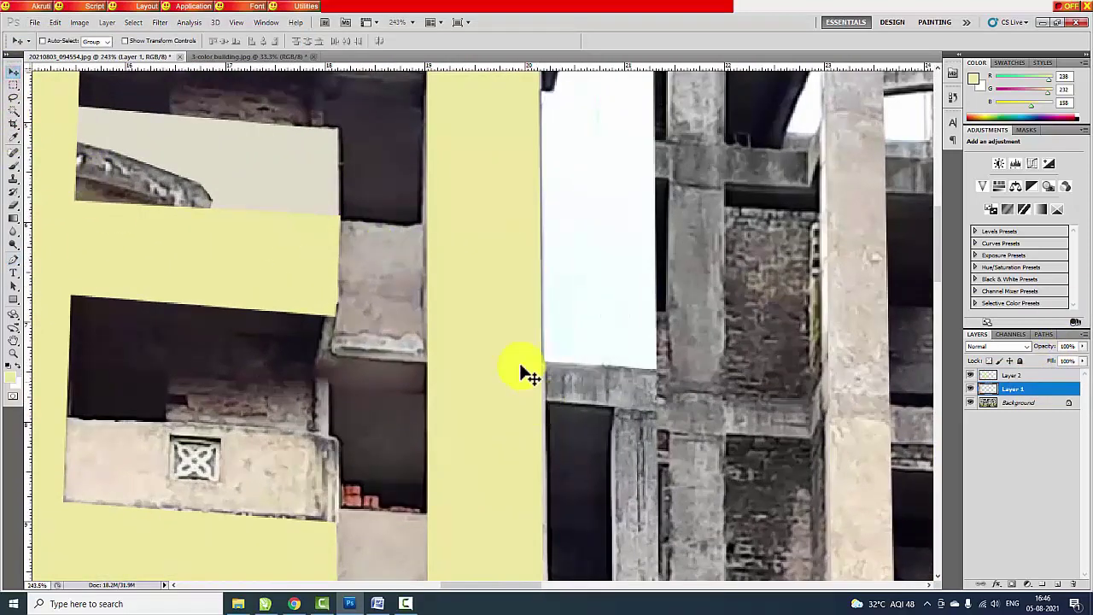
click(13, 258)
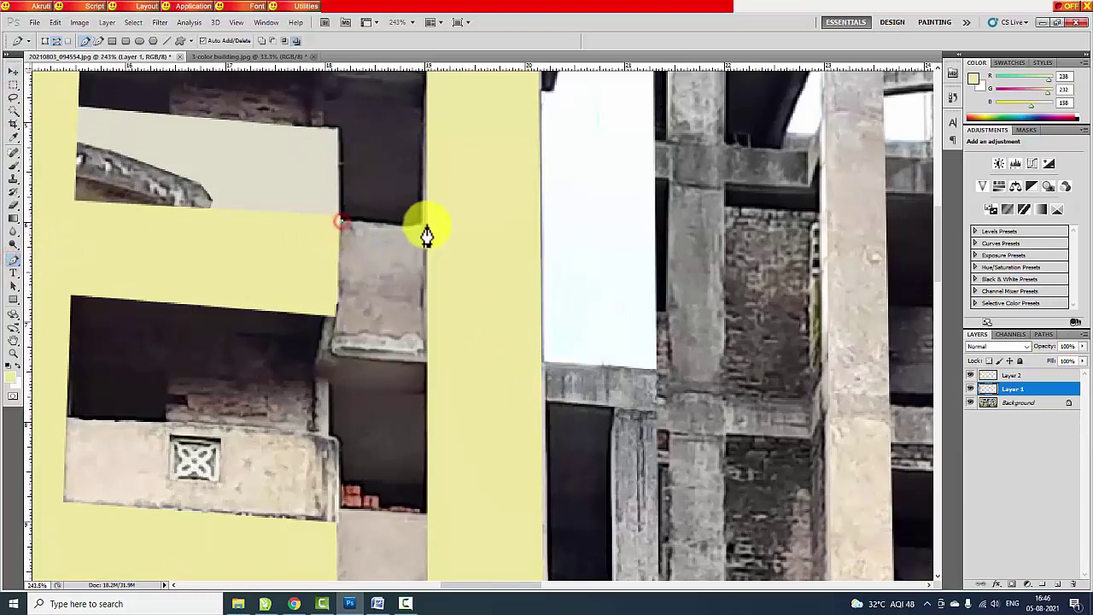
click(428, 362)
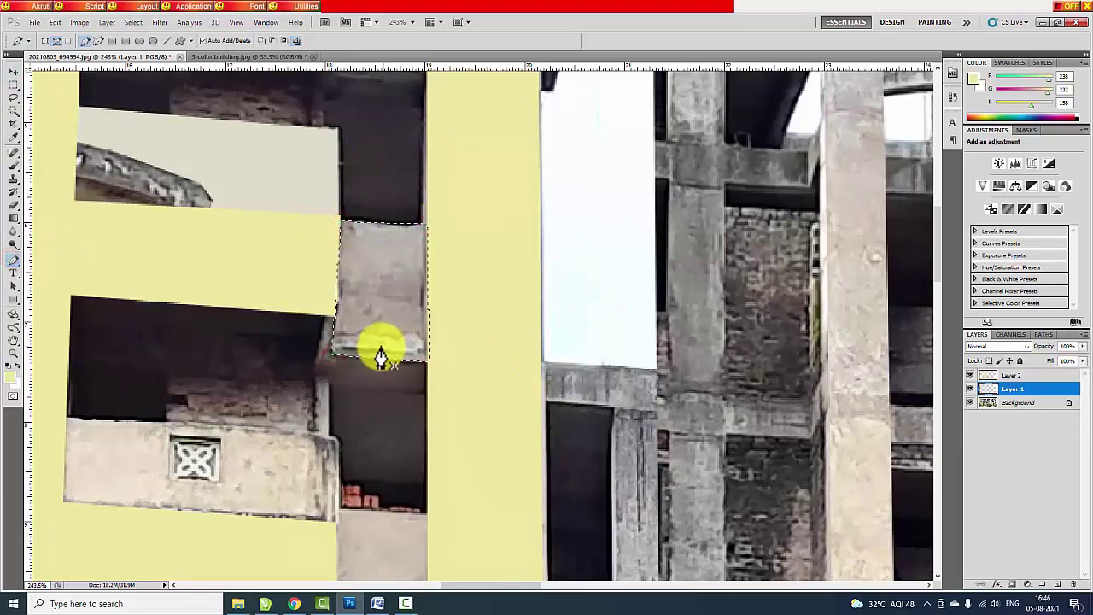
click(12, 376)
click(293, 196)
click(613, 236)
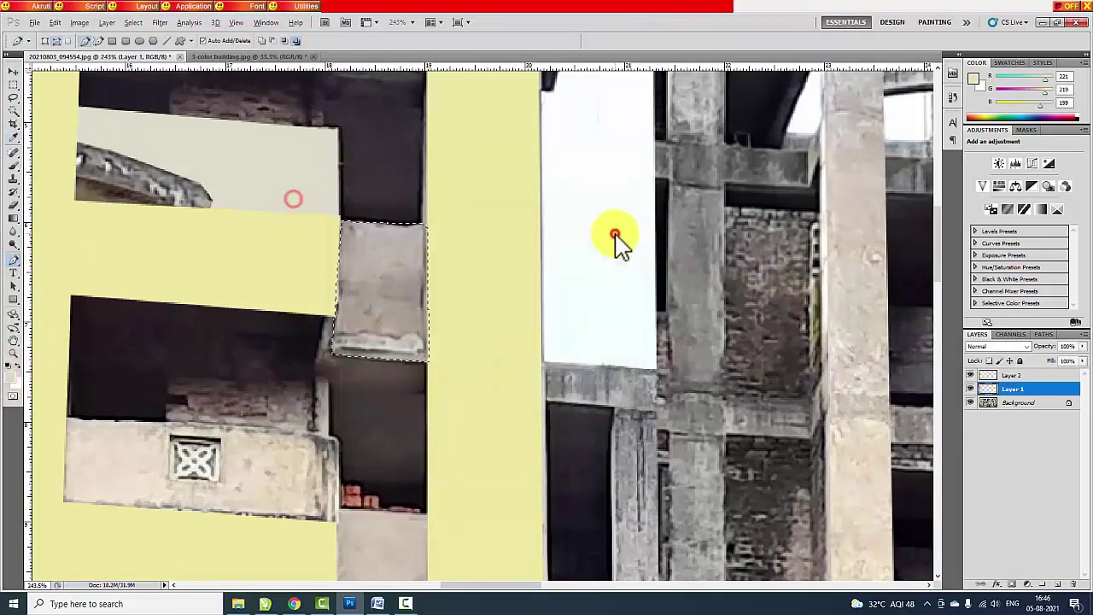
key(alt+BackSpace)
key(ctrl+d)
- Outline the next column piece lower down and turn it into a selection
scroll(380, 355, down, 5)
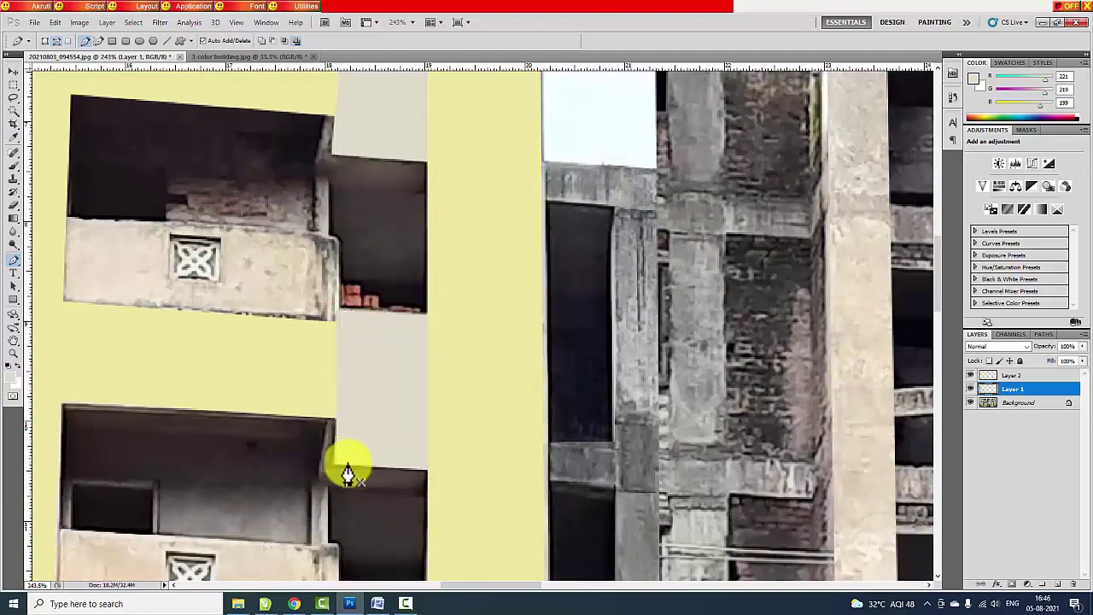
scroll(348, 461, down, 5)
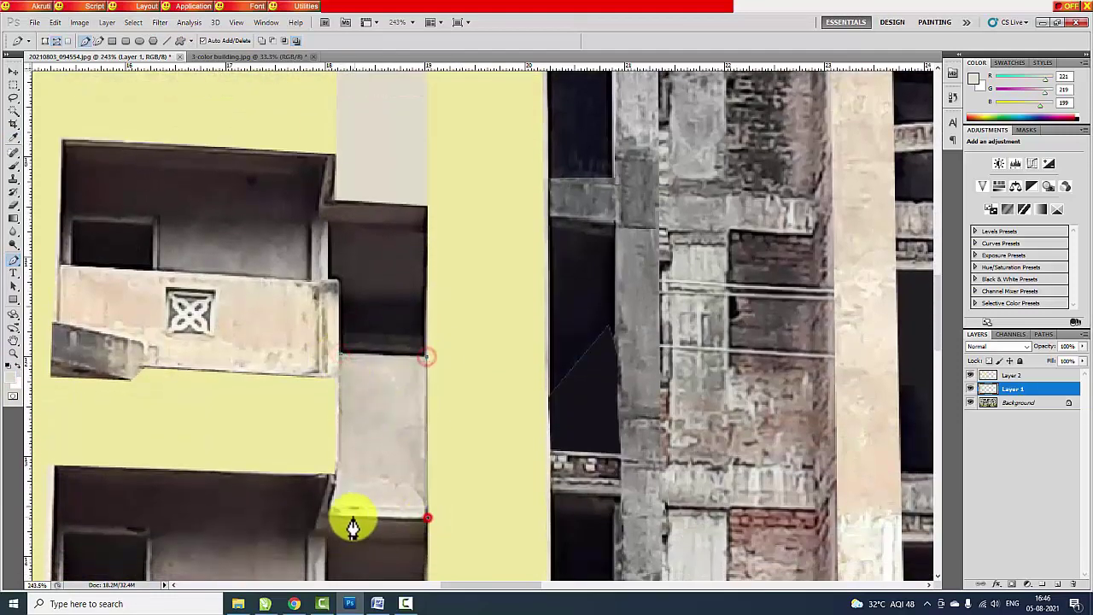
scroll(342, 500, down, 3)
scroll(446, 464, down, 3)
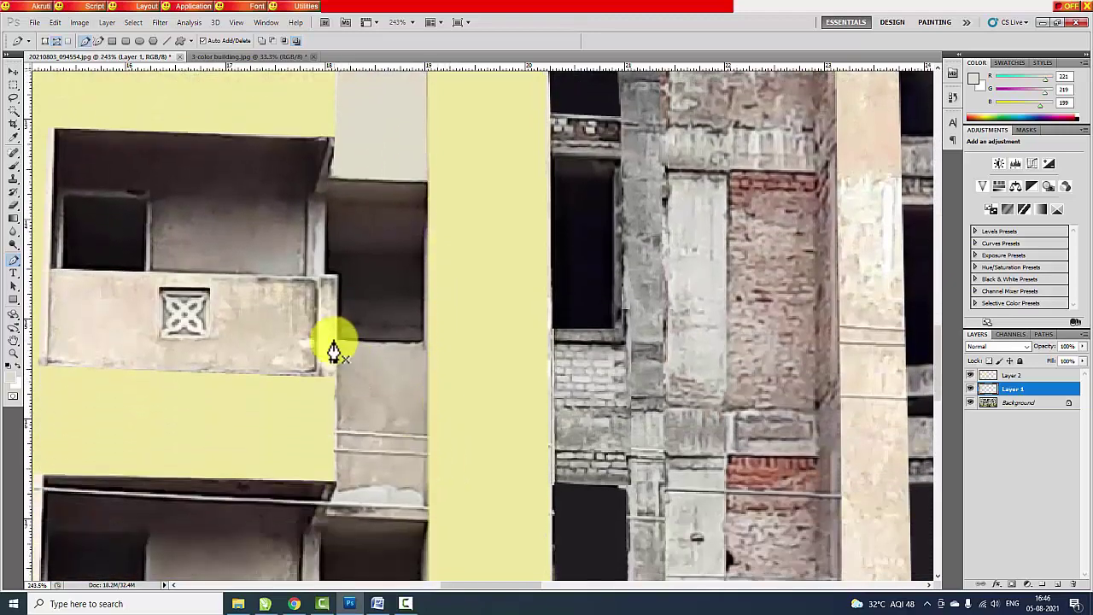
click(427, 519)
key(ctrl+Return)
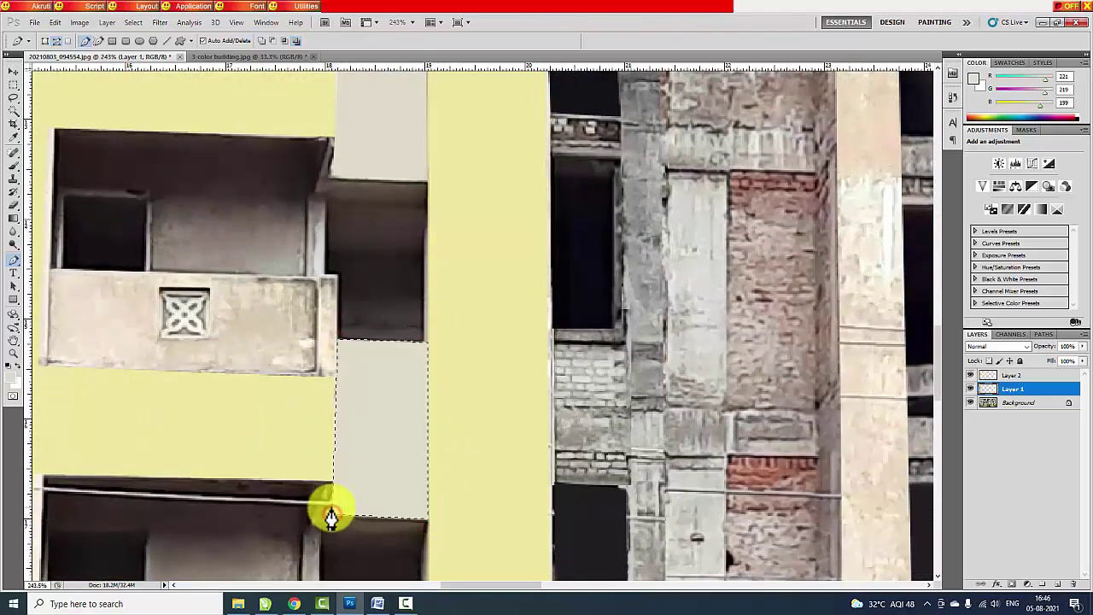
- Trace another column piece along its right edge and convert it to a selection
scroll(601, 446, down, 3)
scroll(602, 448, down, 3)
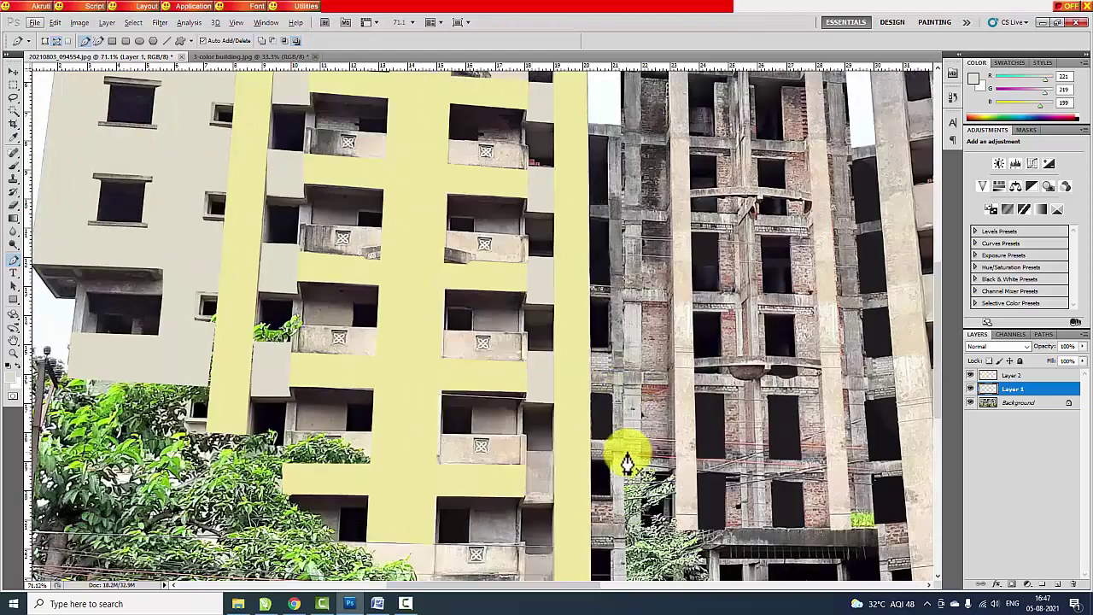
scroll(563, 466, up, 4)
scroll(444, 359, up, 2)
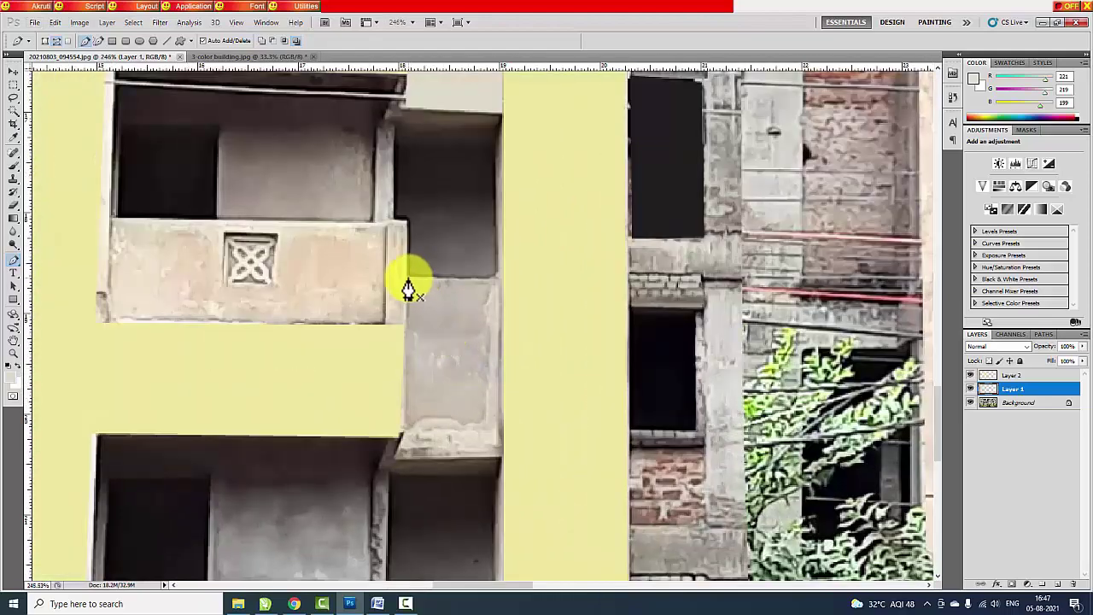
click(502, 460)
click(400, 462)
key(ctrl+Return)
scroll(624, 434, down, 2)
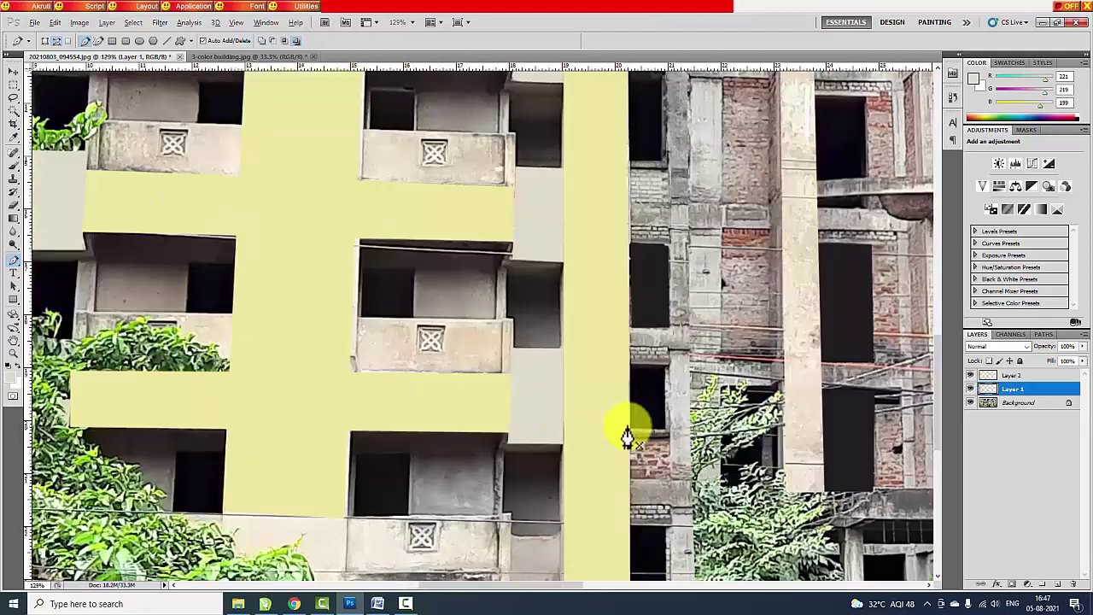
scroll(634, 434, down, 1)
scroll(604, 401, down, 2)
scroll(604, 403, down, 3)
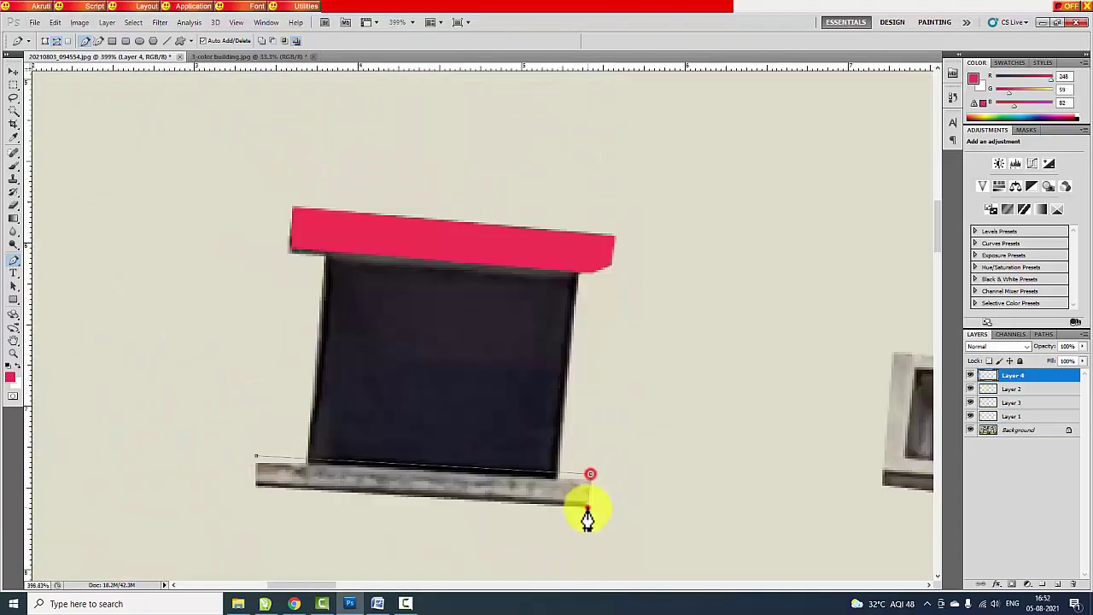
- Fill the top window ledge with red
scroll(430, 434, down, 2)
scroll(535, 358, down, 2)
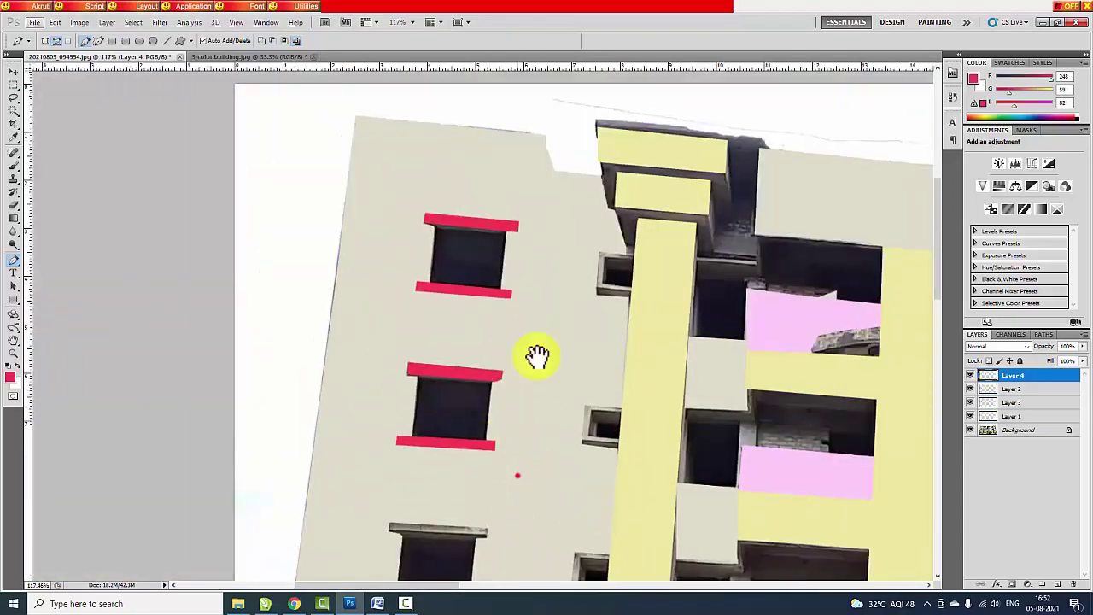
scroll(471, 275, up, 2)
scroll(284, 289, up, 3)
click(691, 299)
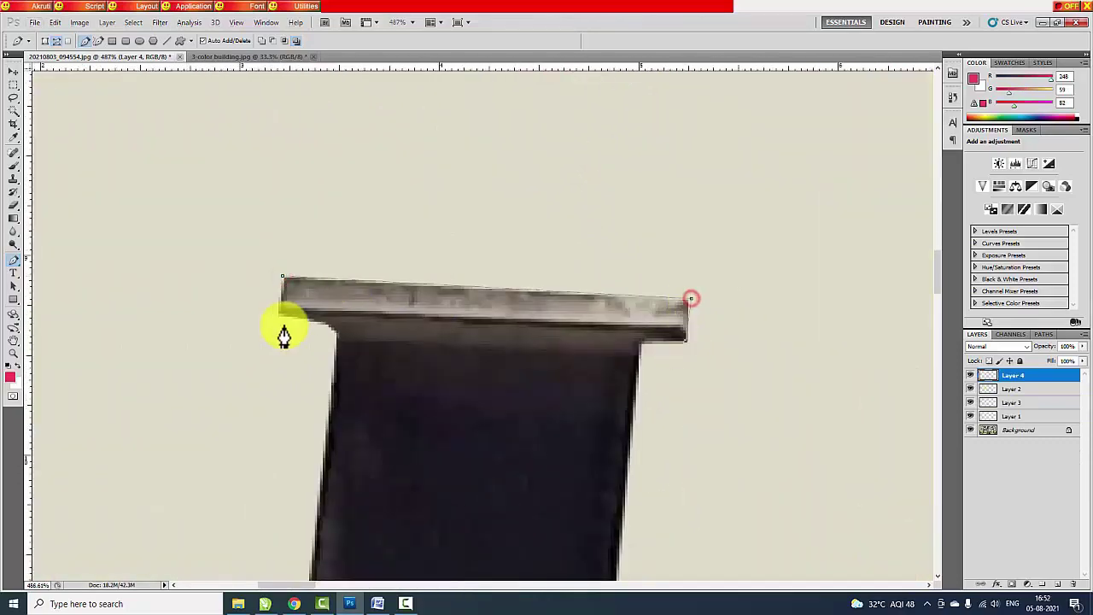
key(ctrl+Return)
key(alt+BackSpace)
- Outline the bottom window ledge and fill it with red
scroll(342, 410, down, 3)
click(249, 460)
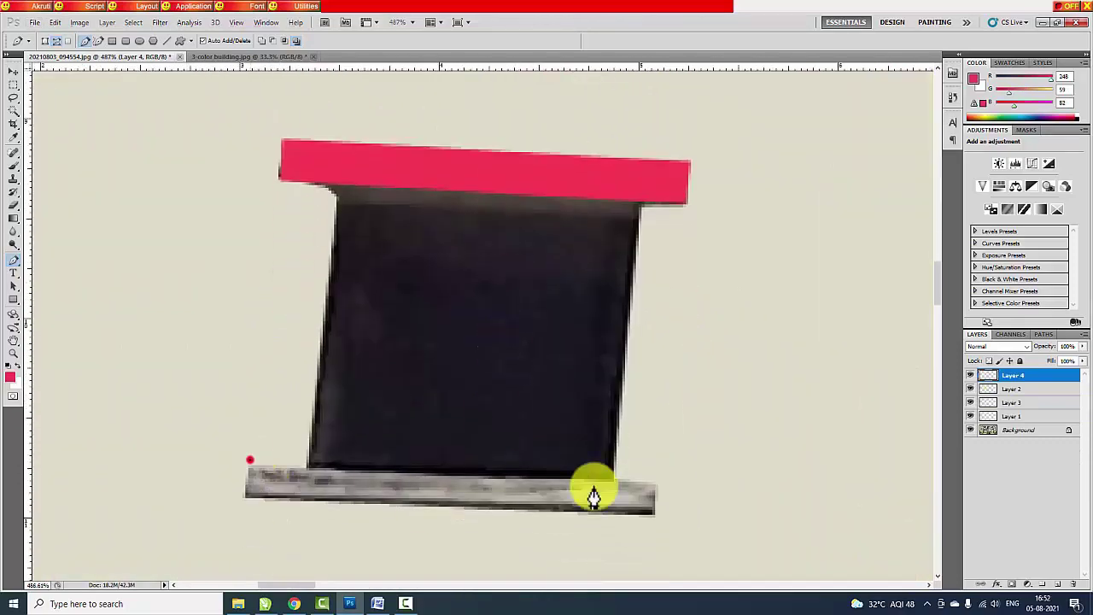
click(656, 478)
click(655, 515)
click(244, 498)
key(ctrl+Return)
key(alt+BackSpace)
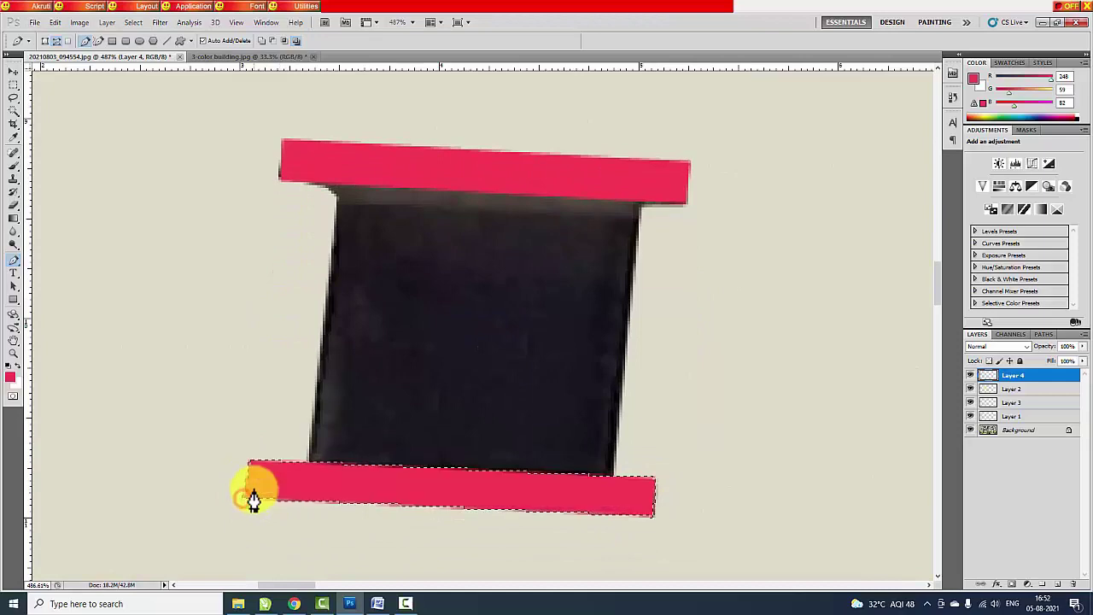
- Trace the outline of the small window's ledge and frame
scroll(341, 462, down, 5)
scroll(444, 427, down, 2)
scroll(551, 192, up, 3)
scroll(551, 192, up, 5)
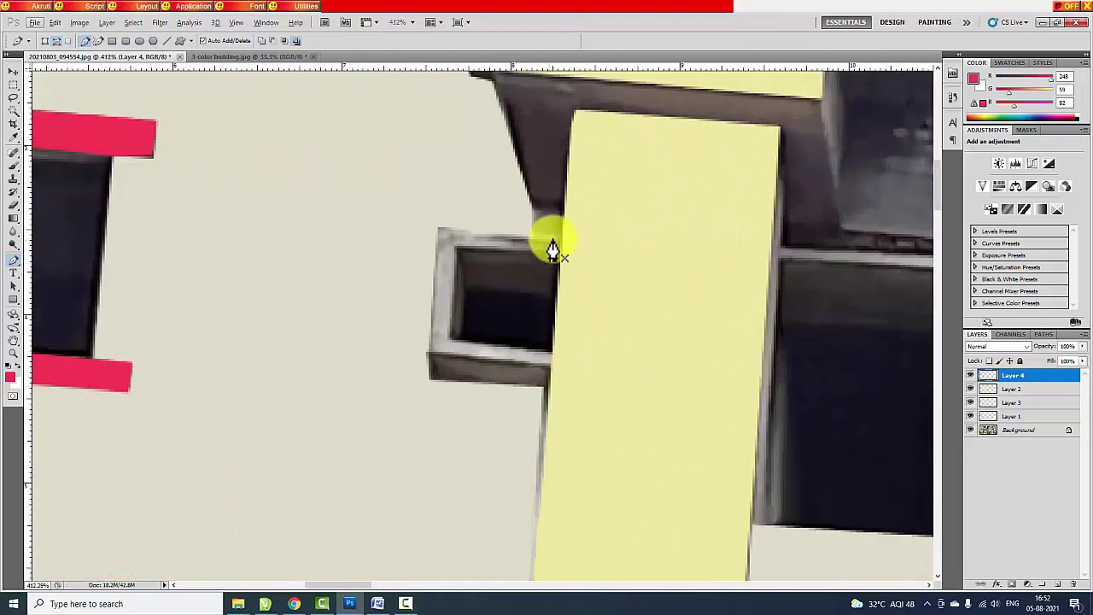
click(425, 381)
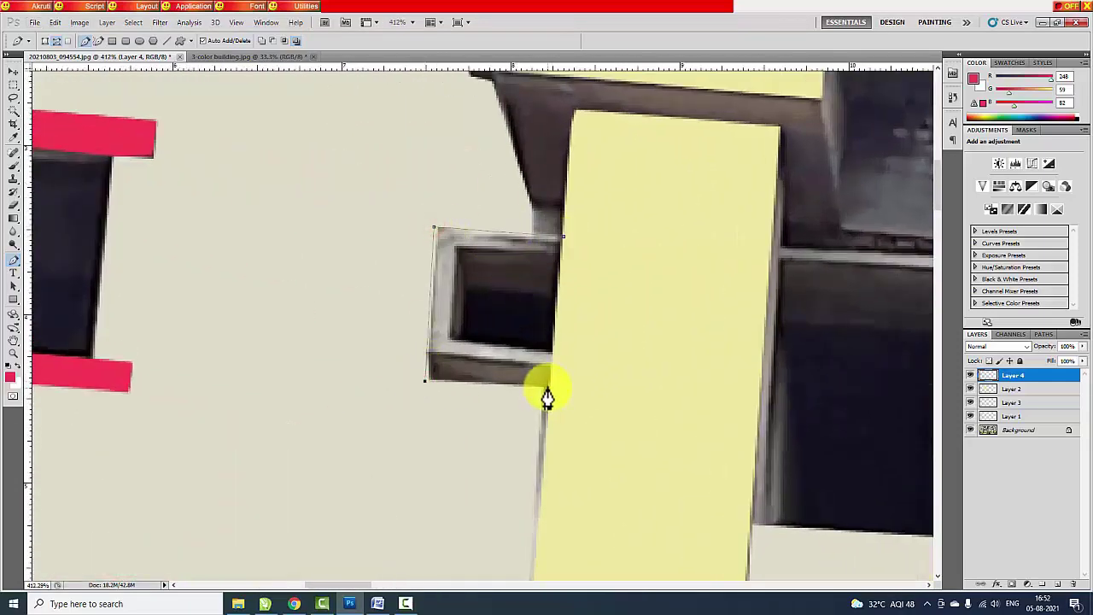
click(550, 363)
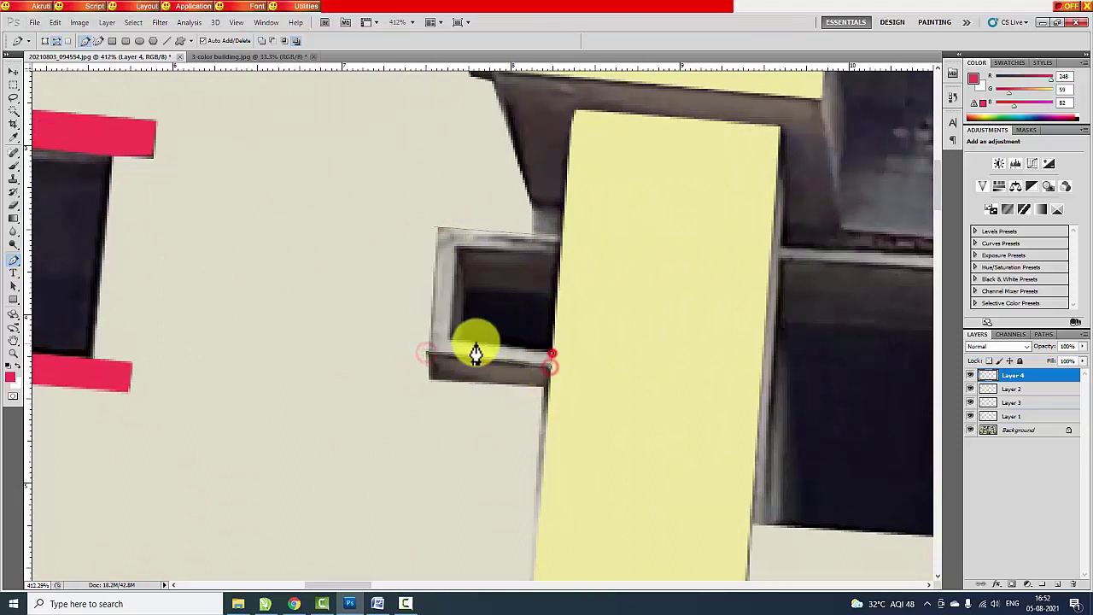
click(451, 337)
click(461, 250)
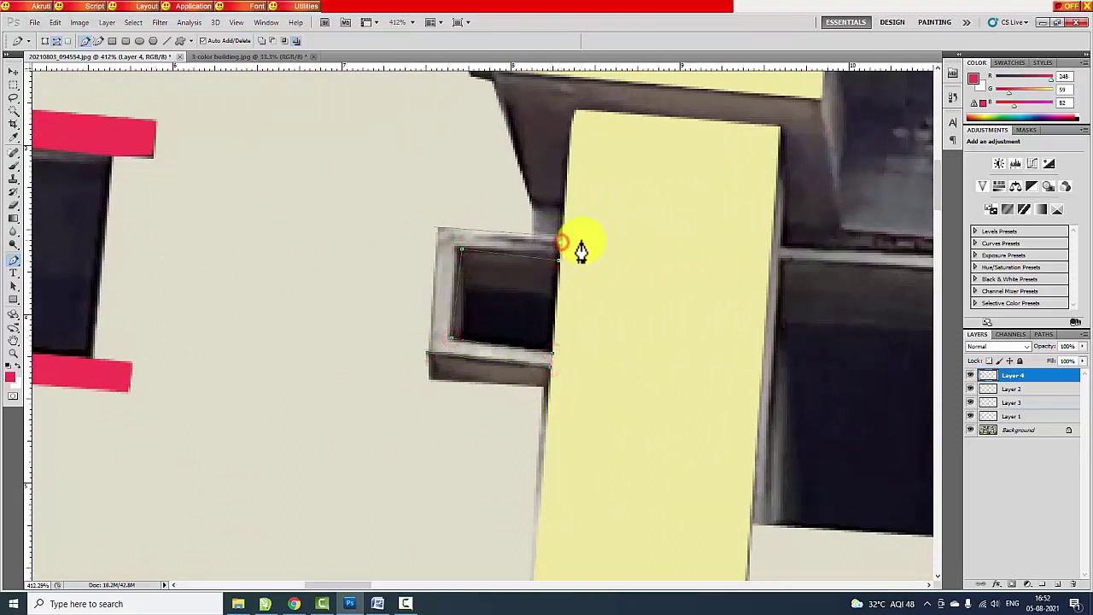
click(433, 226)
click(561, 235)
click(559, 255)
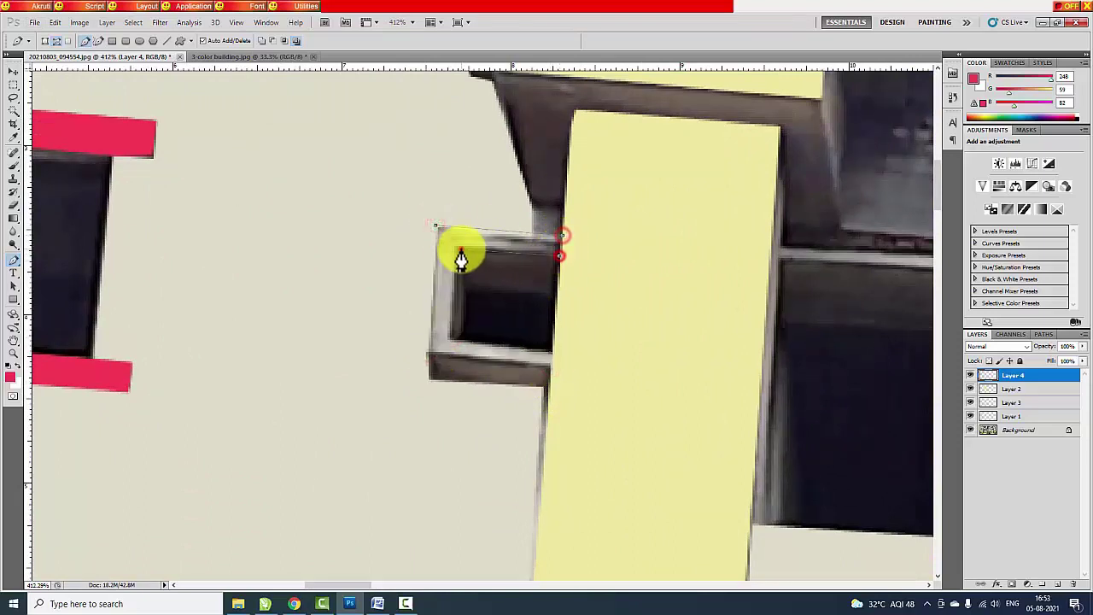
click(462, 249)
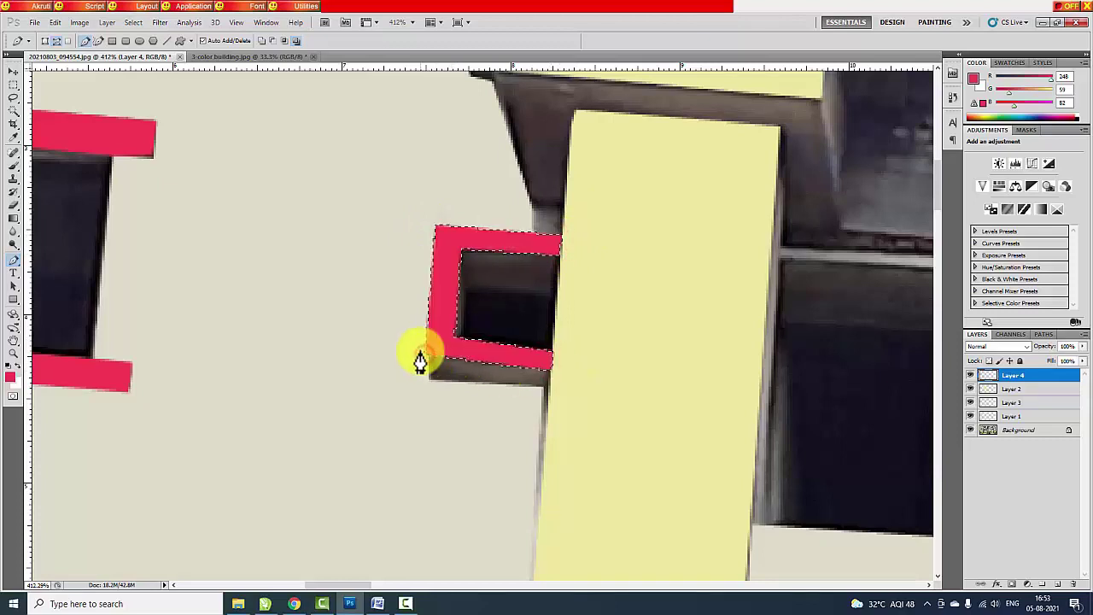
- Add the next ledge's corners and fill the traced frame with red
scroll(546, 337, up, 5)
scroll(391, 352, down, 2)
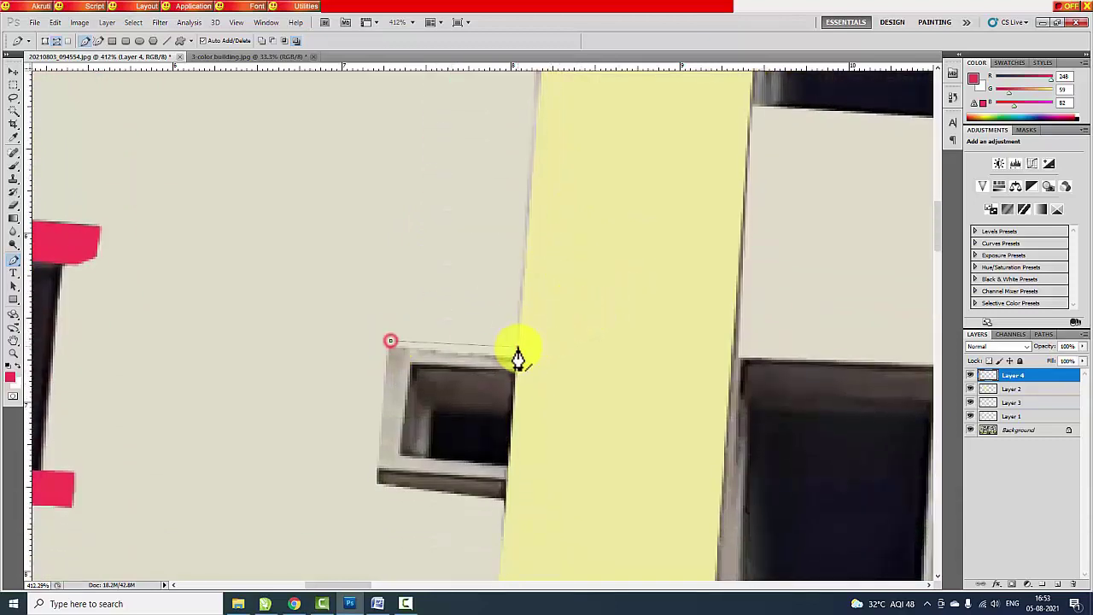
click(517, 349)
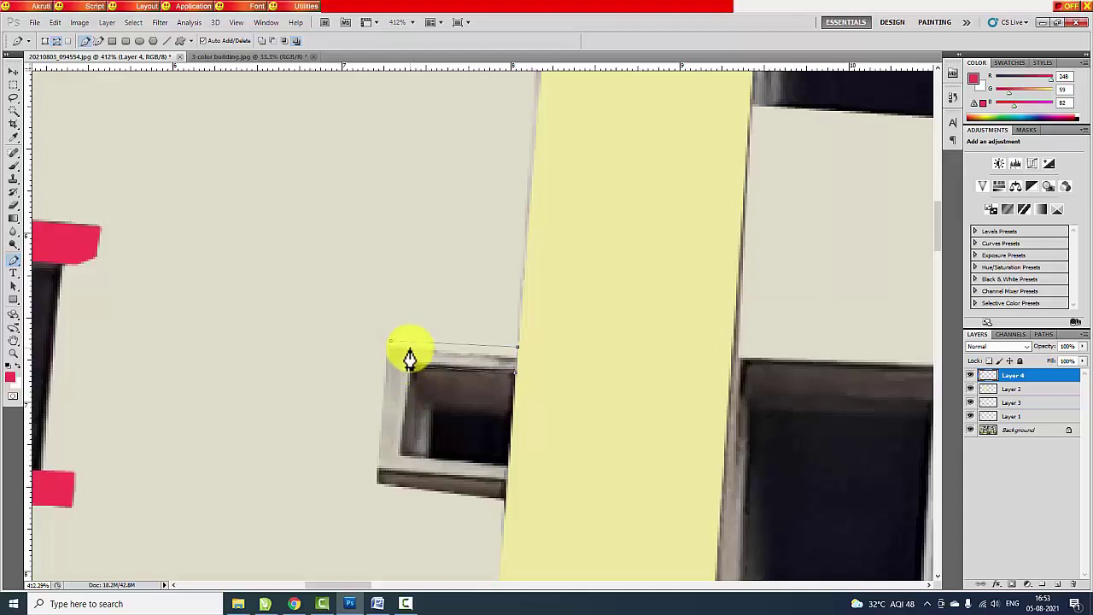
click(401, 456)
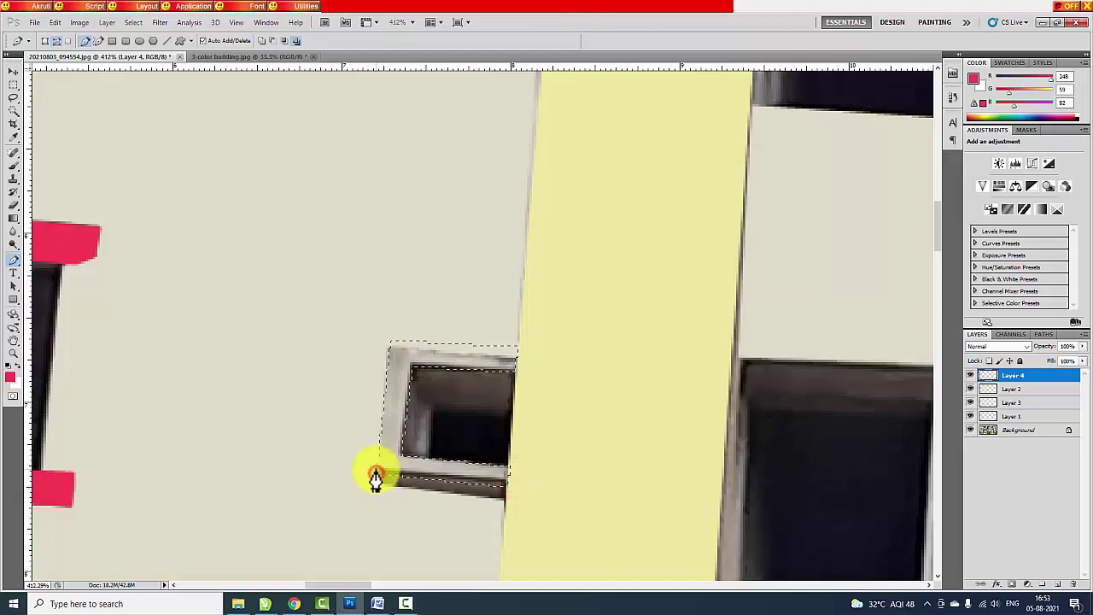
key(alt+BackSpace)
- Outline the lower window's frame and fill it with red
scroll(461, 470, down, 6)
scroll(512, 470, down, 5)
scroll(477, 419, down, 1)
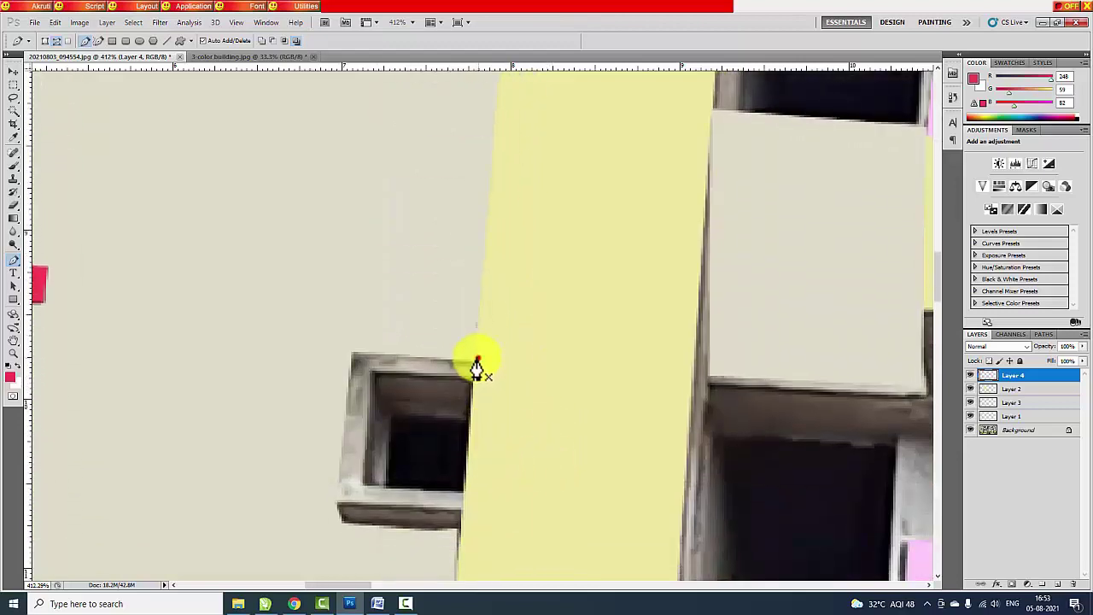
click(477, 358)
click(351, 350)
click(334, 504)
click(463, 513)
click(467, 493)
click(363, 481)
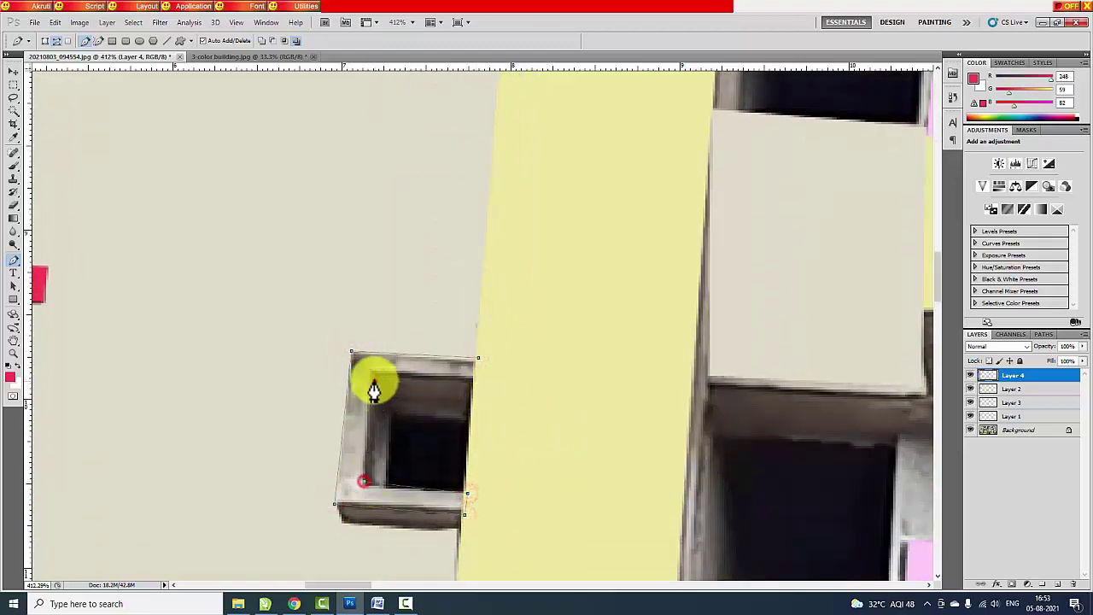
click(374, 381)
key(ctrl+Return)
key(alt+BackSpace)
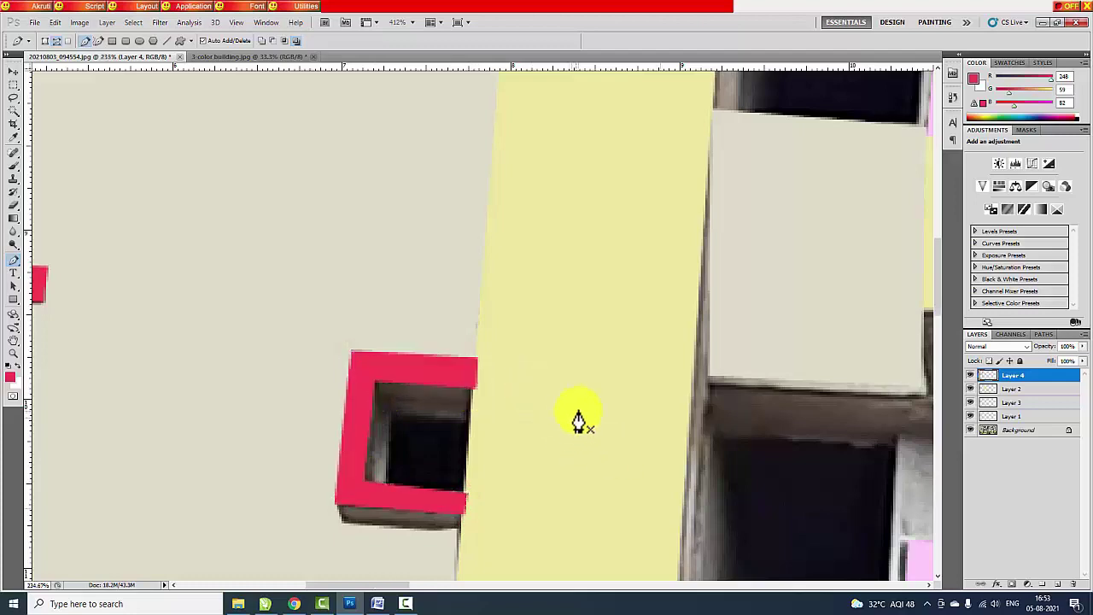
scroll(578, 420, down, 5)
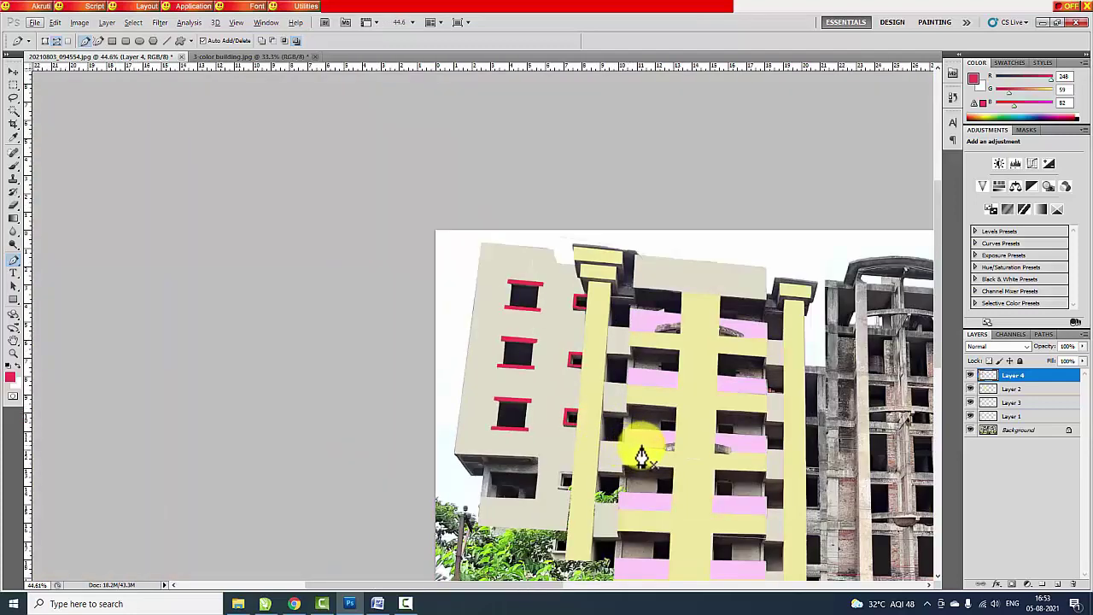
- Zoom and pan across the pink balconies to inspect them, then select the Move tool
scroll(618, 358, up, 3)
scroll(616, 358, up, 2)
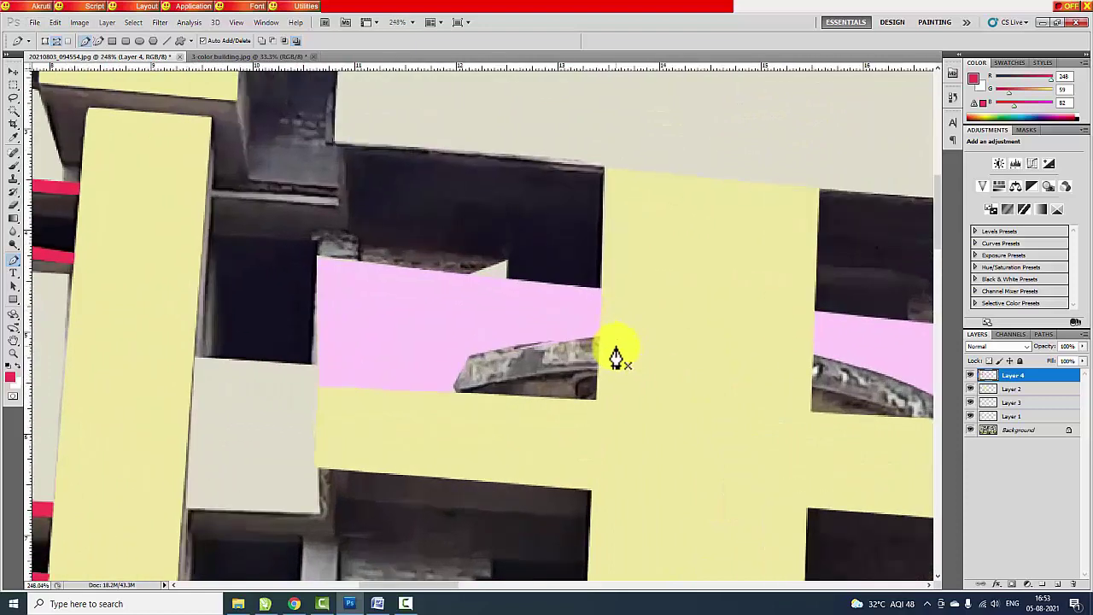
scroll(657, 357, down, 1)
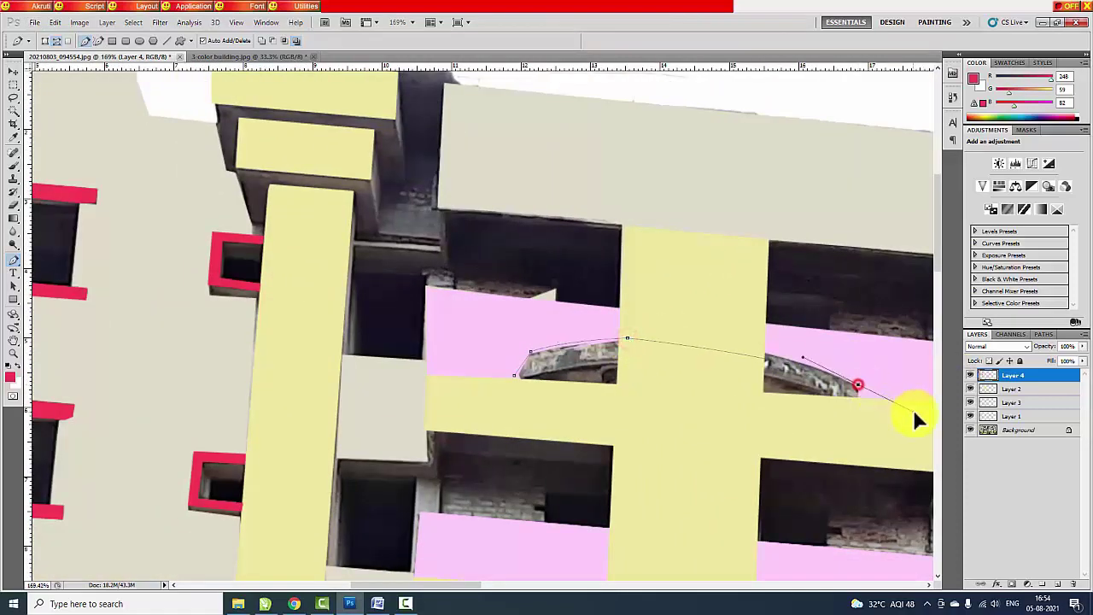
drag(913, 410, 833, 416)
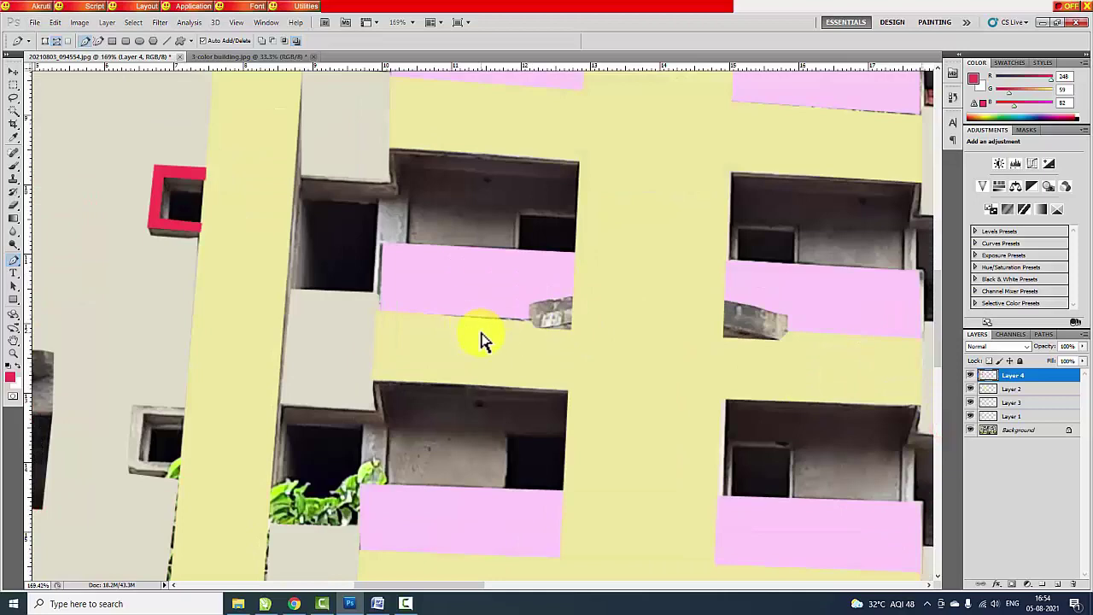
scroll(512, 342, down, 2)
scroll(457, 381, up, 1)
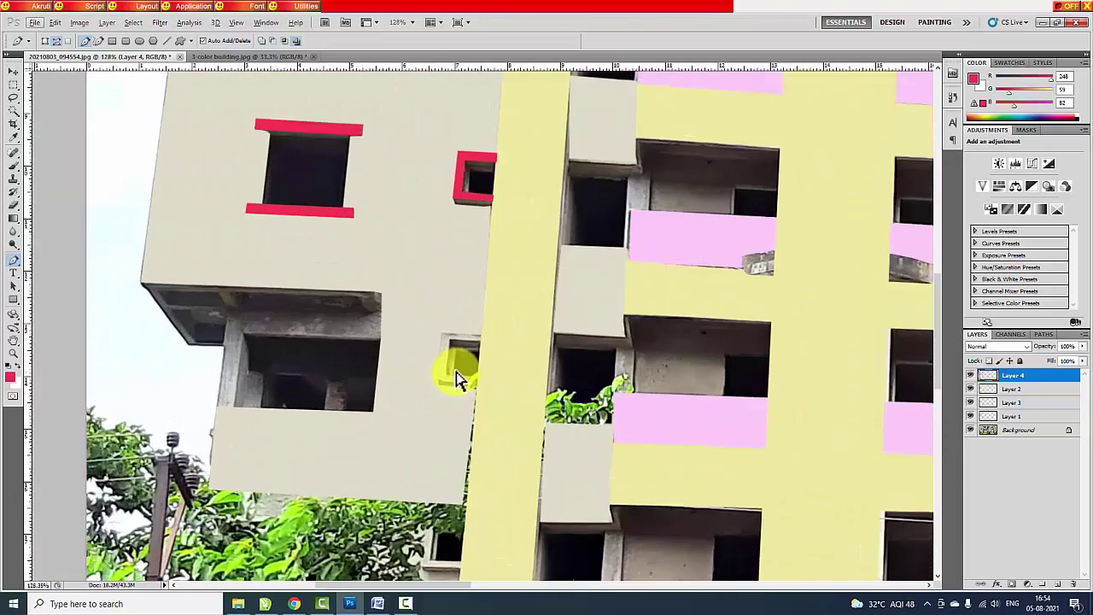
click(14, 72)
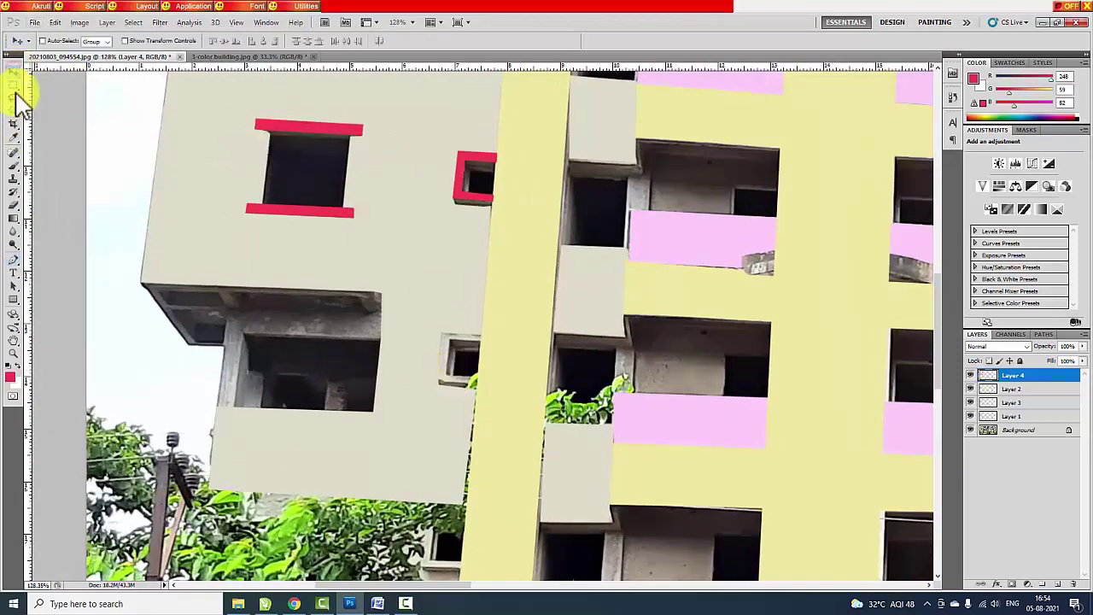
- Switch to the Pen tool and zoom in on the small window beside the yellow column
click(12, 258)
scroll(466, 359, up, 3)
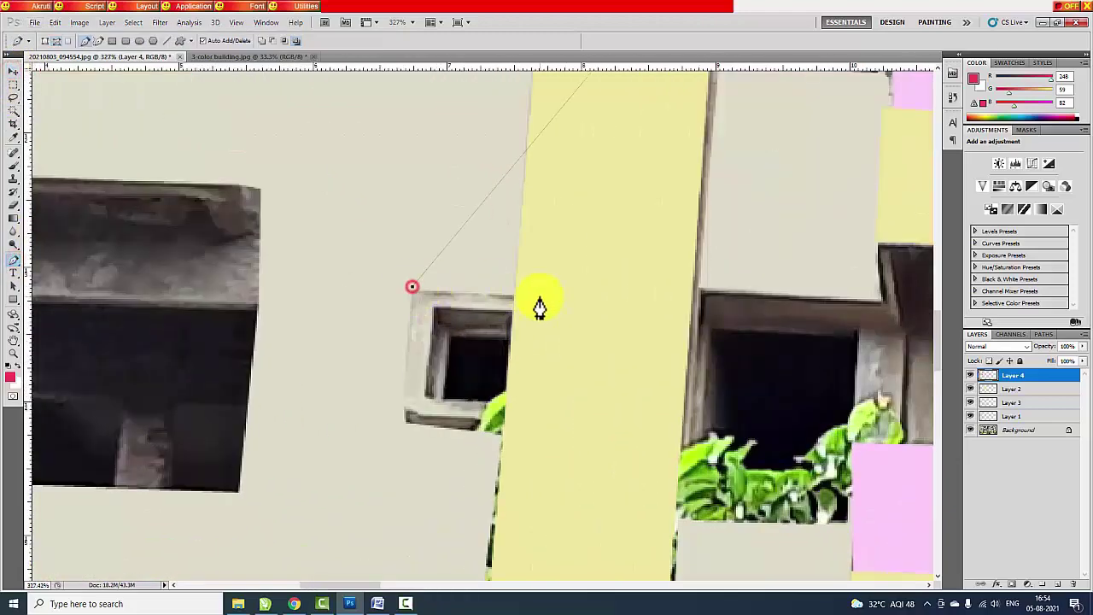
scroll(536, 301, down, 2)
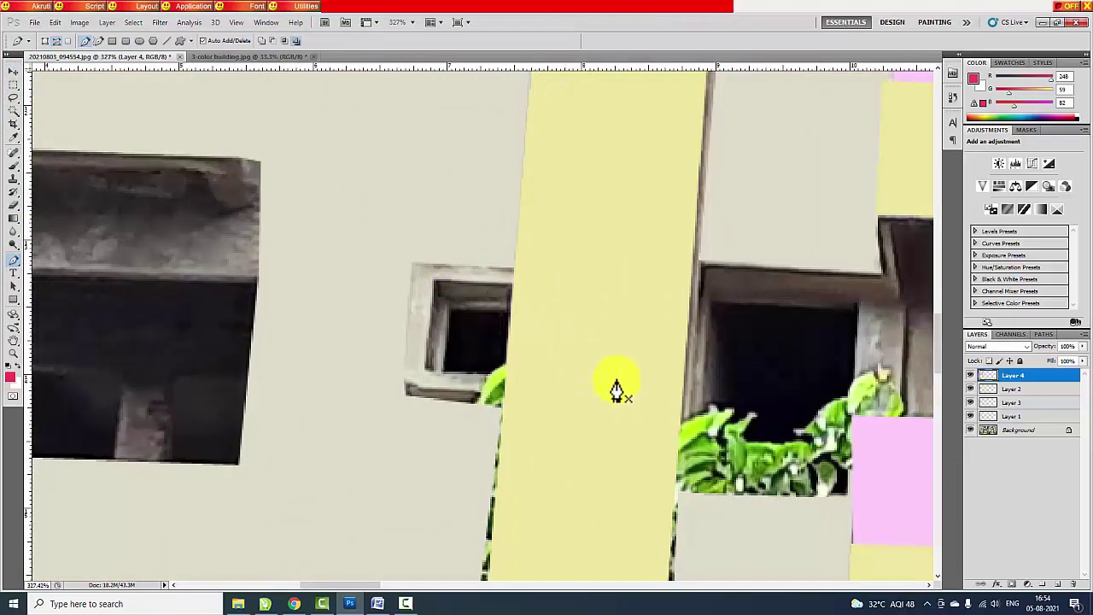
scroll(617, 388, down, 3)
scroll(635, 376, down, 3)
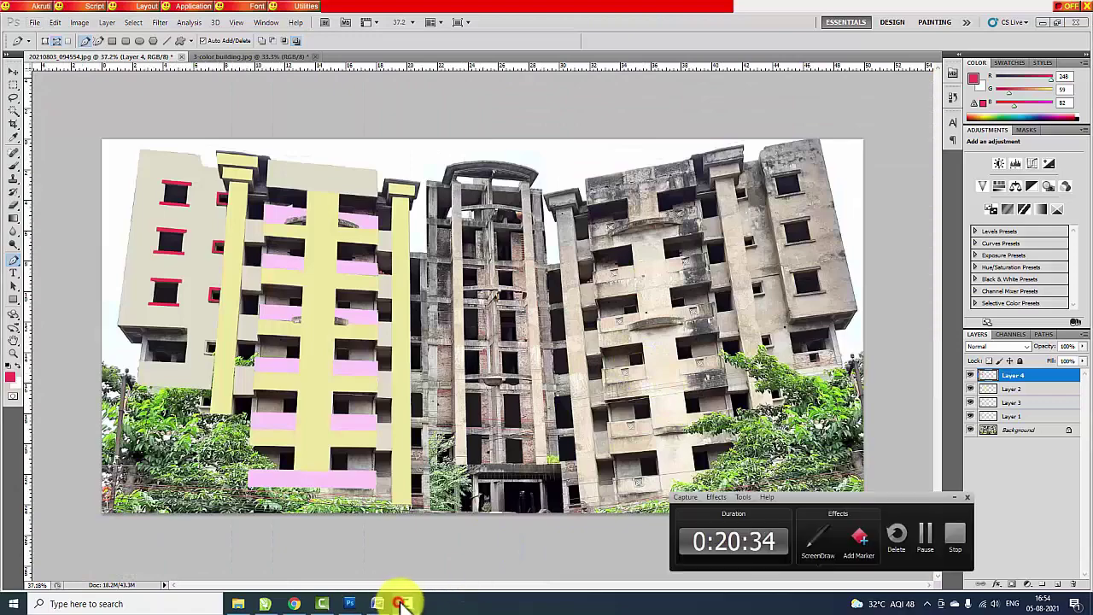
scroll(215, 325, up, 3)
scroll(244, 350, up, 2)
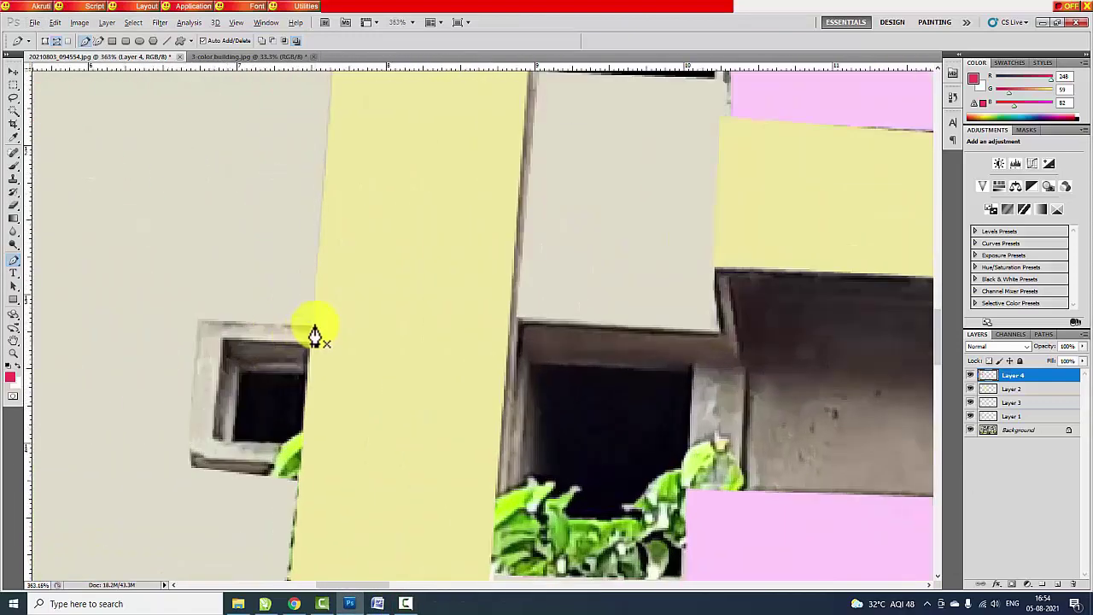
- Trace the small window frame and fill it with red
click(197, 318)
click(306, 468)
click(306, 440)
click(217, 439)
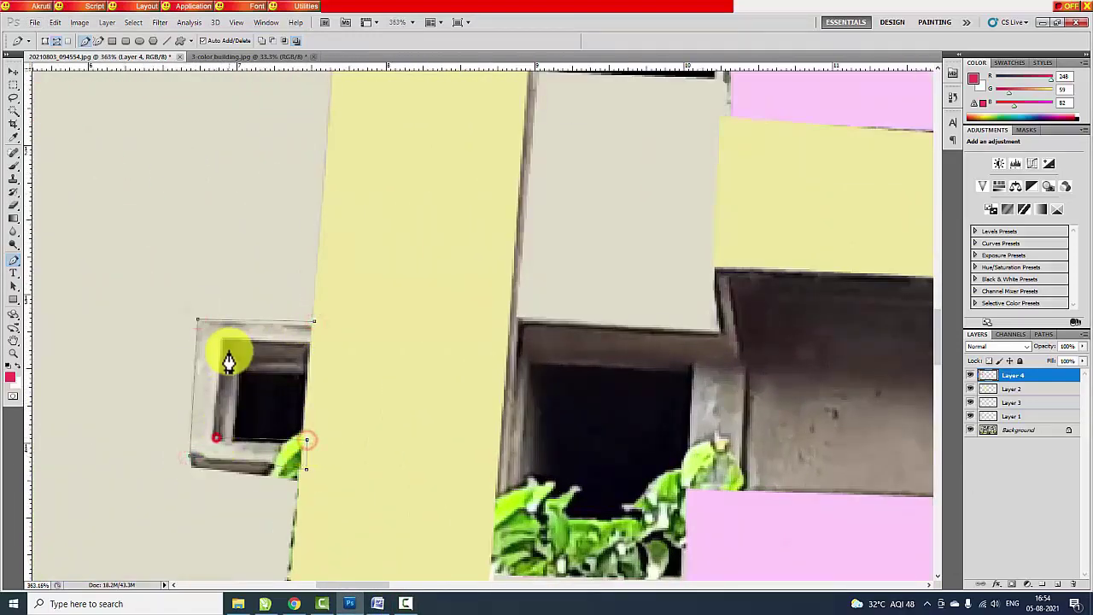
click(228, 346)
click(310, 347)
key(alt+BackSpace)
- Zoom out to review the result and switch to the Move tool
scroll(300, 427, down, 3)
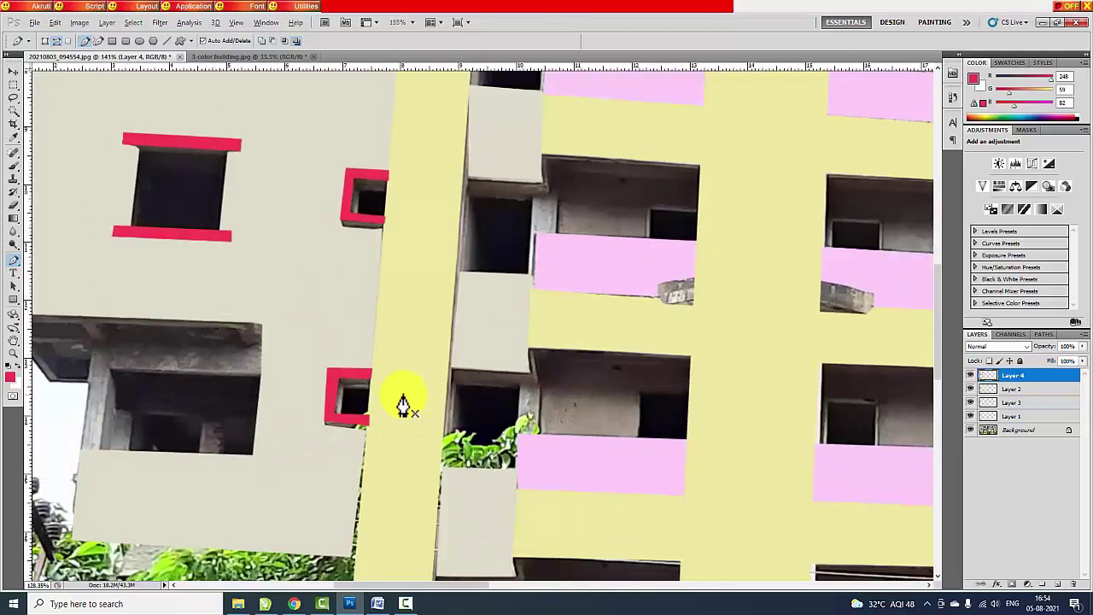
scroll(402, 403, down, 2)
scroll(404, 408, down, 2)
scroll(402, 403, up, 1)
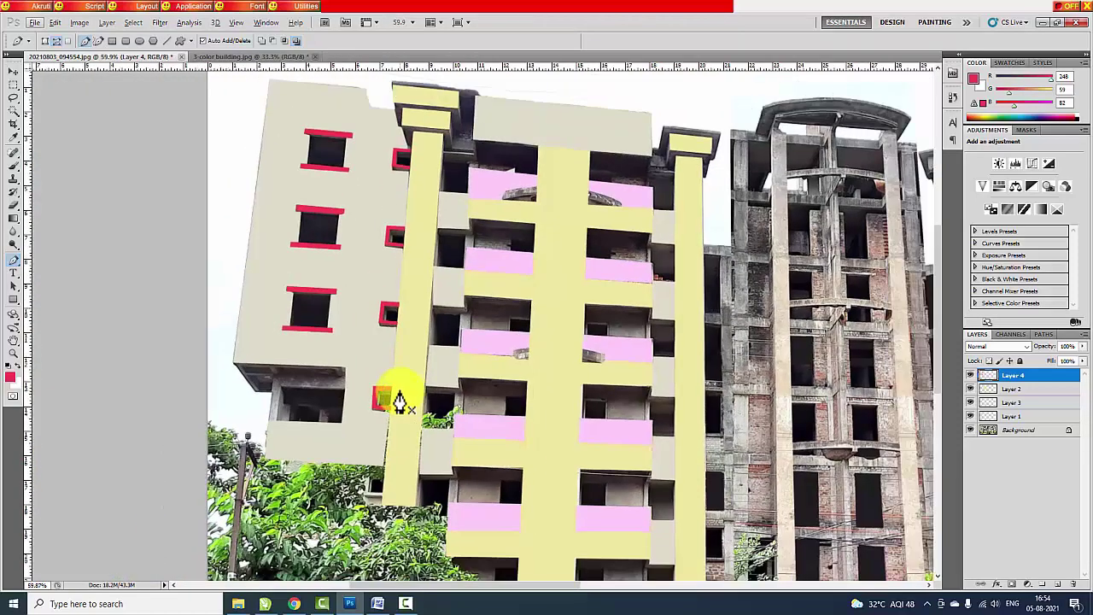
scroll(388, 393, down, 2)
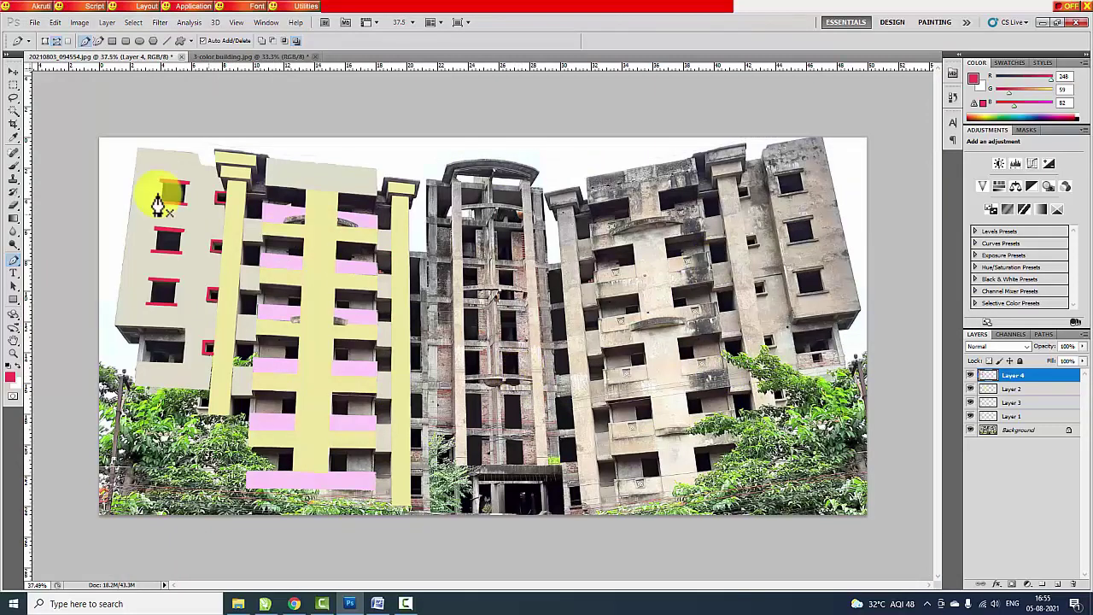
click(13, 70)
- On the LEMON layer, pen-trace the wall patch under the yellow band and fill it pale yellow
click(975, 417)
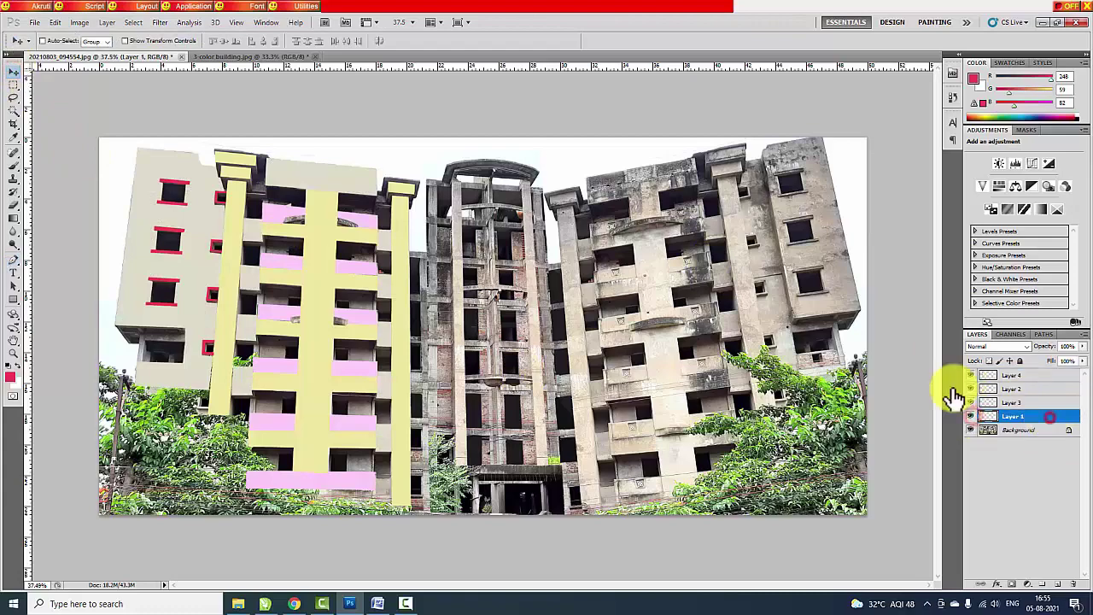
scroll(846, 151, up, 3)
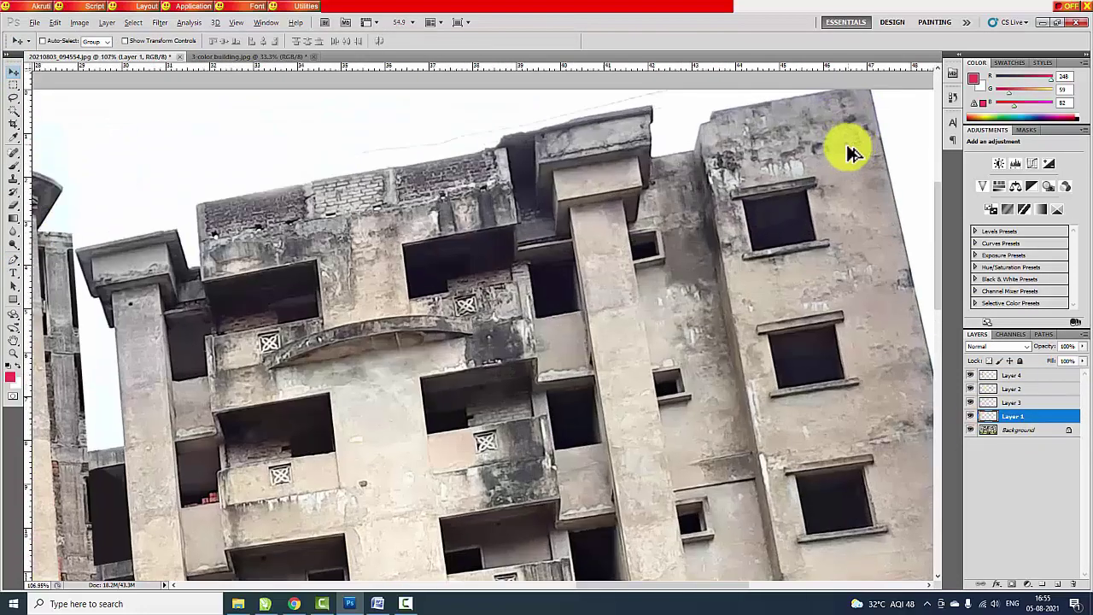
scroll(715, 254, up, 2)
key(p)
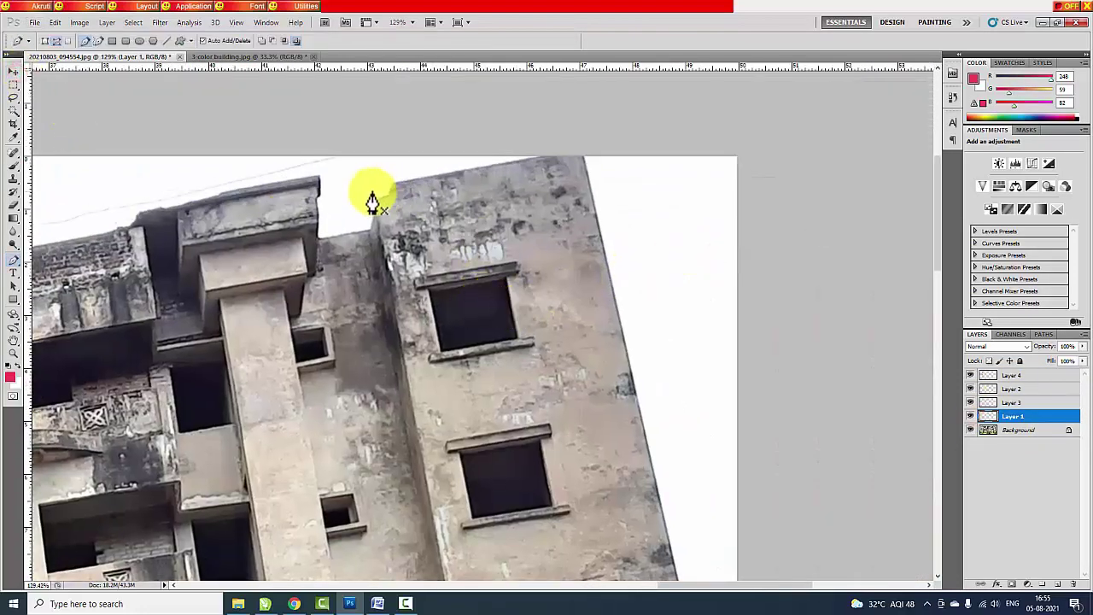
click(373, 190)
click(579, 151)
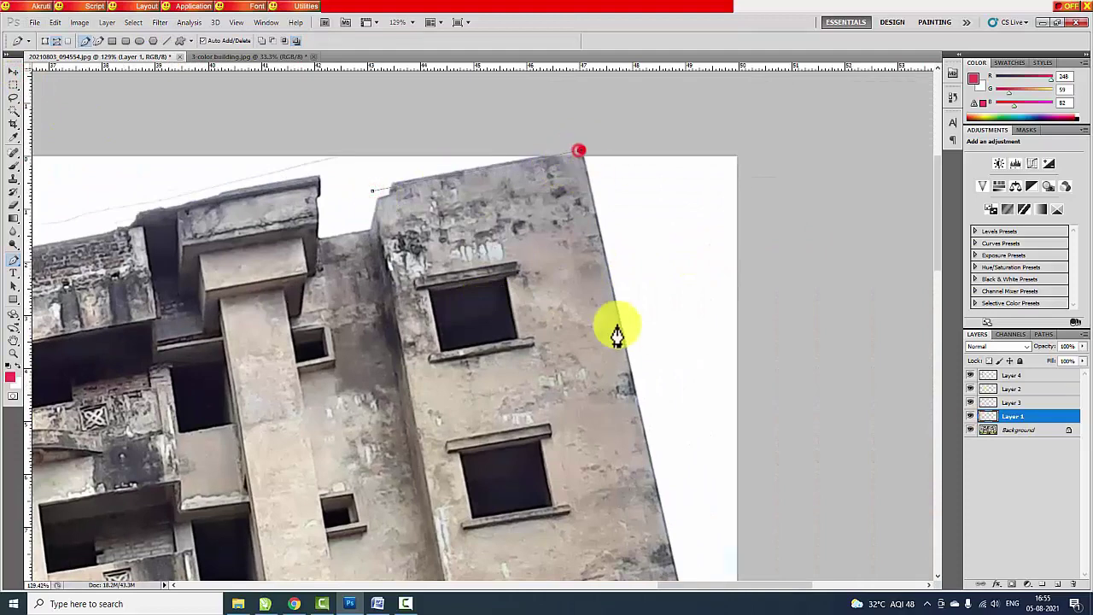
click(641, 412)
click(549, 421)
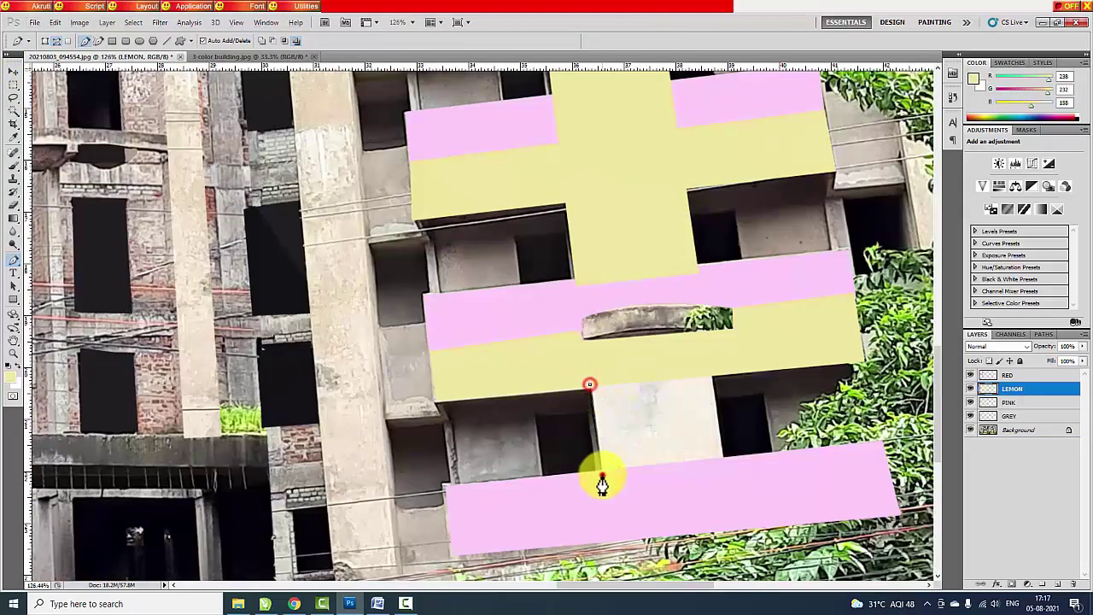
click(726, 463)
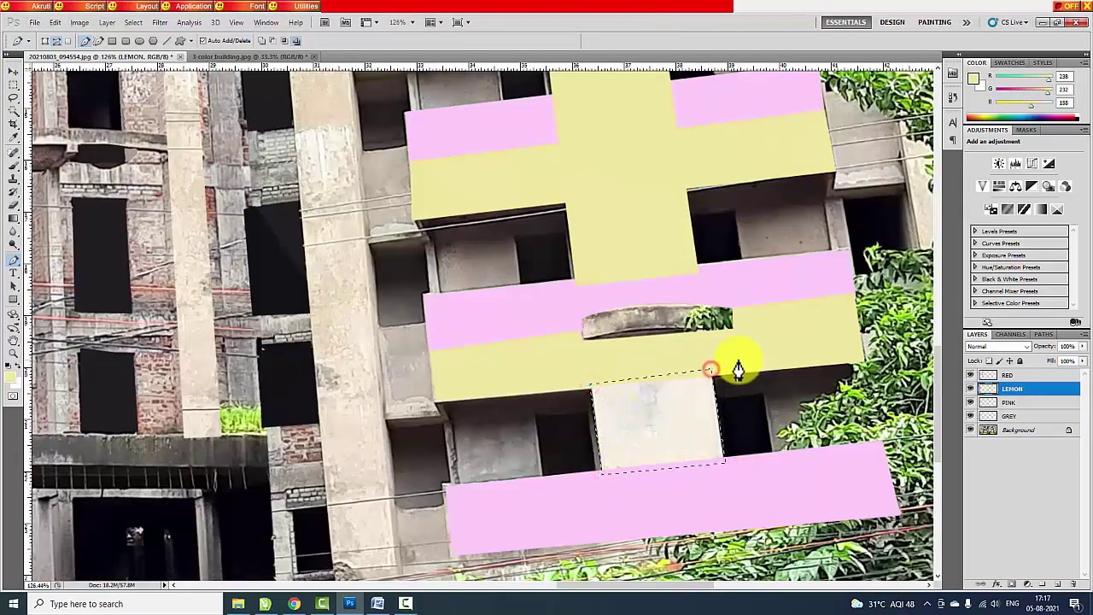
key(alt+BackSpace)
key(ctrl+d)
- Zoom around the image, then make the GREY layer the working layer
scroll(715, 410, down, 3)
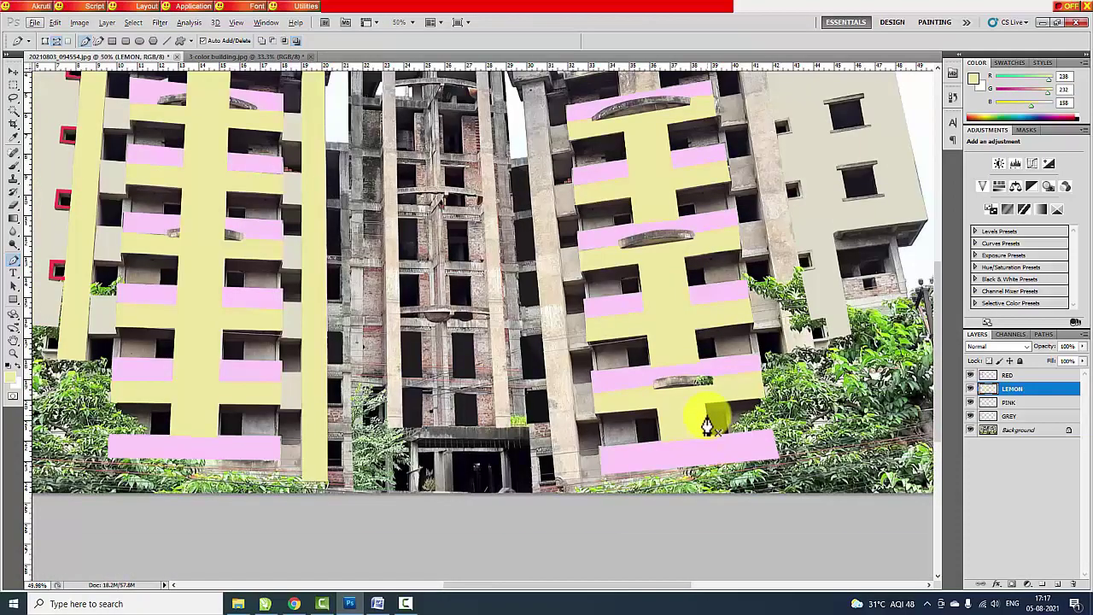
scroll(699, 413, down, 1)
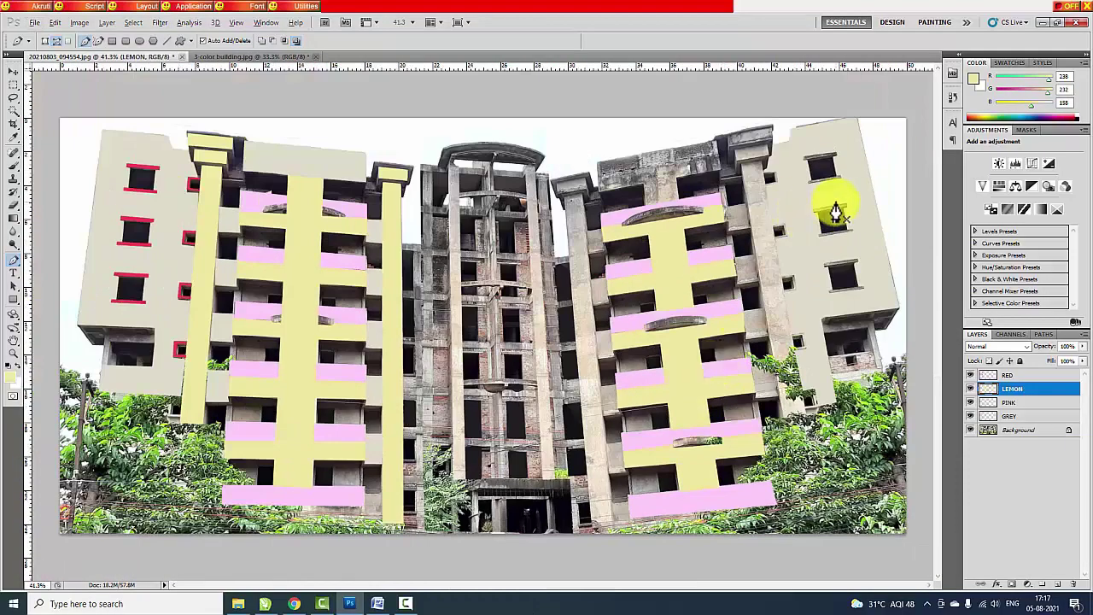
scroll(835, 218, up, 1)
scroll(826, 202, up, 2)
scroll(812, 215, down, 2)
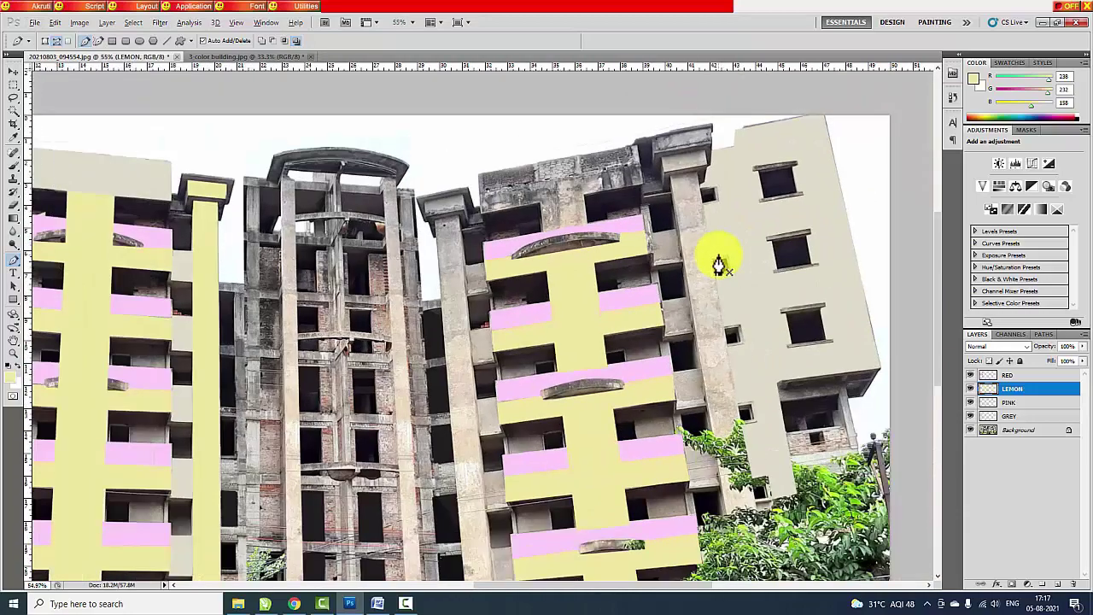
scroll(715, 256, down, 1)
scroll(760, 235, up, 2)
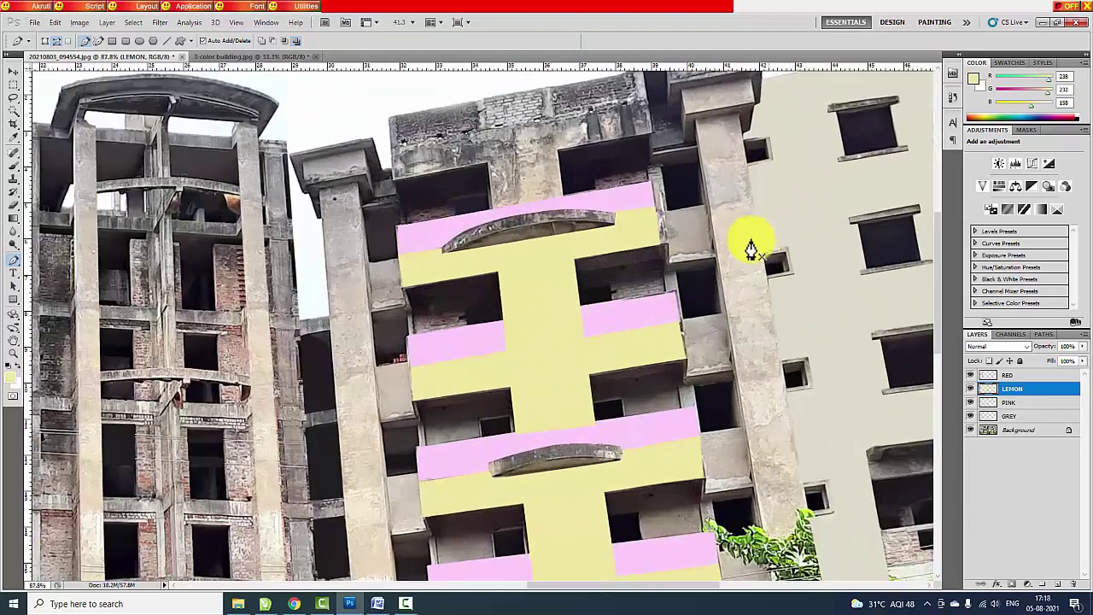
scroll(757, 244, up, 1)
click(1036, 416)
scroll(723, 209, up, 2)
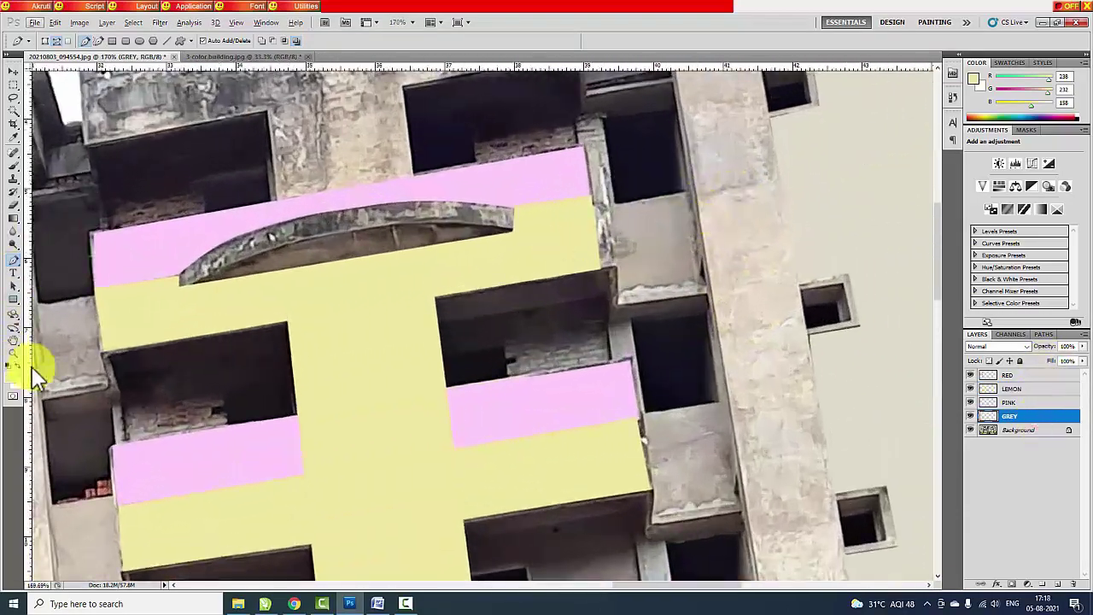
- Set the foreground to grey, then outline and fill the wall block beside the balcony
click(10, 373)
click(626, 242)
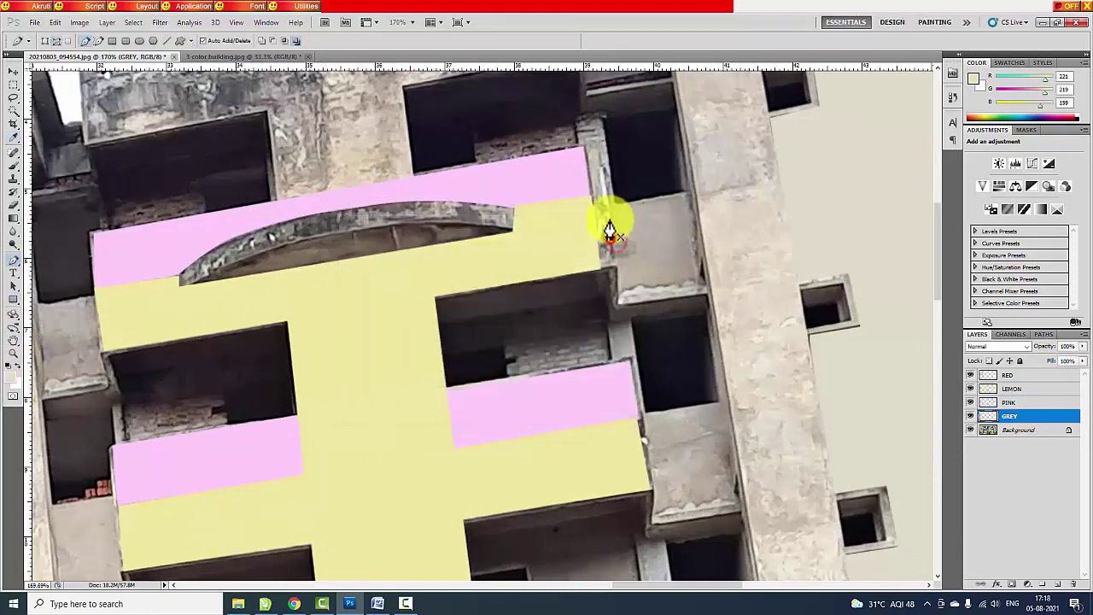
click(592, 206)
click(693, 187)
click(706, 299)
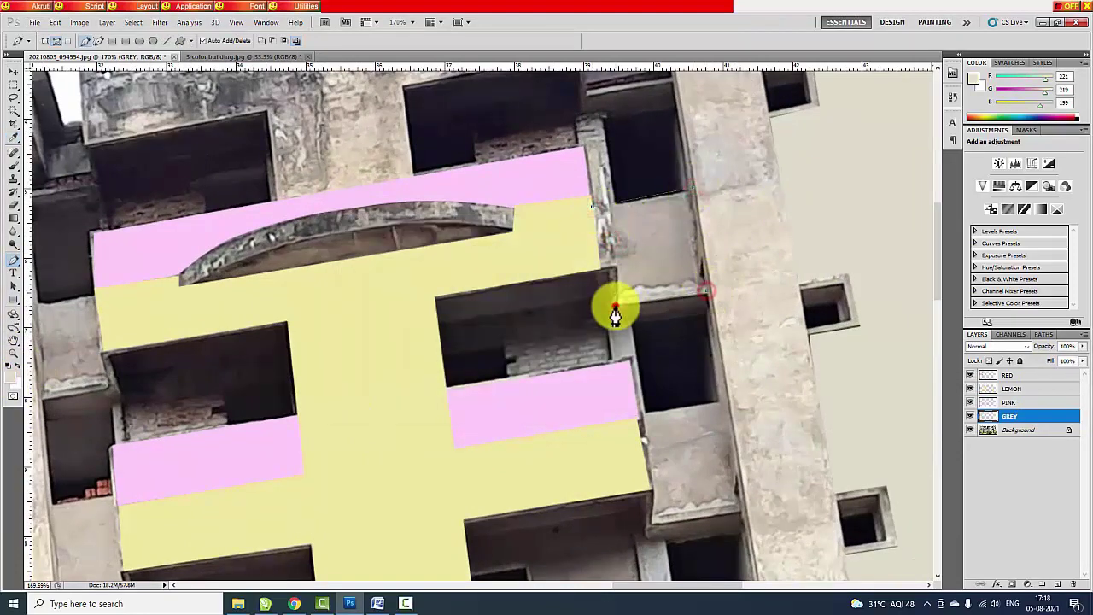
double_click(608, 305)
key(alt+BackSpace)
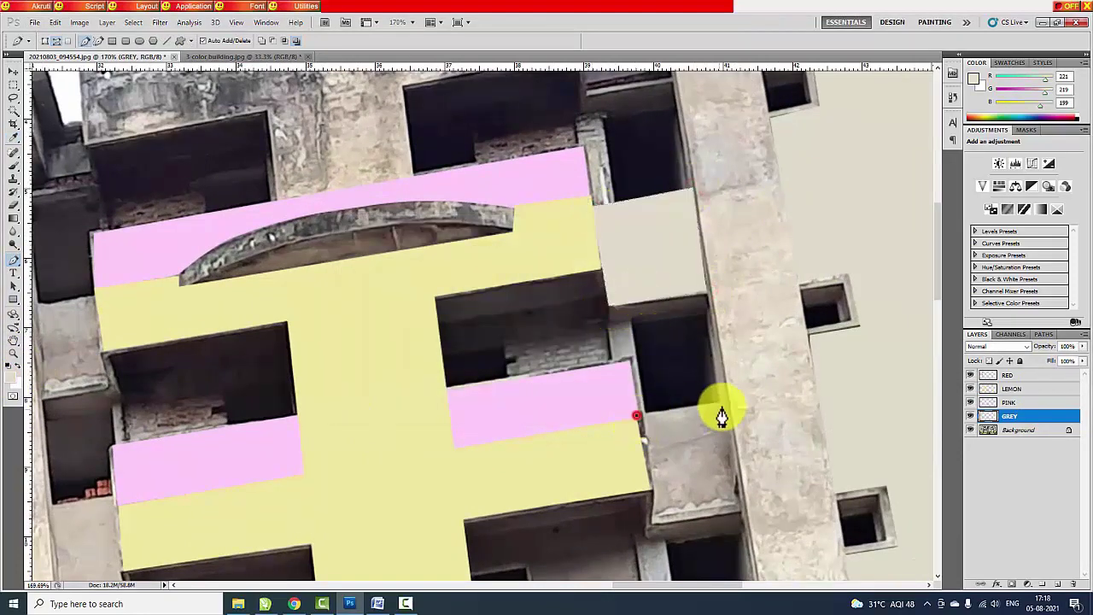
- Outline the wall blocks running along and beside the pillar
click(728, 402)
click(742, 510)
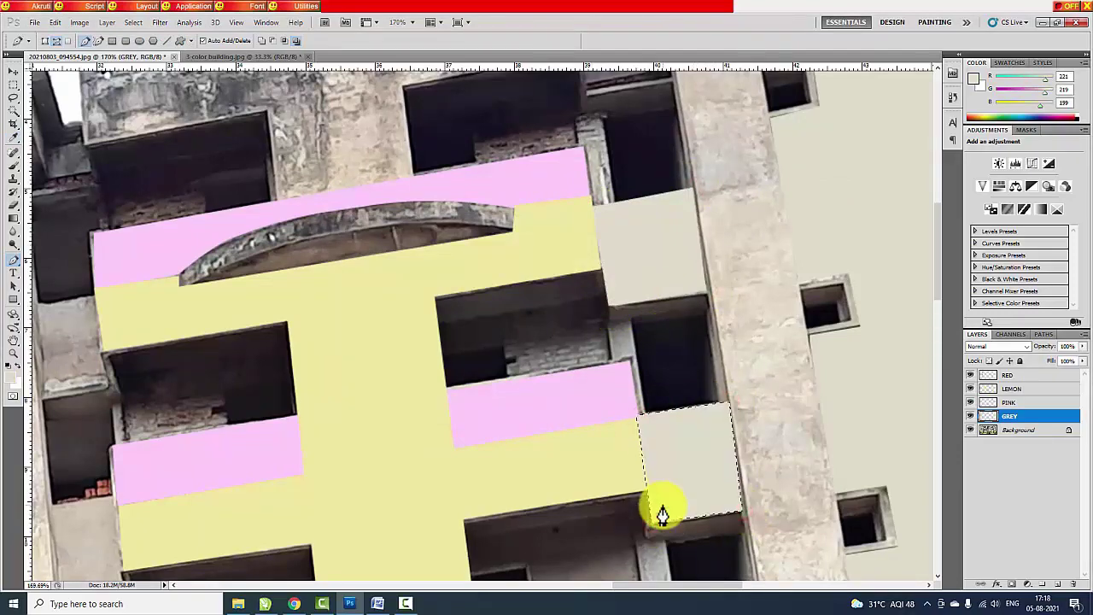
scroll(675, 461, down, 5)
scroll(676, 401, down, 2)
click(764, 375)
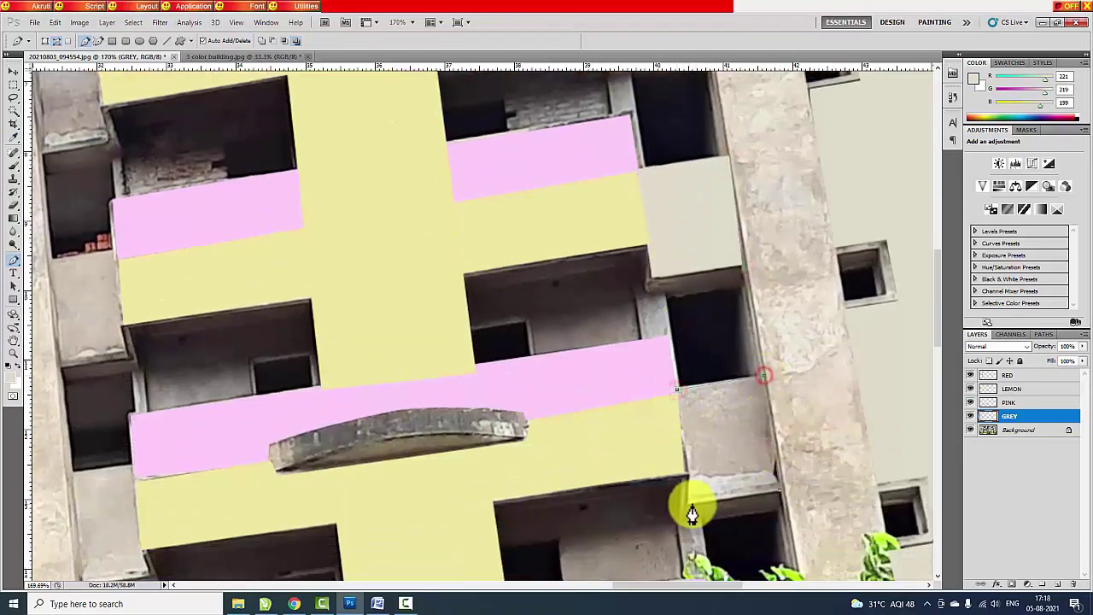
scroll(683, 483, down, 5)
scroll(732, 452, down, 1)
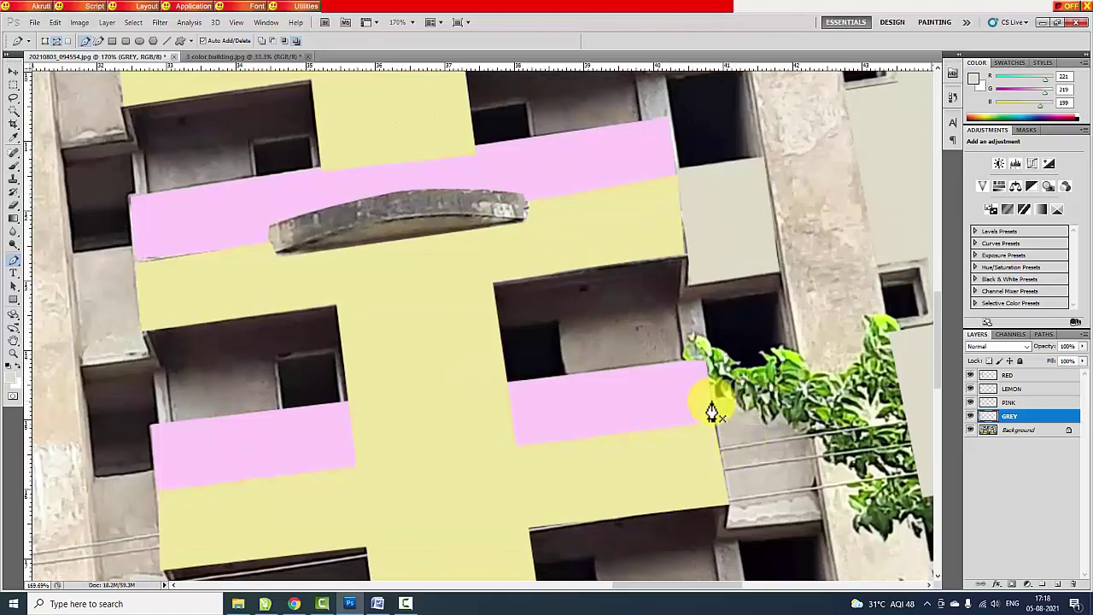
click(711, 401)
click(802, 393)
click(825, 518)
click(738, 529)
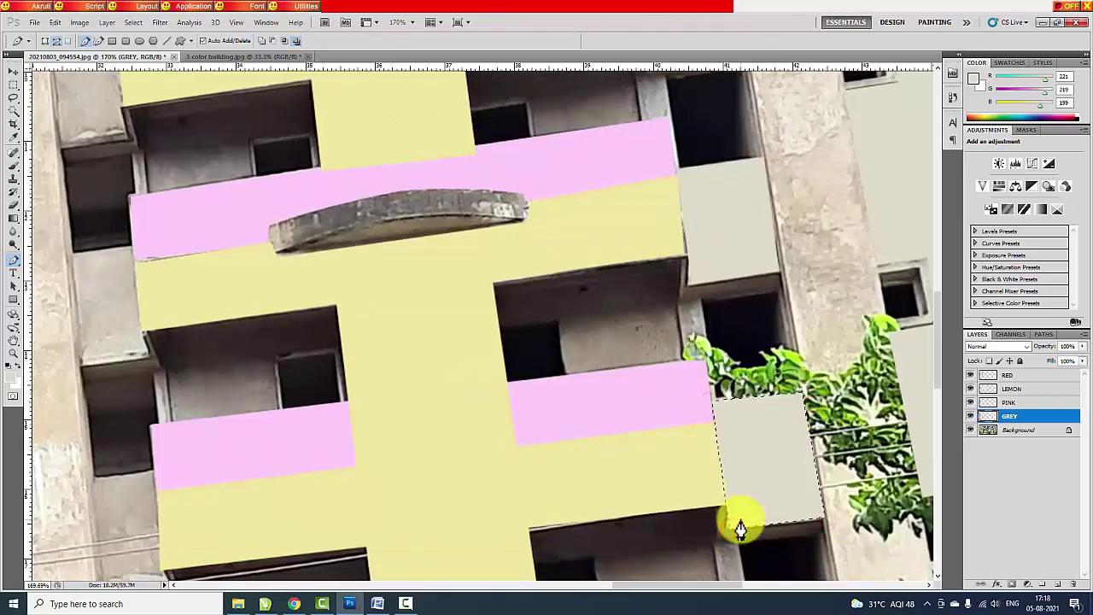
- Outline the wall block above the trees and fill it with grey
scroll(738, 530, down, 3)
scroll(738, 529, down, 3)
scroll(794, 461, down, 3)
scroll(794, 461, up, 3)
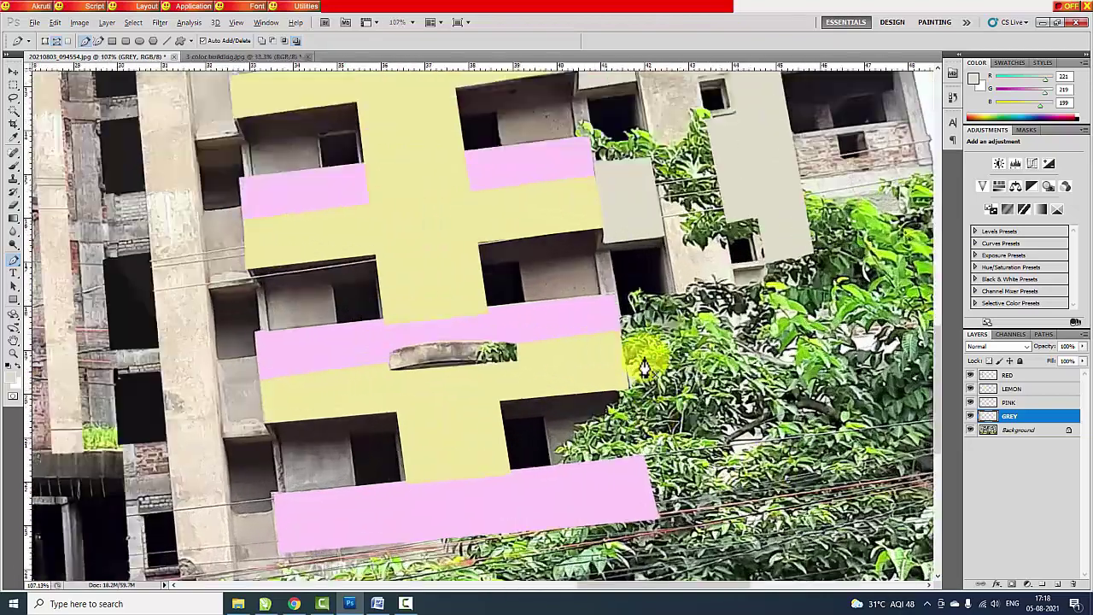
click(615, 332)
click(681, 323)
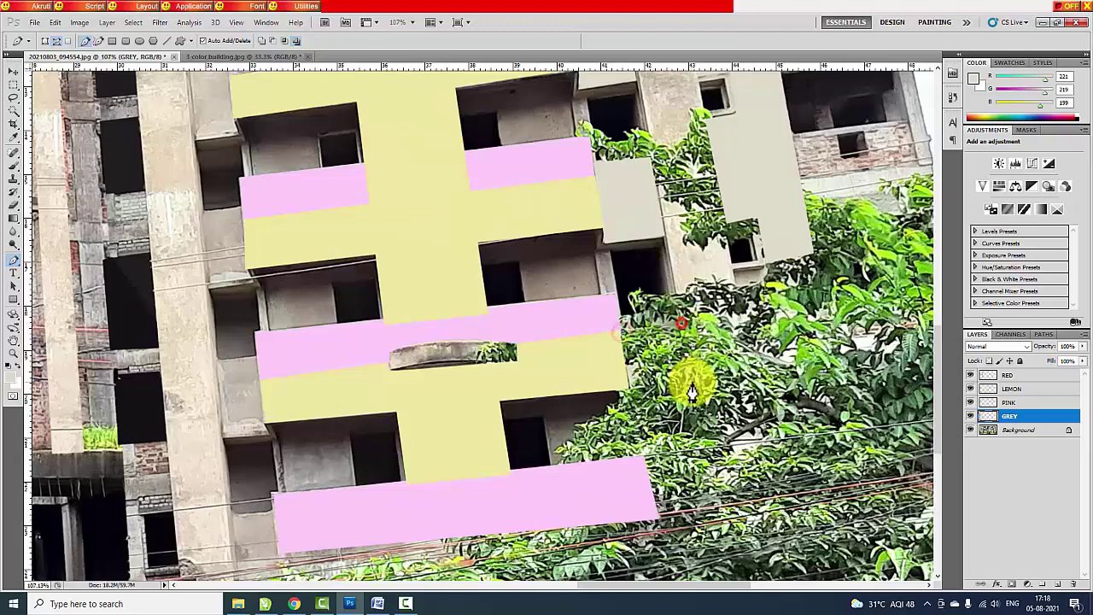
double_click(639, 414)
key(alt+BackSpace)
- Trace the brick top floor, fill it with grey, and deselect
scroll(657, 430, down, 3)
scroll(715, 274, up, 2)
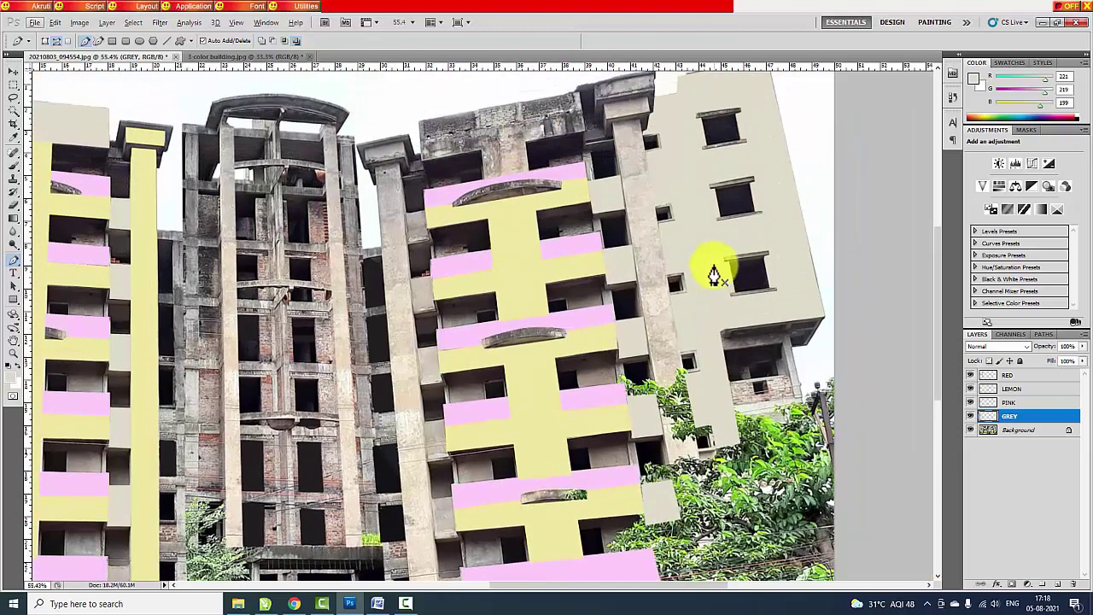
scroll(598, 224, down, 1)
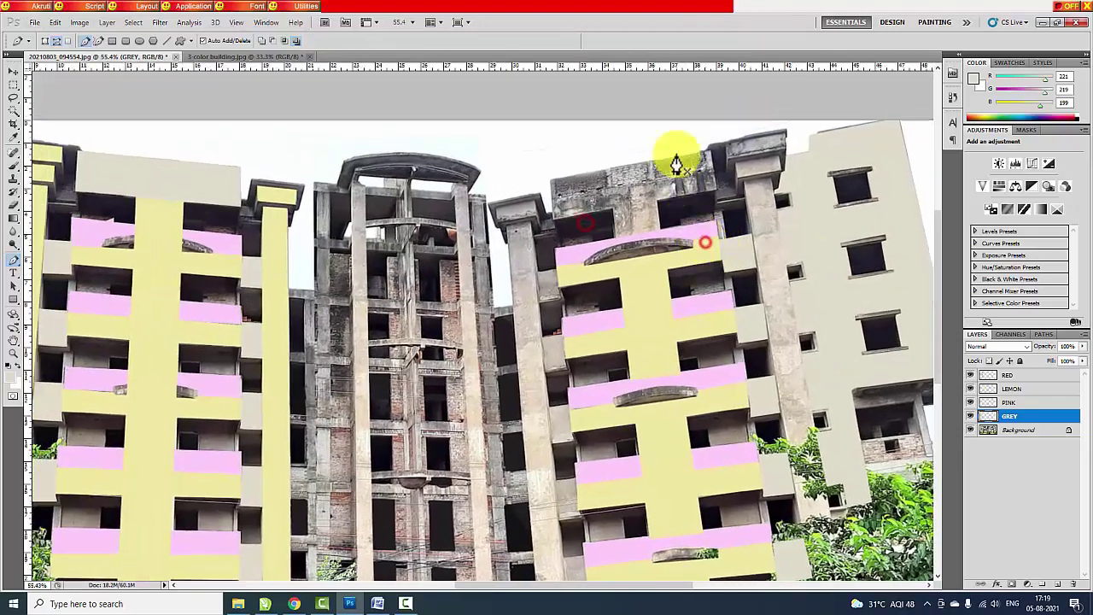
scroll(675, 163, down, 1)
scroll(664, 205, down, 1)
scroll(637, 179, up, 3)
click(457, 208)
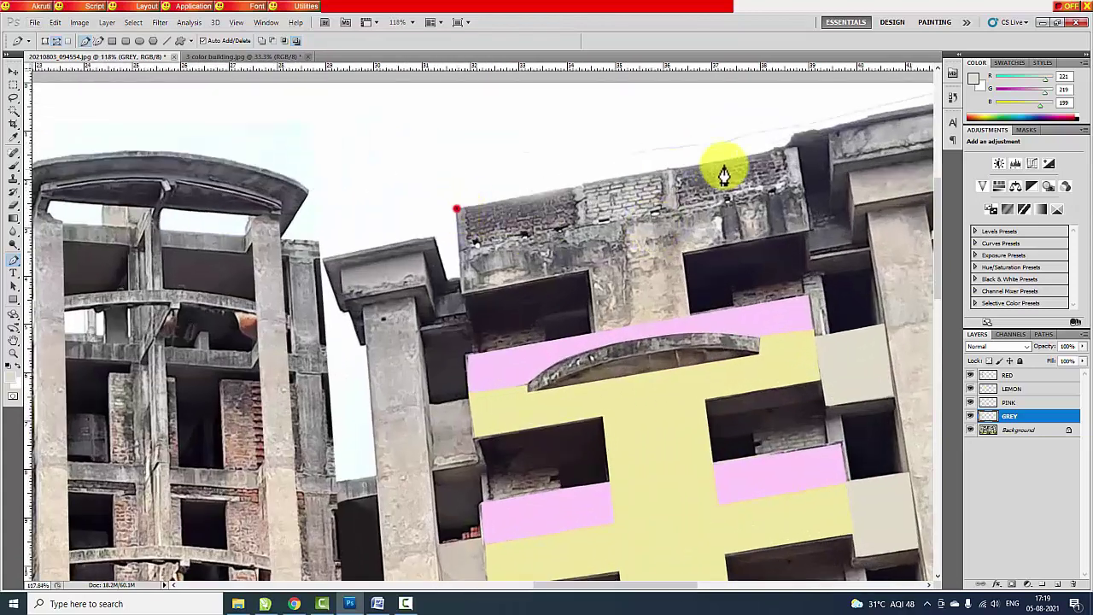
click(798, 147)
click(809, 229)
click(462, 295)
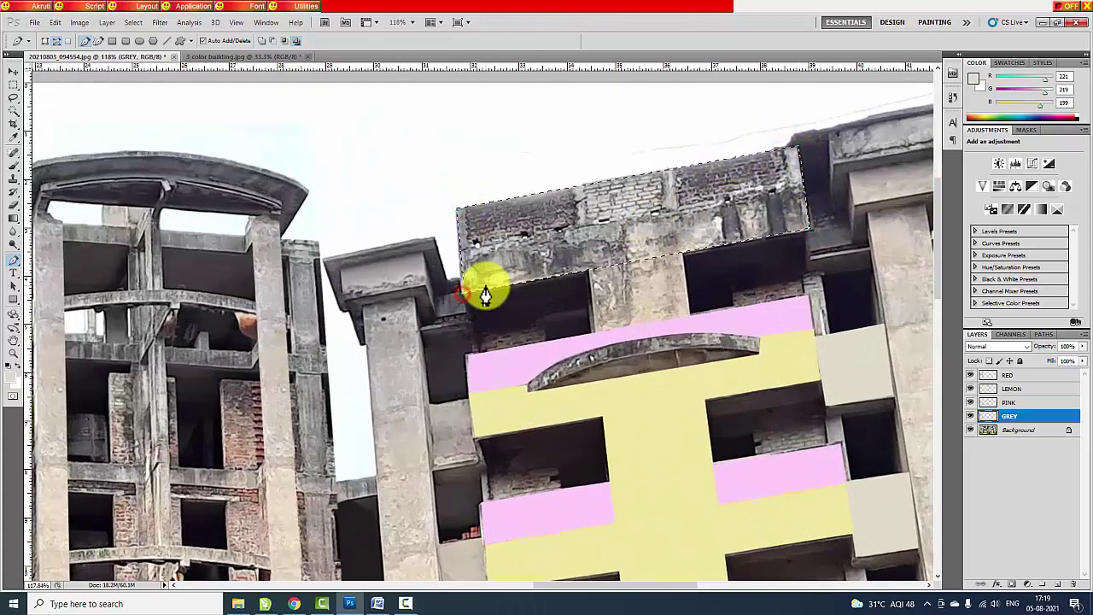
key(alt+BackSpace)
key(ctrl+d)
scroll(598, 290, down, 3)
scroll(656, 306, up, 2)
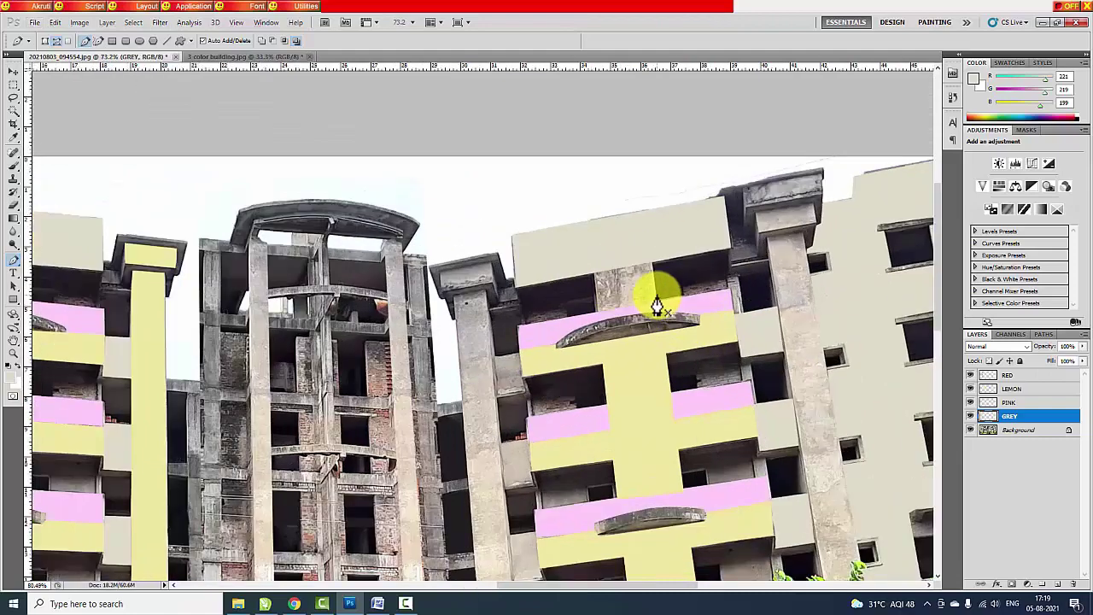
scroll(656, 306, up, 2)
- On the LEMON layer, fill the strip above the pink band with sampled lemon yellow
click(1012, 389)
click(12, 375)
click(621, 239)
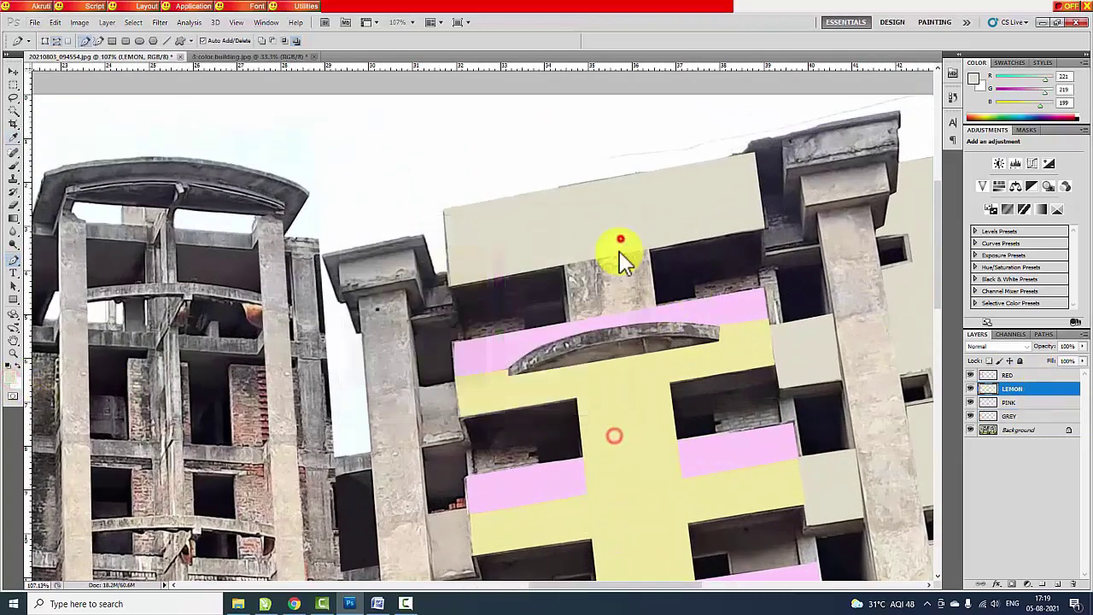
click(564, 259)
click(569, 325)
click(657, 315)
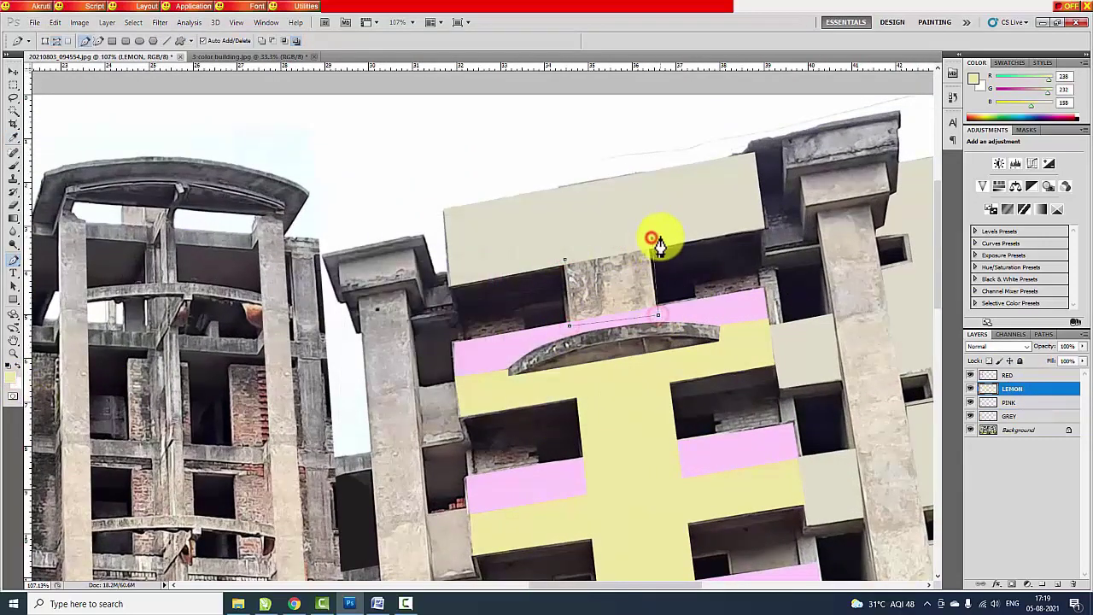
click(659, 246)
key(ctrl+Return)
key(alt+BackSpace)
key(ctrl+d)
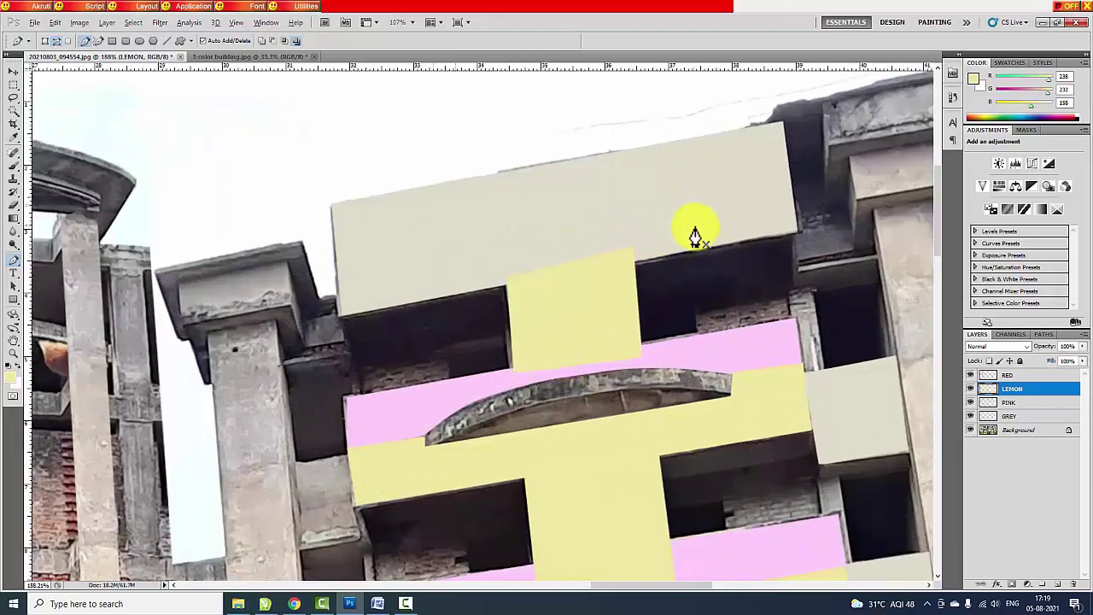
- Discard an unfinished path and begin a curved outline along the pink band's edge
scroll(689, 239, up, 2)
drag(630, 265, 637, 227)
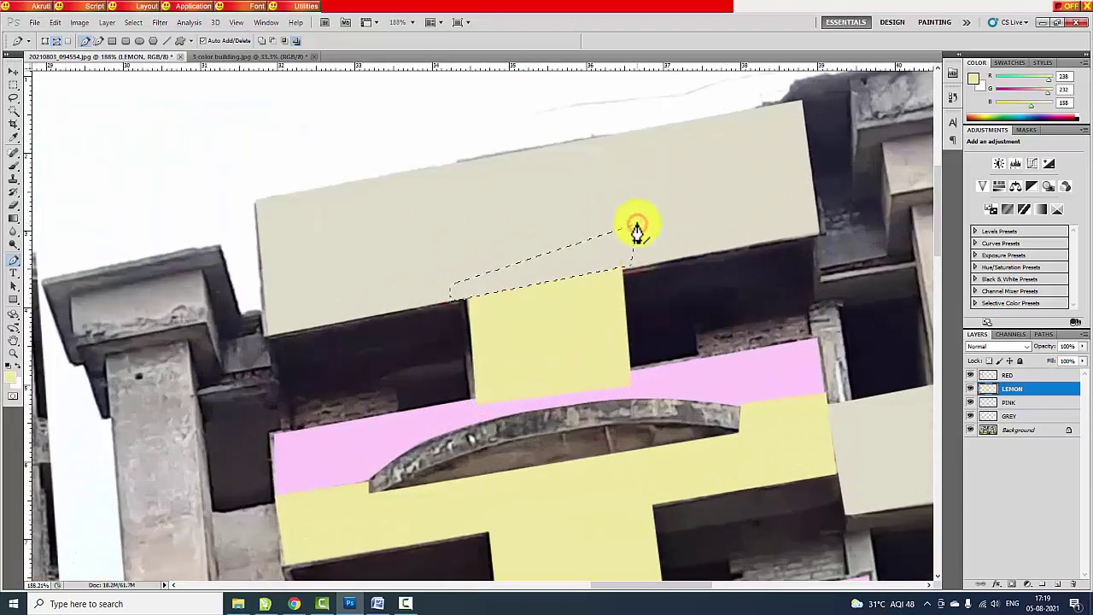
click(445, 413)
drag(654, 402, 653, 393)
drag(587, 401, 505, 422)
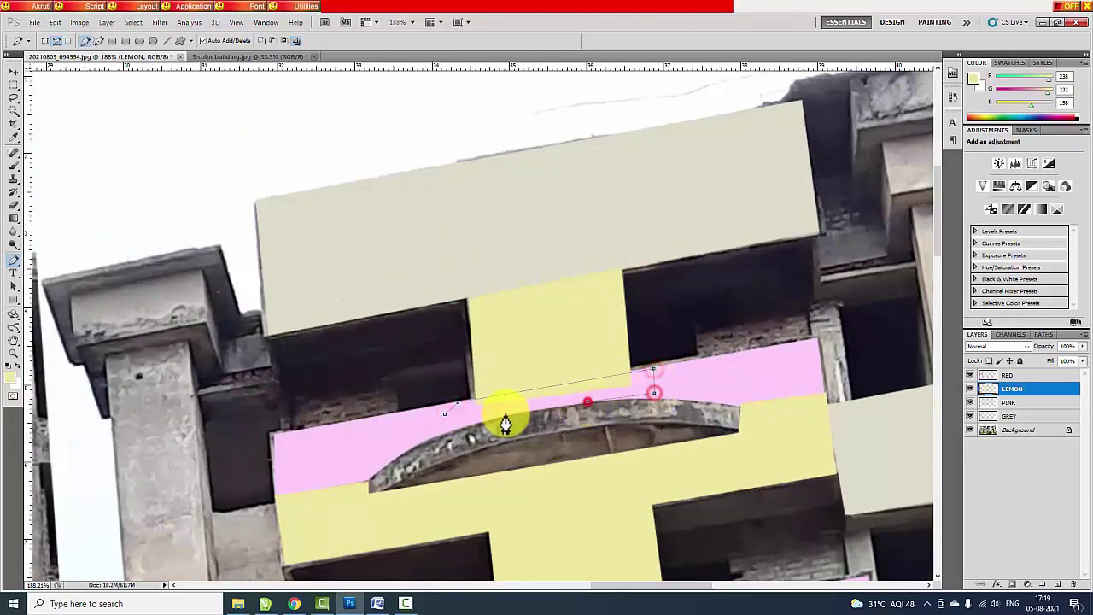
scroll(581, 361, down, 3)
scroll(598, 365, down, 1)
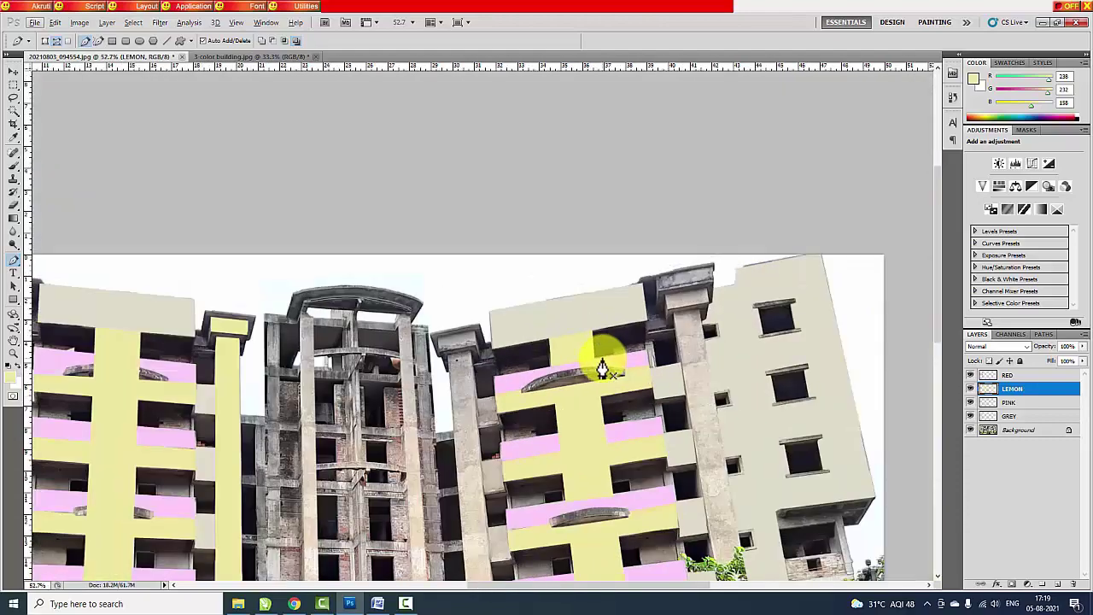
scroll(695, 361, down, 2)
scroll(694, 365, down, 1)
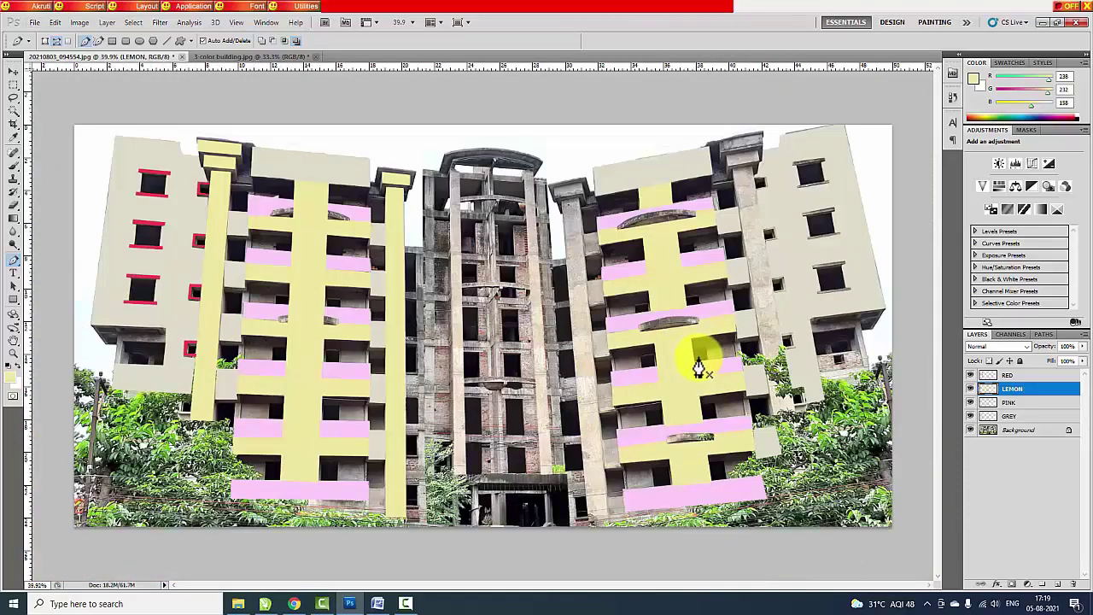
scroll(601, 218, up, 1)
- Check under the LEMON layer, then on the GREY layer select the strip beside the column
click(970, 388)
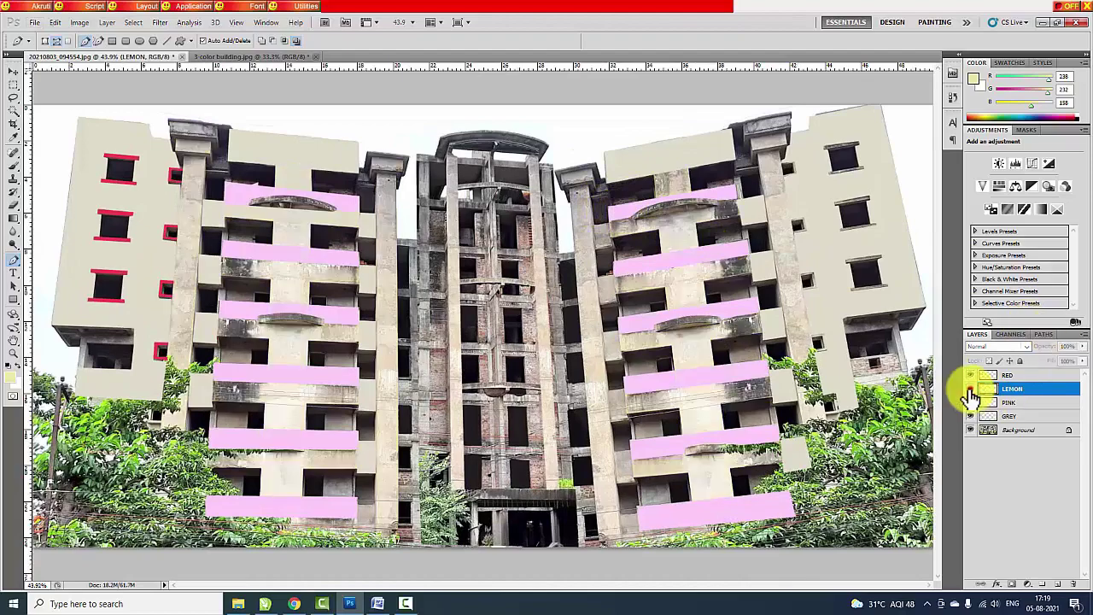
click(970, 388)
click(1025, 416)
scroll(629, 215, up, 2)
scroll(536, 259, up, 4)
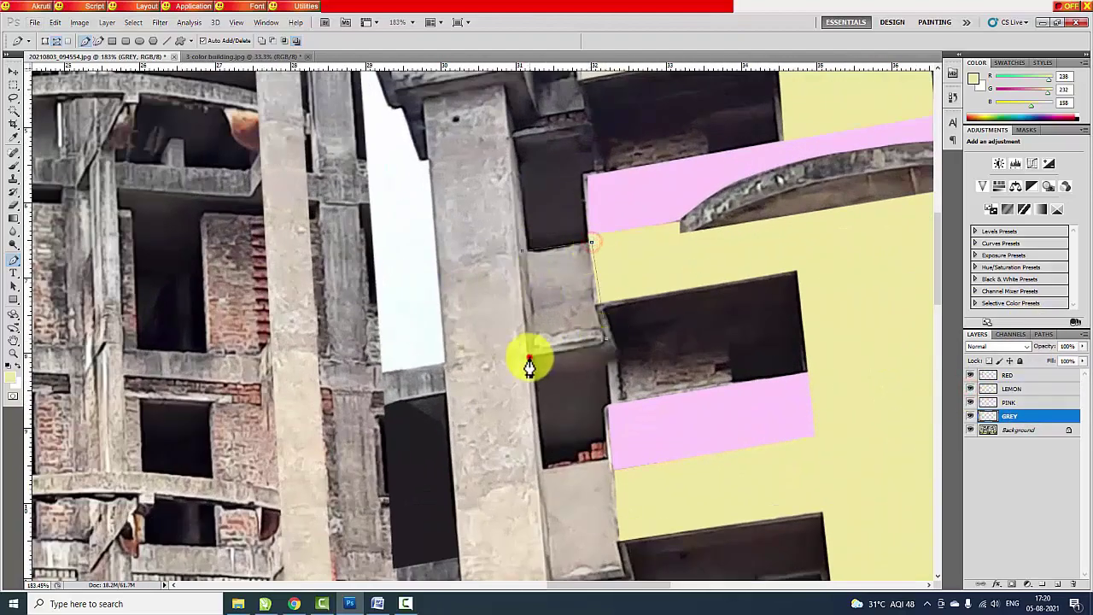
key(alt+BackSpace)
- Sample beige-grey from the top floor and fill the patch beside the column
click(13, 377)
click(586, 237)
scroll(688, 107, down, 3)
click(13, 377)
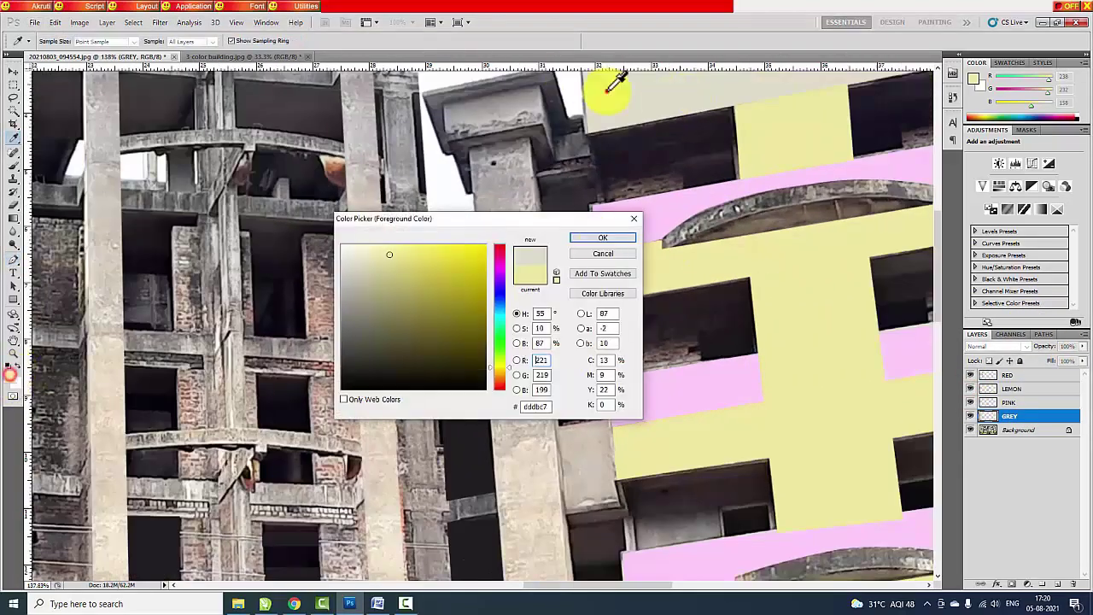
click(610, 85)
key(Return)
key(alt+BackSpace)
click(662, 248)
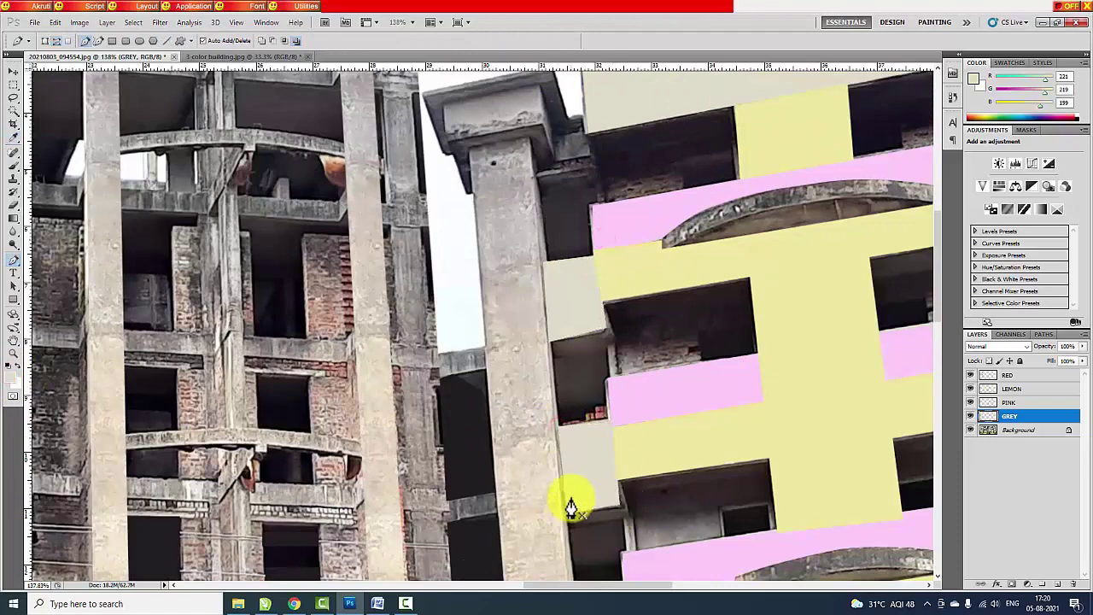
- Start a new outline at the column edge, then select the LEMON layer
scroll(564, 427, down, 5)
click(627, 322)
scroll(579, 415, down, 3)
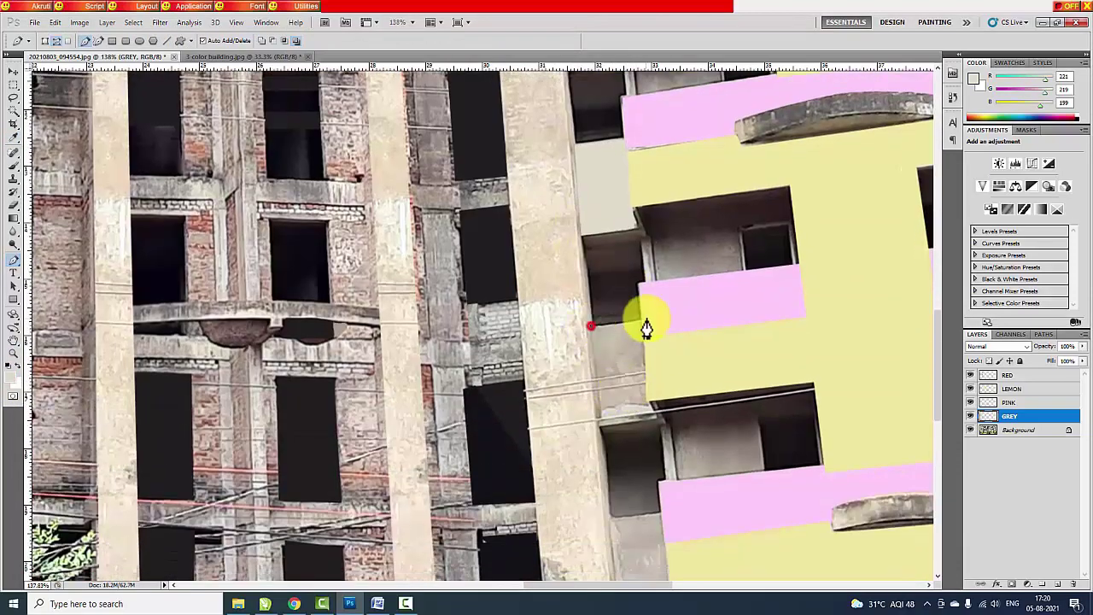
scroll(606, 426, down, 3)
scroll(642, 427, down, 1)
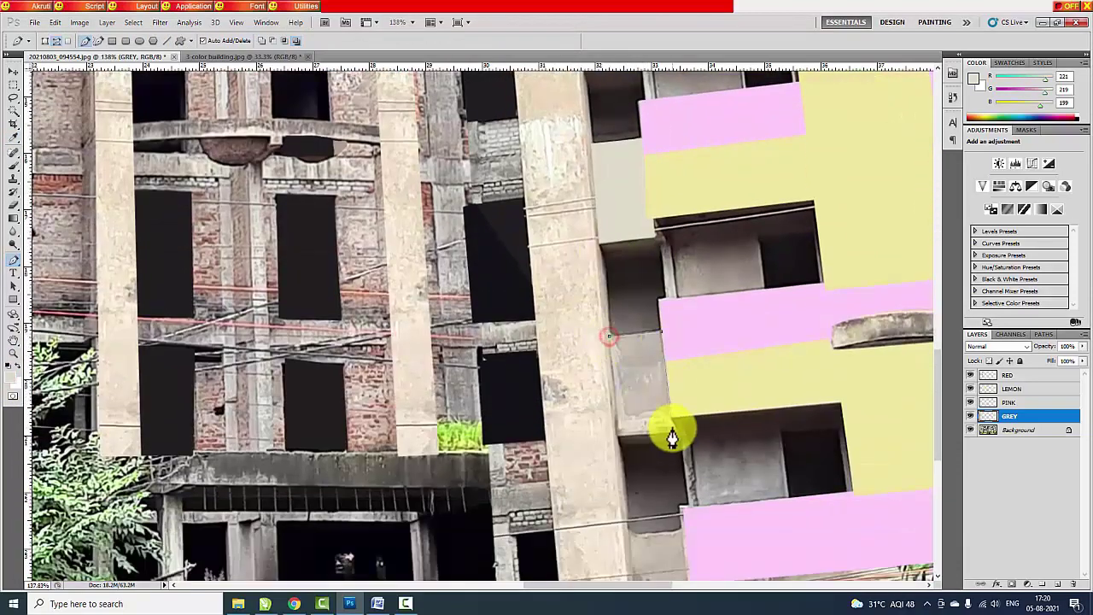
scroll(624, 410, down, 3)
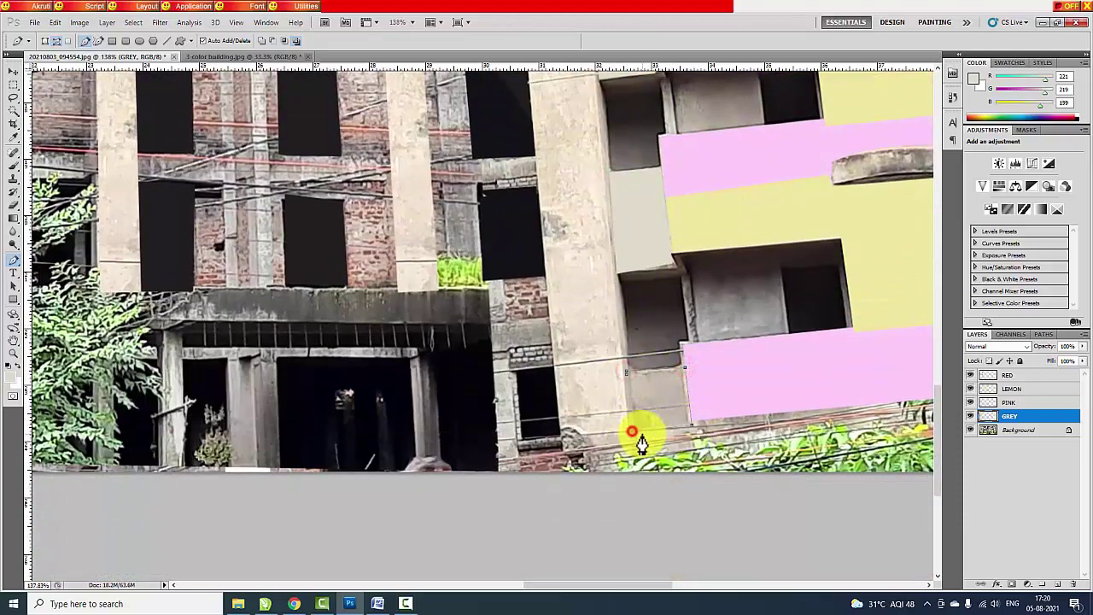
scroll(649, 427, down, 5)
click(1012, 389)
- Sample lemon yellow from a painted strip as the foreground colour
click(13, 375)
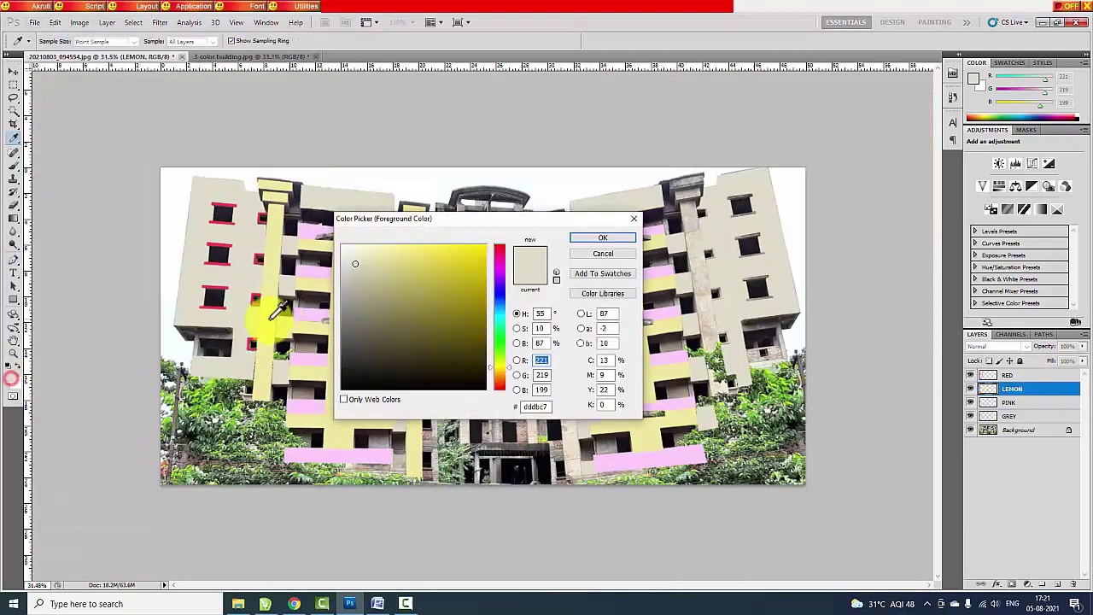
click(269, 305)
click(593, 237)
scroll(569, 201, up, 2)
scroll(607, 564, down, 2)
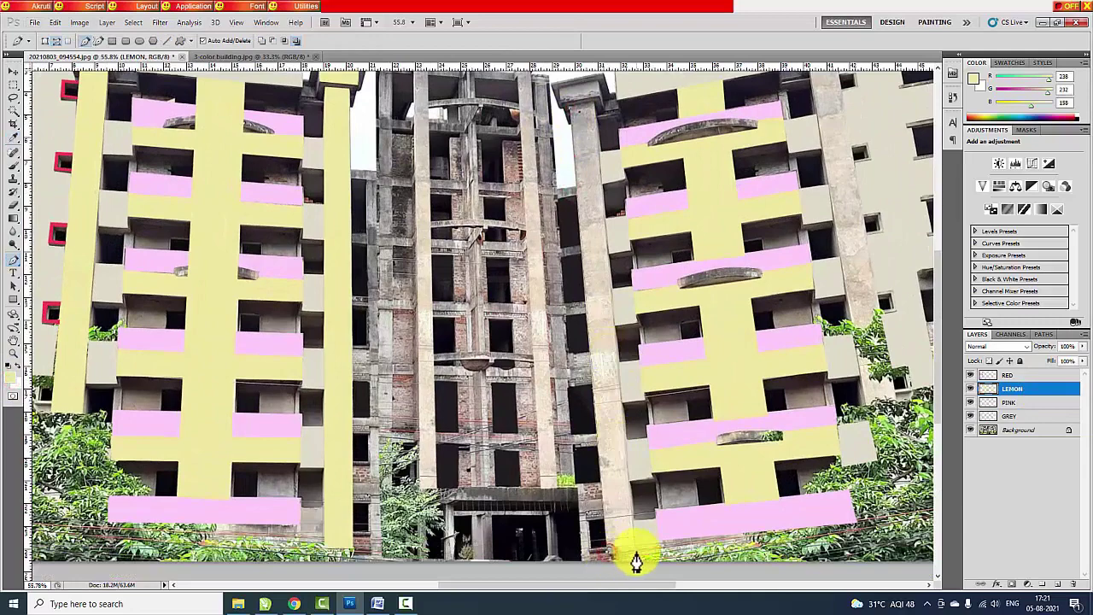
scroll(714, 316, down, 1)
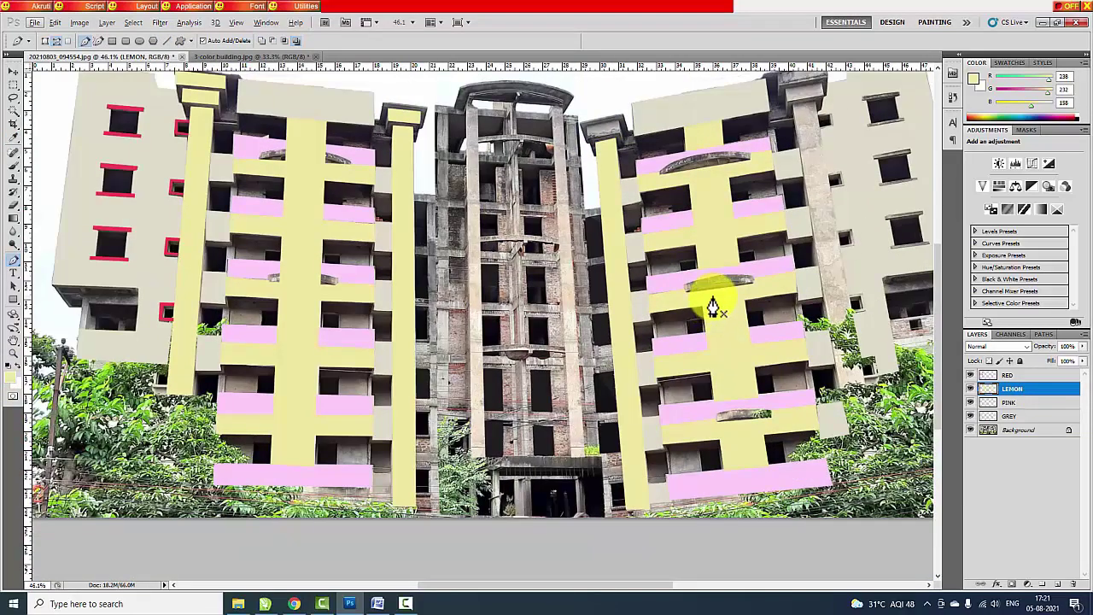
scroll(632, 111, up, 5)
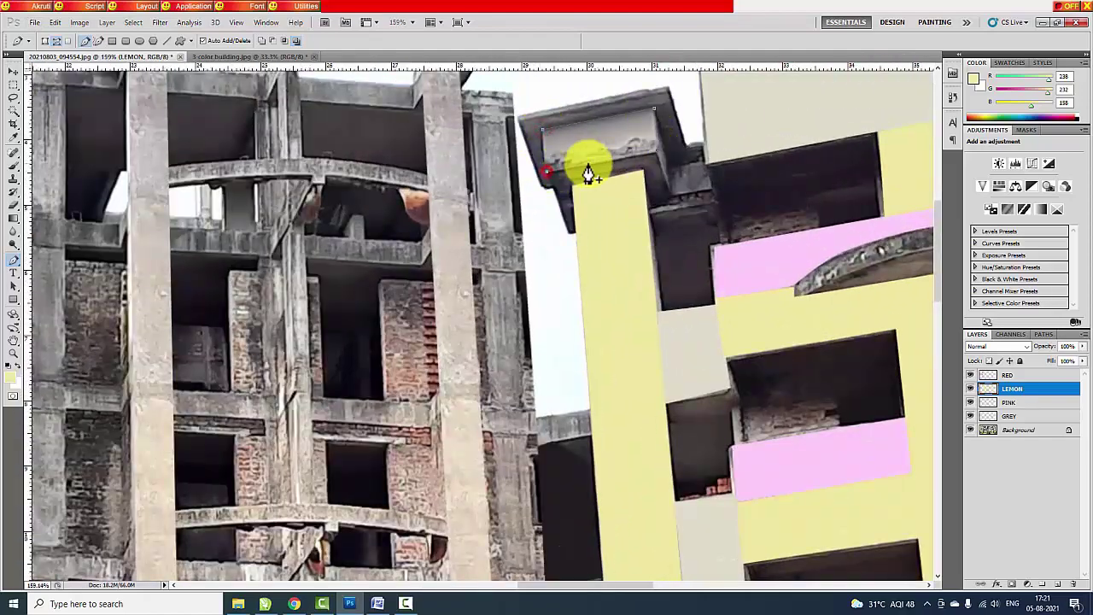
- Pan to the right building's pillar top and outline the pillar cap
drag(689, 230, 163, 393)
click(704, 164)
click(828, 144)
click(837, 187)
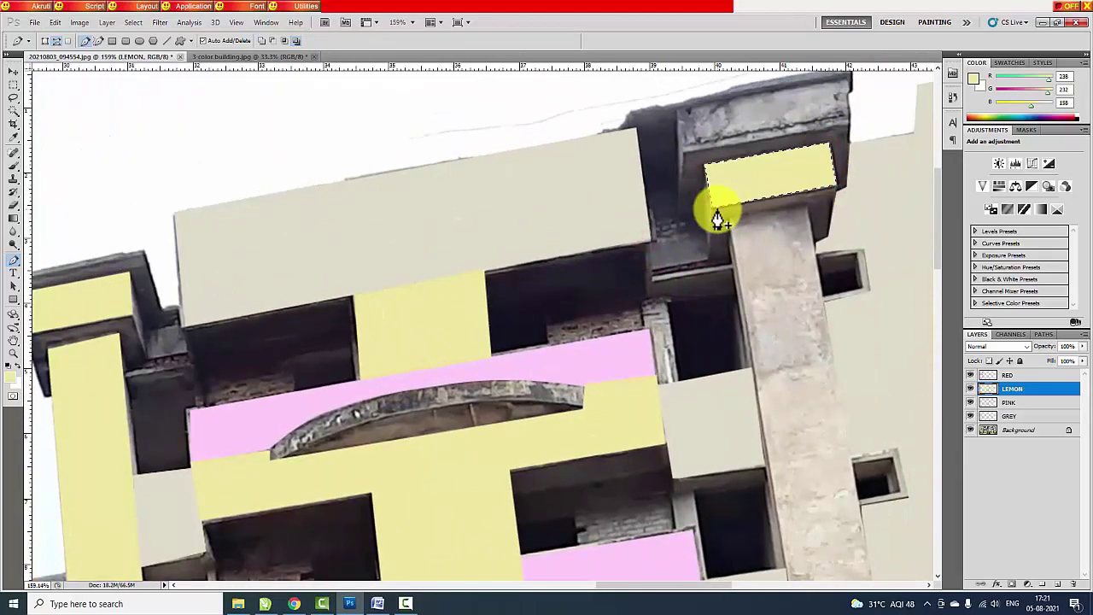
click(724, 215)
- Close the outline around the top cap of the pillar
scroll(808, 212, down, 4)
scroll(760, 478, up, 3)
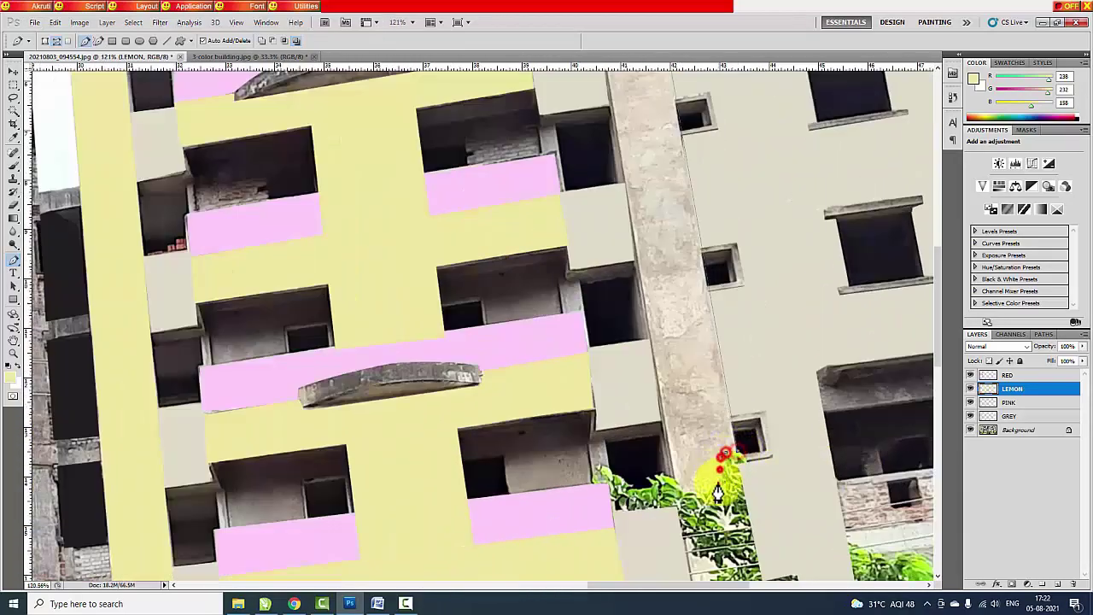
scroll(666, 341, down, 3)
scroll(593, 146, up, 1)
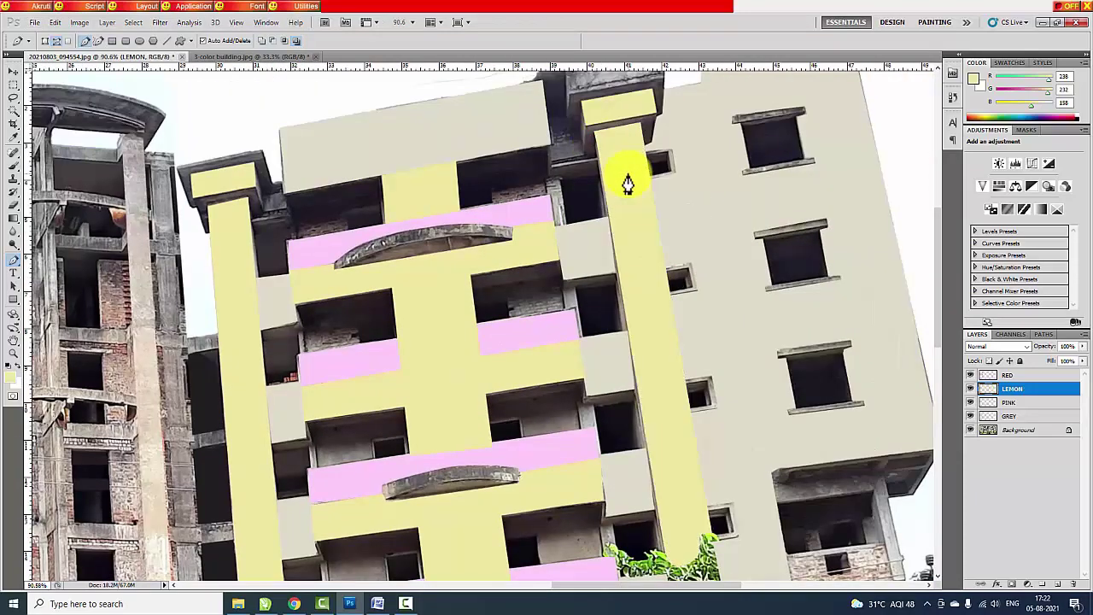
scroll(621, 166, up, 2)
scroll(666, 196, up, 2)
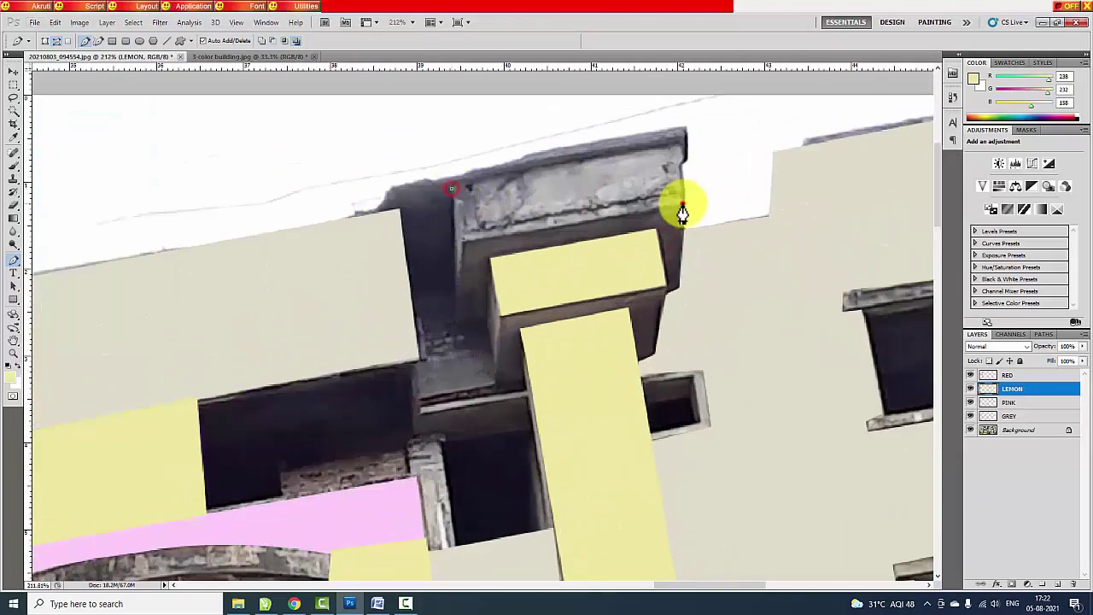
click(675, 147)
scroll(675, 214, down, 5)
scroll(764, 363, down, 2)
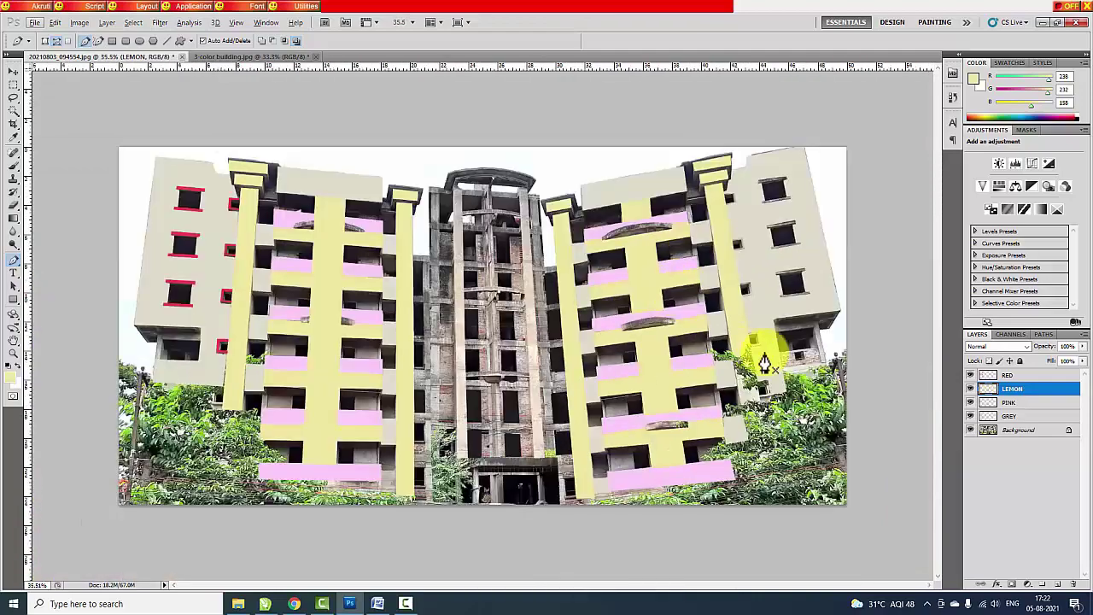
- On the RED layer, outline the top and lower ledges of the first side-block window
click(1012, 375)
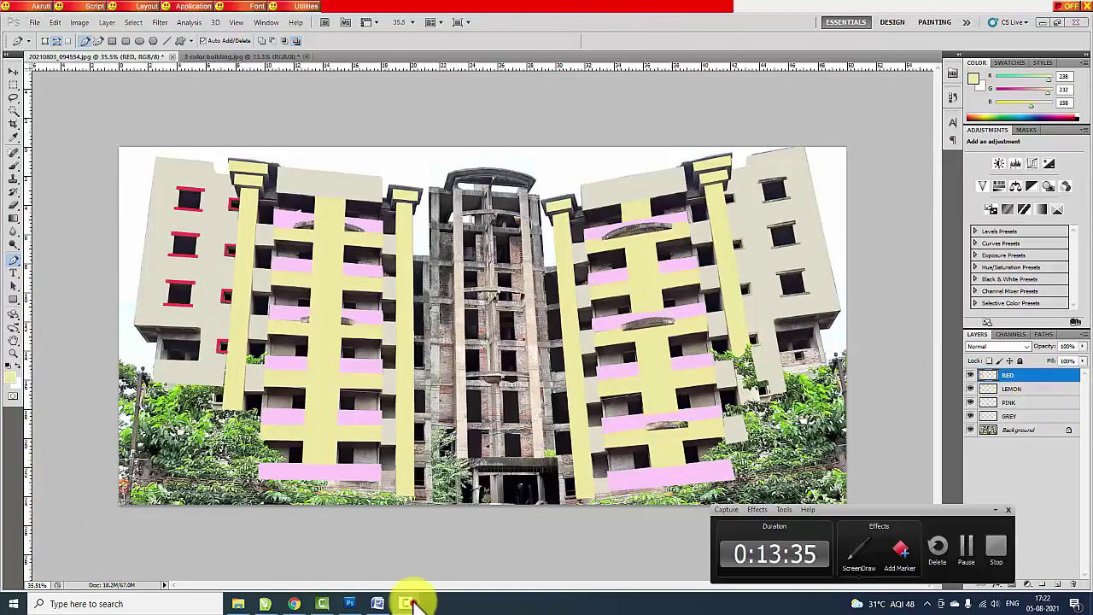
scroll(807, 179, up, 10)
click(569, 203)
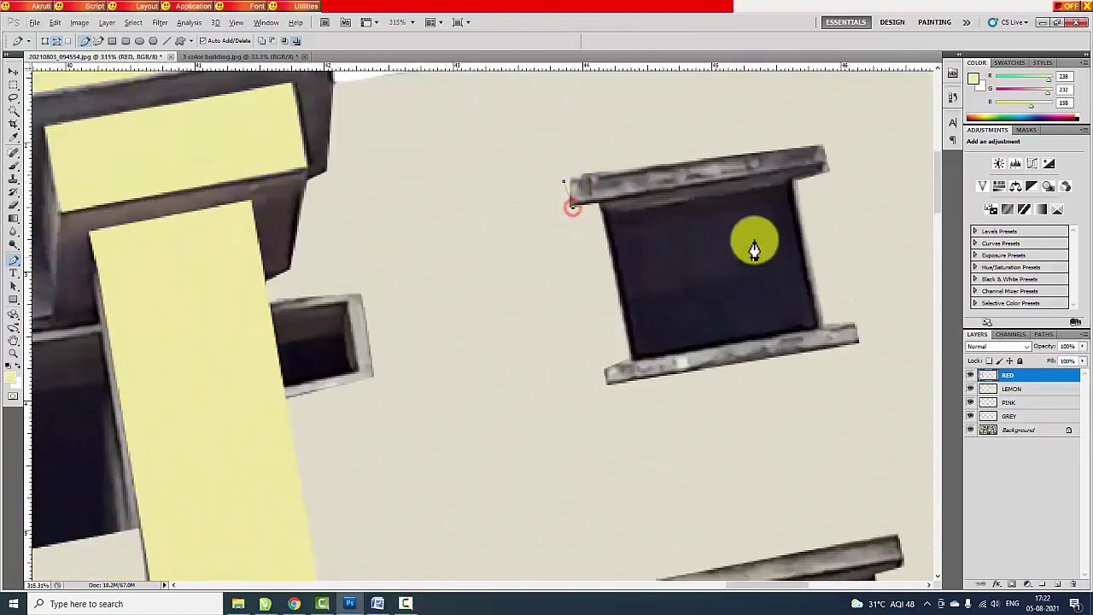
scroll(795, 291, down, 8)
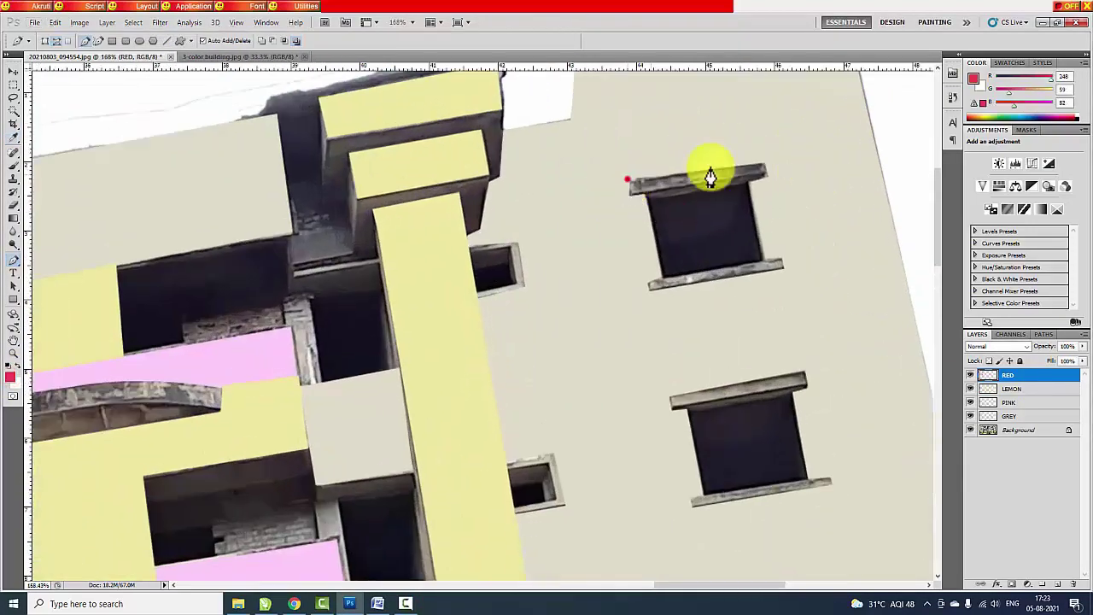
click(762, 156)
scroll(631, 203, up, 4)
click(447, 300)
click(726, 244)
click(731, 264)
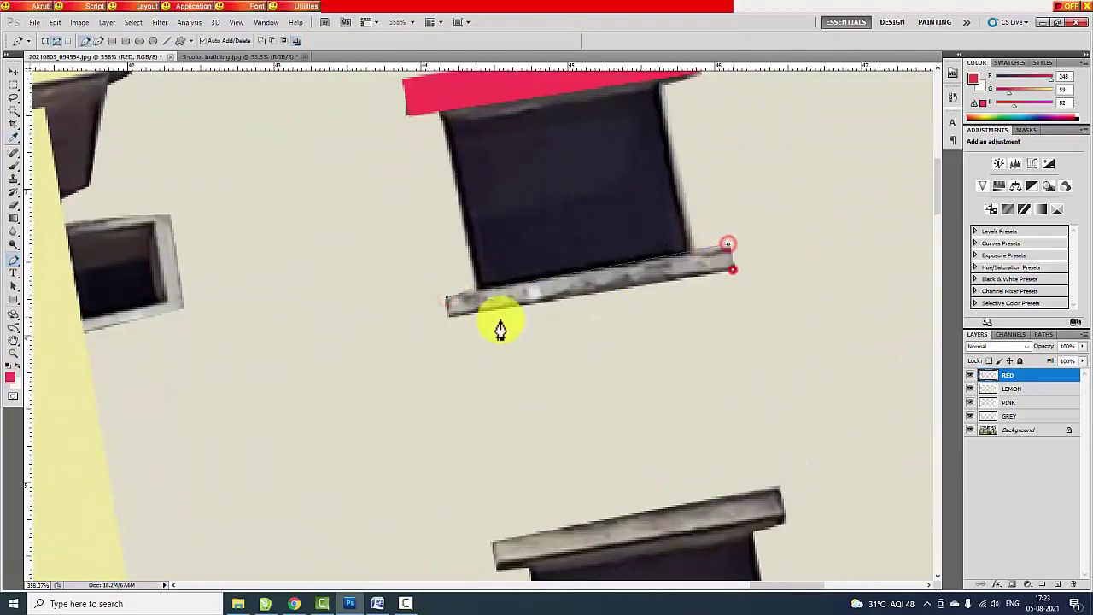
click(456, 312)
scroll(491, 378, down, 5)
- Outline the ledge of the next side-block window
click(491, 378)
click(779, 316)
click(784, 351)
click(499, 400)
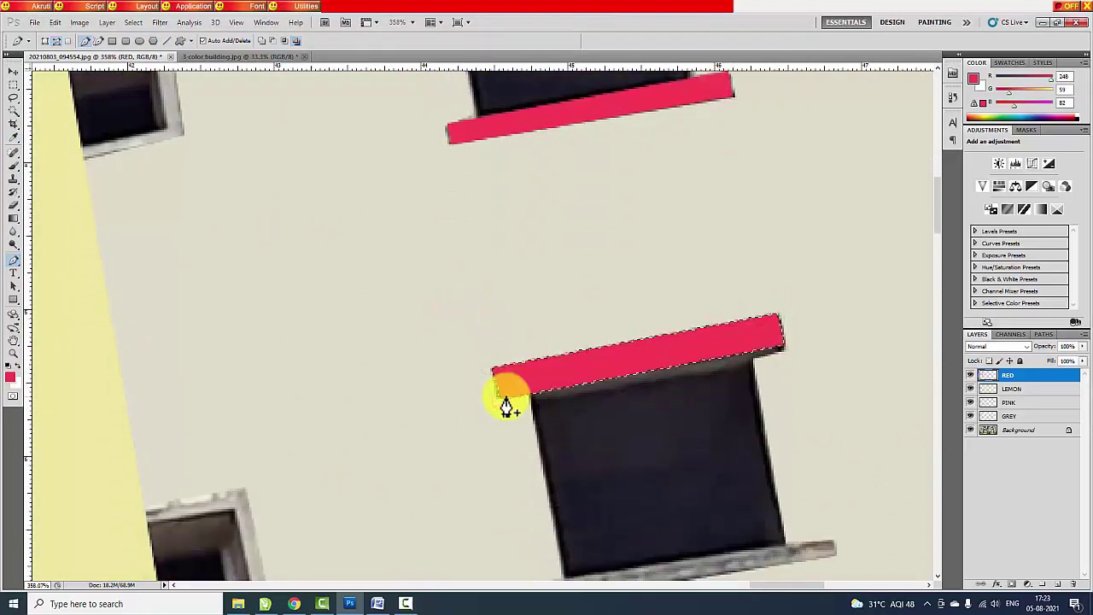
scroll(537, 457, down, 4)
click(538, 447)
scroll(563, 444, down, 4)
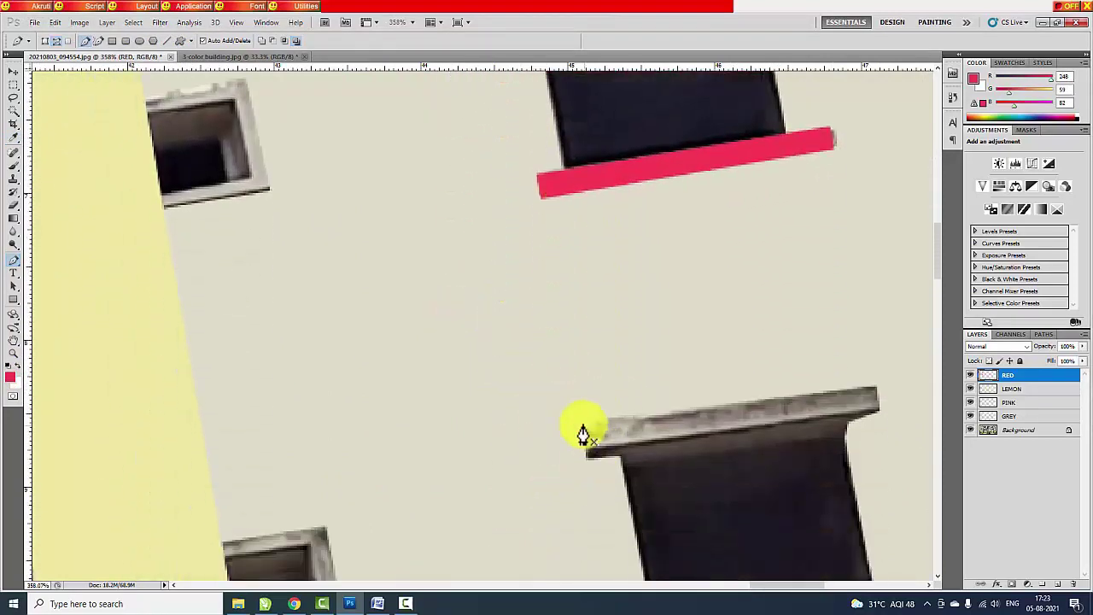
- Outline the next window's sill and fill the traced ledges with red
click(586, 419)
click(876, 381)
click(878, 405)
click(587, 451)
click(929, 468)
click(634, 510)
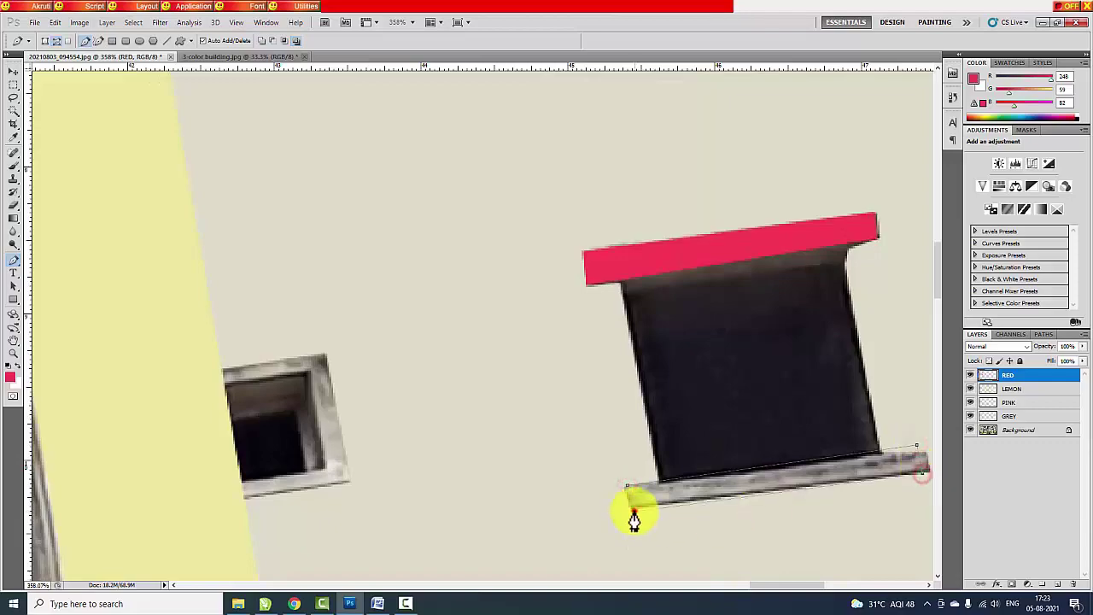
click(627, 485)
key(ctrl+Return)
key(alt+BackSpace)
- Close another window-ledge outline and fill it with red
scroll(380, 365, up, 3)
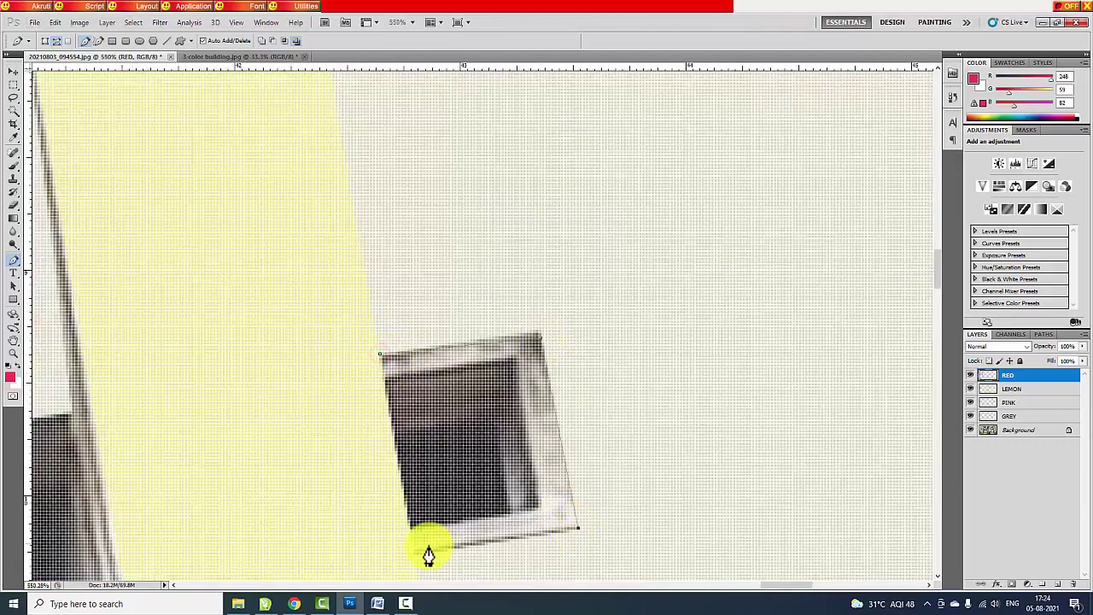
scroll(385, 381, down, 3)
scroll(581, 300, up, 3)
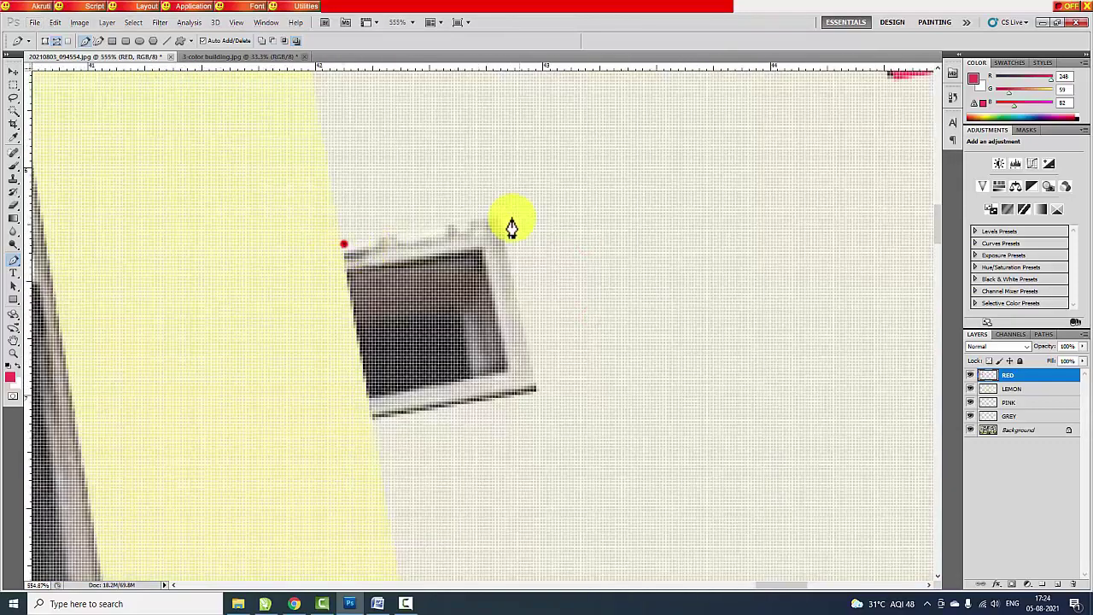
click(371, 423)
click(344, 244)
key(ctrl+Return)
key(alt+BackSpace)
- Outline the ledge of the following side-block window
scroll(346, 276, down, 3)
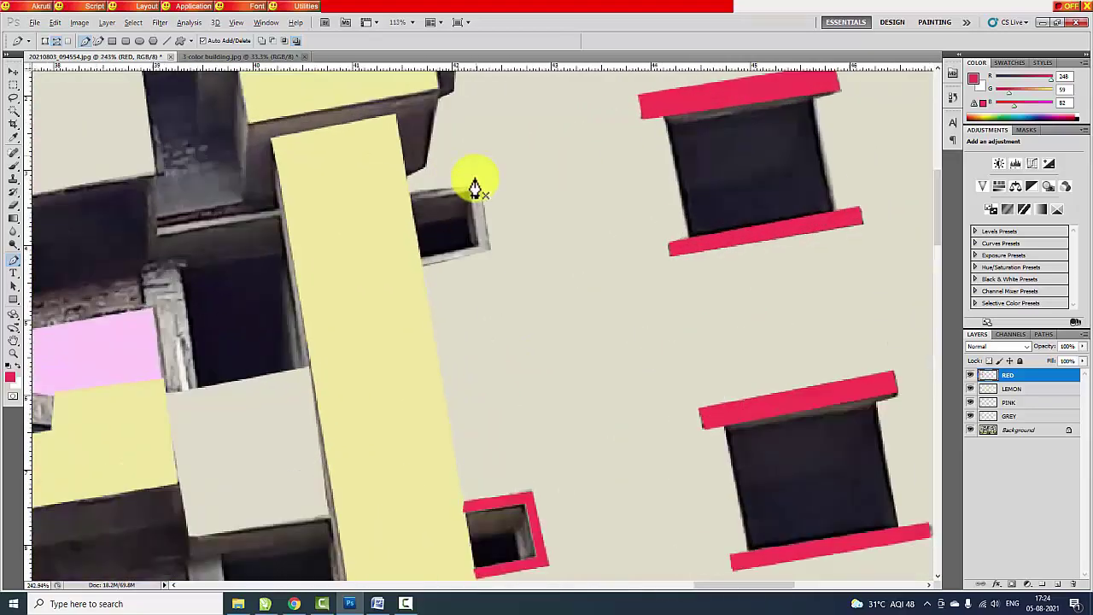
click(388, 194)
click(485, 275)
click(404, 296)
click(389, 194)
scroll(559, 324, down, 5)
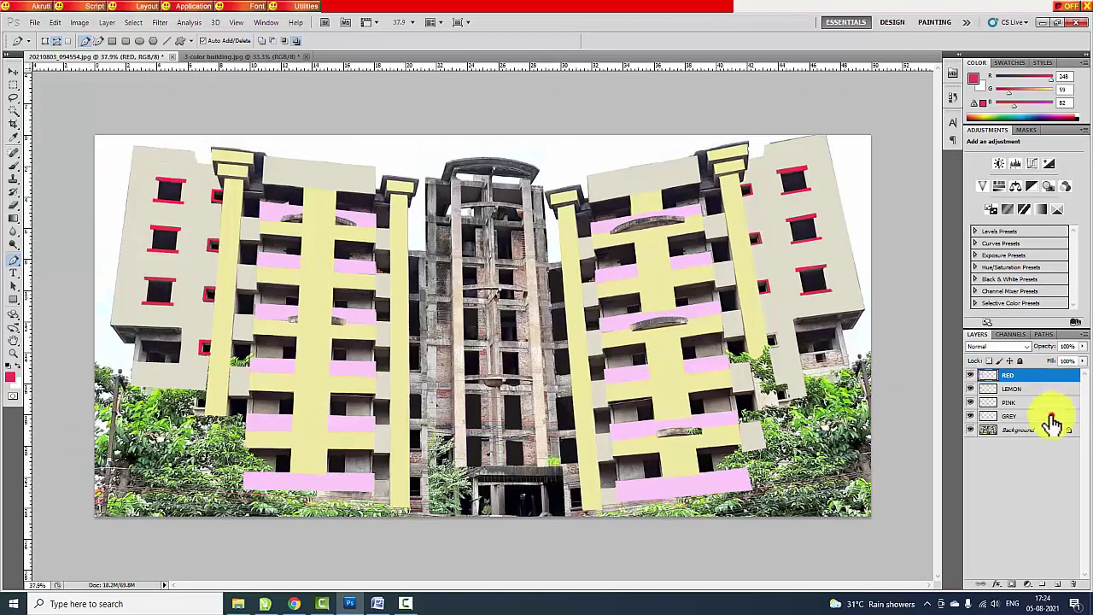
- On the GREY layer, sample light grey and select an unpainted gap on the right block
click(1050, 416)
click(10, 377)
click(706, 203)
scroll(875, 368, up, 3)
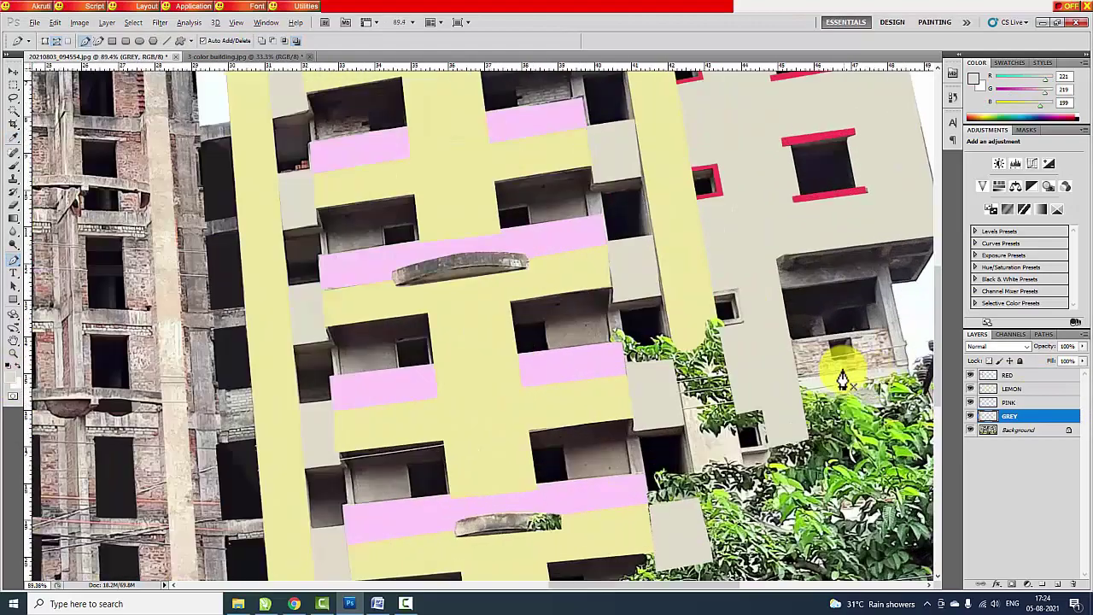
click(544, 340)
click(655, 328)
click(662, 411)
click(547, 417)
key(ctrl+Return)
scroll(679, 376, down, 3)
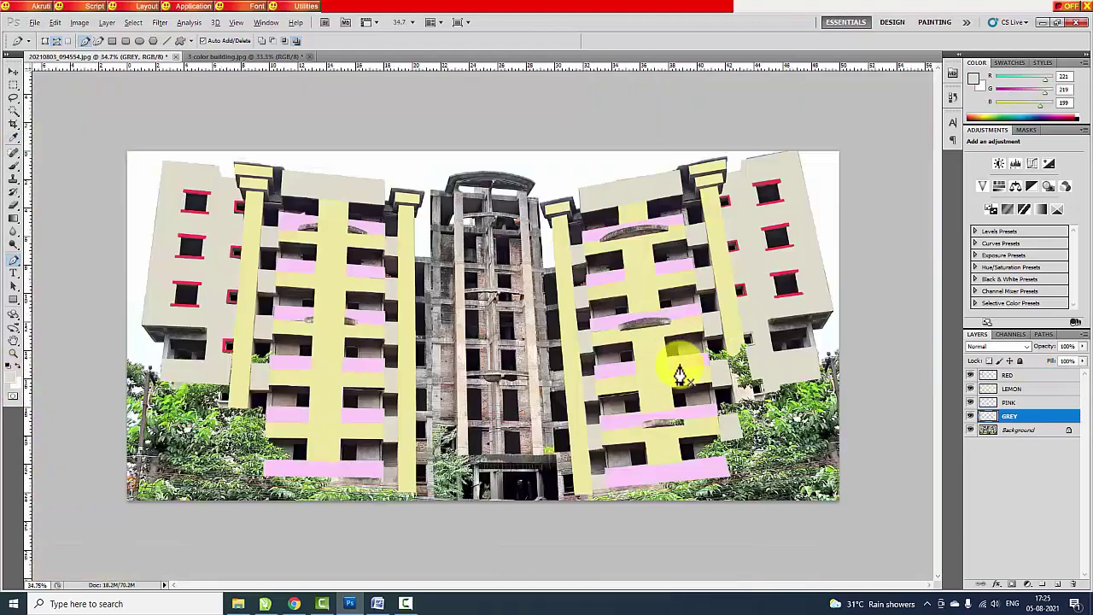
- On the LEMON layer, sample pale yellow and outline the column's missing section
click(1012, 389)
click(10, 377)
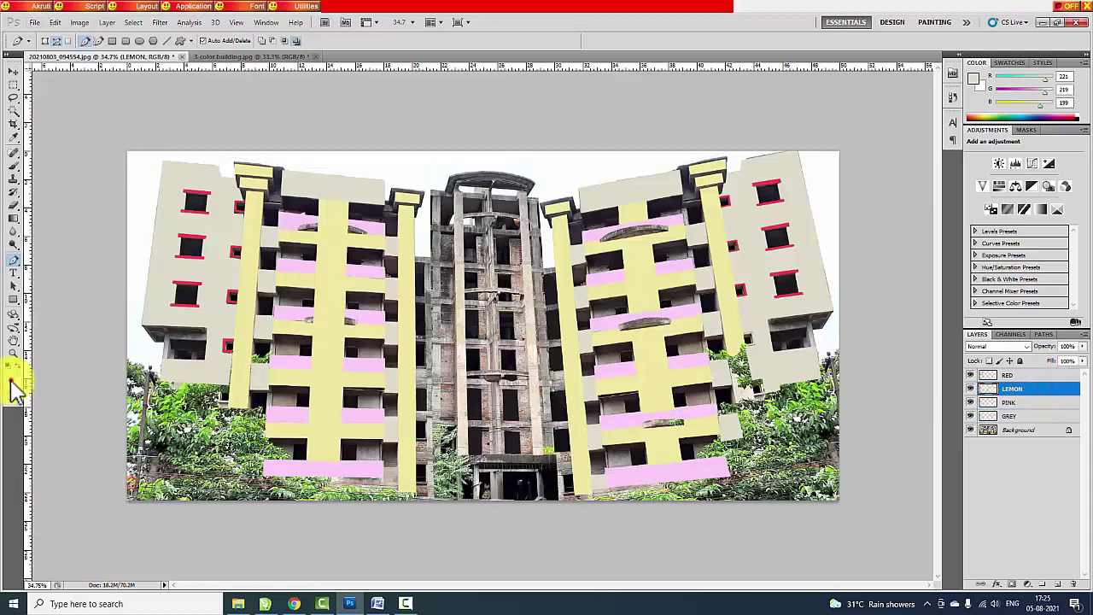
click(706, 204)
scroll(773, 367, up, 2)
click(769, 334)
click(795, 470)
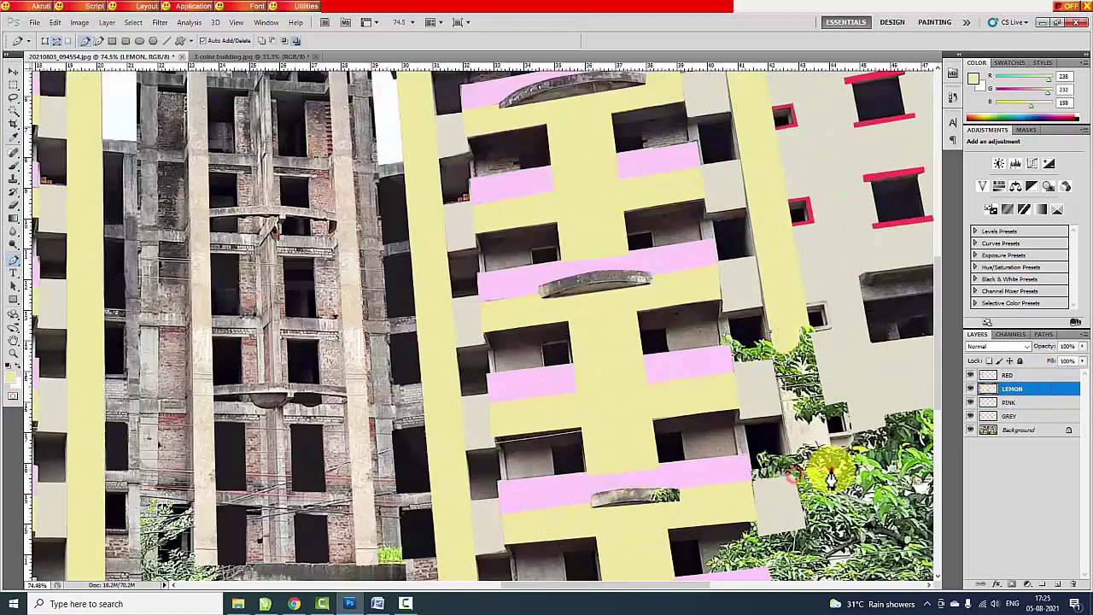
click(829, 468)
click(810, 327)
scroll(763, 367, down, 3)
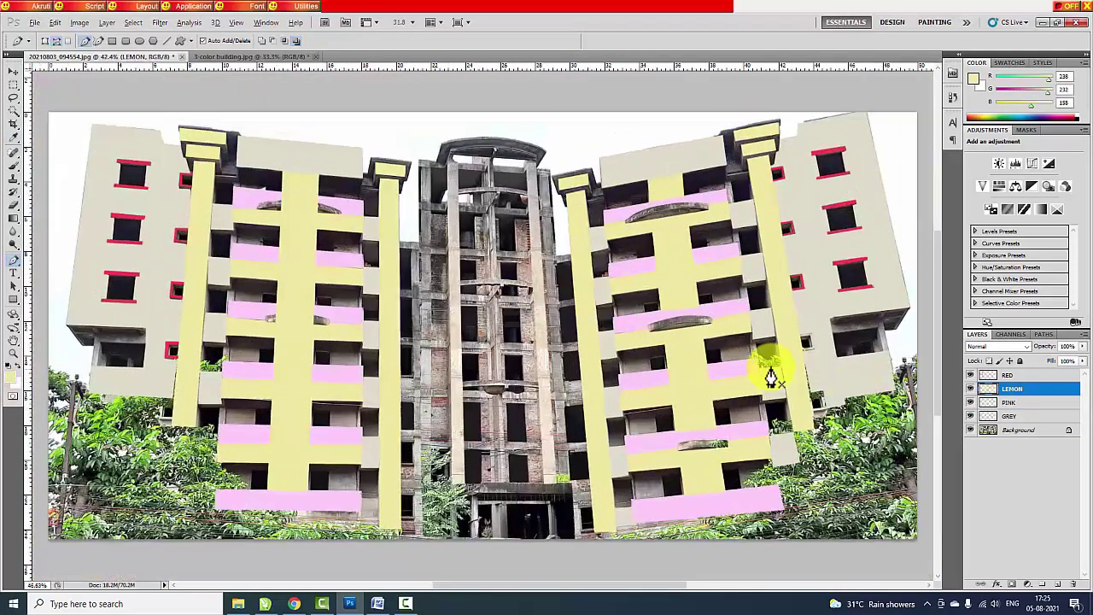
scroll(761, 384, up, 3)
scroll(747, 389, down, 3)
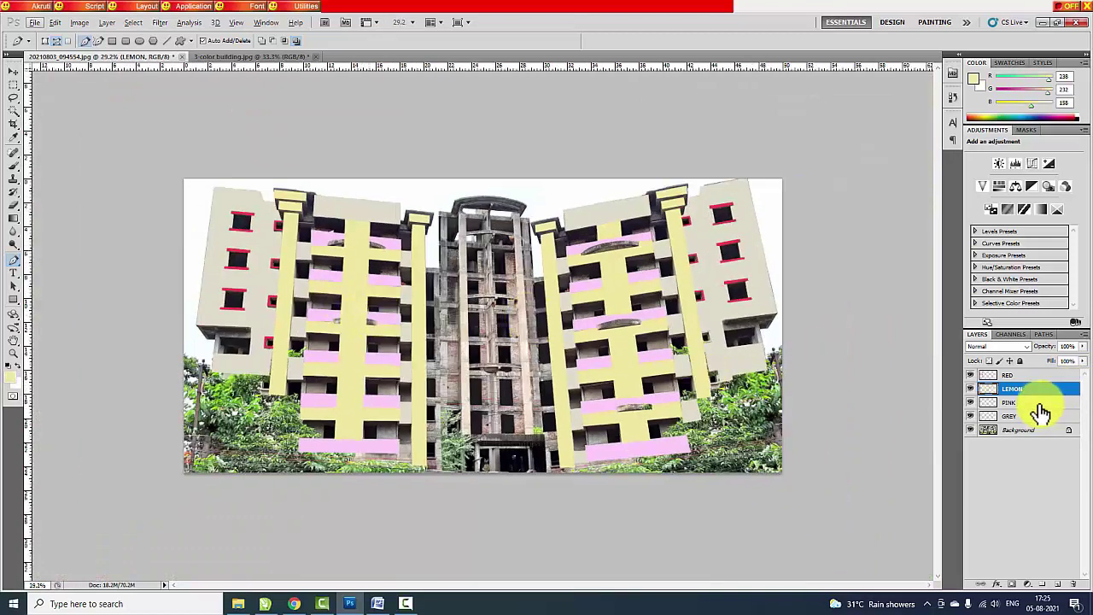
- Return to the RED layer and sample red from a window sill
click(1017, 375)
click(12, 376)
click(236, 292)
- Confirm red and trace red strips down the central tower to its base
click(720, 211)
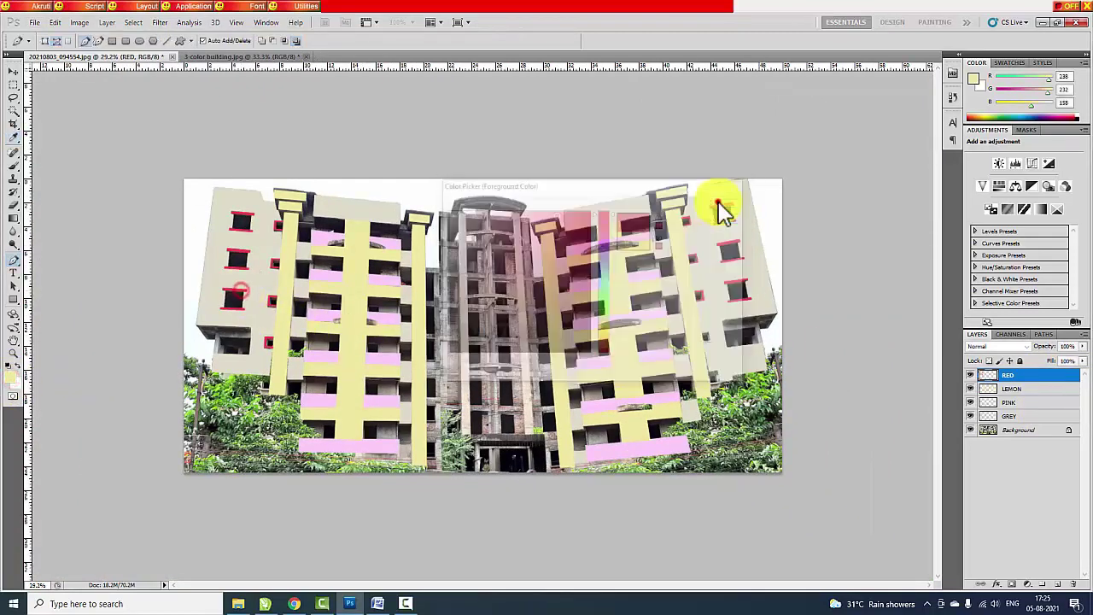
scroll(448, 176, up, 2)
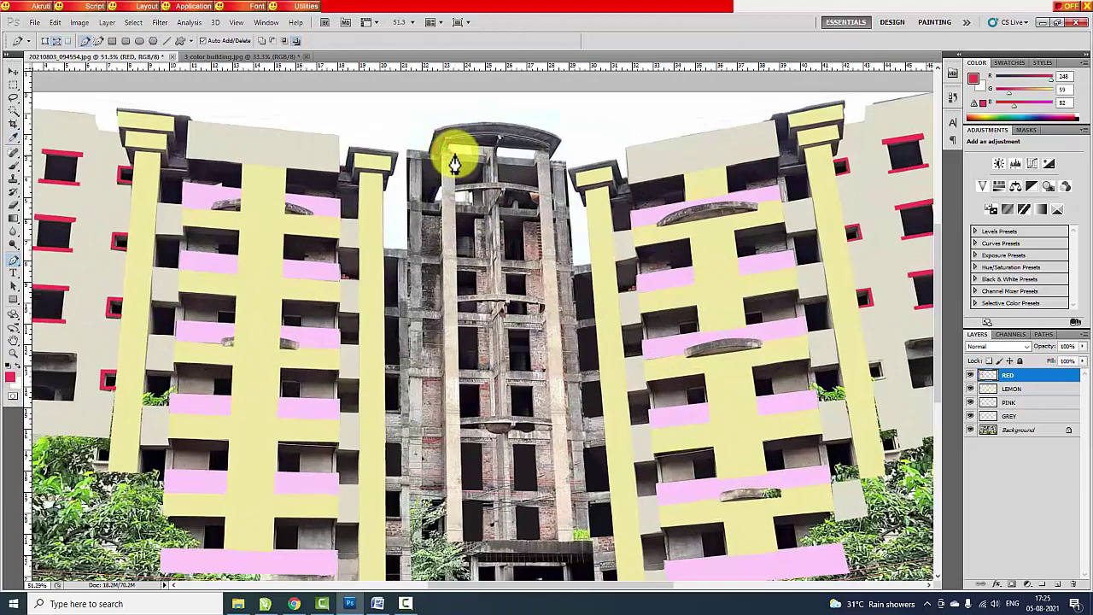
click(454, 154)
click(443, 544)
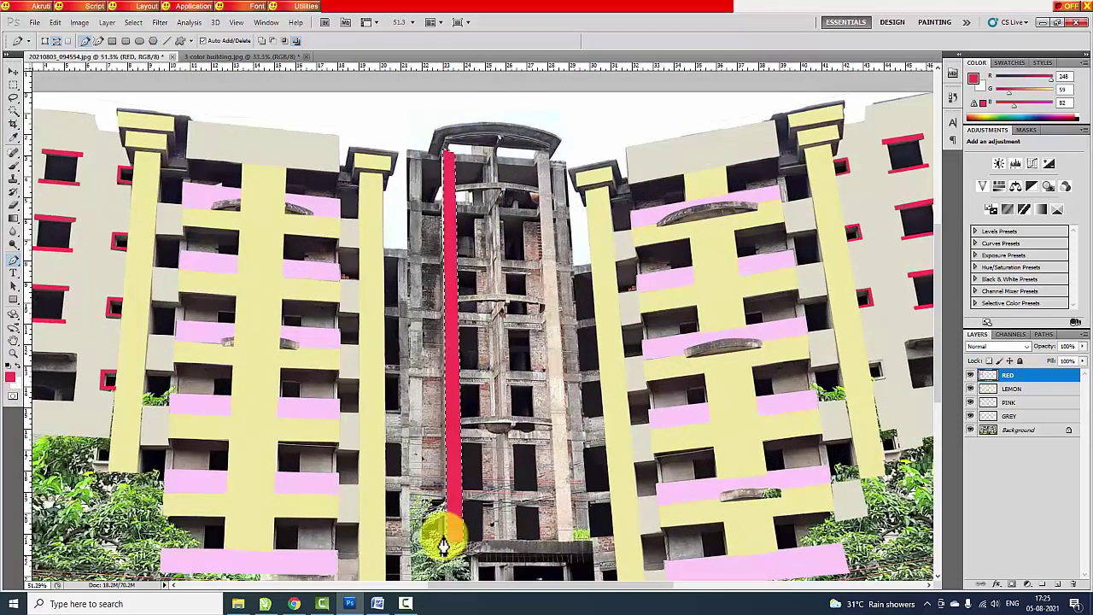
click(574, 544)
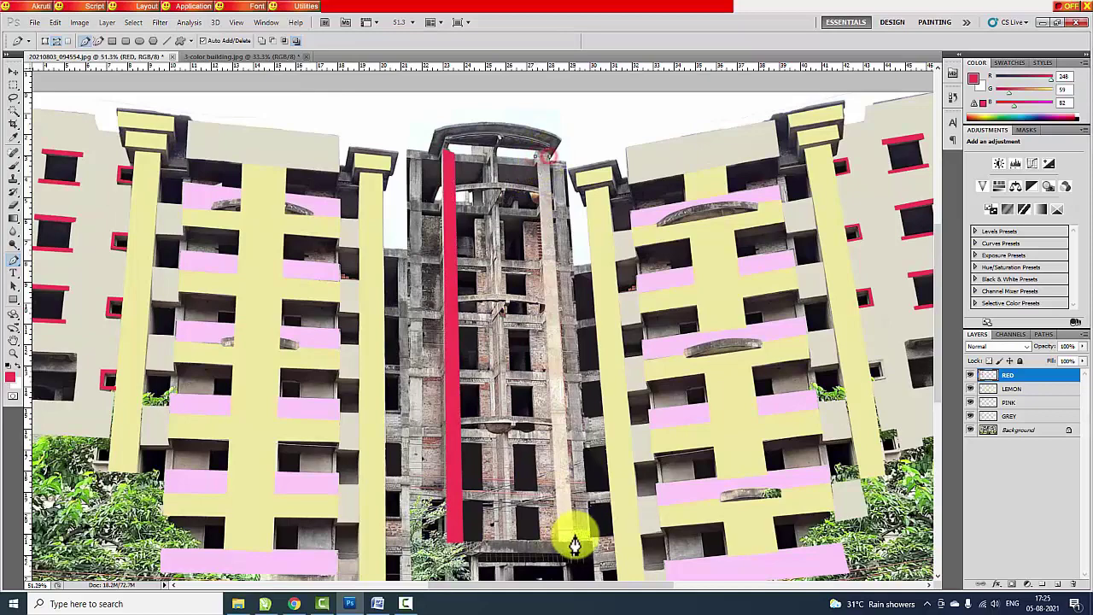
click(574, 544)
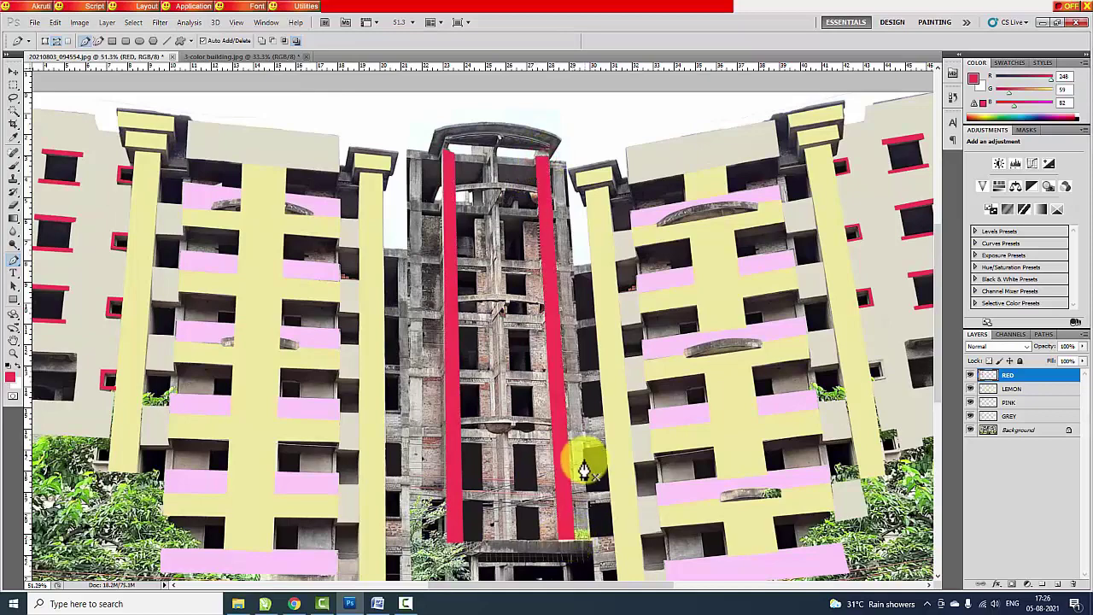
scroll(500, 127, up, 3)
scroll(361, 224, up, 3)
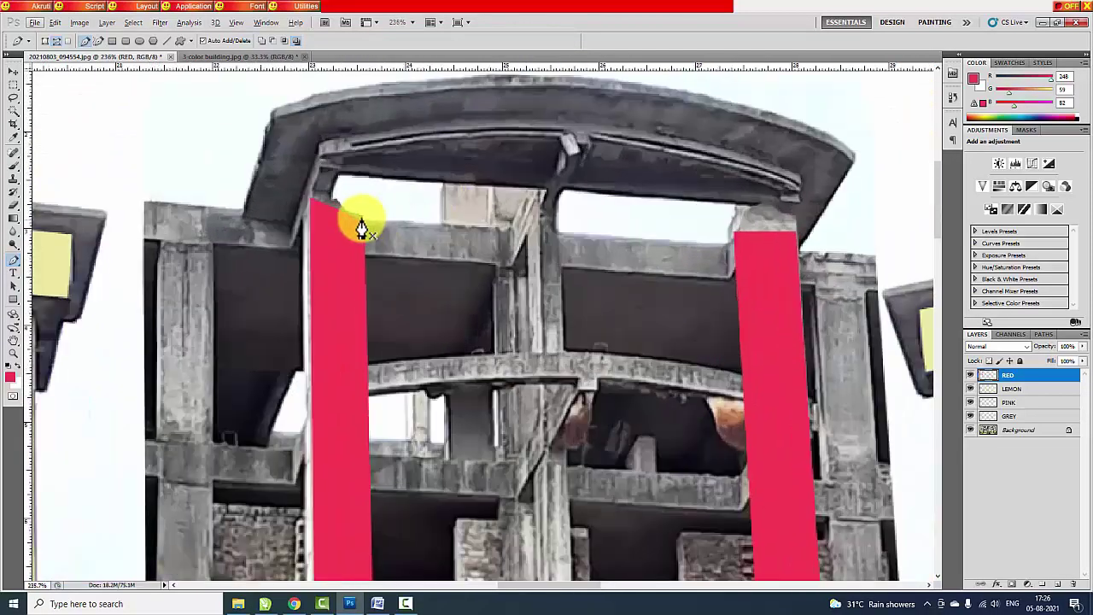
- Trace the roof and right stripe outline; the fill fails with a no-pixels warning
click(733, 233)
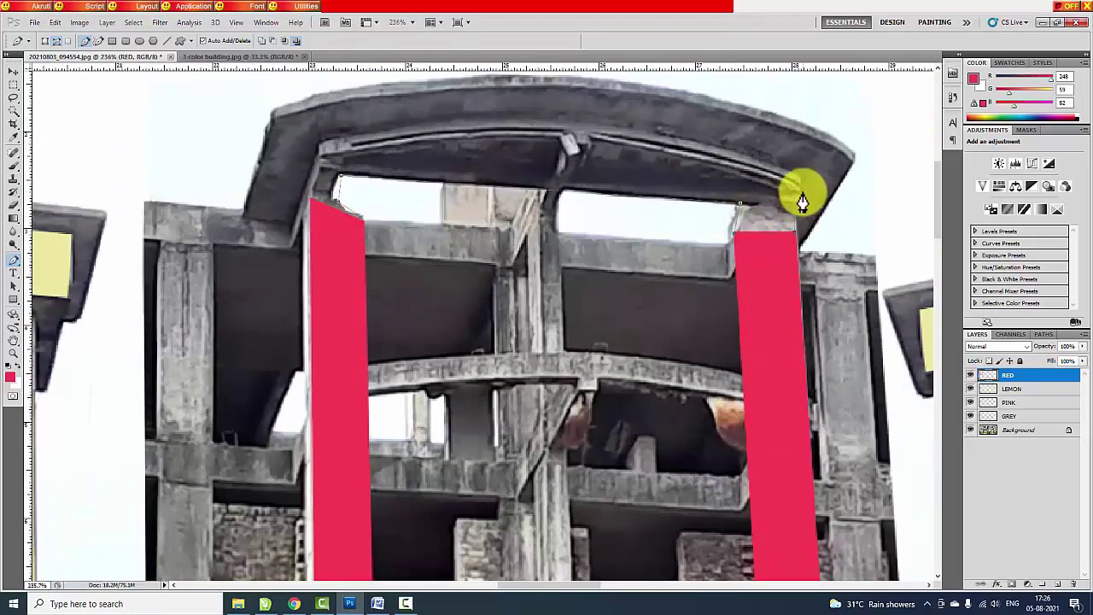
click(779, 226)
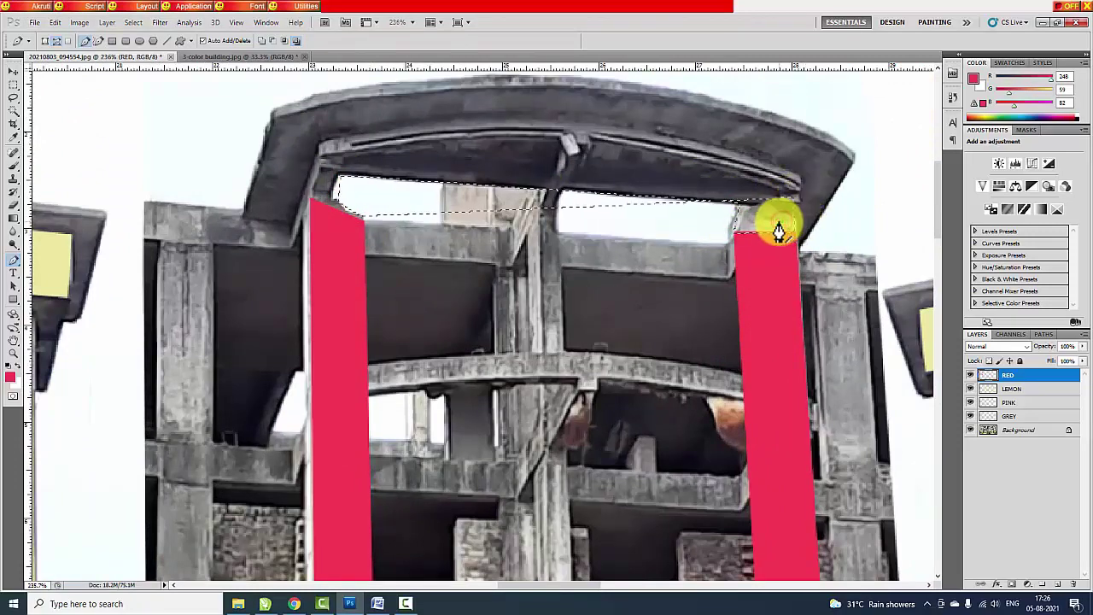
scroll(444, 179, up, 2)
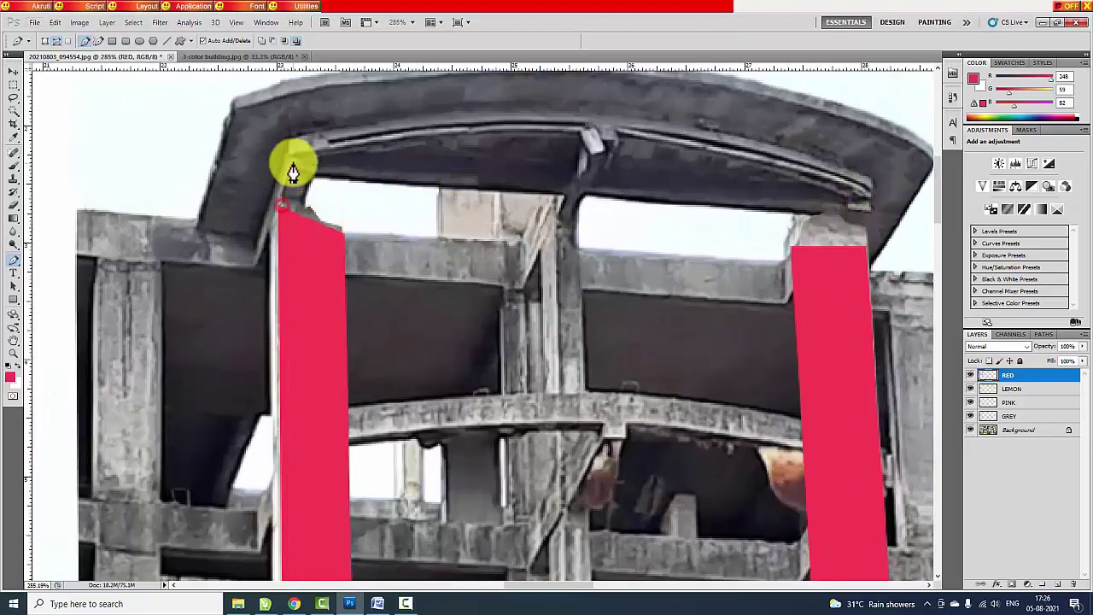
click(599, 135)
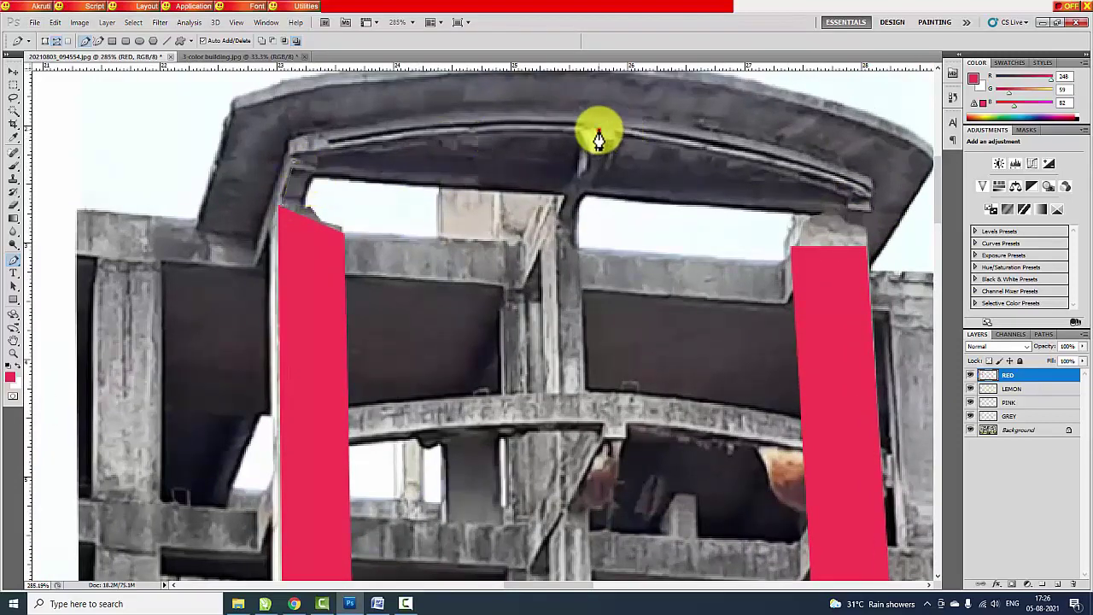
click(868, 188)
scroll(899, 209, right, 2)
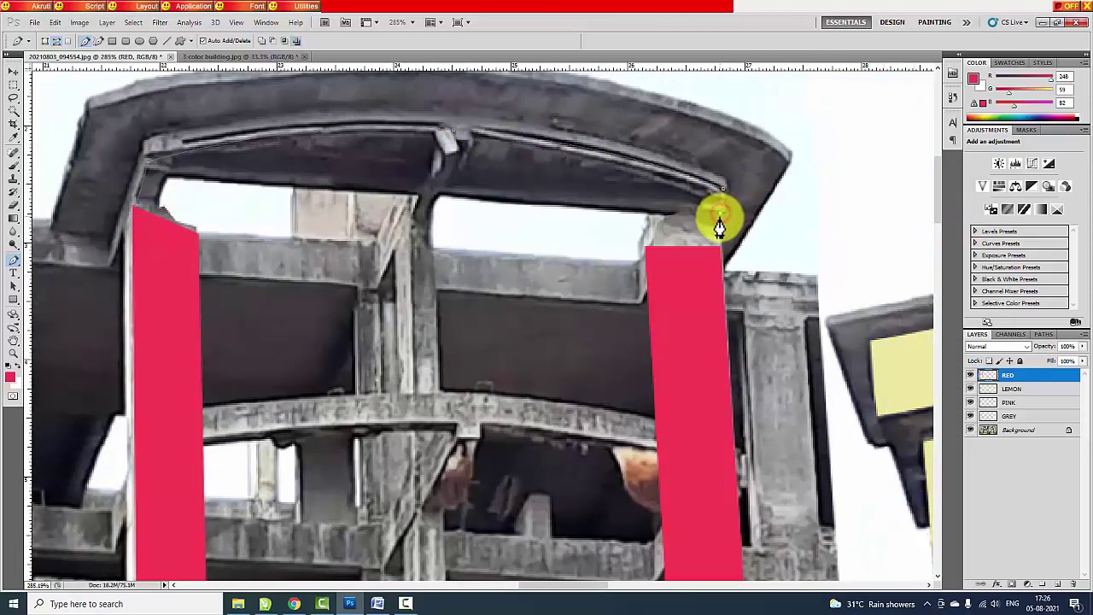
click(651, 209)
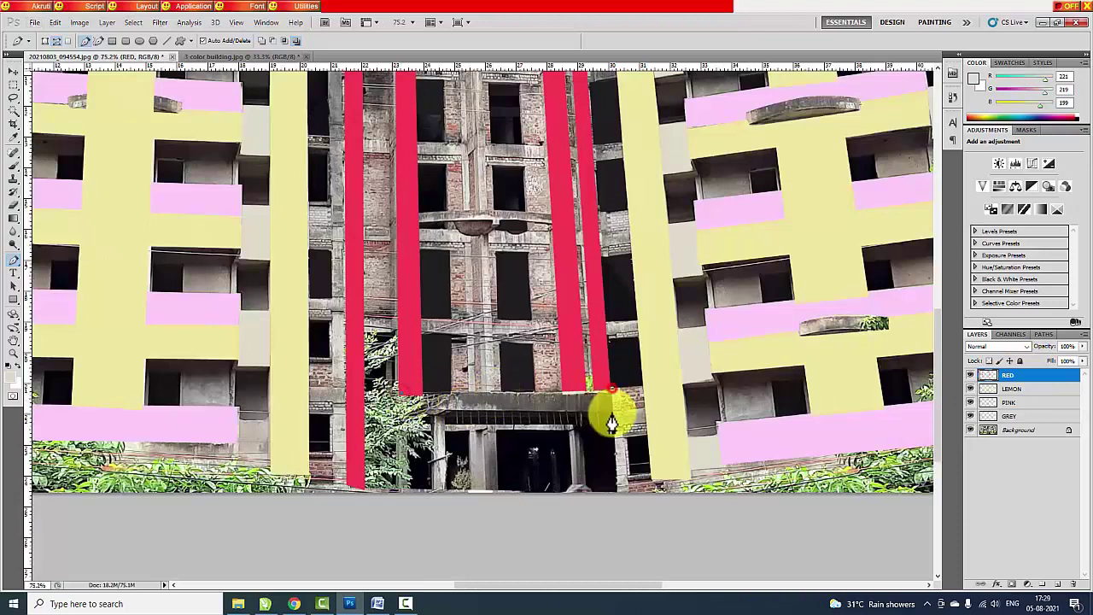
click(609, 413)
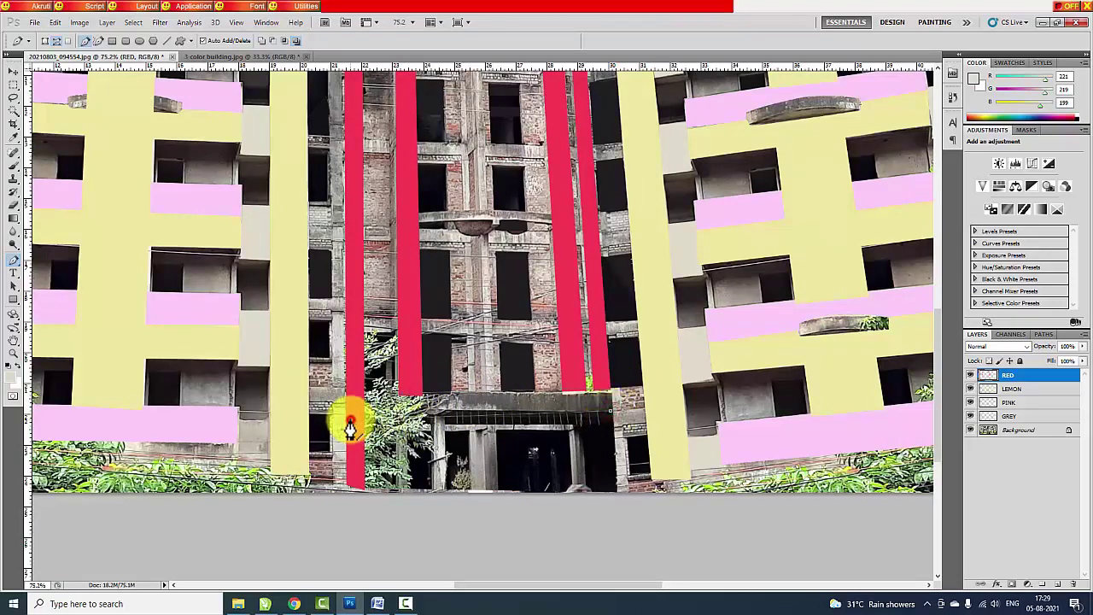
click(350, 424)
click(524, 236)
- Outline the bar along the stripes' bottom and fill it with red
click(357, 393)
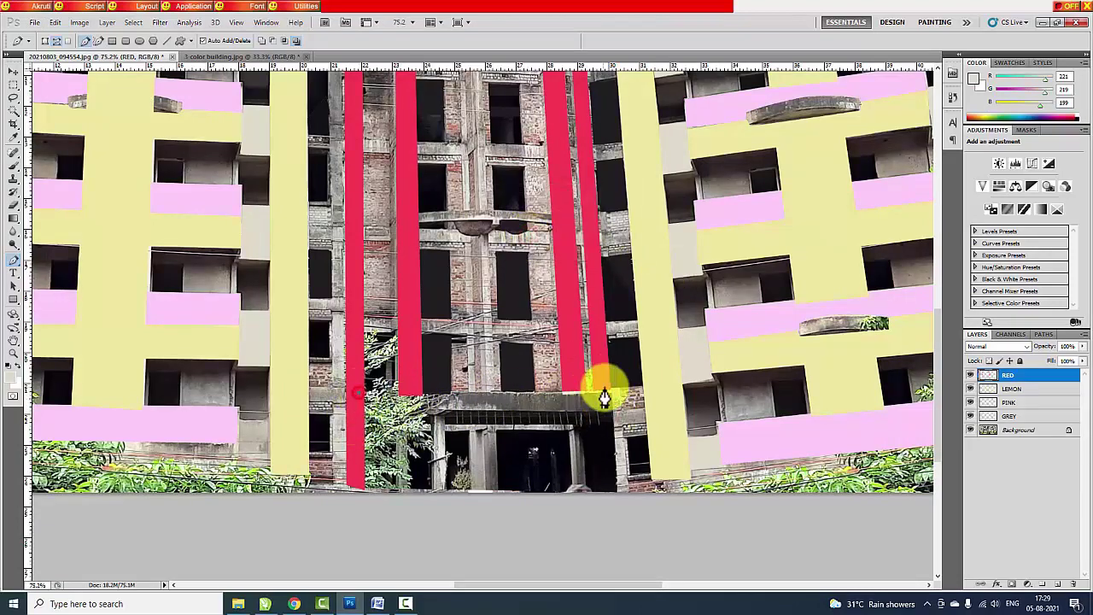
click(609, 419)
click(367, 413)
key(ctrl+Return)
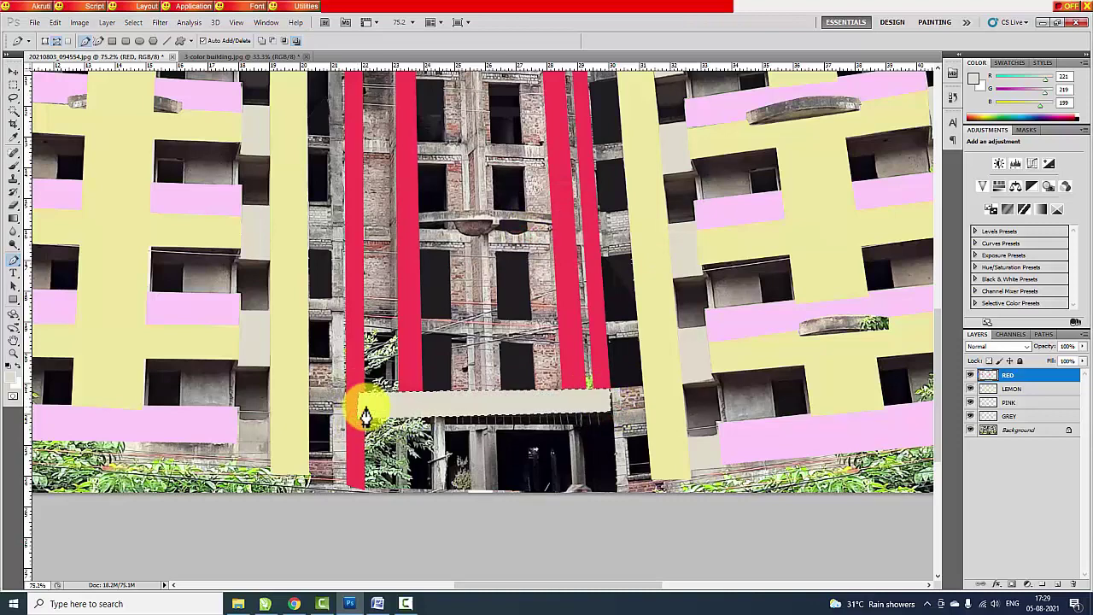
click(10, 374)
click(366, 236)
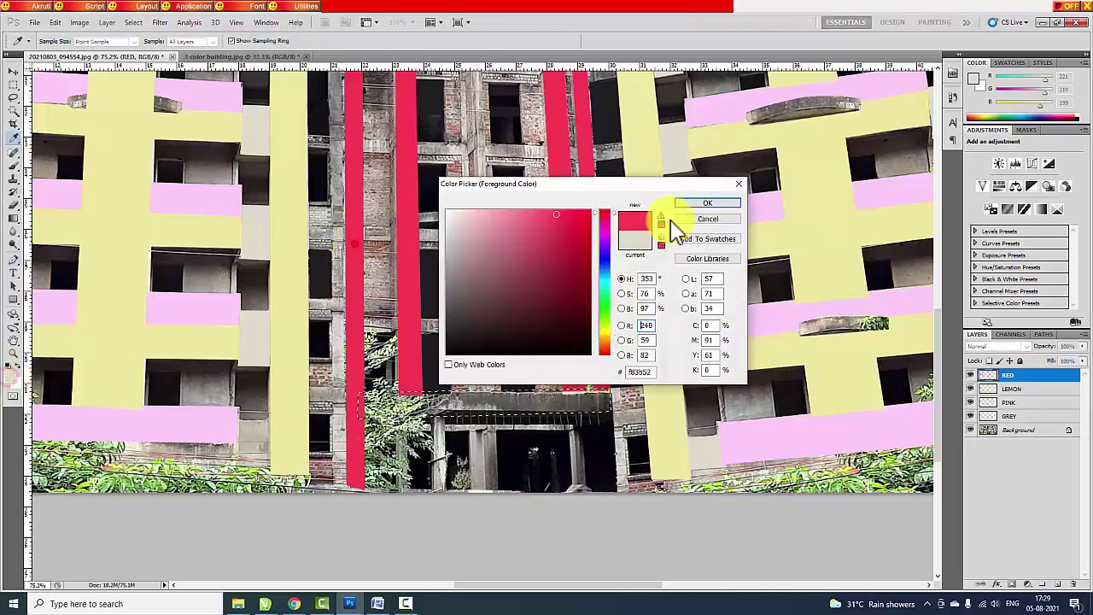
click(696, 202)
key(alt+BackSpace)
key(ctrl+d)
- Outline around the red bar's base, then zoom in closely on the central red bars
key(ctrl+minus)
key(ctrl+0)
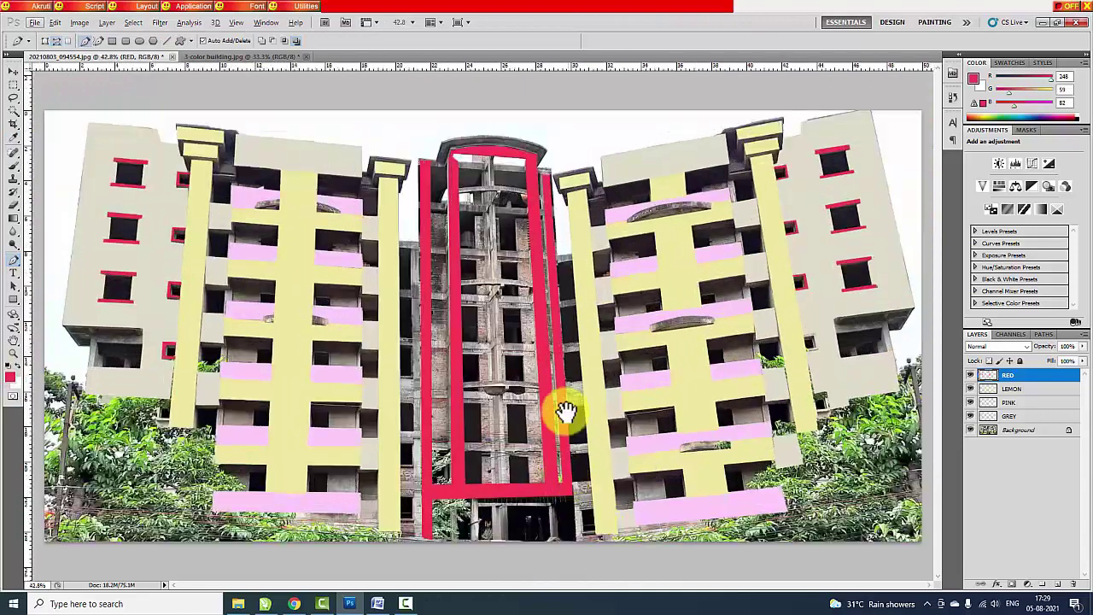
scroll(580, 404, up, 2)
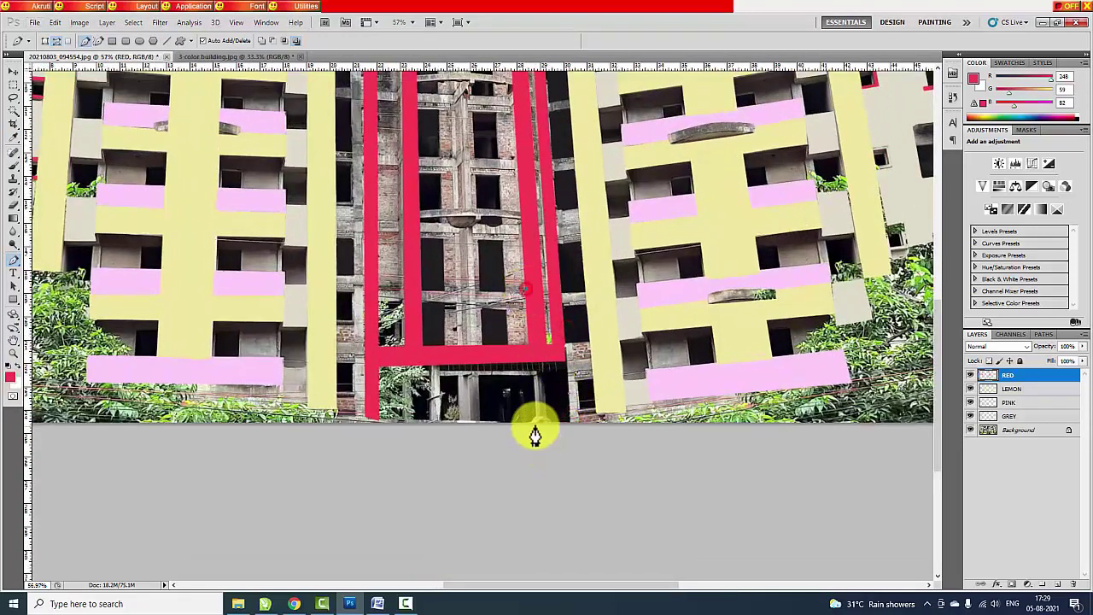
click(550, 421)
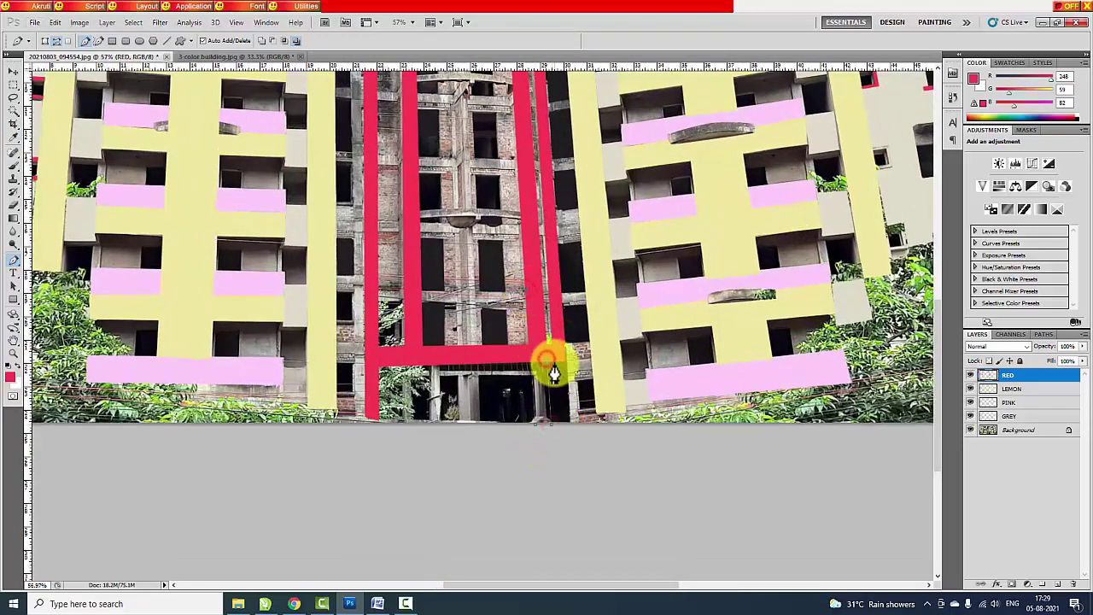
click(553, 362)
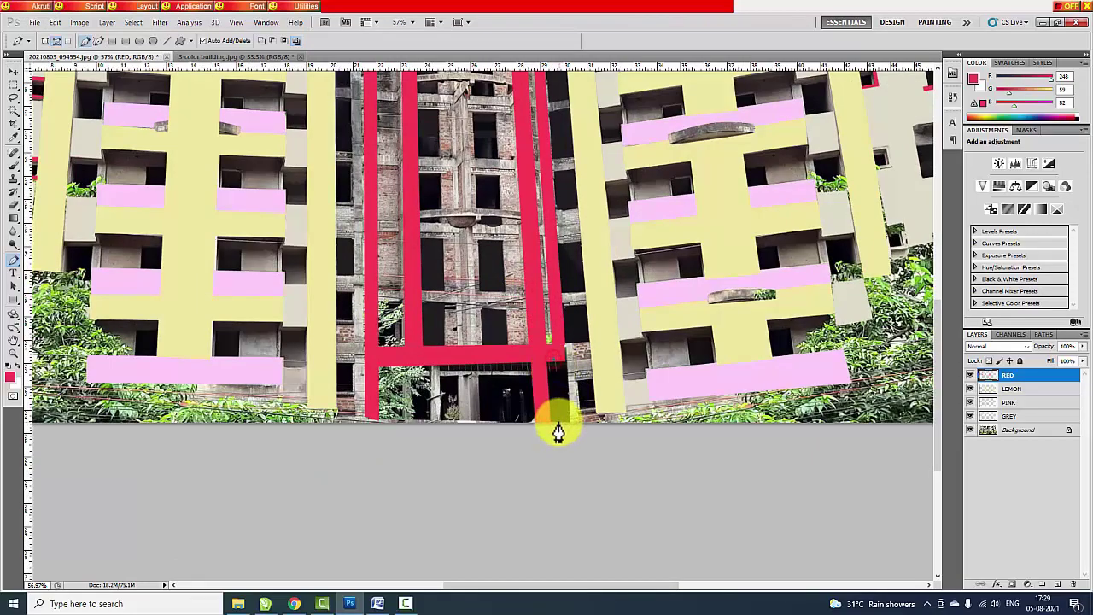
click(567, 422)
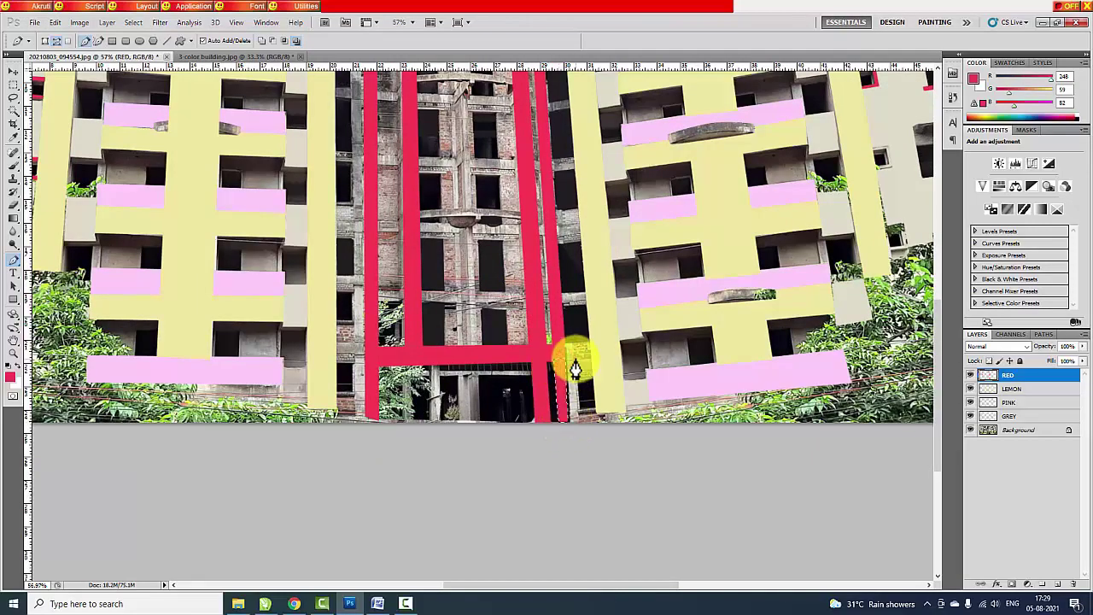
key(ctrl+0)
drag(503, 451, 463, 242)
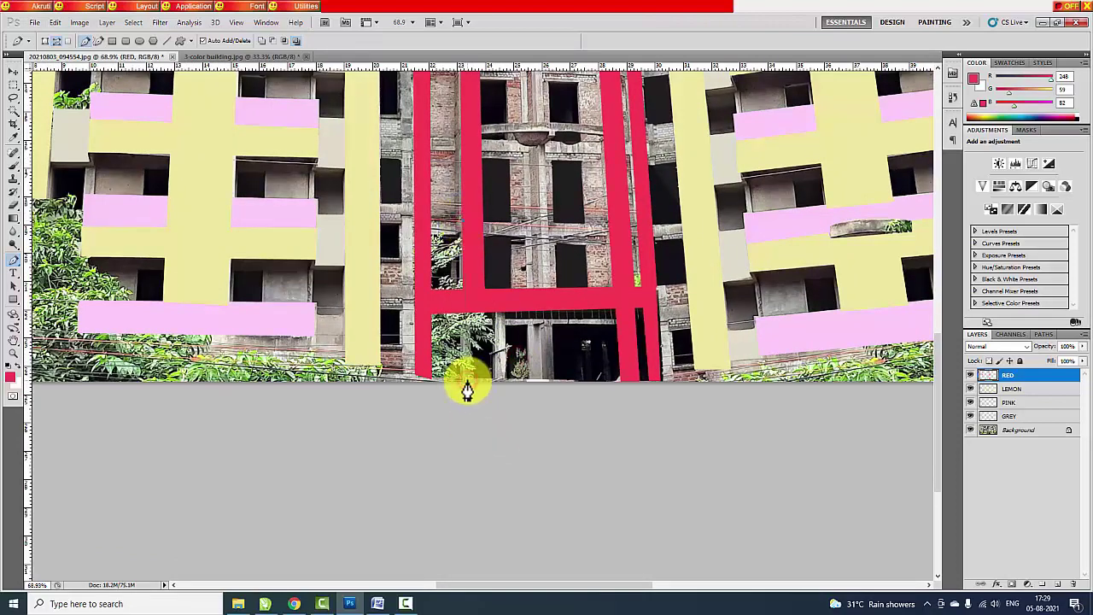
key(ctrl+0)
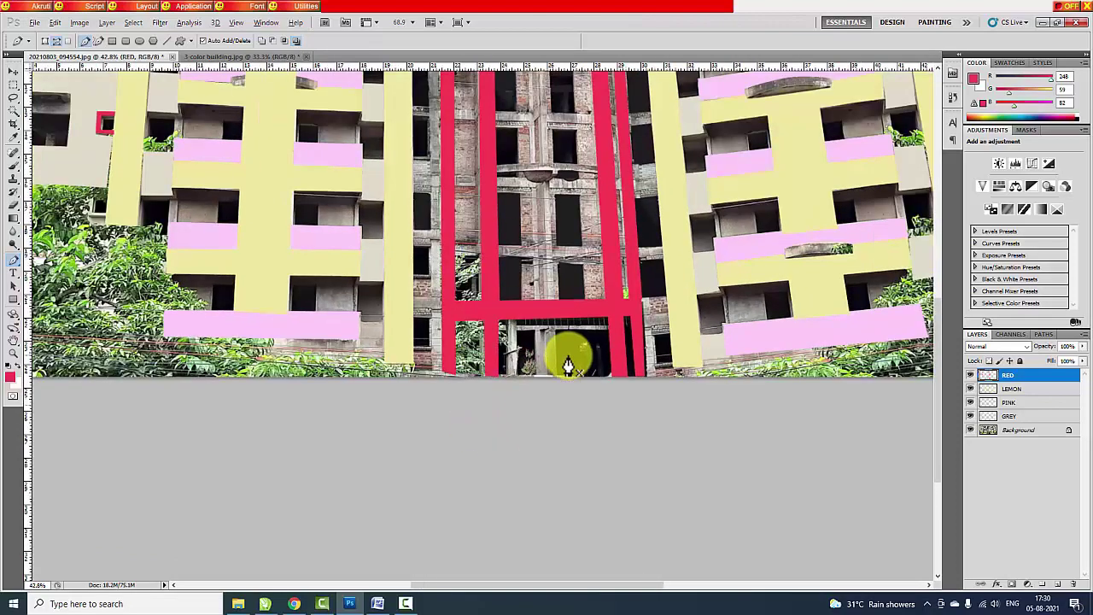
drag(568, 358, 390, 231)
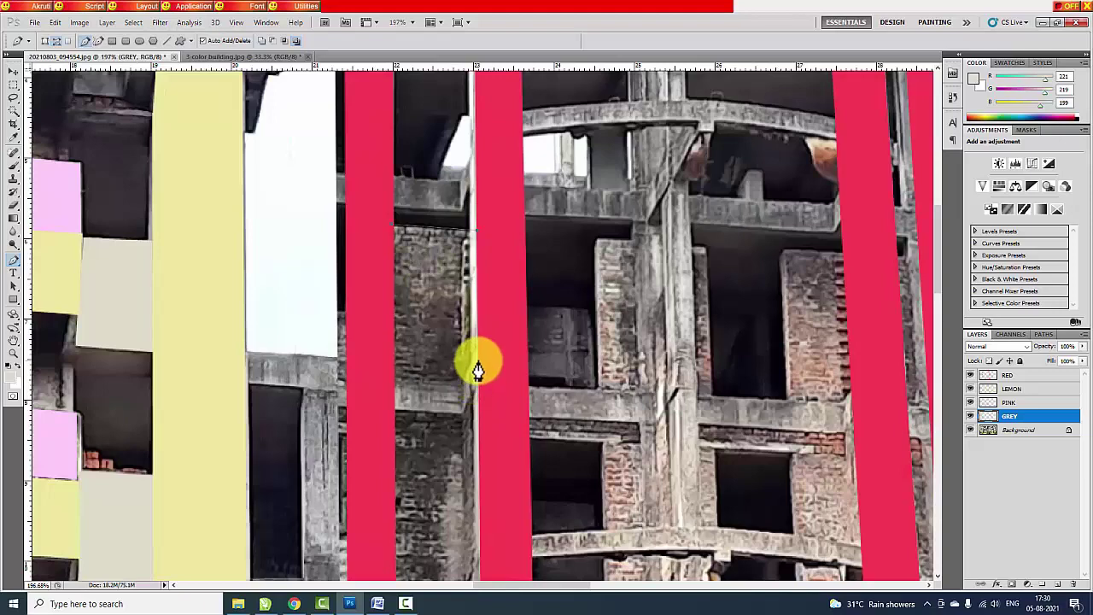
- Fill the wall strip between the red bars with light grey
click(390, 382)
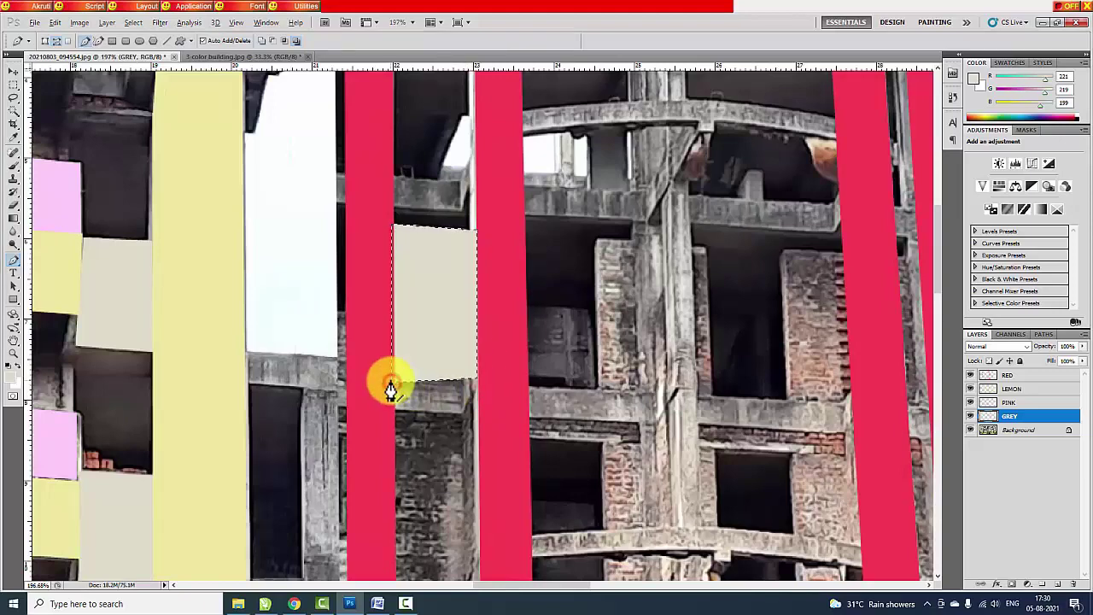
scroll(391, 367, down, 2)
click(476, 335)
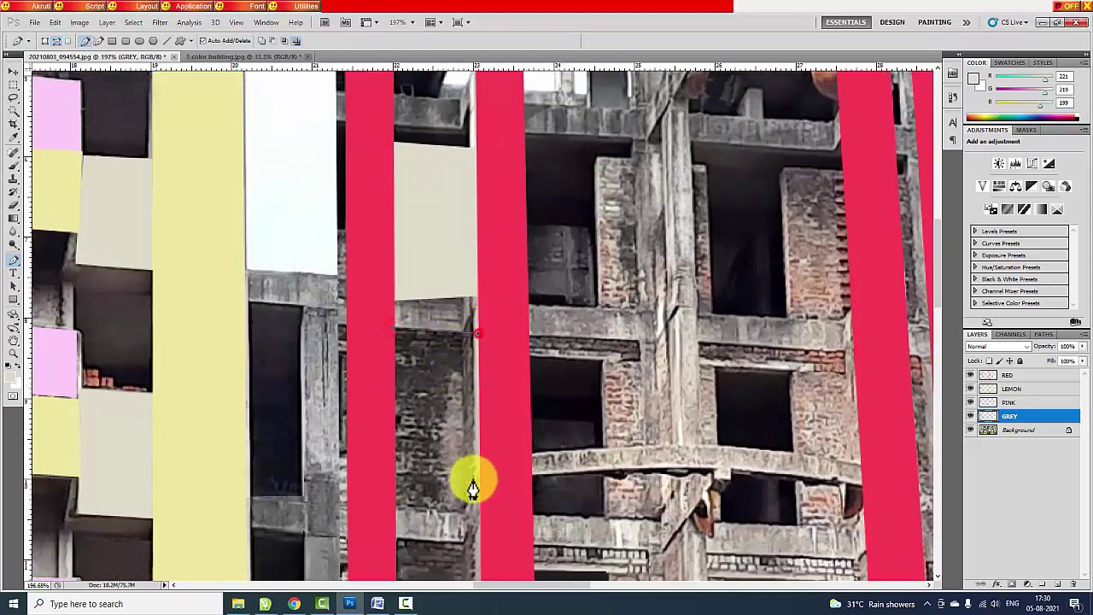
click(481, 518)
double_click(387, 516)
key(alt+BackSpace)
- Outline the lower wall strip along the red bar and fill it light grey
scroll(474, 427, down, 6)
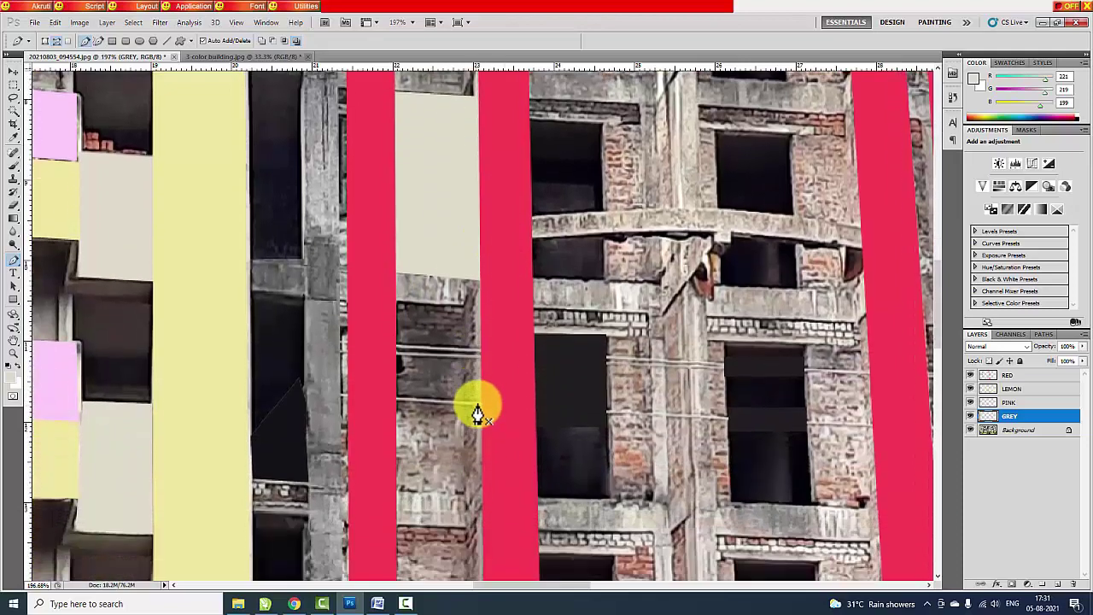
click(389, 262)
click(483, 271)
click(486, 462)
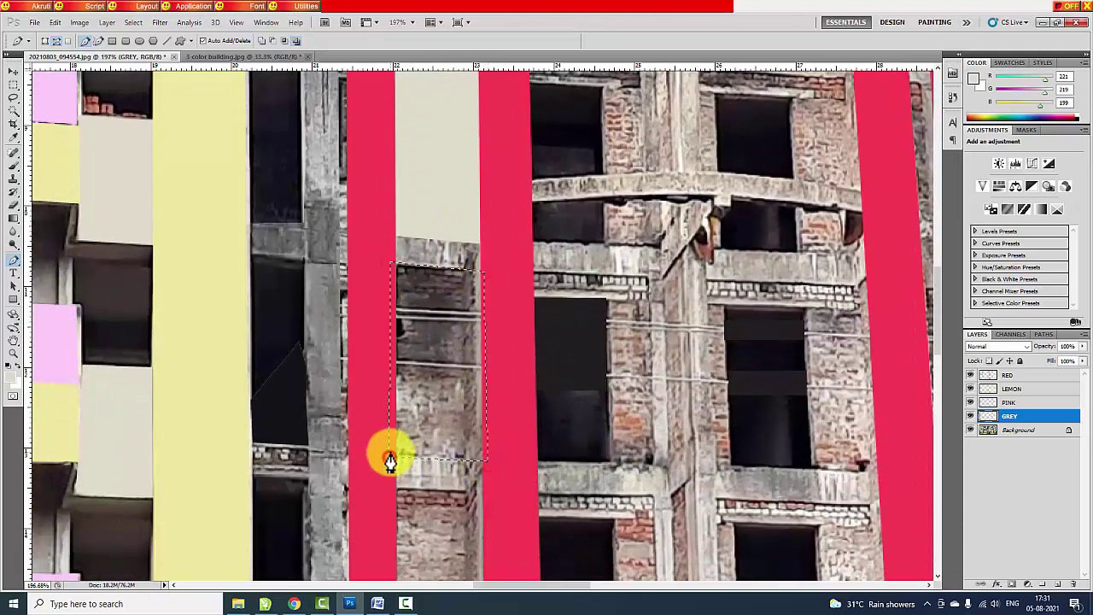
scroll(401, 368, up, 3)
click(483, 335)
scroll(502, 445, down, 3)
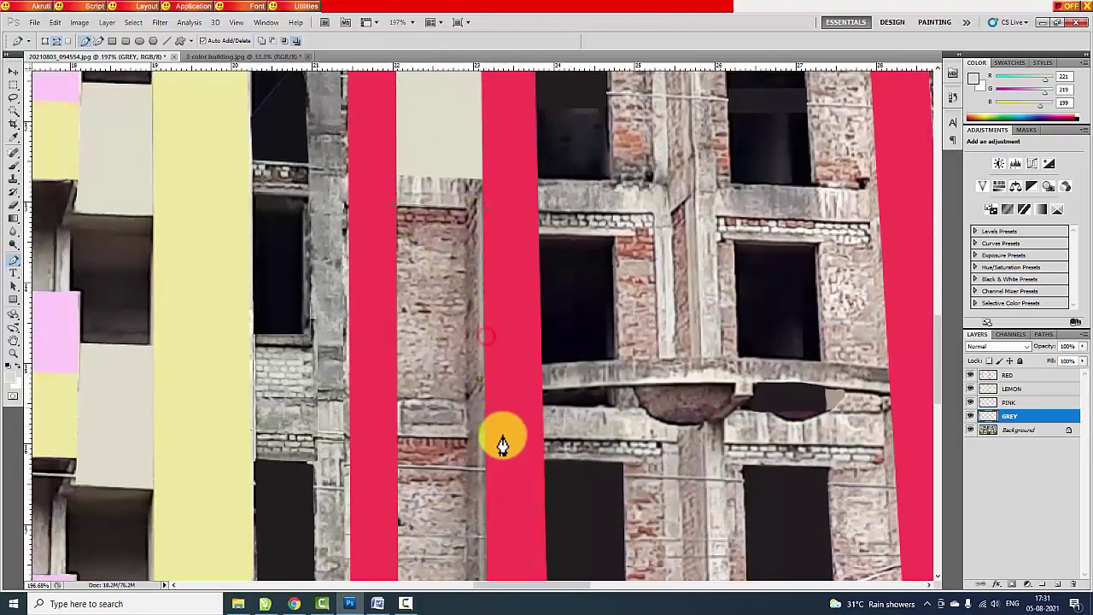
double_click(391, 407)
key(alt+BackSpace)
- Fill the next strip beside the red bar with light grey
scroll(402, 368, down, 4)
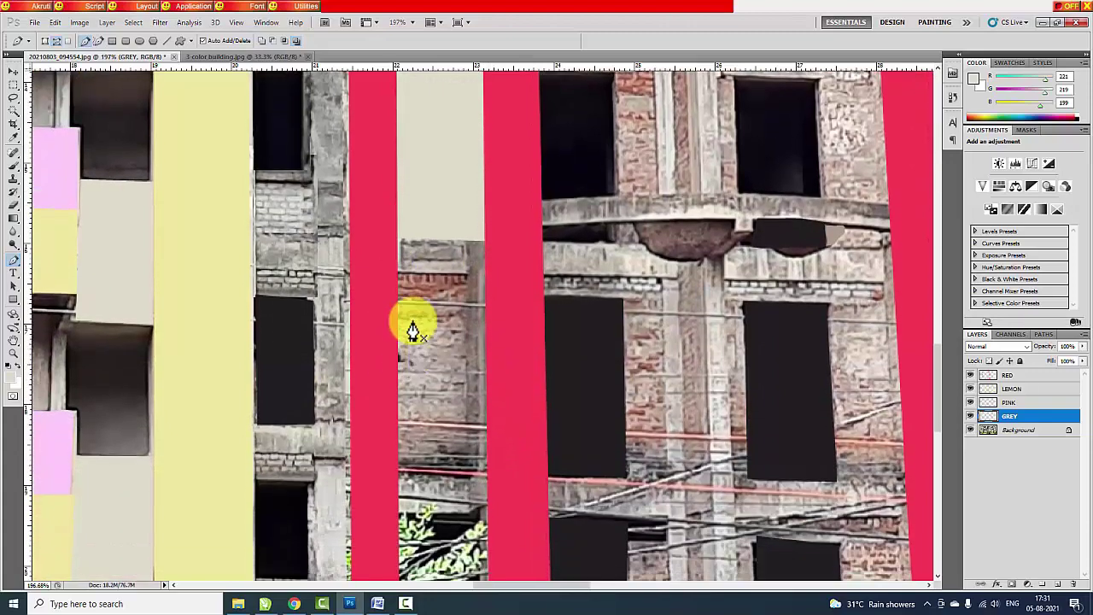
click(487, 275)
click(492, 470)
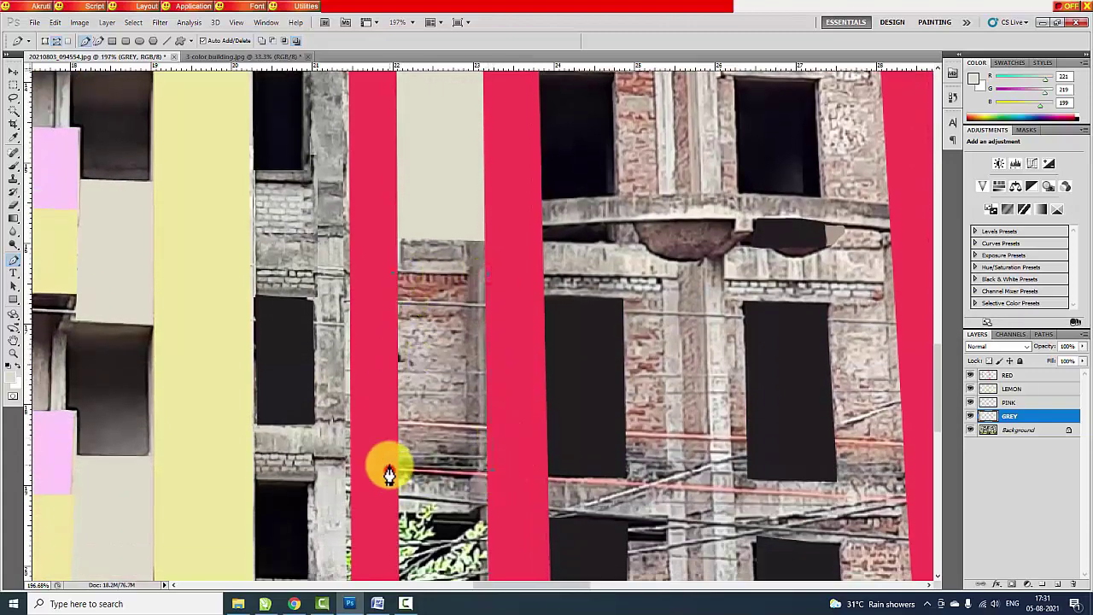
double_click(388, 474)
key(alt+BackSpace)
- Fill the pillar between the central windows with light grey
scroll(388, 474, down, 5)
click(390, 300)
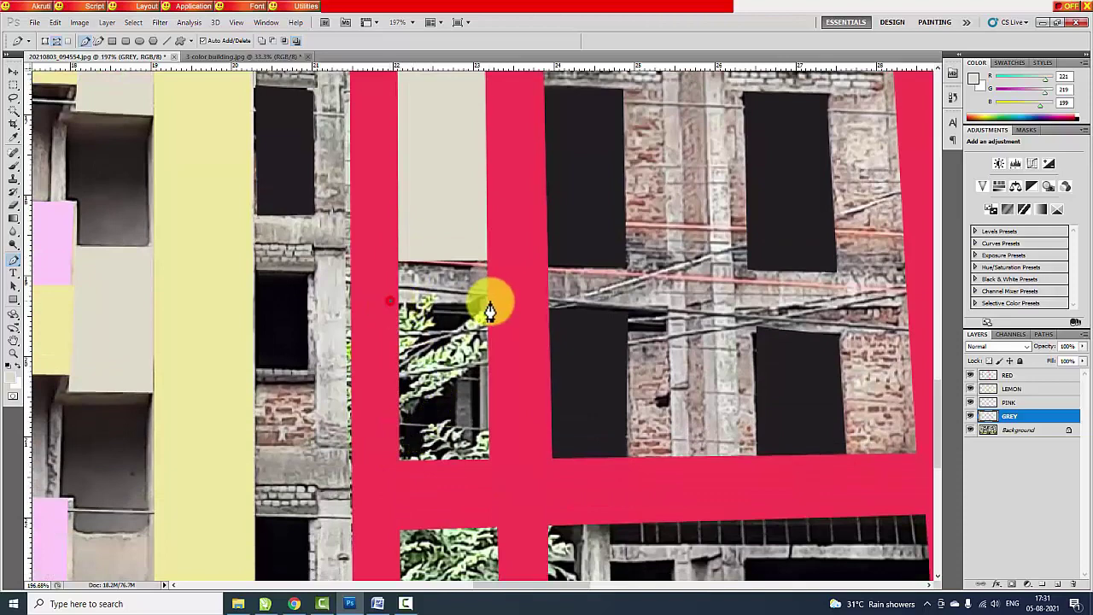
scroll(500, 474, down, 3)
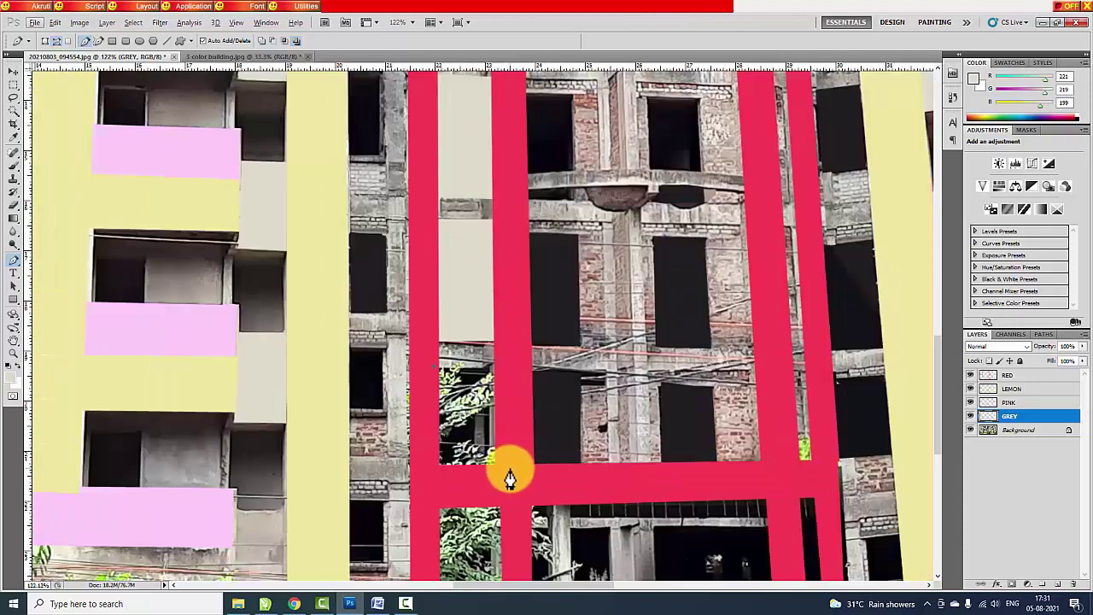
click(578, 226)
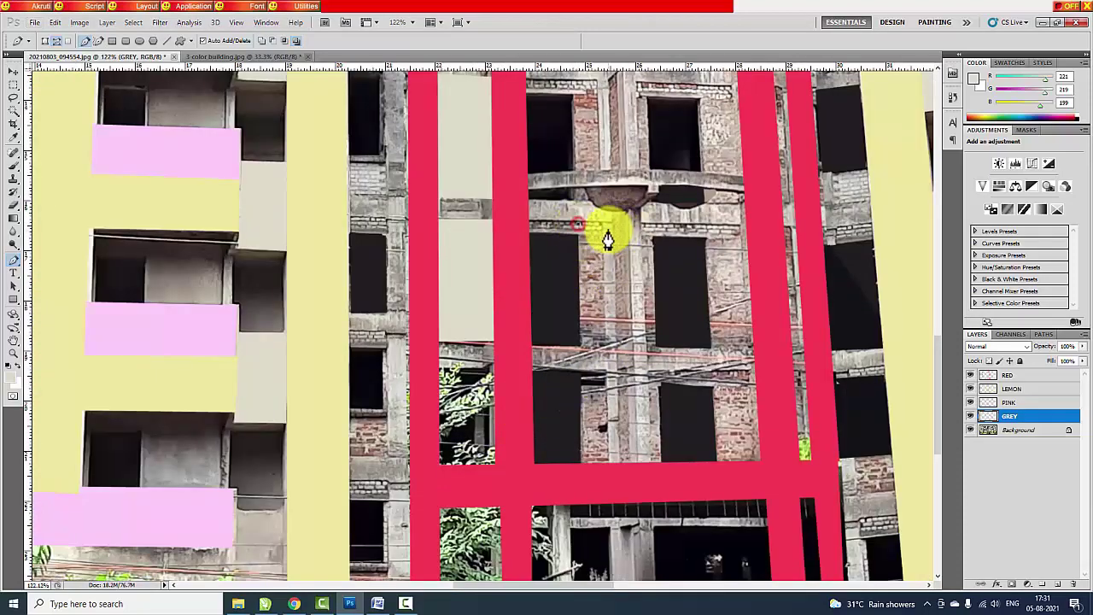
click(614, 224)
click(614, 350)
double_click(579, 350)
key(alt+BackSpace)
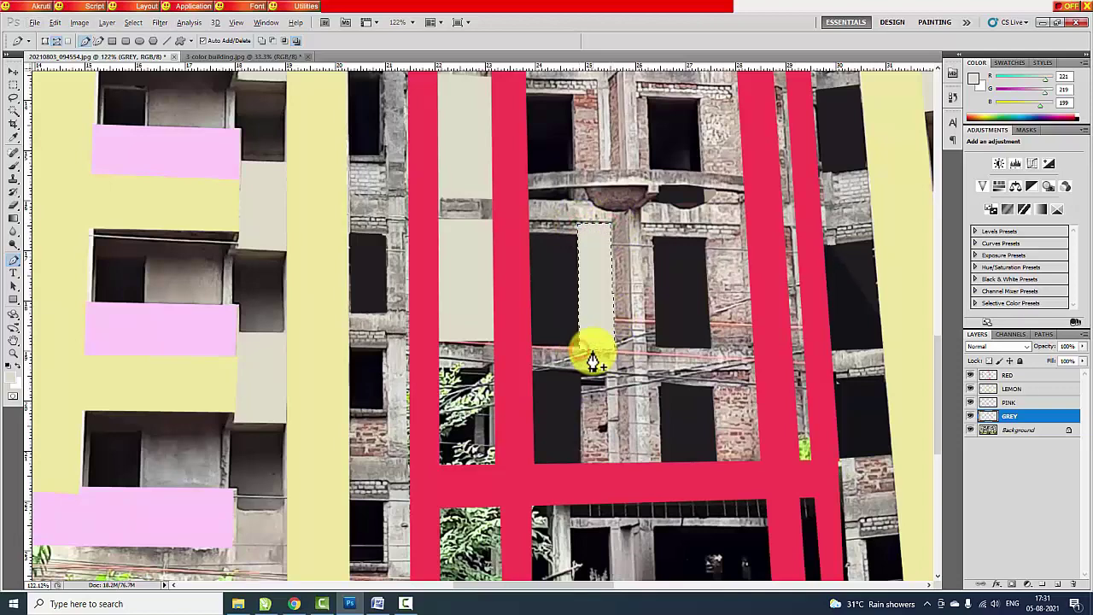
- Fill the wall piece beside the lower window with light grey
scroll(632, 479, up, 3)
click(538, 304)
click(538, 467)
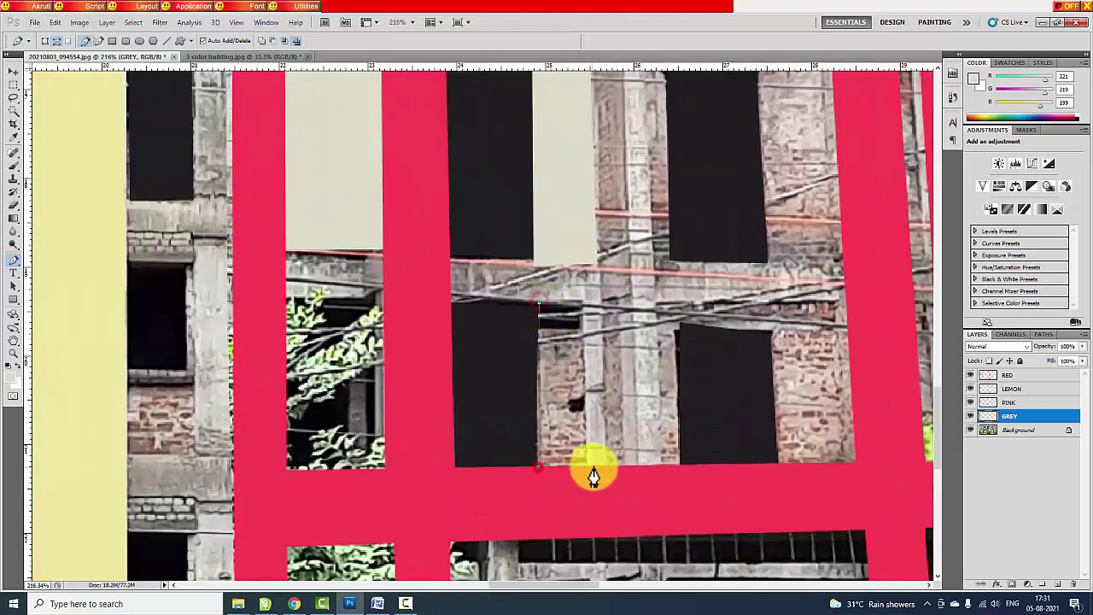
click(603, 467)
double_click(599, 272)
key(alt+BackSpace)
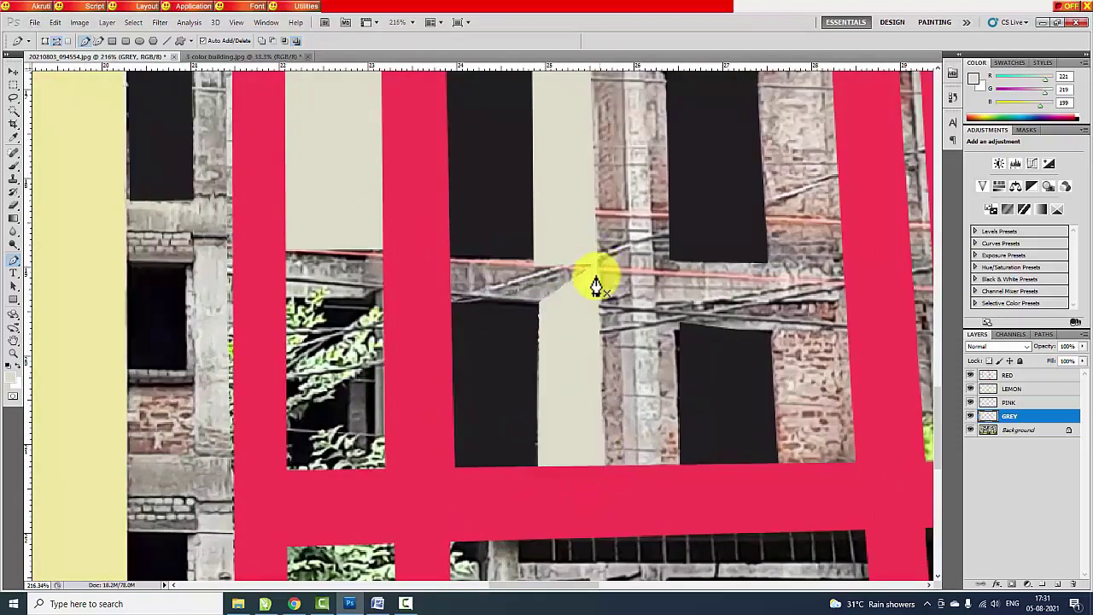
- Fill the column beside the window with light grey
scroll(525, 305, down, 5)
scroll(692, 243, up, 3)
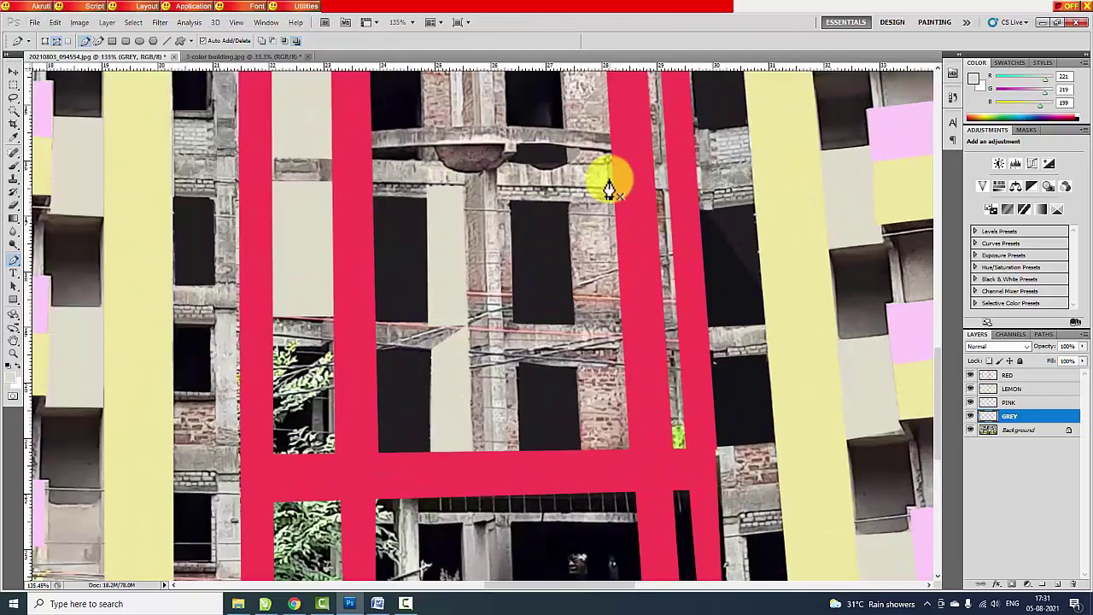
click(605, 196)
click(621, 324)
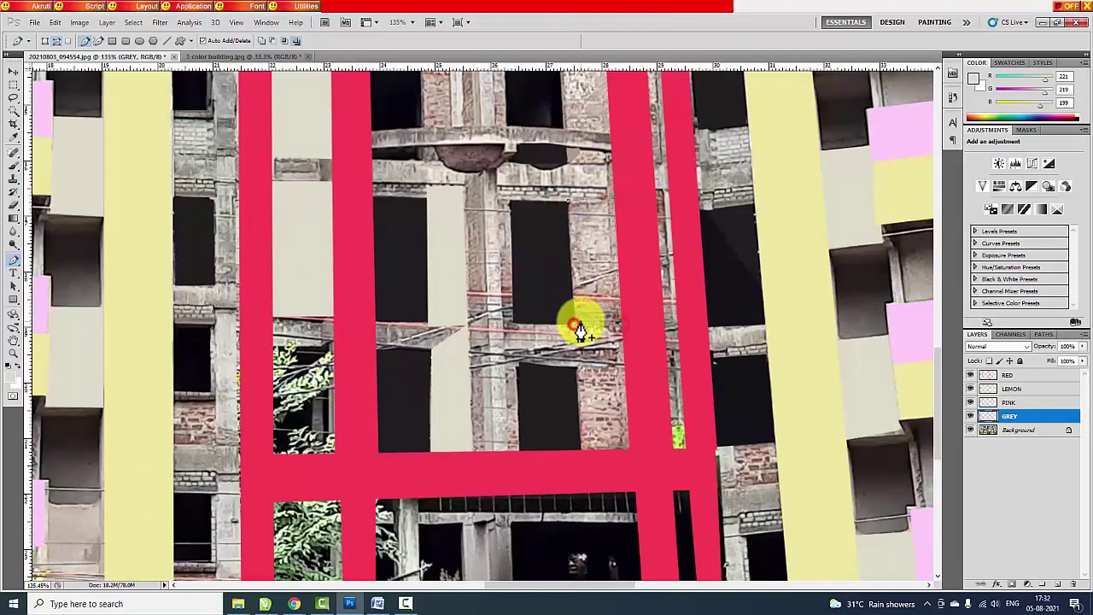
double_click(576, 327)
key(alt+BackSpace)
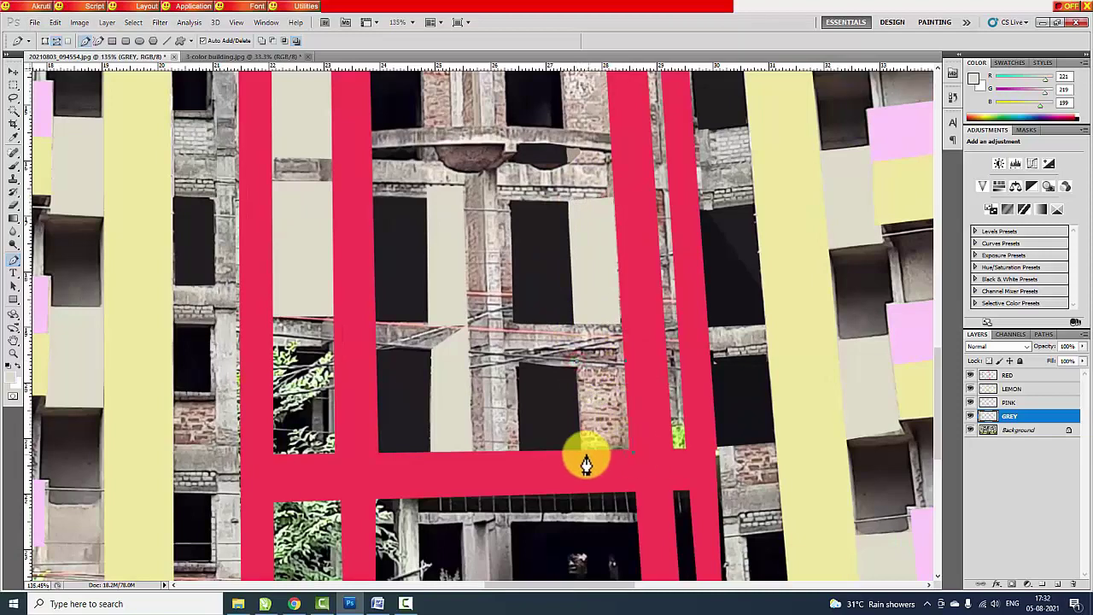
- Outline the upper-floor wall piece and fill it light grey
scroll(610, 316, up, 3)
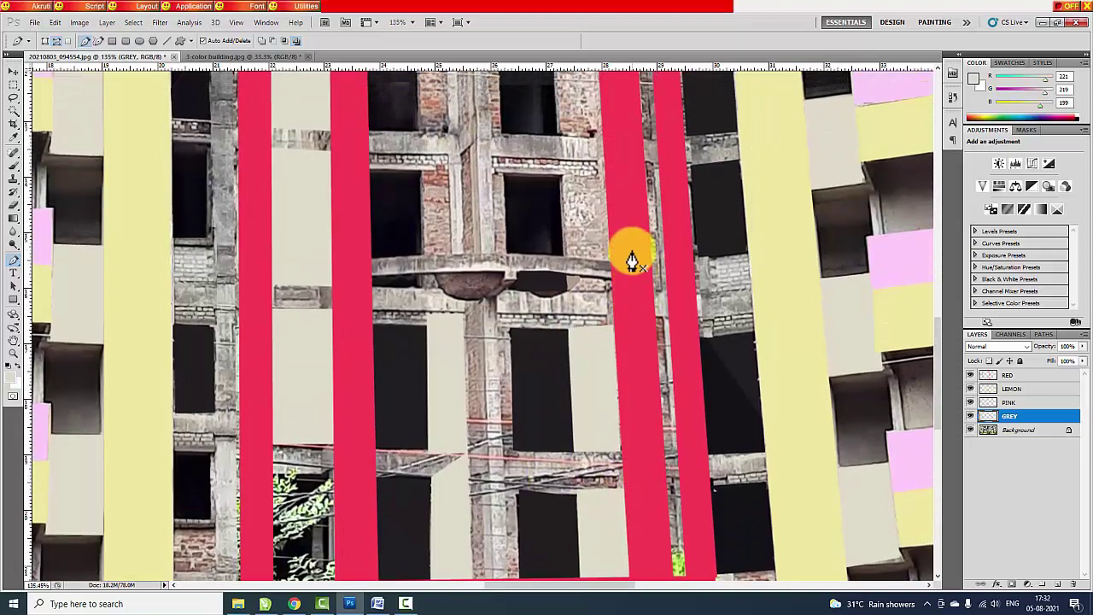
scroll(629, 256, up, 1)
click(557, 232)
click(614, 315)
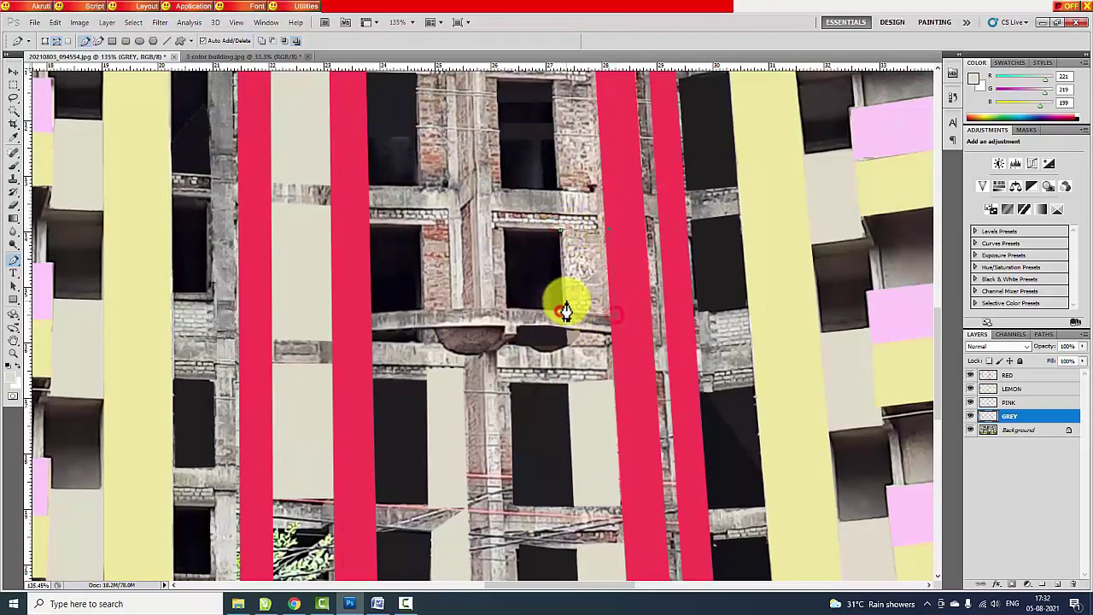
scroll(566, 305, up, 2)
click(600, 181)
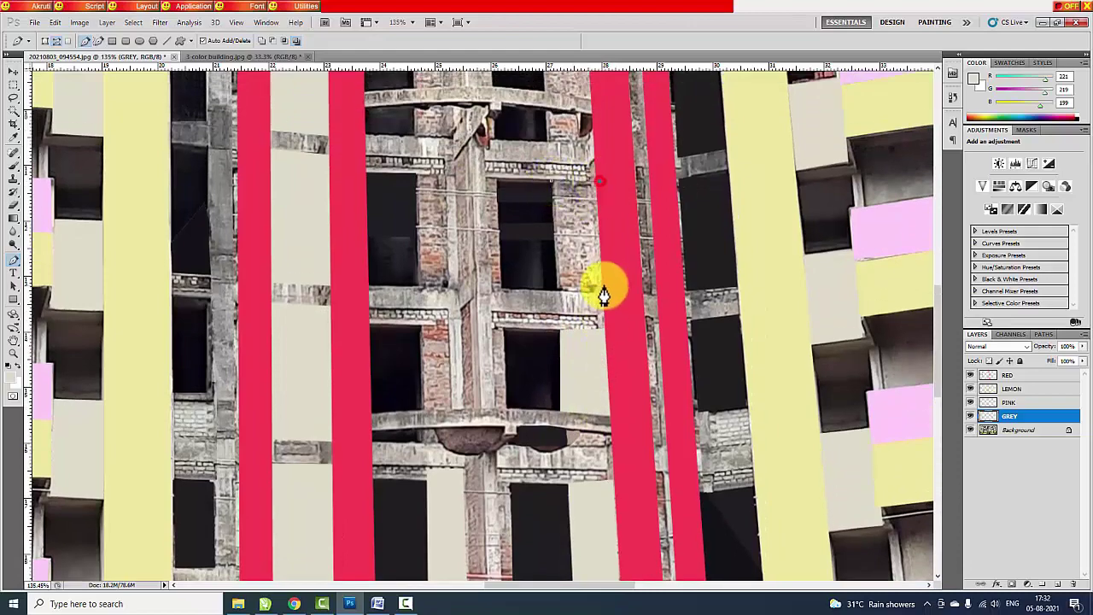
click(602, 291)
click(555, 291)
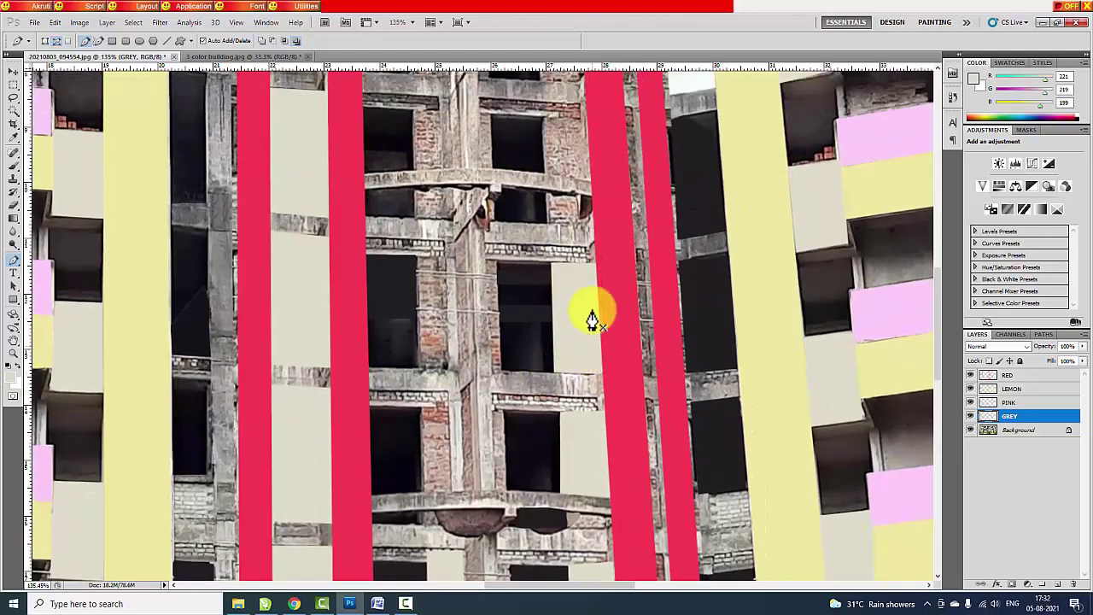
- Outline the wall piece by the red bar and begin the arched ledge outline
scroll(590, 316, up, 3)
click(547, 376)
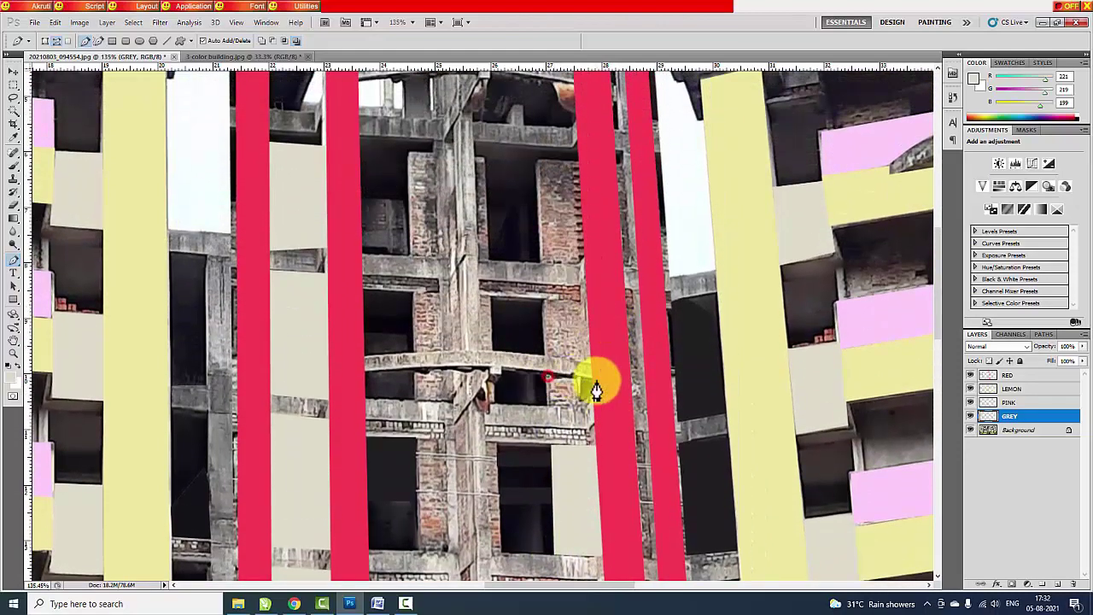
click(596, 408)
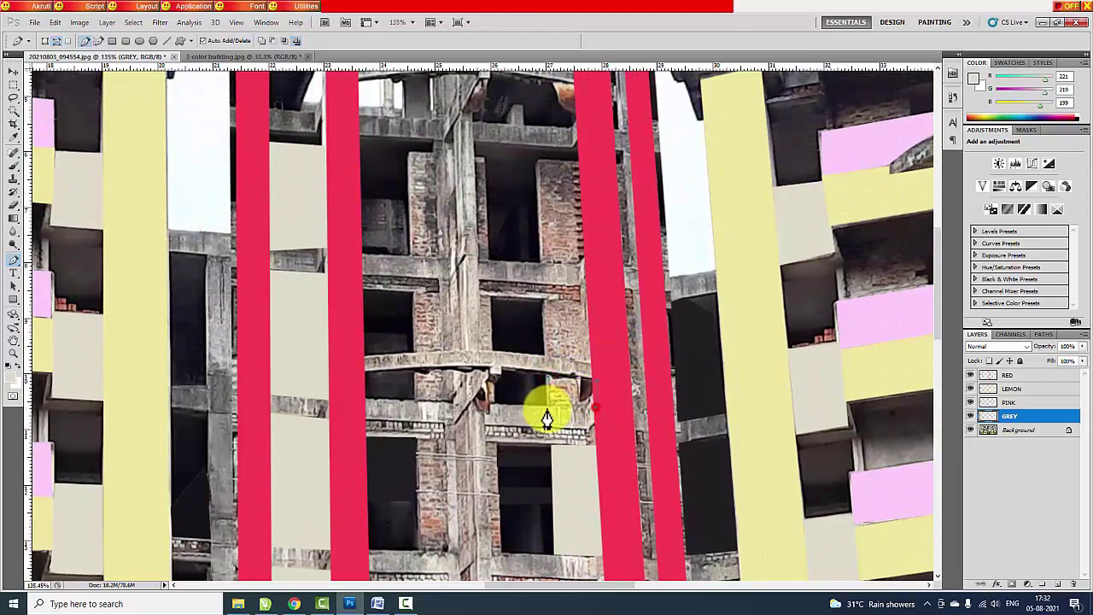
click(543, 299)
click(593, 364)
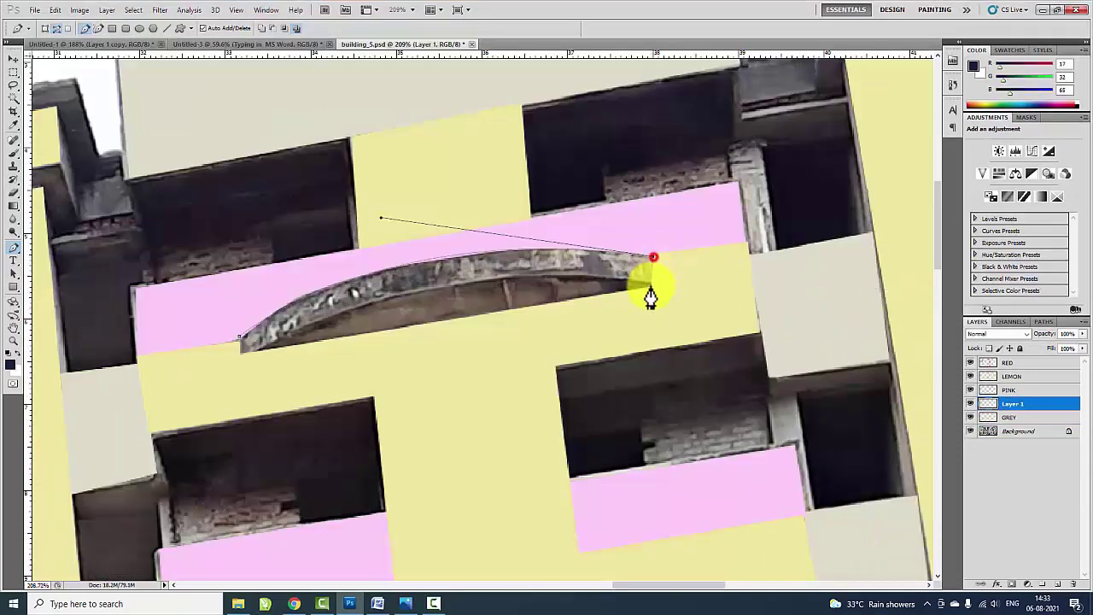
click(652, 286)
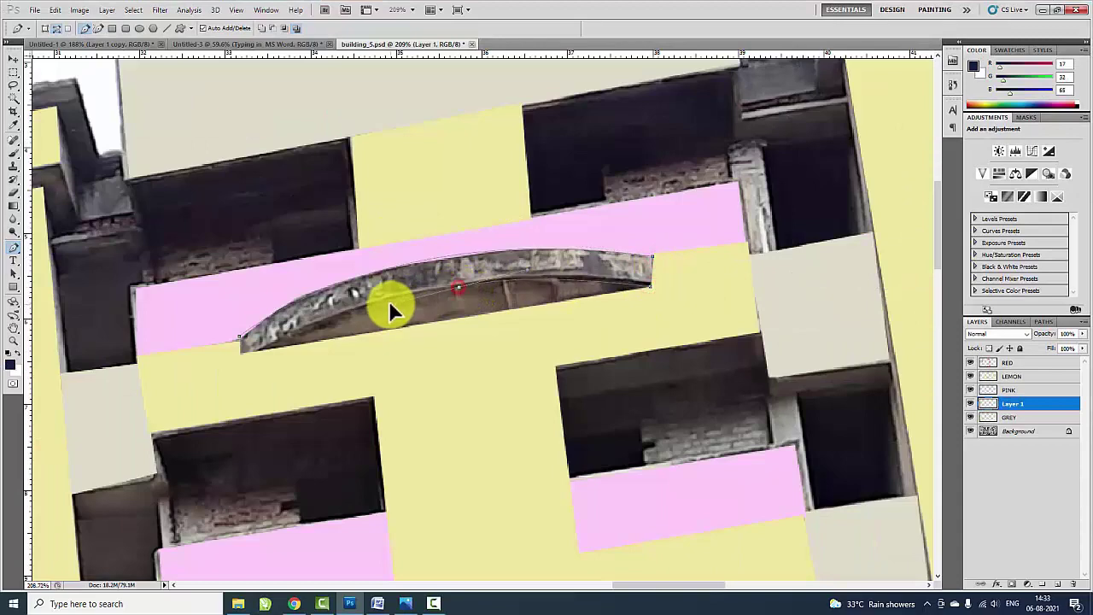
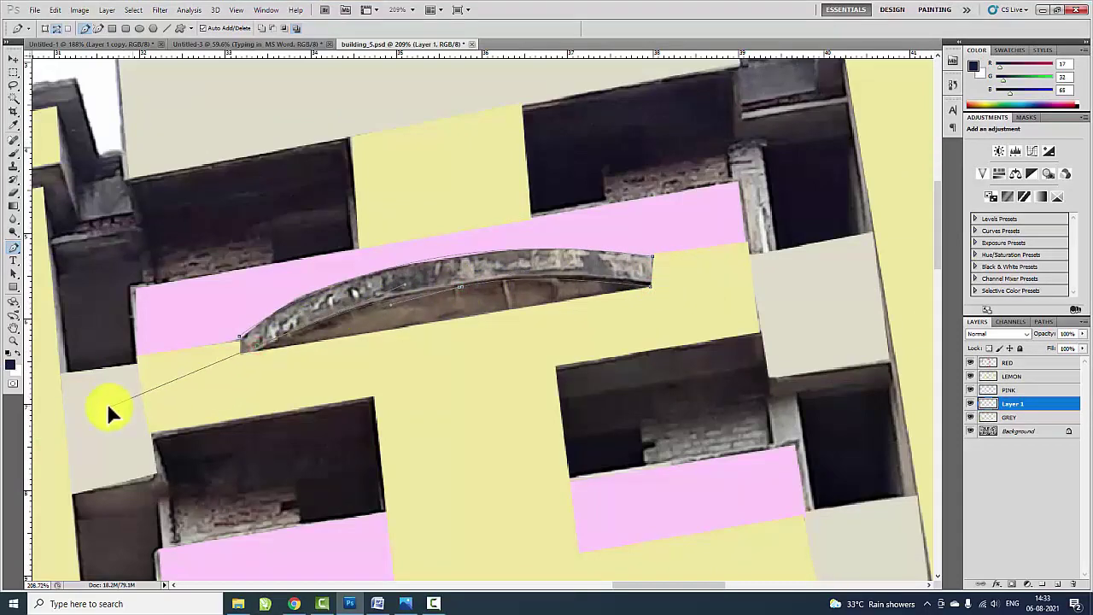
- Close the Pen path around the roof arch and load it as a selection
scroll(257, 344, up, 2)
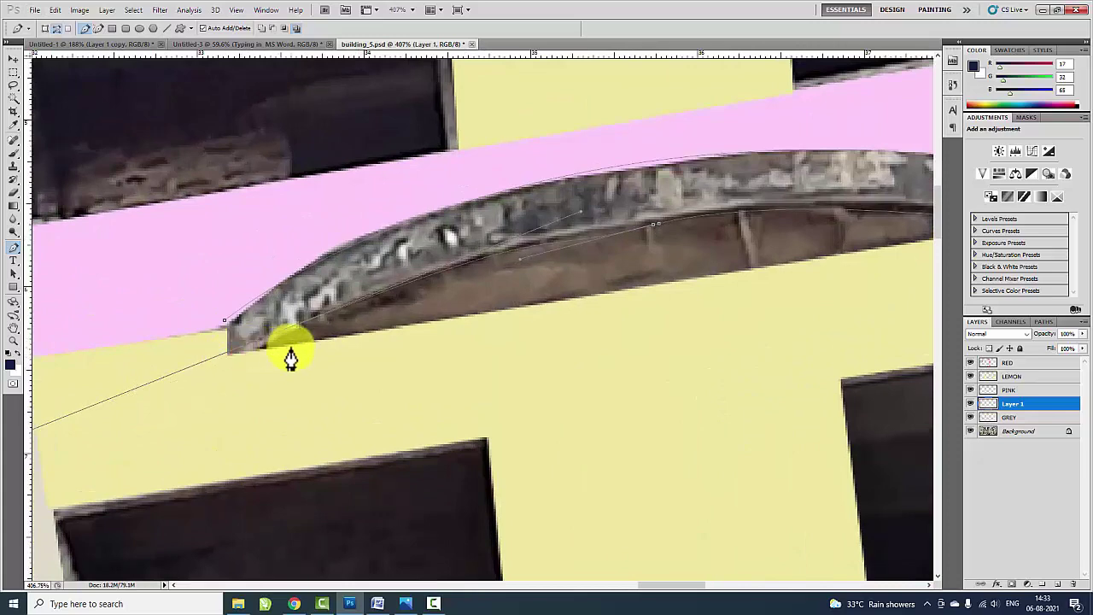
click(227, 321)
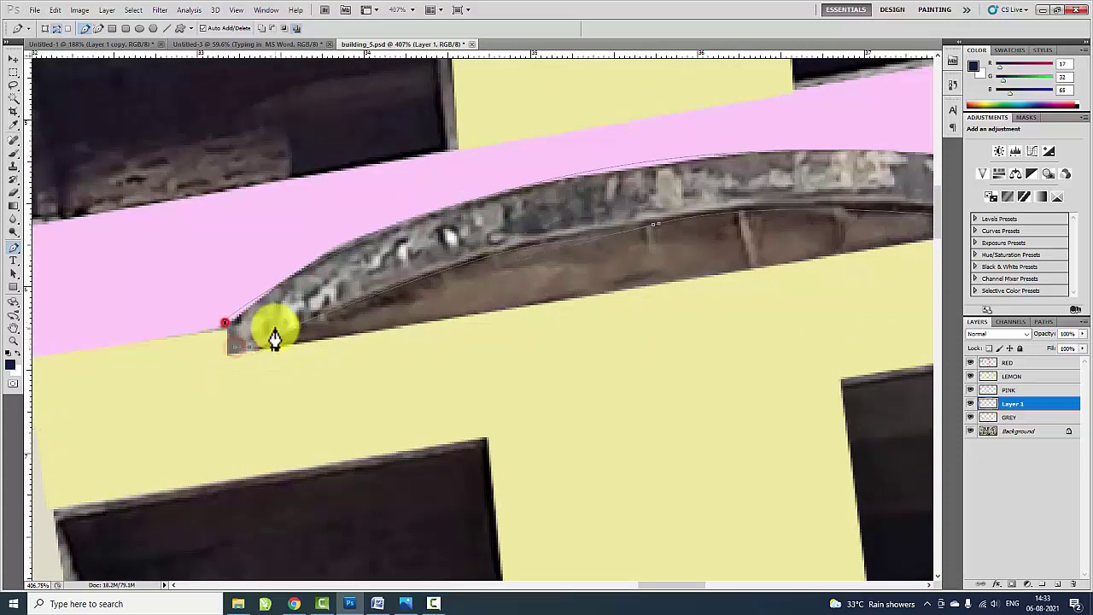
key(ctrl+Return)
- Fill the arch selection with light sky-blue RGB 109/207/246
click(10, 365)
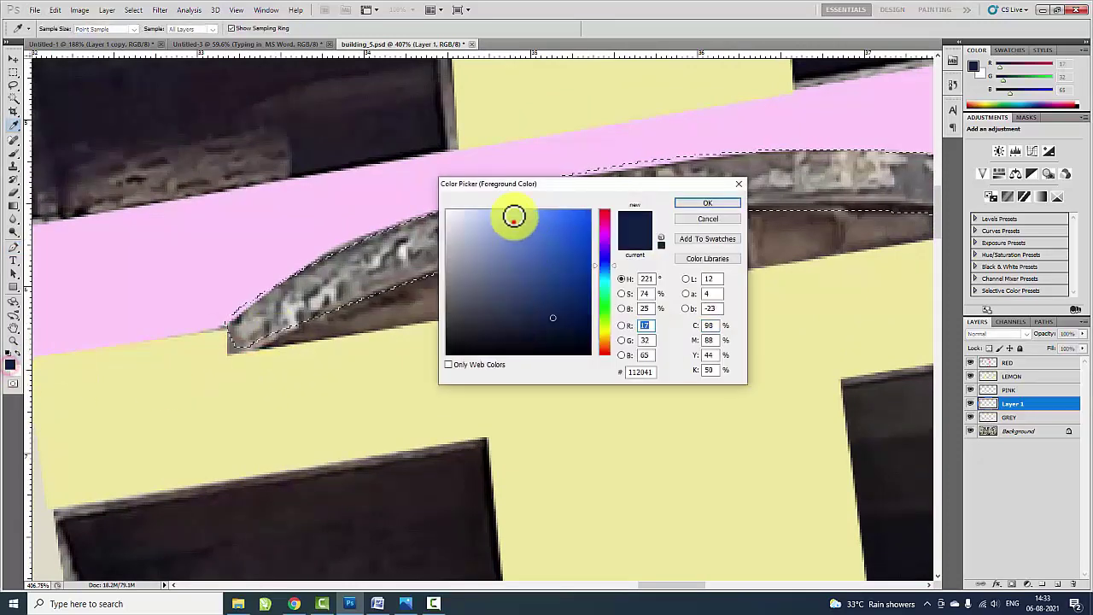
click(514, 216)
text(55)
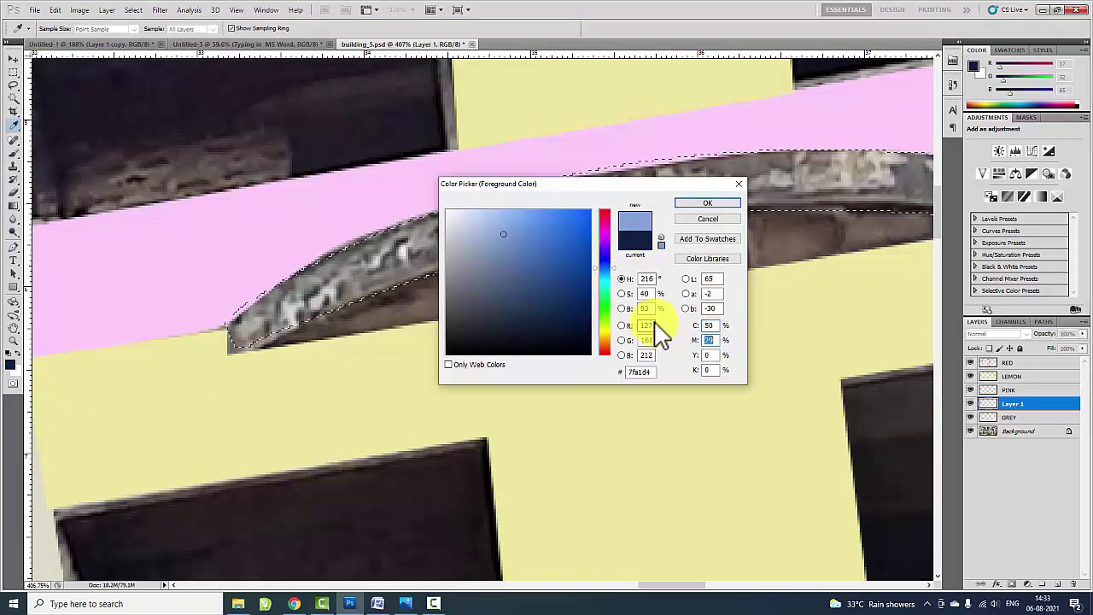
key(Tab)
text(0)
key(Return)
key(alt+BackSpace)
scroll(657, 333, down, 3)
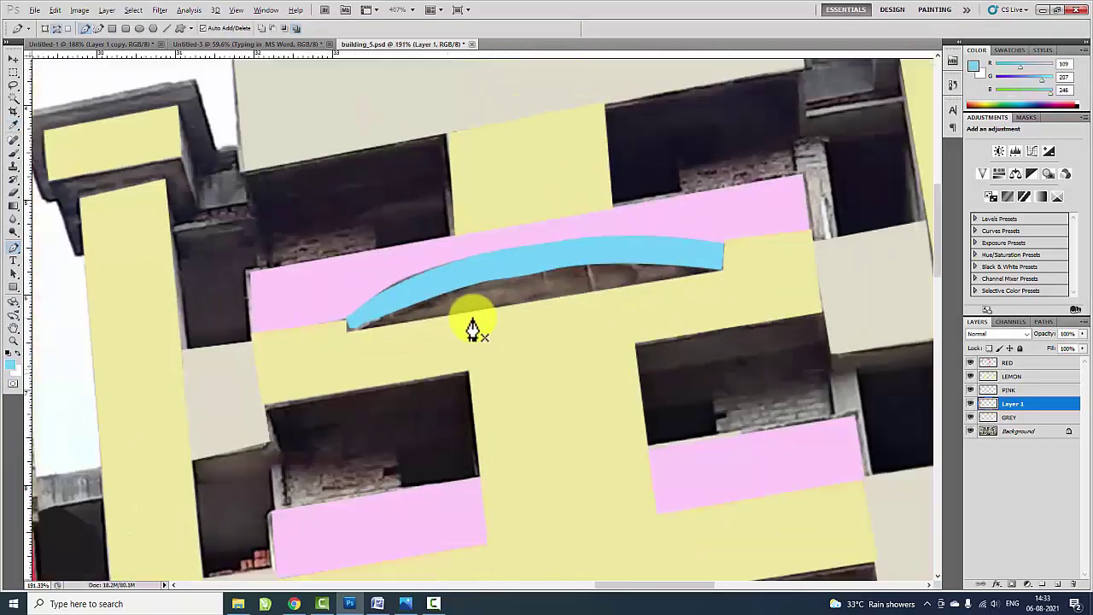
scroll(470, 324, down, 3)
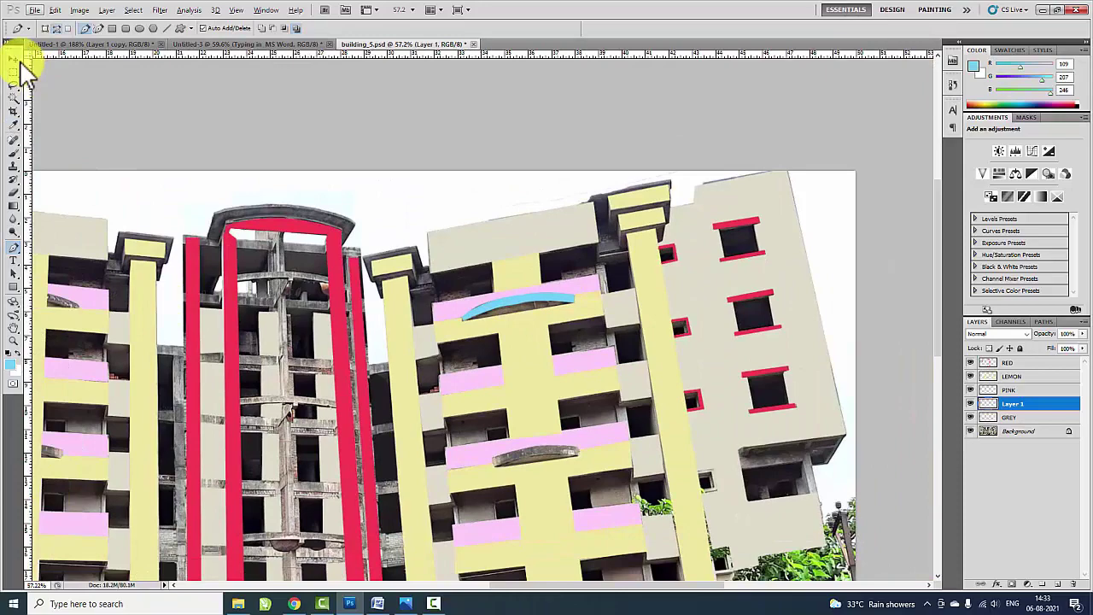
- Copy the blue arch onto a lower balcony, bring it to front, and rotate it to the slab
click(14, 58)
scroll(520, 313, up, 1)
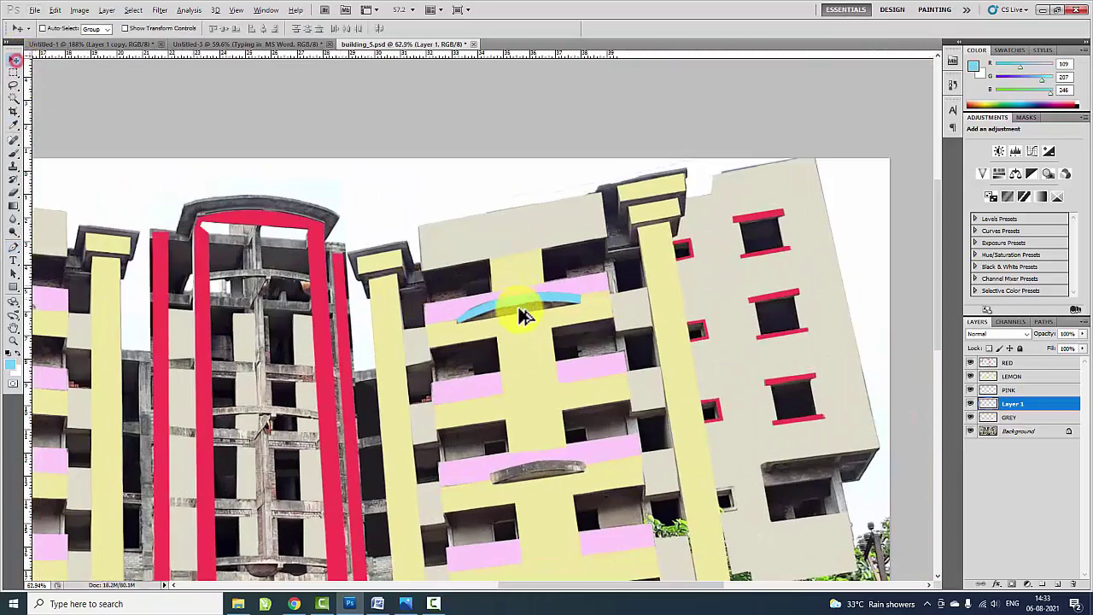
scroll(530, 314, up, 1)
drag(530, 306, 559, 483)
key(ctrl+shift+bracketright)
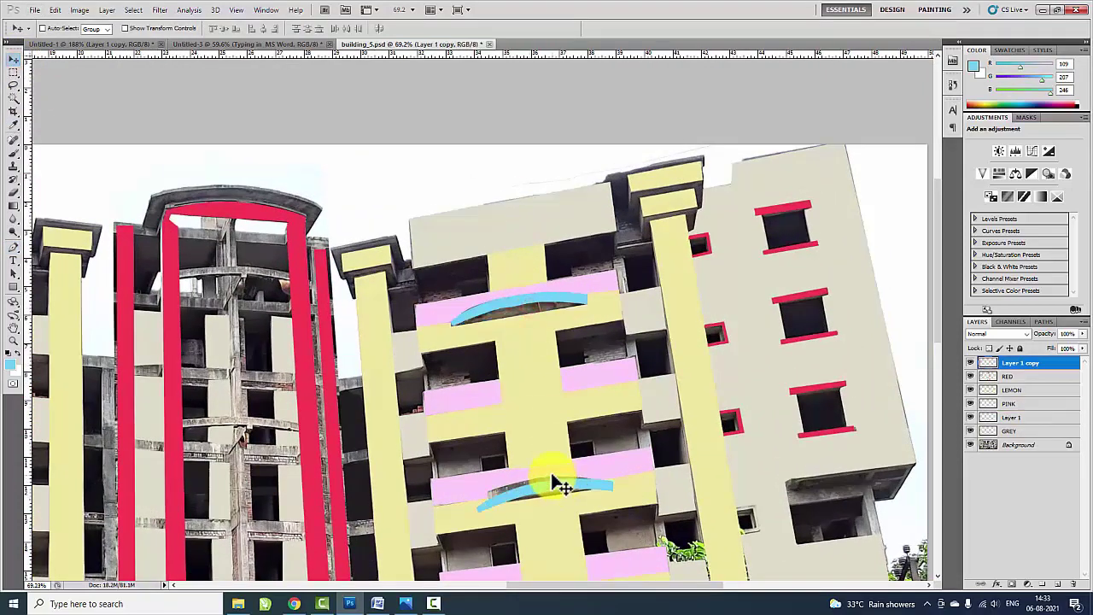
scroll(568, 511, up, 3)
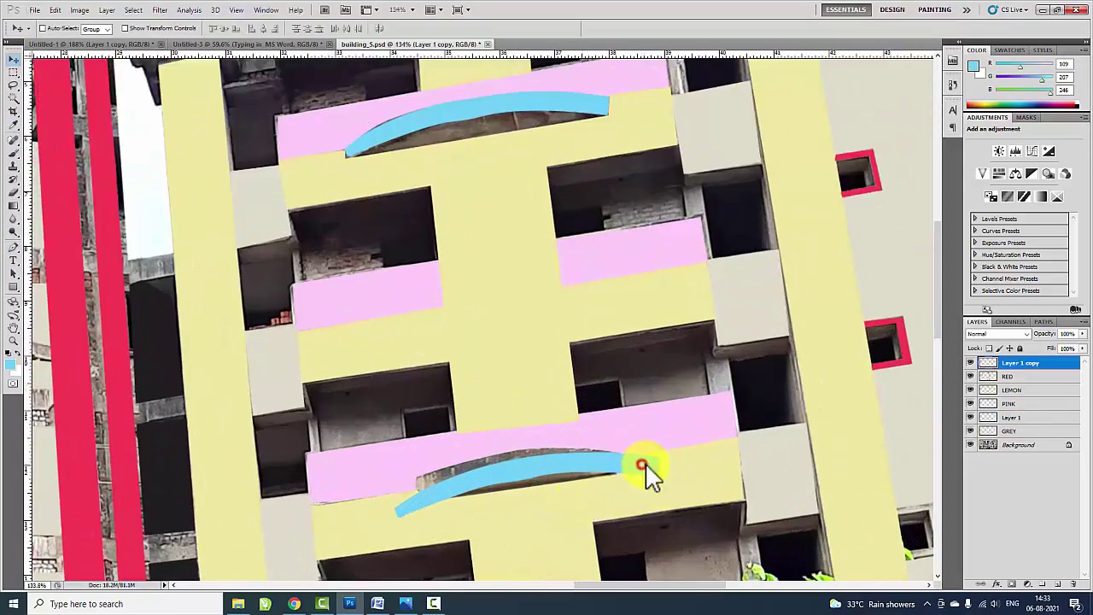
key(ctrl+t)
mouse_move(654, 518)
mouse_down()
mouse_move(676, 461)
mouse_move(629, 488)
mouse_up()
key(Return)
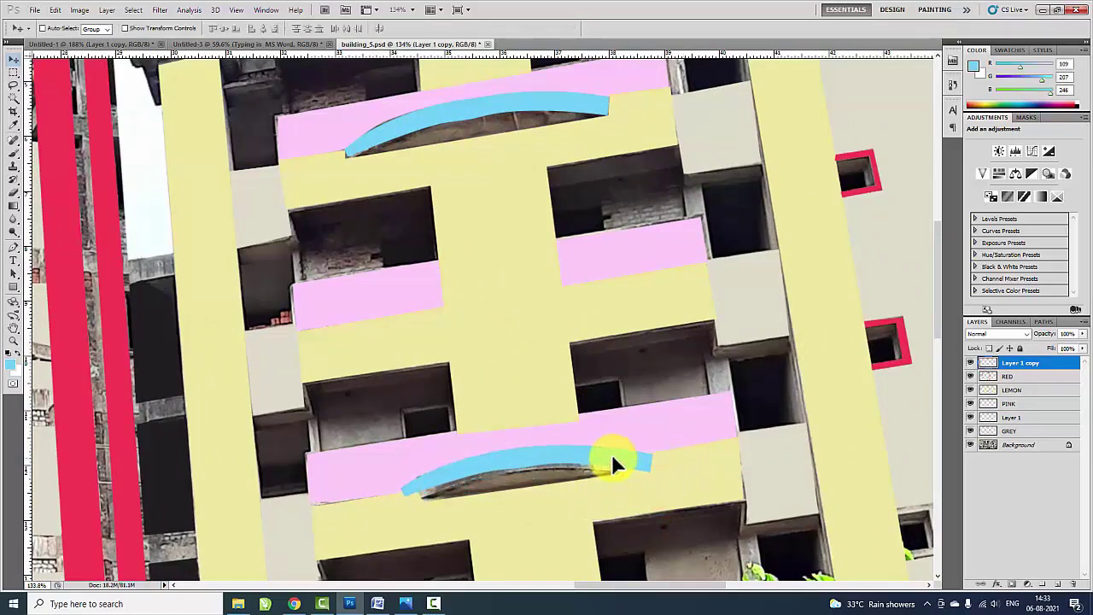
- Resize the arch copy so it matches the balcony slab's width
scroll(613, 456, up, 3)
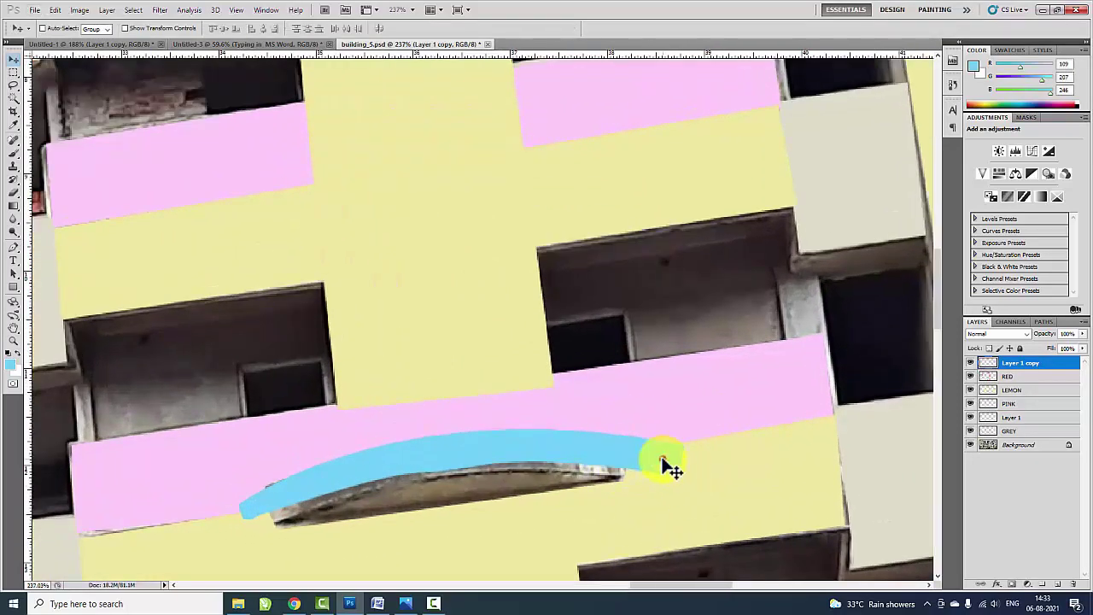
key(ctrl+t)
drag(682, 504, 664, 506)
key(Return)
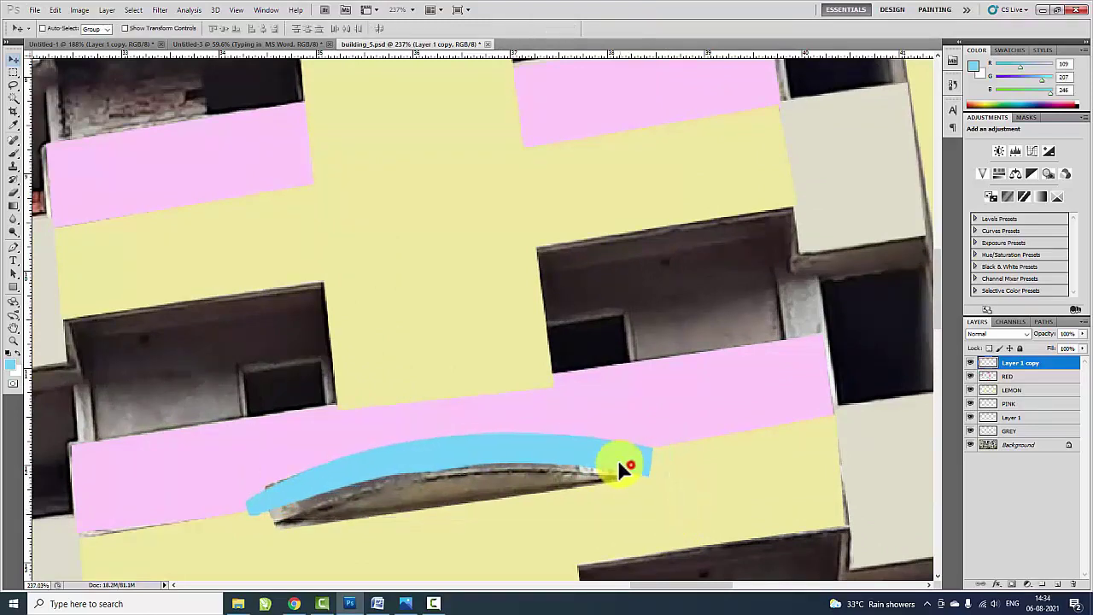
key(ctrl+t)
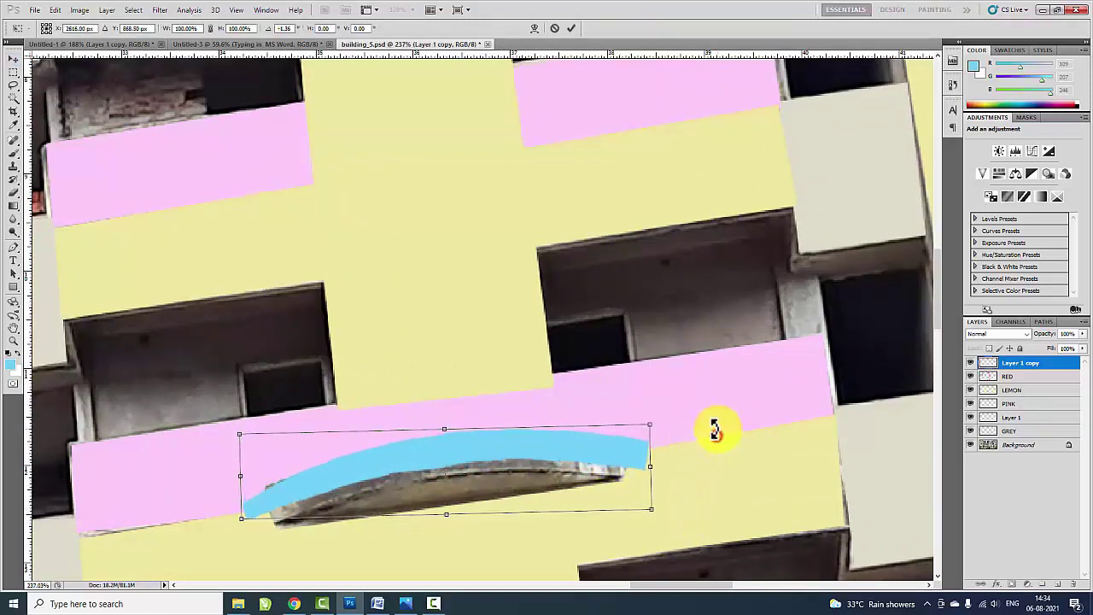
key(Return)
- Trim the excess left end of the arch copy with the Lasso and nudge it into place
click(13, 81)
key(Delete)
drag(210, 463, 248, 461)
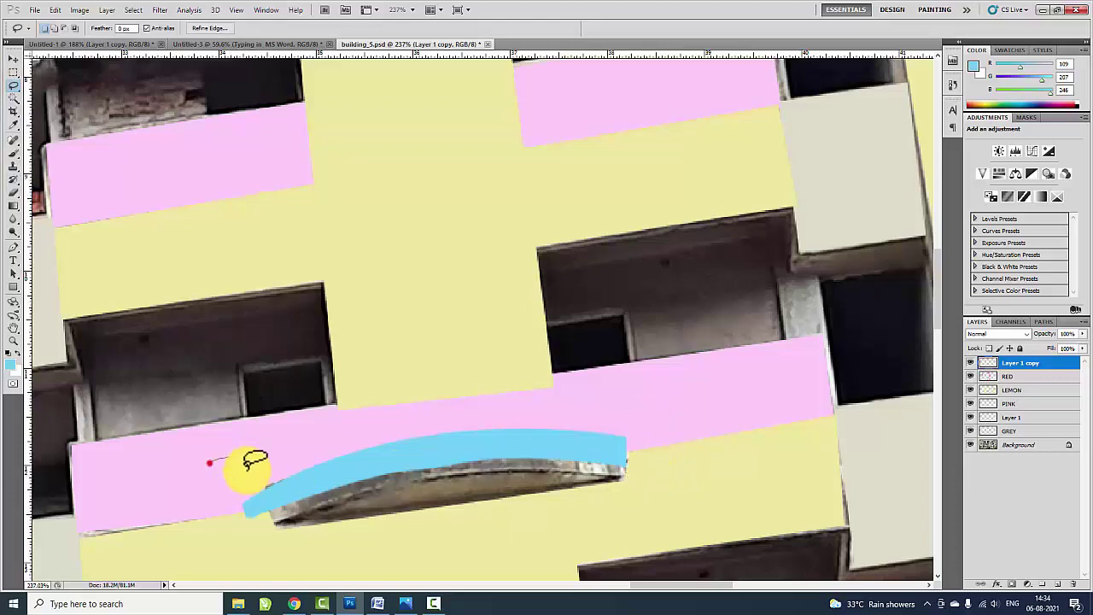
drag(244, 531, 256, 513)
click(14, 58)
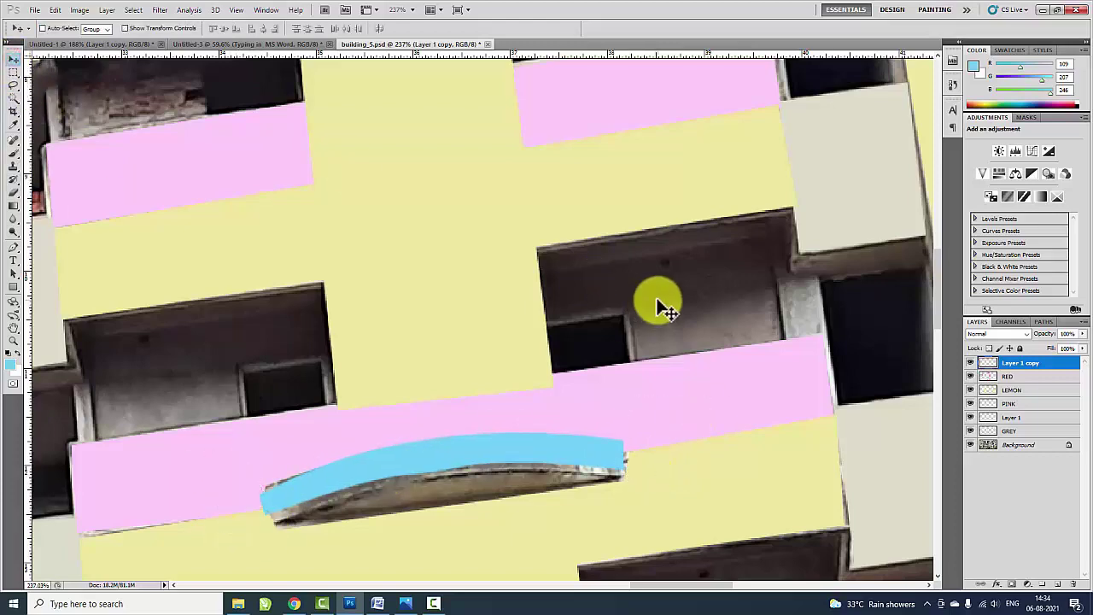
- Place another arch copy on a lower balcony and duplicate its layer
key(ctrl+0)
drag(660, 478, 667, 471)
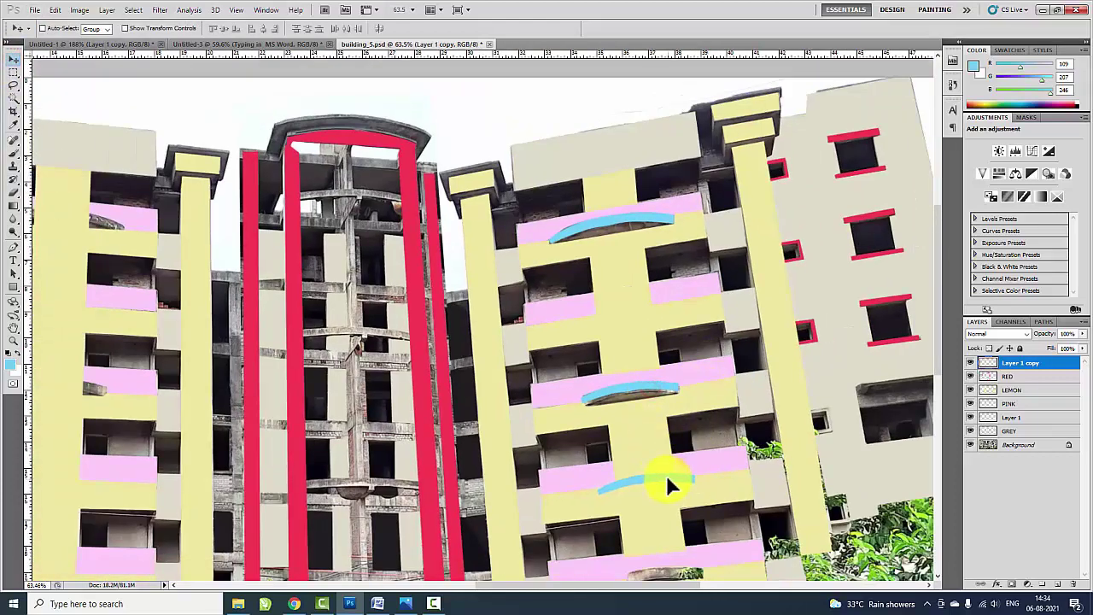
key(ctrl+j)
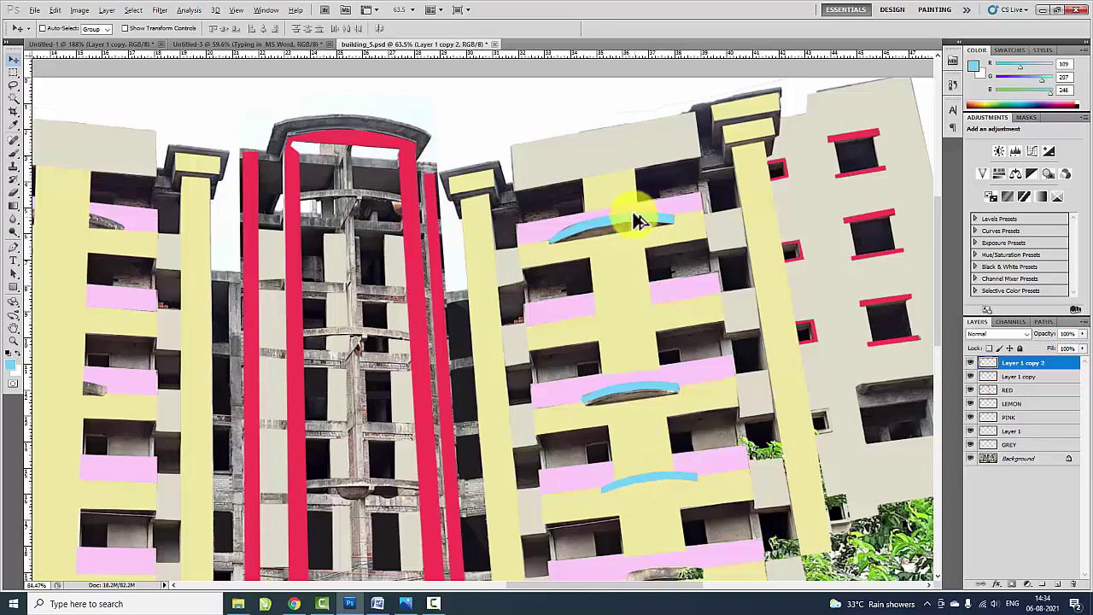
scroll(630, 225, up, 5)
- Trace a closed path along the original arch's underside and load it as a selection
ctrl+click(638, 299)
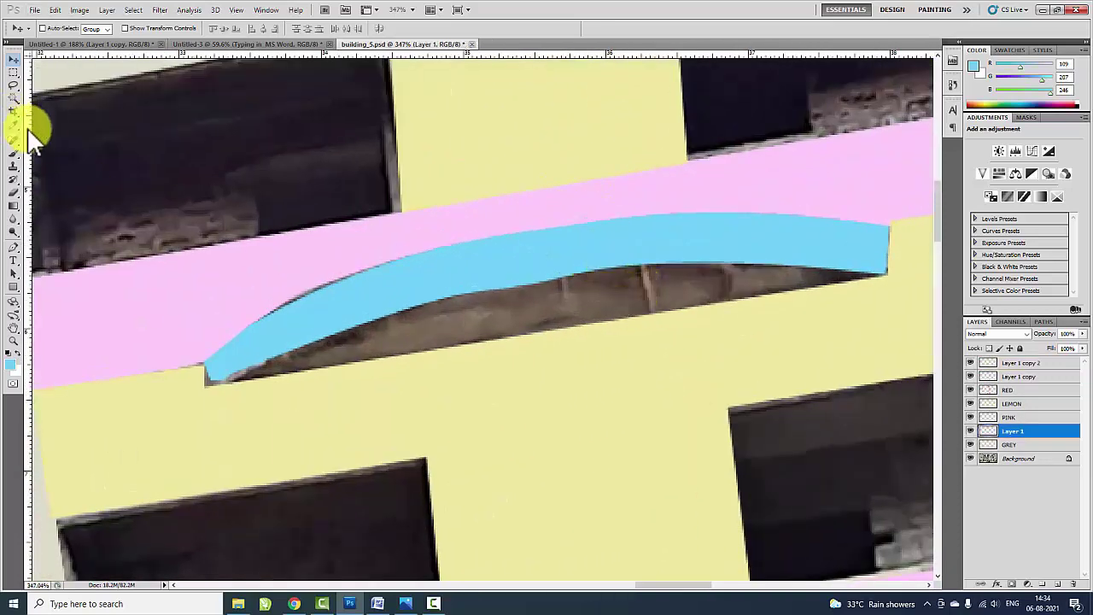
click(224, 377)
click(301, 346)
click(351, 327)
click(422, 304)
click(489, 288)
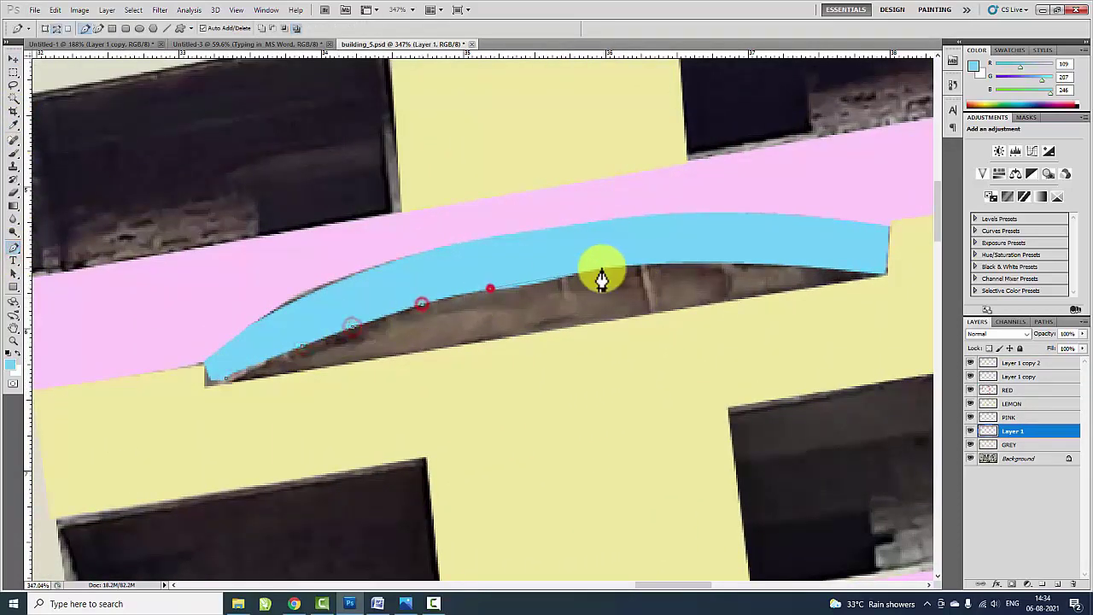
click(884, 275)
click(224, 376)
key(ctrl+Return)
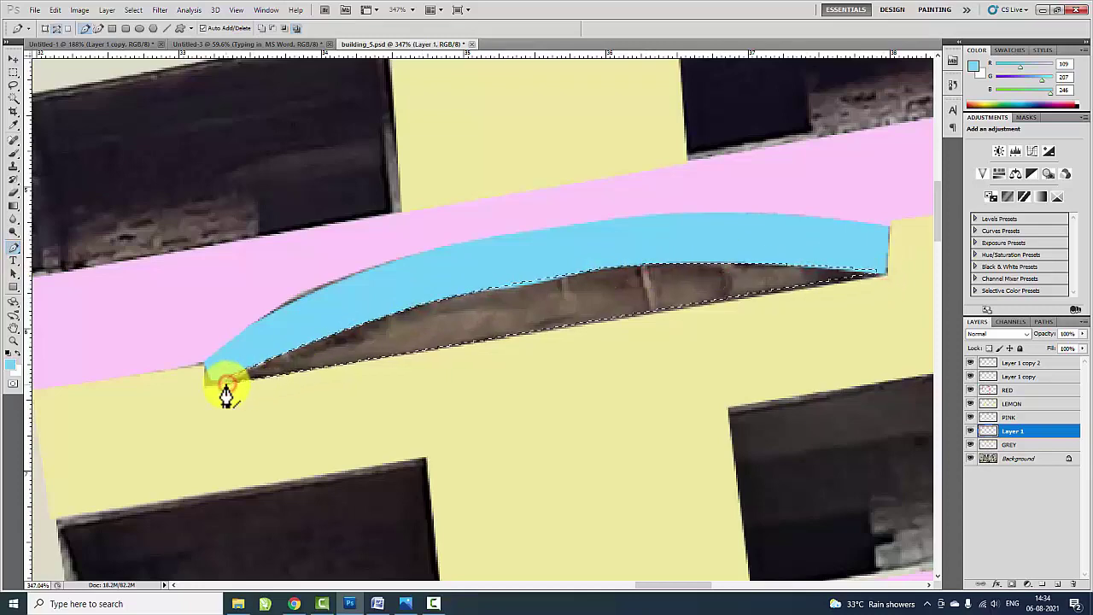
- Fill the arch underside with the sampled brown and deselect
click(11, 365)
click(416, 328)
click(714, 205)
key(alt+BackSpace)
key(ctrl+d)
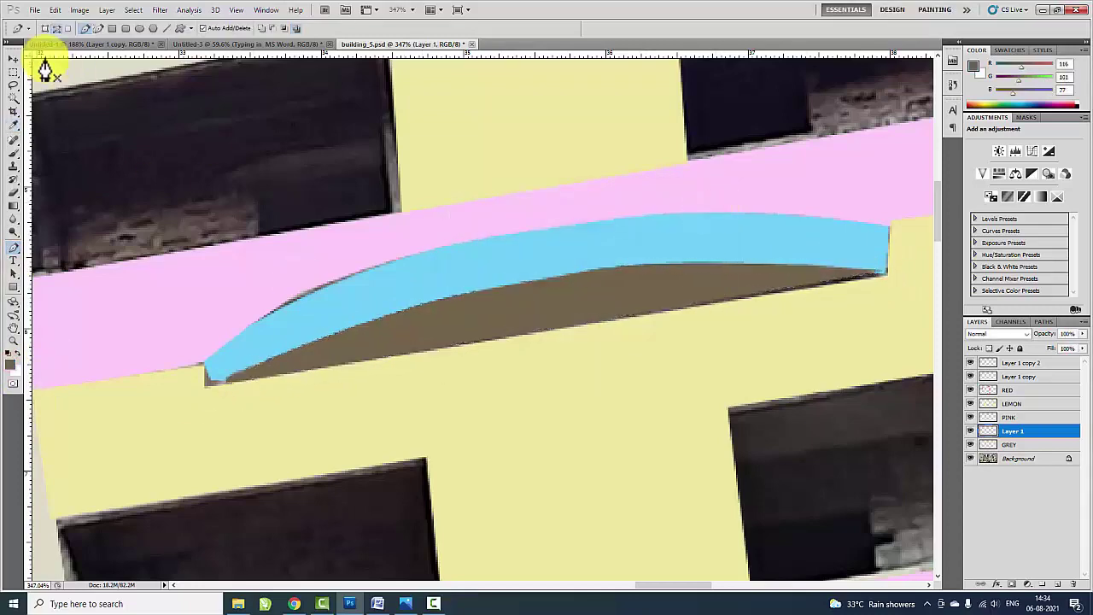
- Move a copy of the arch down onto the lower pink balcony
click(12, 56)
scroll(675, 224, down, 3)
drag(670, 233, 671, 271)
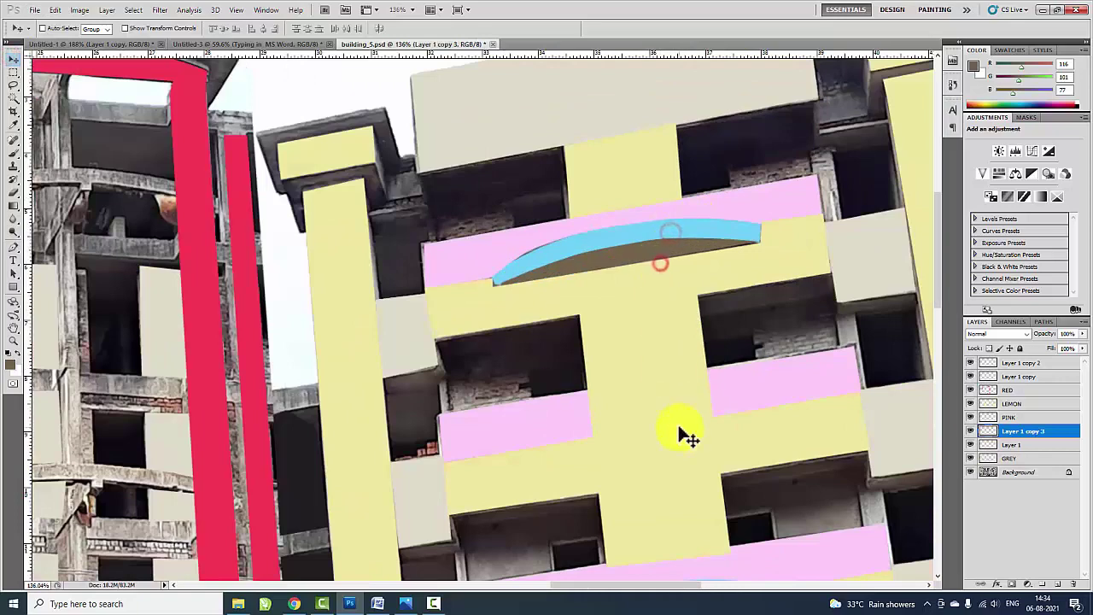
drag(688, 438, 684, 432)
scroll(683, 433, down, 2)
scroll(683, 353, down, 3)
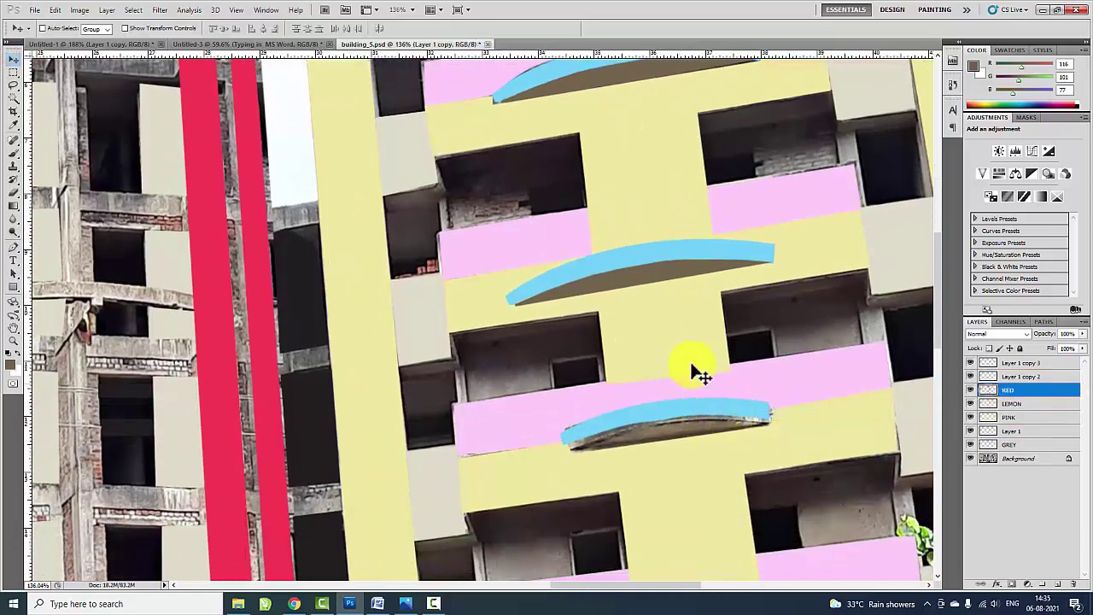
drag(670, 256, 699, 412)
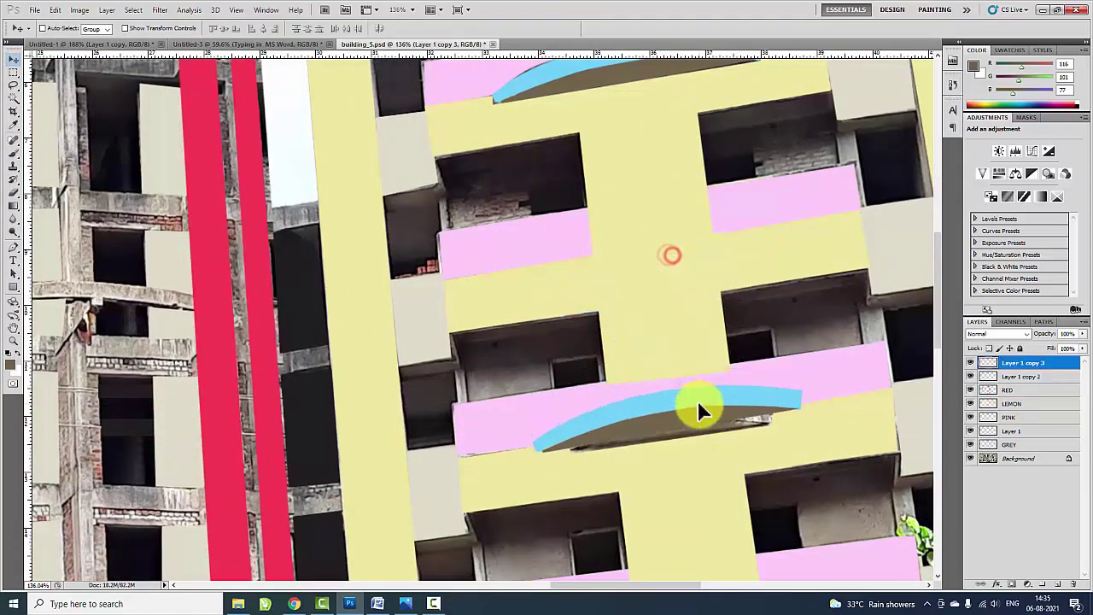
- Rotate, shrink and adjust the height of the arch copy to fit the slab
key(ctrl+t)
drag(837, 398, 846, 403)
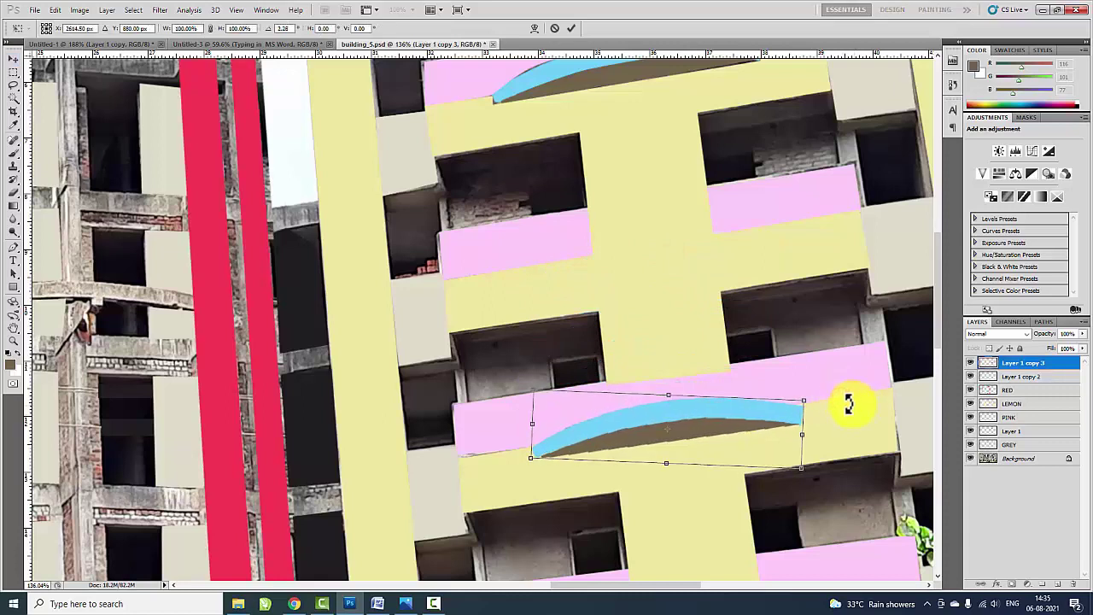
drag(802, 468, 773, 453)
double_click(720, 419)
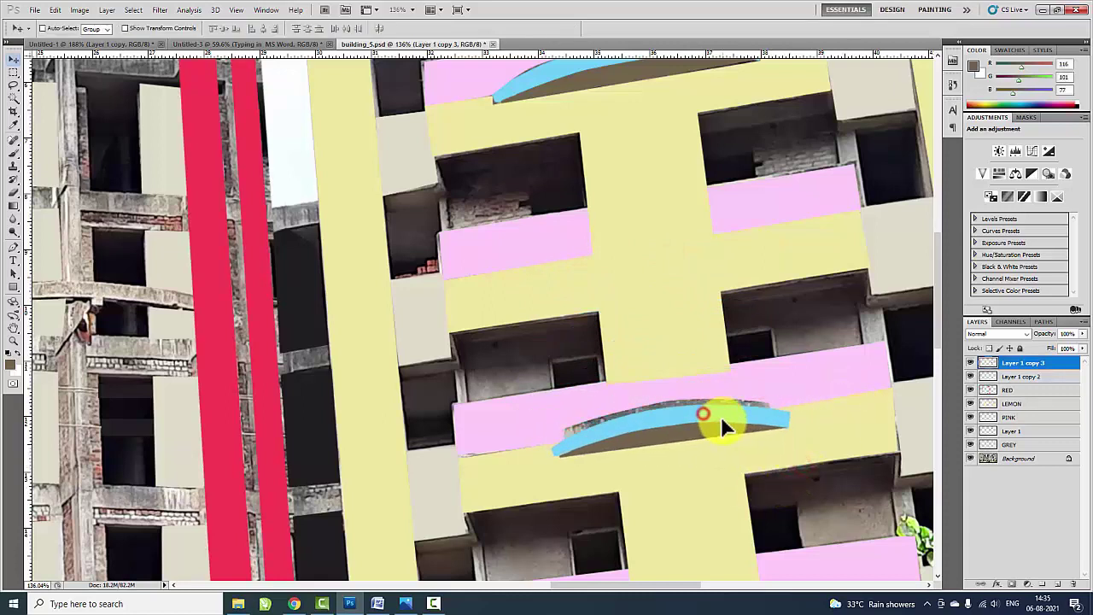
key(ctrl+t)
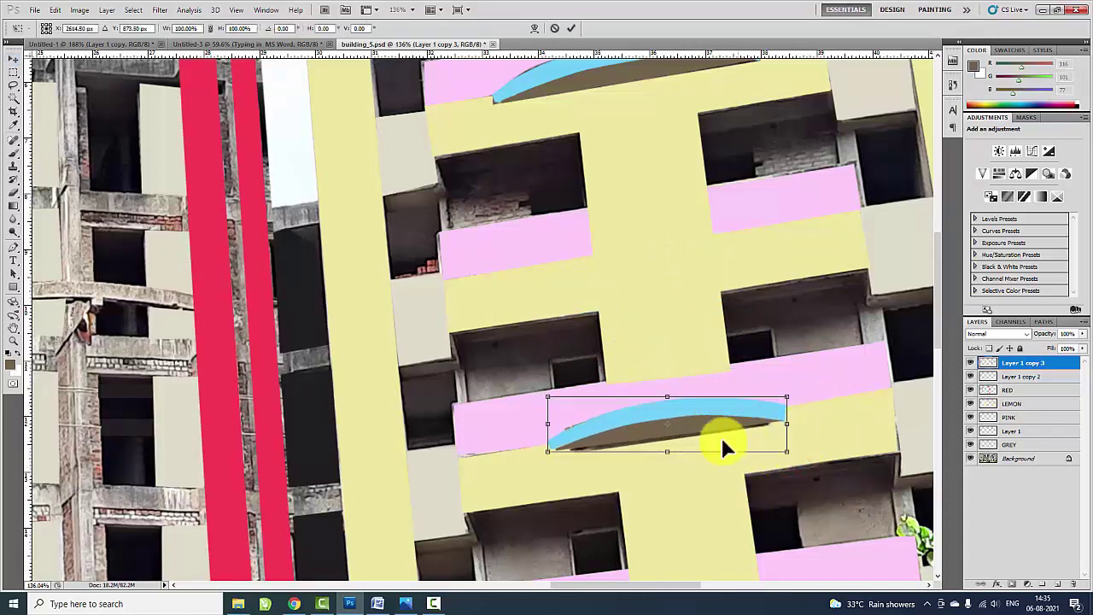
drag(667, 450, 675, 452)
key(Return)
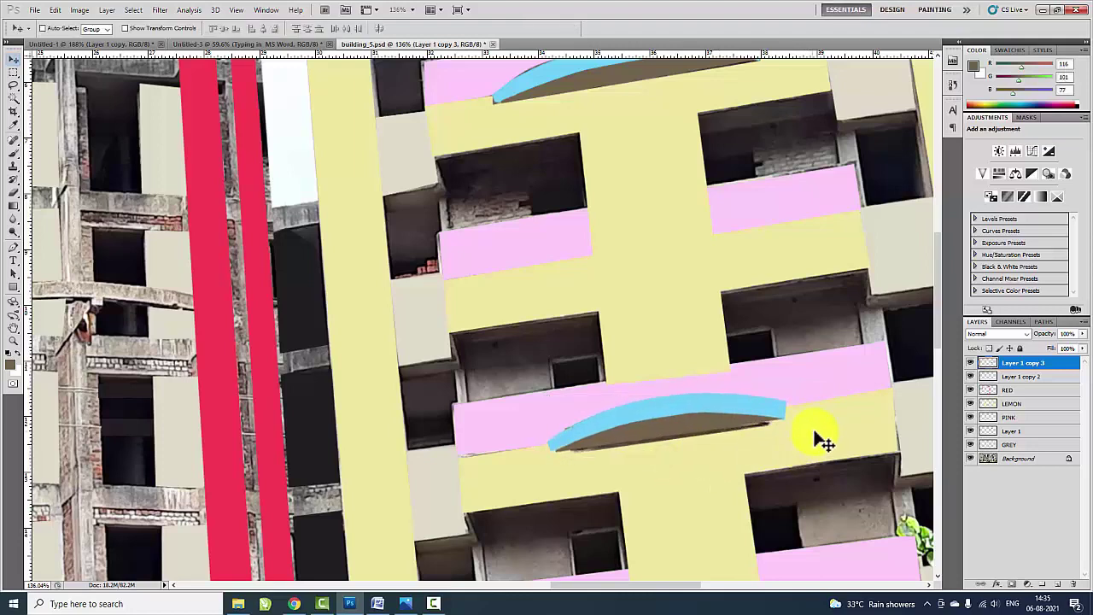
- With Auto-Select on, move the lower blue arc down onto its balcony, undoing a stray shift
scroll(814, 383, down, 5)
drag(690, 258, 732, 432)
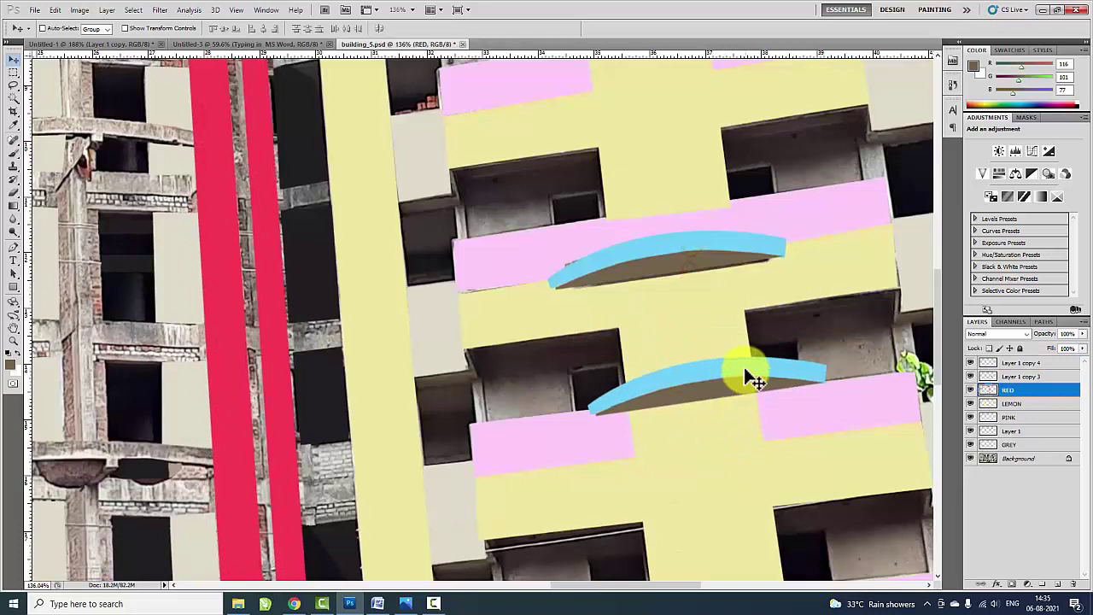
drag(749, 374, 746, 412)
key(ctrl+z)
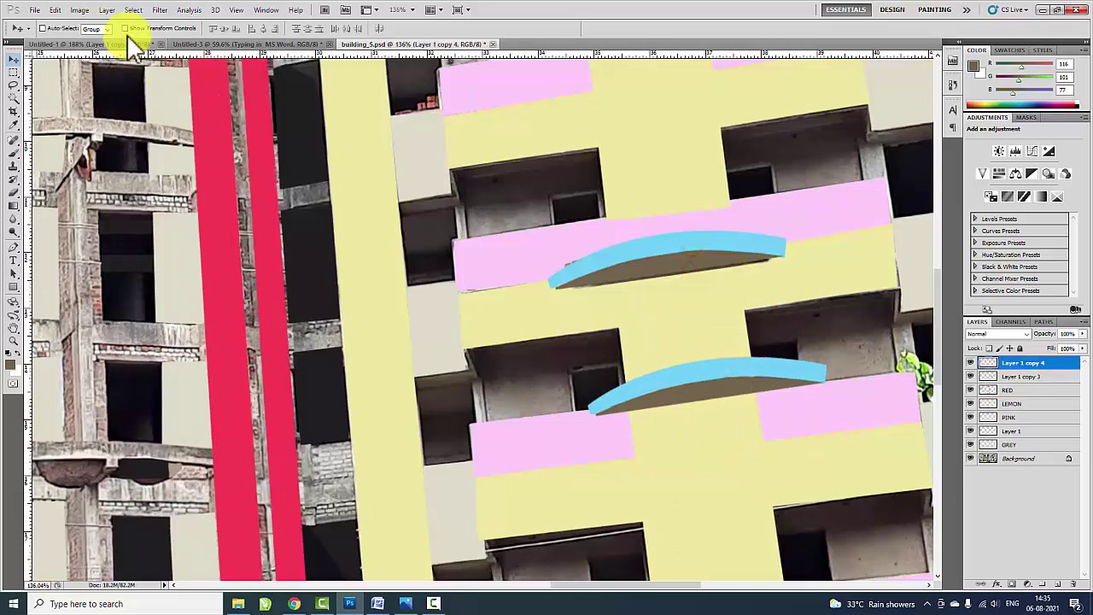
click(42, 29)
drag(725, 374, 728, 430)
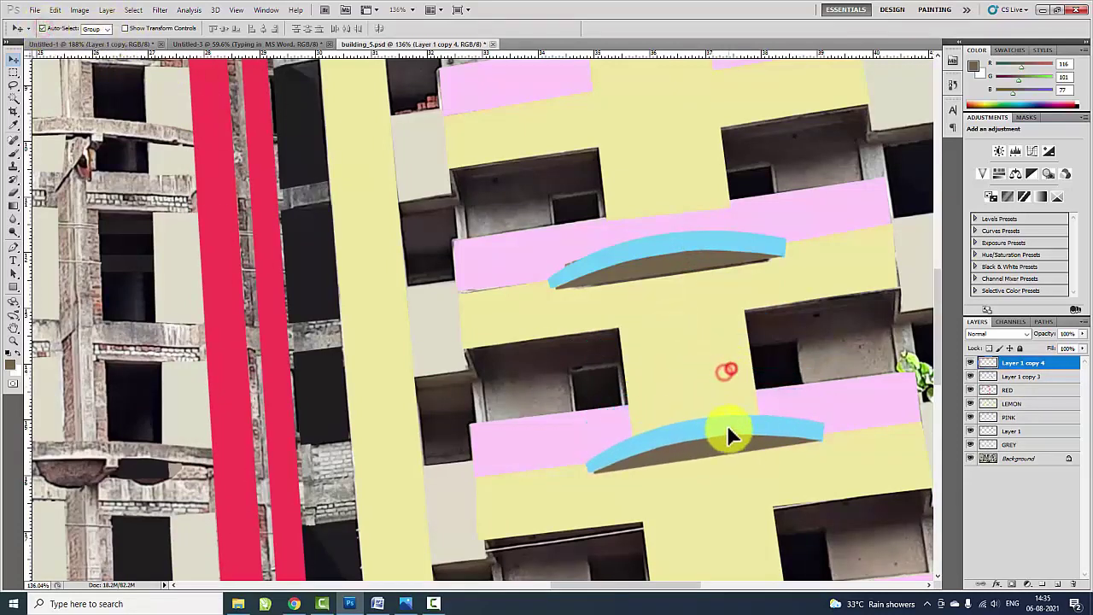
- Scale the lower arc to about 89% and copy it onto the next pink balcony
key(ctrl+t)
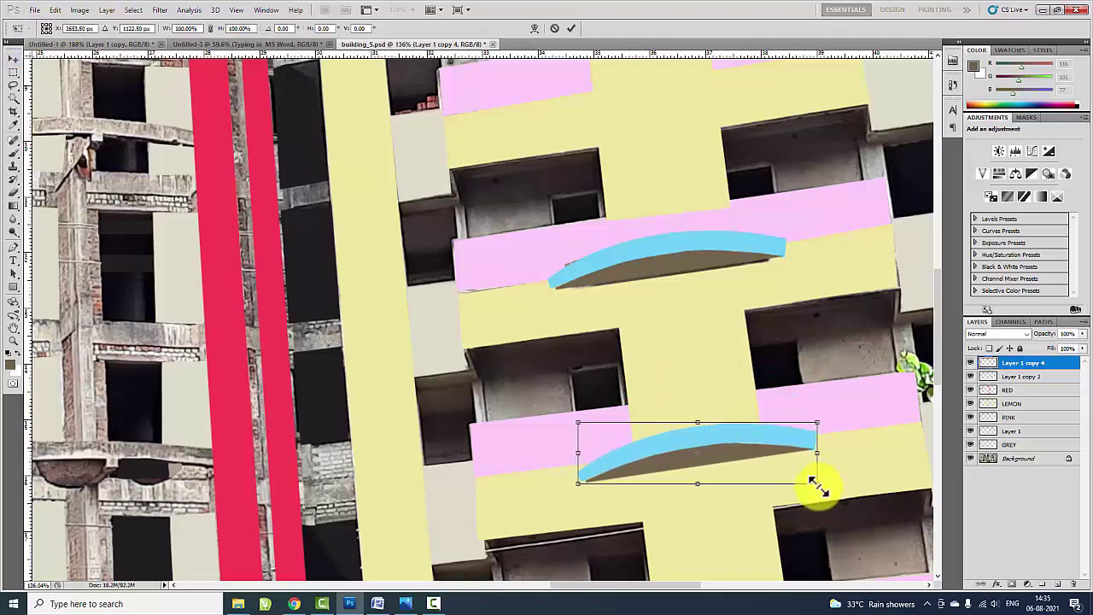
mouse_move(817, 481)
mouse_down()
mouse_move(803, 475)
mouse_move(808, 466)
mouse_up()
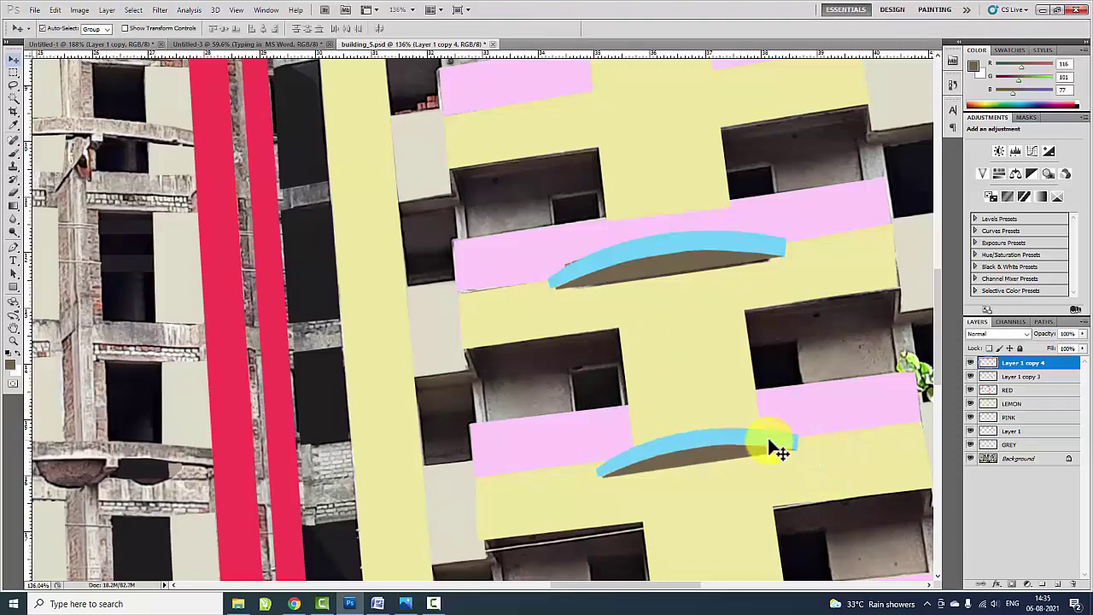
key(ctrl+0)
scroll(720, 427, up, 1)
scroll(713, 385, up, 2)
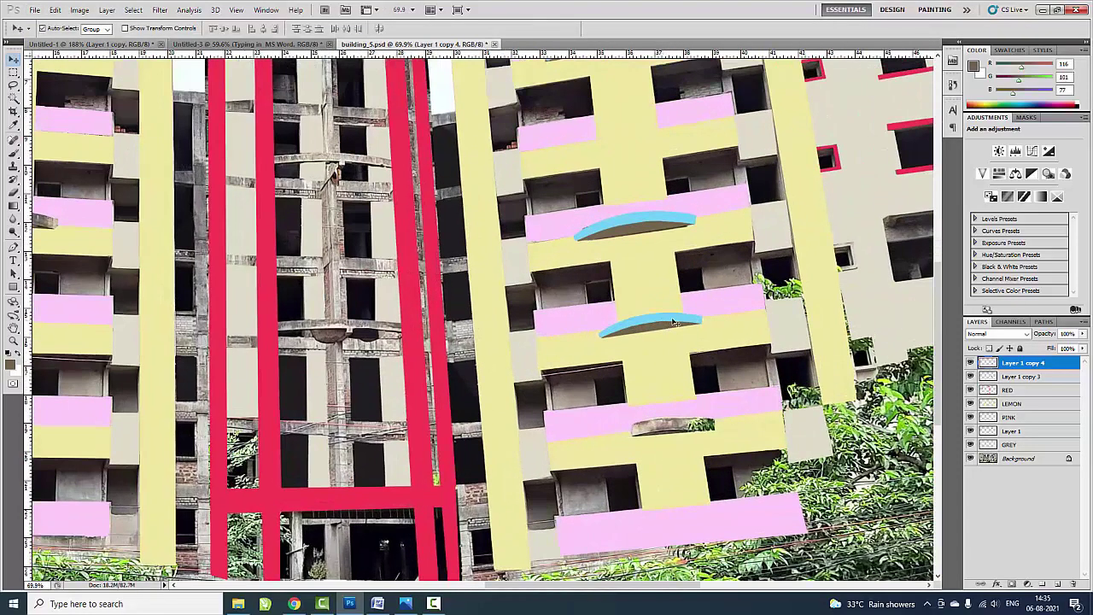
key(ctrl+t)
key(Return)
drag(679, 321, 694, 419)
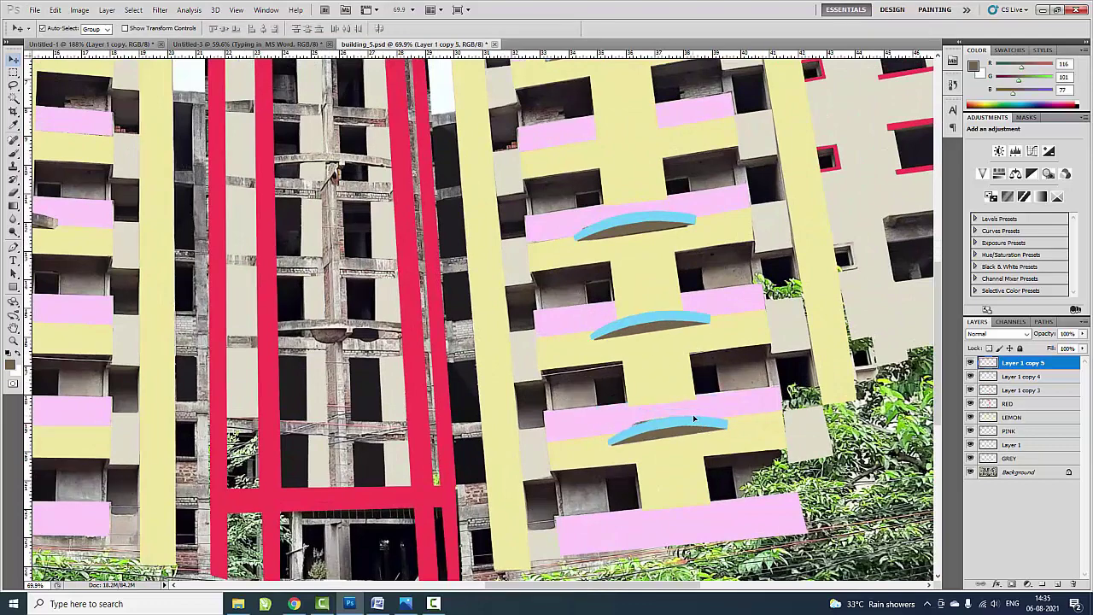
scroll(692, 416, down, 2)
- Copy the arc from Layer 1 onto the left building's balcony and rotate it level
right_click(673, 197)
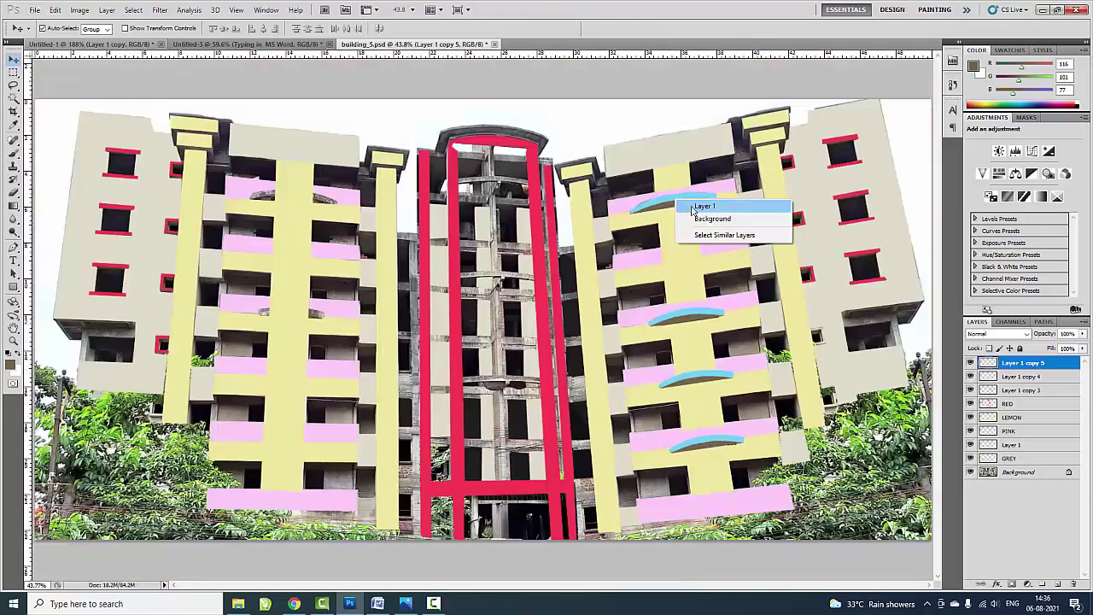
click(692, 207)
drag(683, 202, 305, 198)
scroll(305, 198, up, 2)
scroll(305, 198, up, 3)
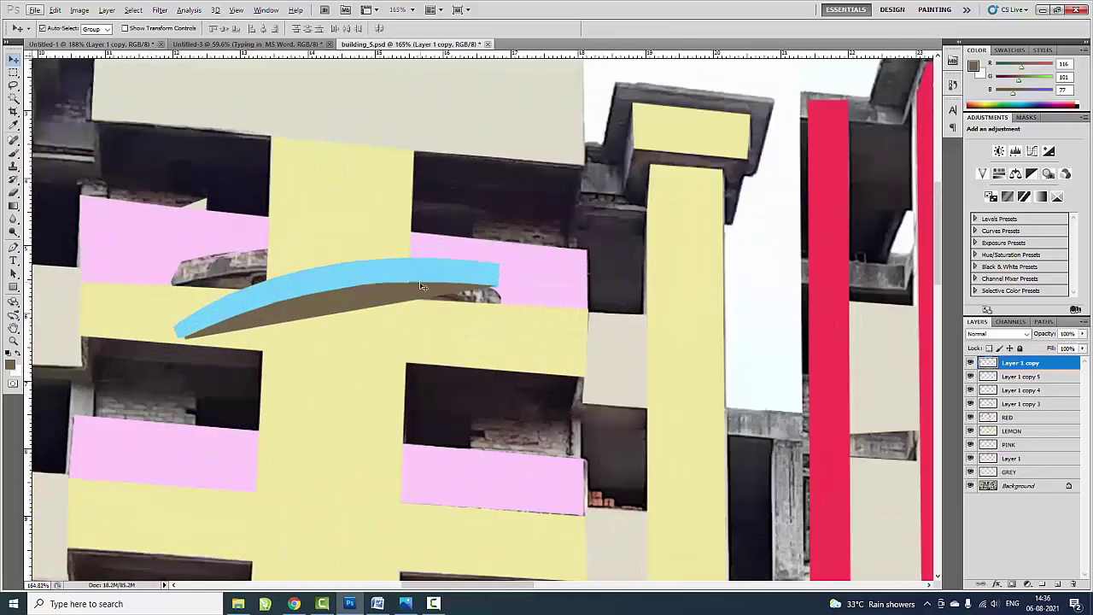
key(ctrl+t)
drag(534, 256, 530, 299)
key(Return)
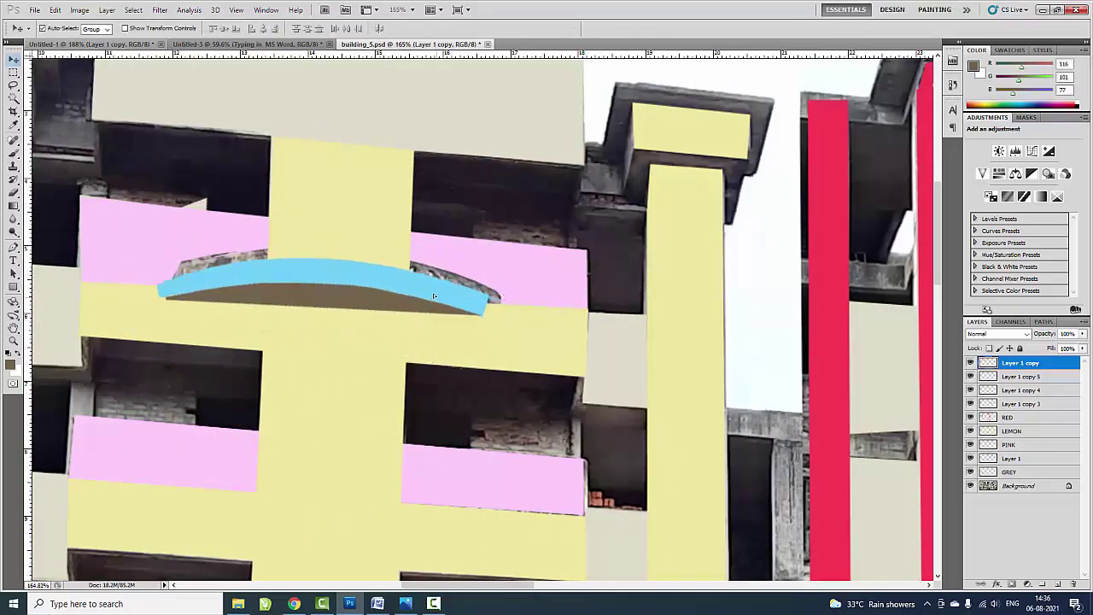
key(ctrl+t)
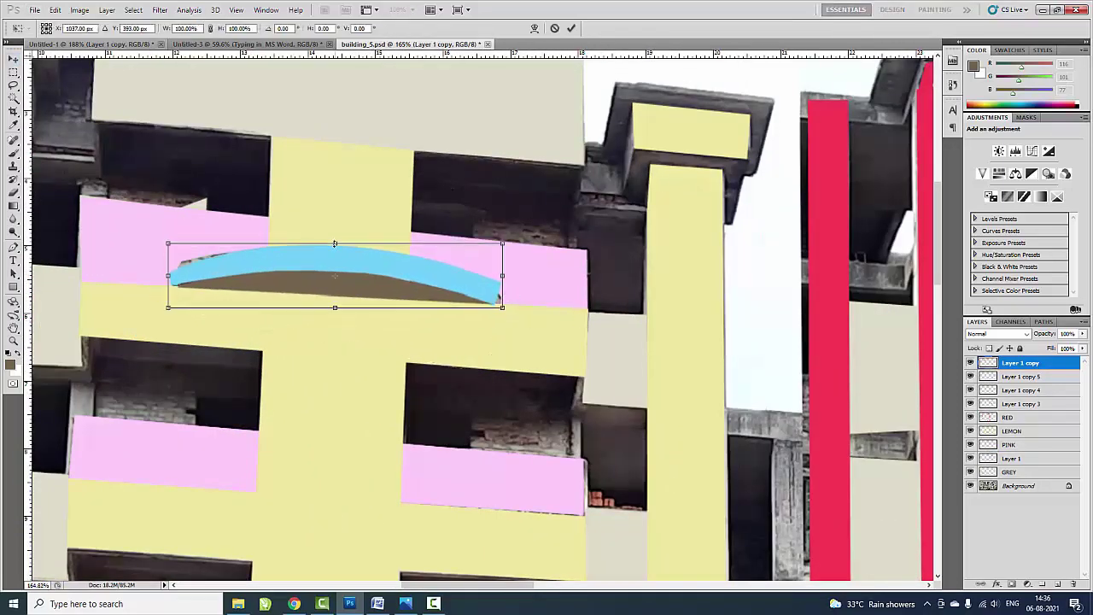
key(Return)
- Copy the arc down to the next left balcony and narrow it to fit
scroll(377, 299, down, 2)
drag(372, 181, 368, 411)
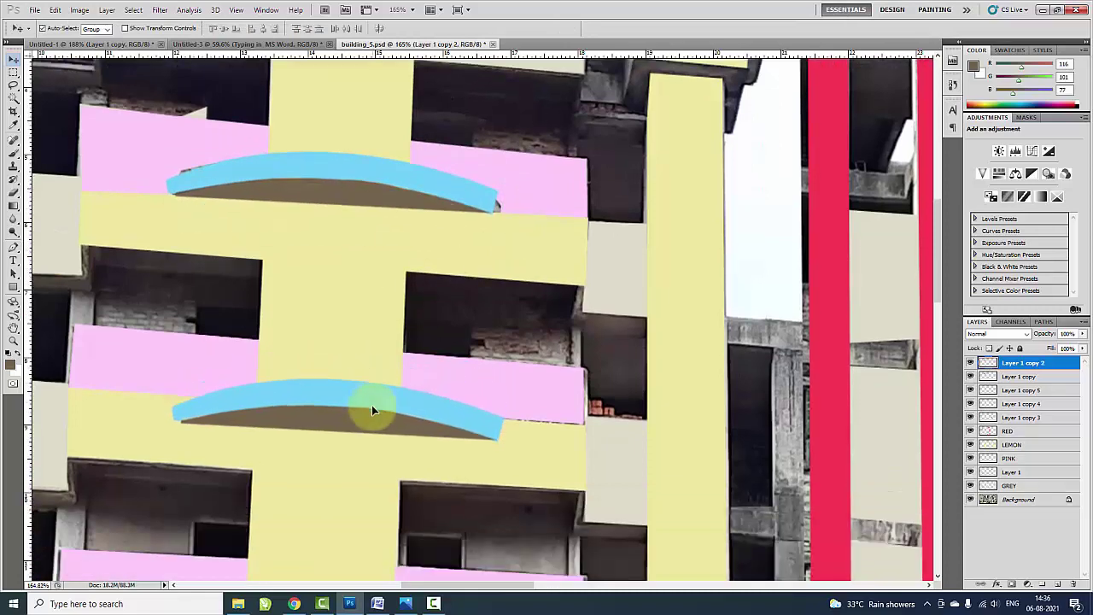
scroll(369, 411, down, 2)
scroll(434, 310, down, 3)
drag(361, 205, 359, 402)
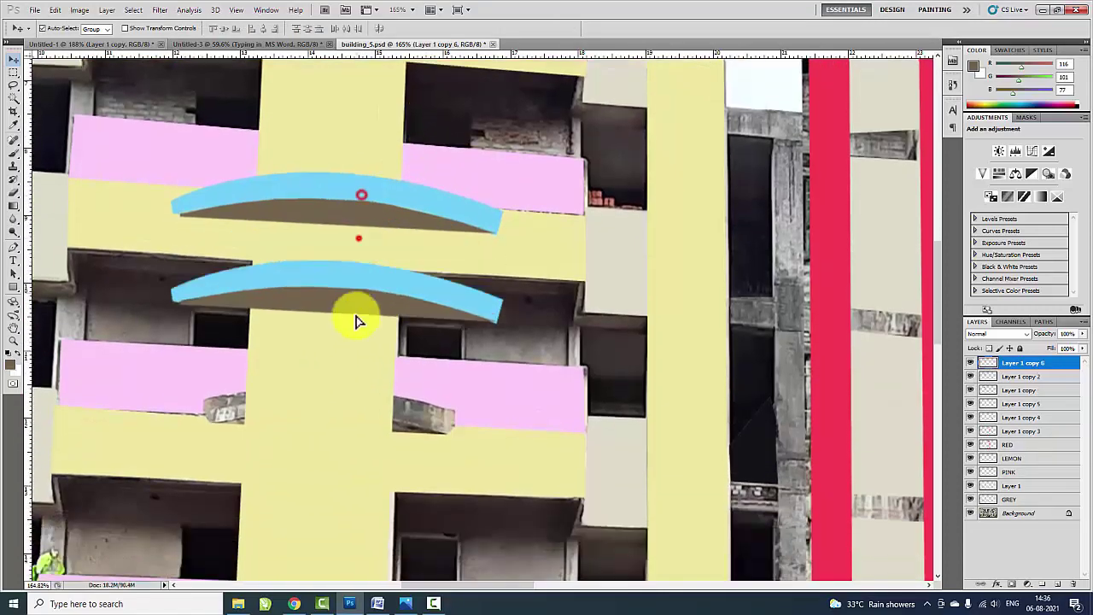
key(ctrl+t)
drag(505, 447, 481, 427)
key(Return)
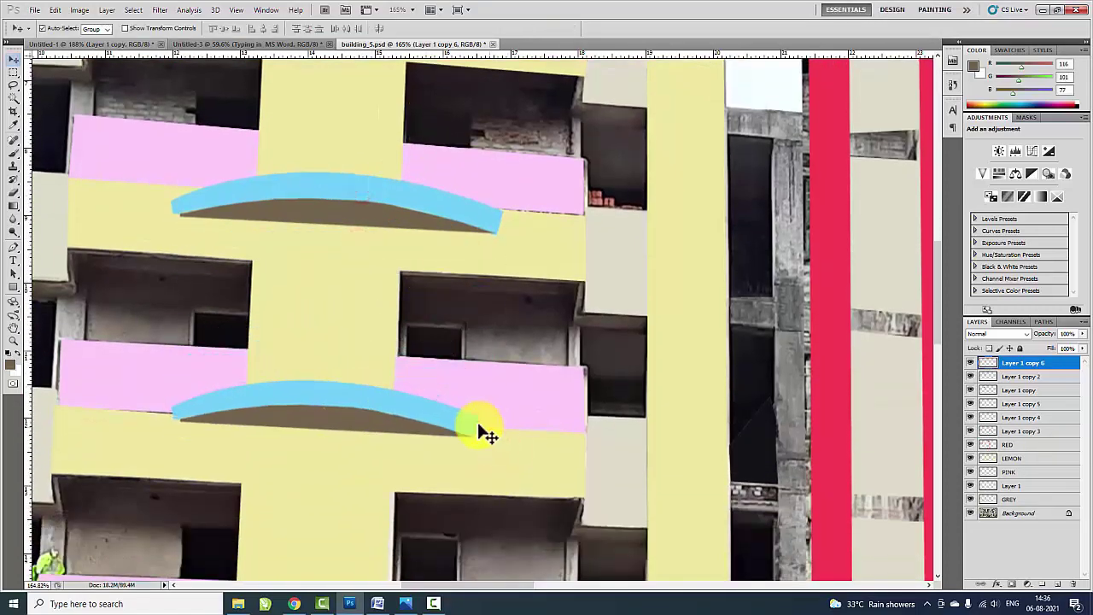
- Tilt the upper left arc by raising its right end
click(397, 200)
key(ctrl+t)
drag(501, 232, 512, 249)
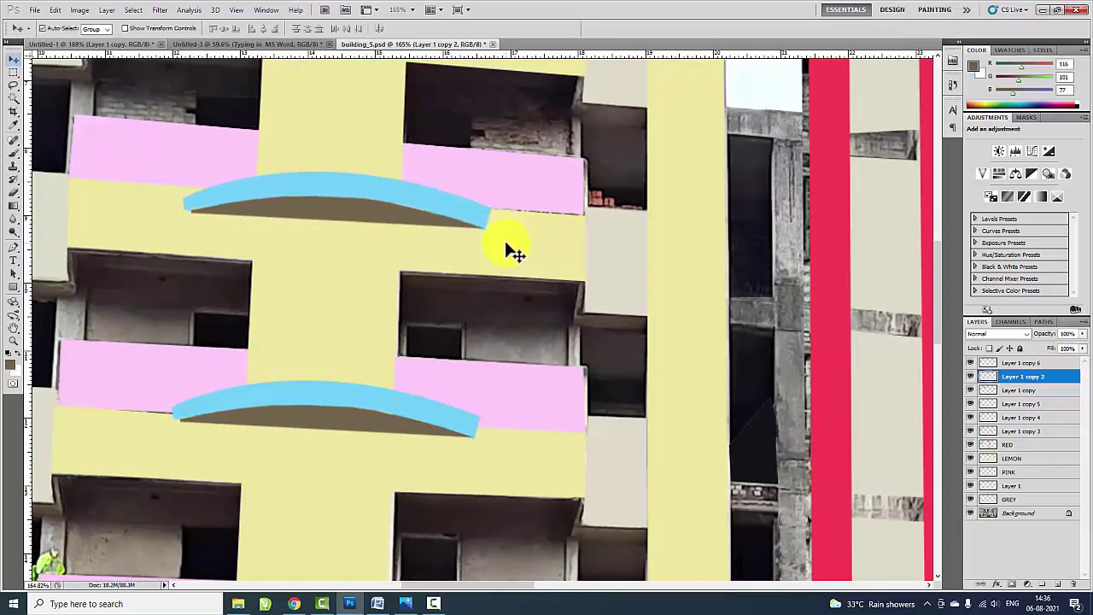
- Duplicate Layer 1 copy 6 further down onto the left building's lower pink balconies
click(453, 416)
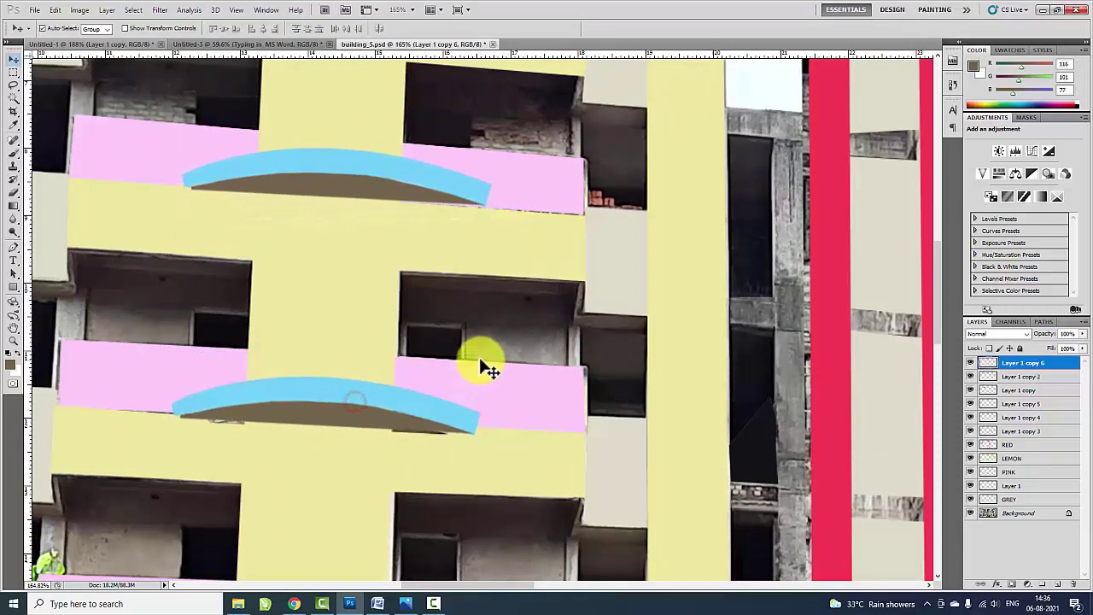
scroll(441, 365, up, 1)
scroll(427, 324, down, 5)
scroll(368, 222, down, 1)
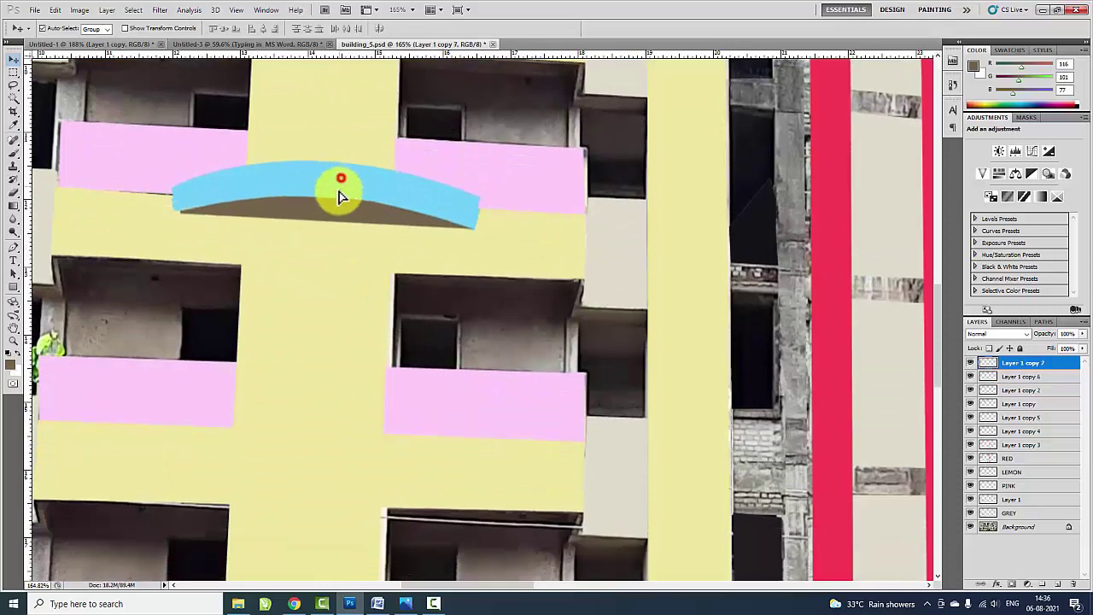
drag(339, 190, 318, 399)
scroll(393, 375, down, 1)
scroll(470, 361, down, 4)
drag(331, 183, 327, 419)
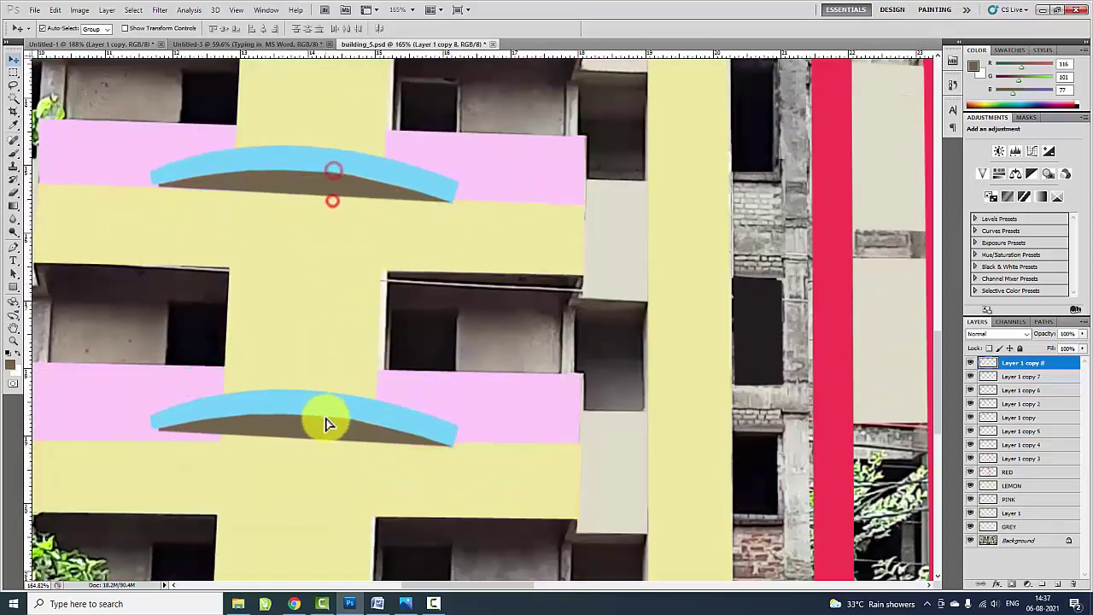
- Tilt the newest arc copy so it sits level on its balcony
key(ctrl+t)
drag(480, 404, 476, 398)
key(Return)
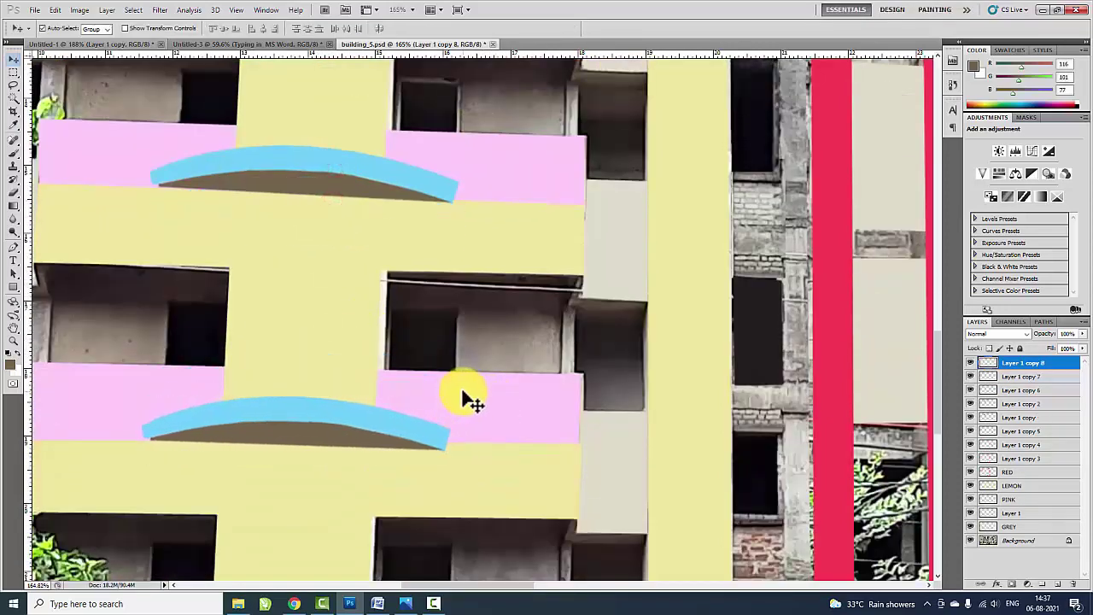
key(ctrl+t)
drag(475, 400, 480, 395)
key(Return)
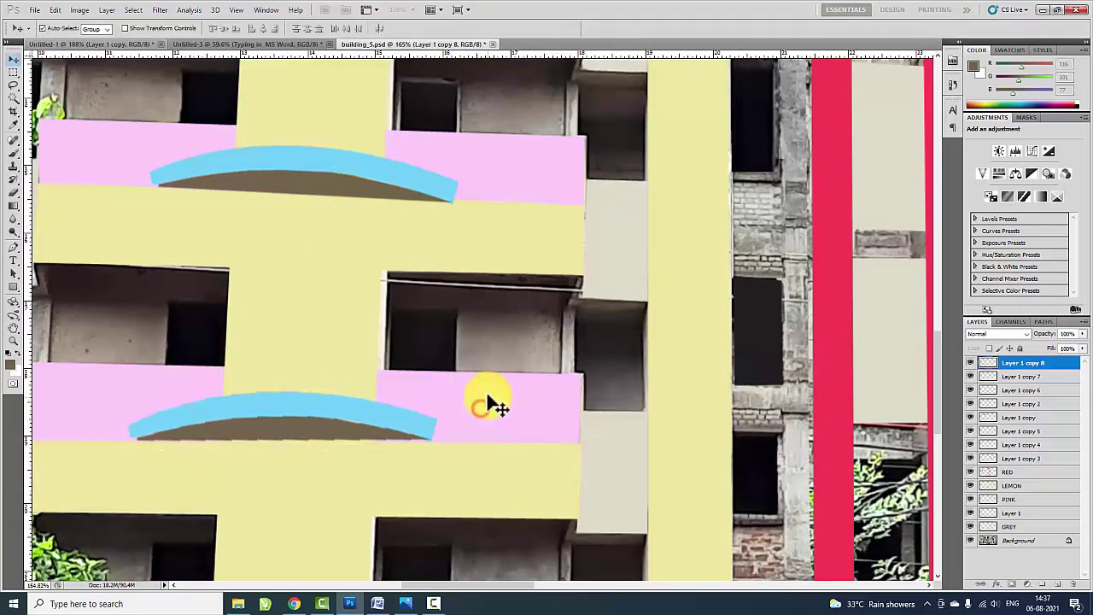
- Copy an arc onto the next left-building balcony down
key(ctrl+0)
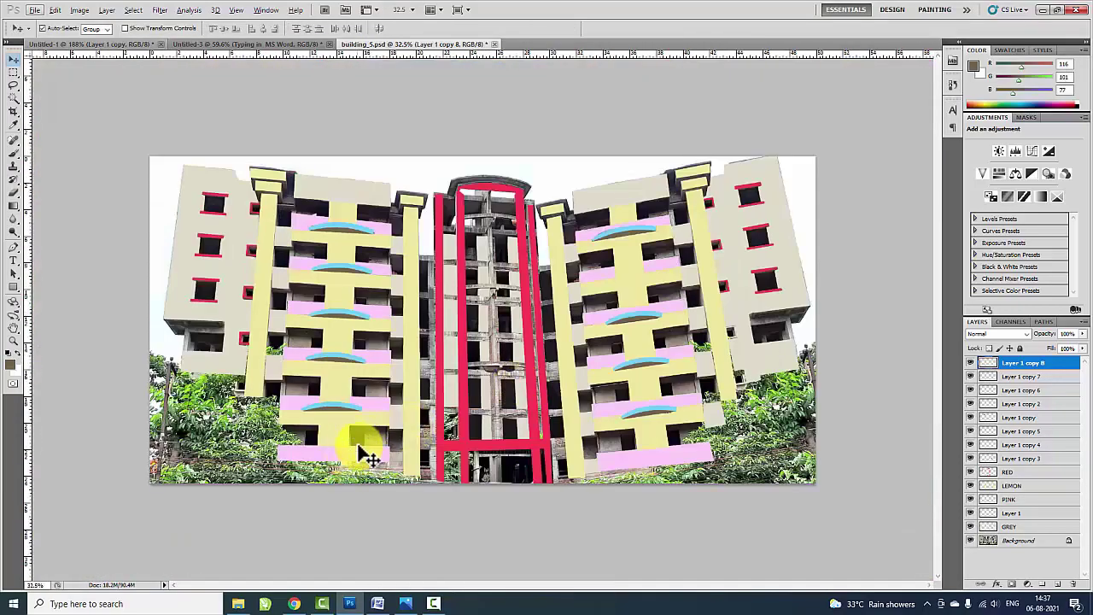
scroll(336, 458, up, 5)
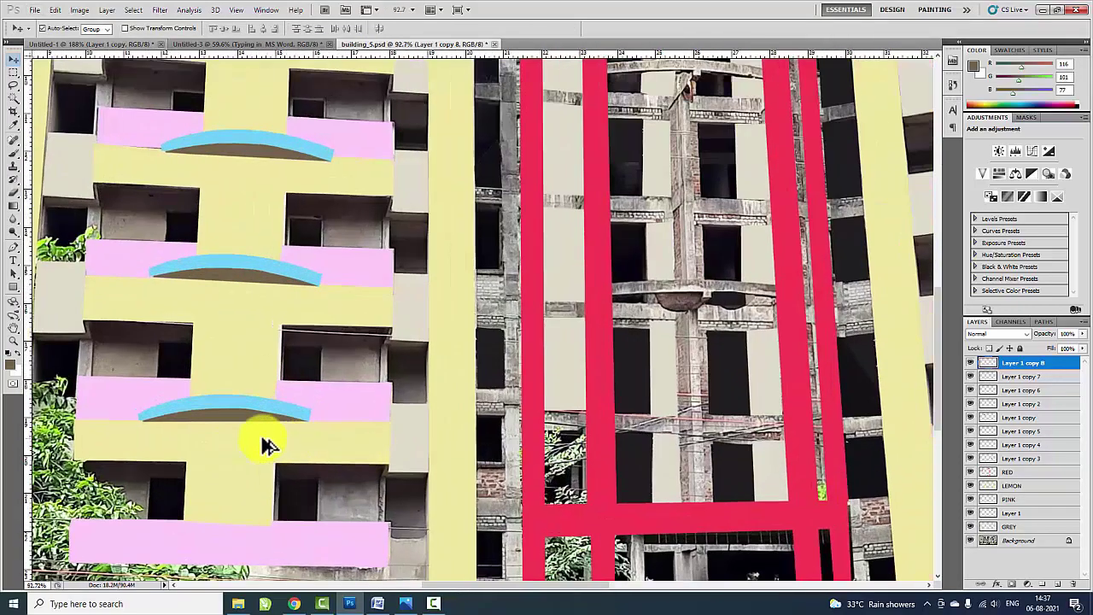
drag(232, 415, 226, 517)
scroll(209, 513, up, 3)
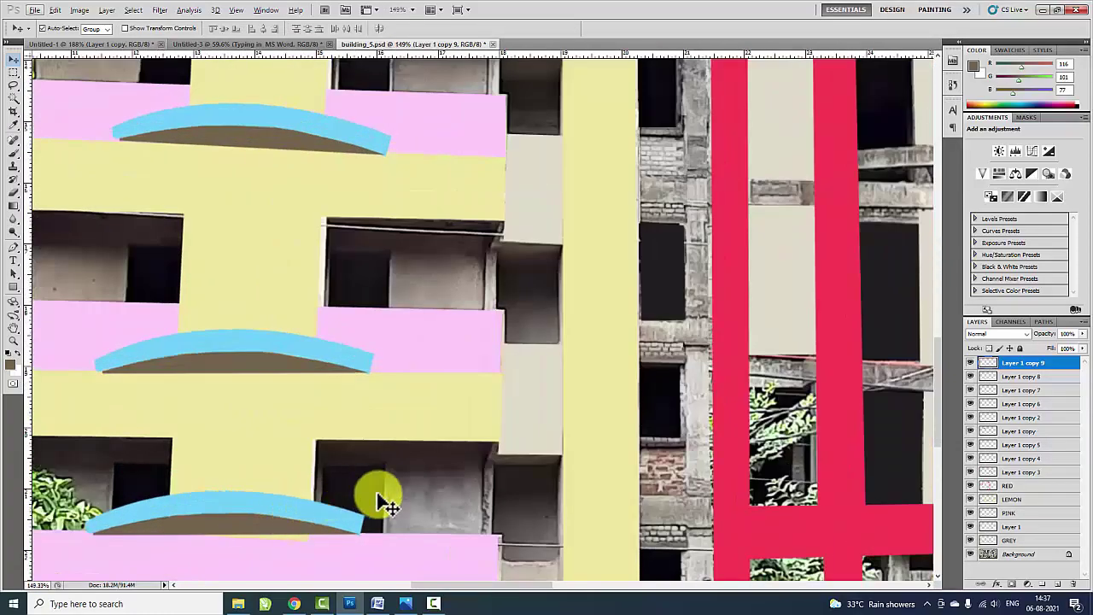
scroll(318, 455, down, 2)
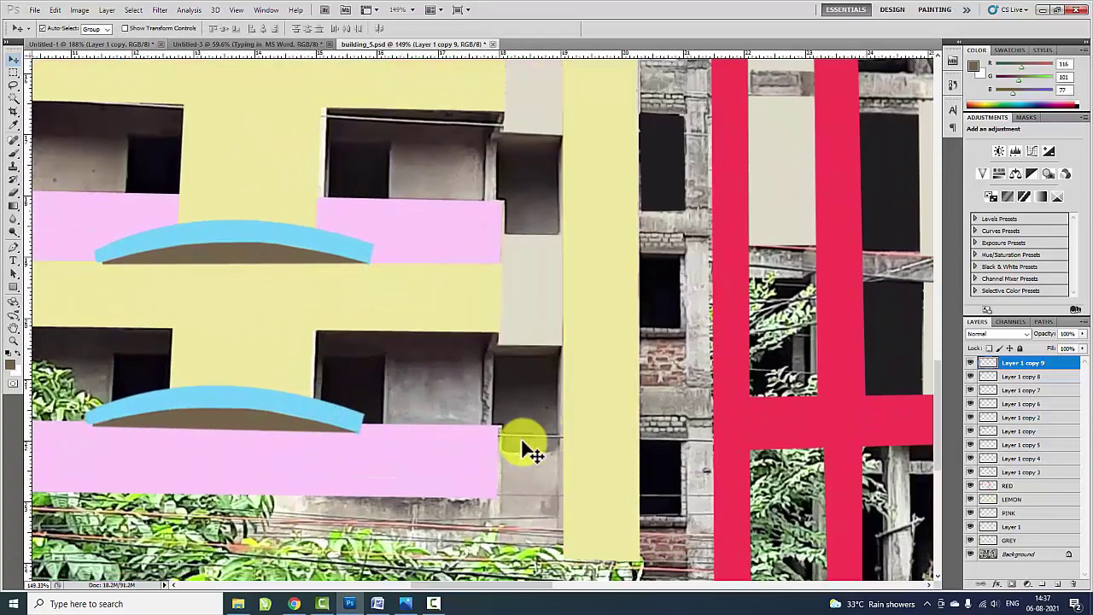
scroll(524, 447, down, 3)
scroll(598, 444, up, 2)
- Copy a right-building arc onto the bottom pink balcony and rotate it to match
alt+click(494, 376)
drag(494, 376, 501, 470)
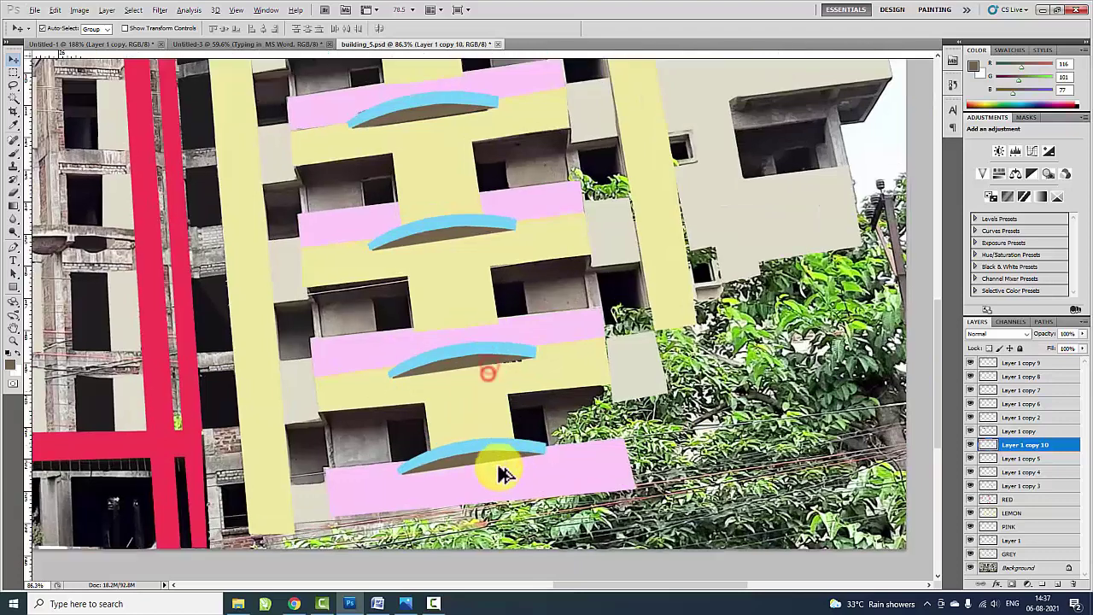
scroll(500, 471, up, 4)
key(ctrl+t)
mouse_move(678, 410)
mouse_down()
mouse_move(666, 423)
mouse_move(655, 393)
mouse_up()
key(Return)
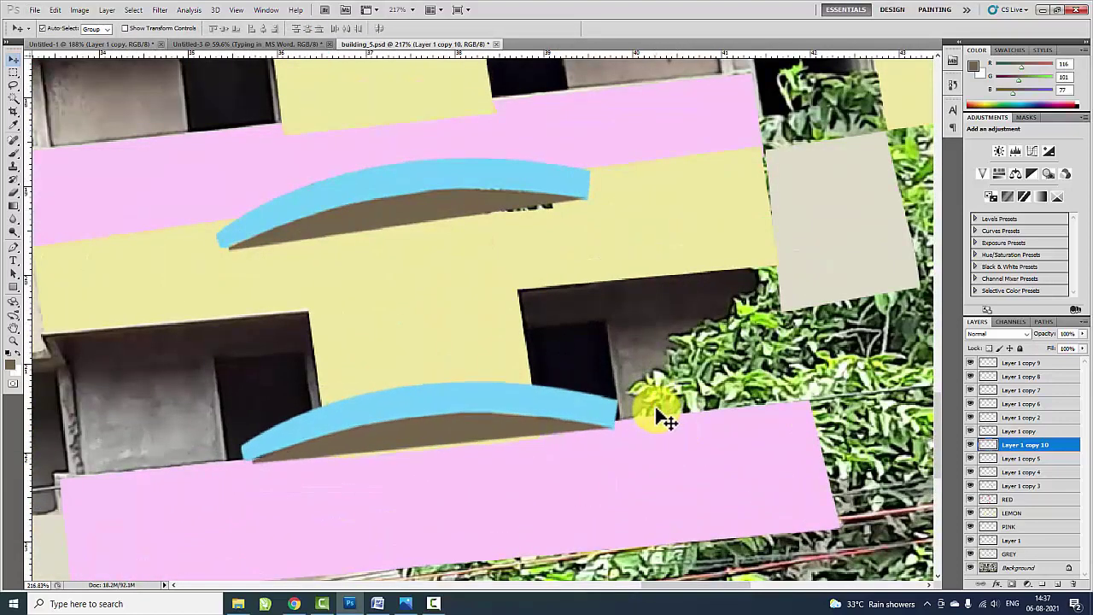
- Rotate the arc above, Layer 1 copy 5, slightly
click(454, 187)
key(ctrl+t)
drag(632, 176, 640, 200)
- Apply the arc rotation, then fill the gap under the upper arc with lemon yellow on LEMON
key(Return)
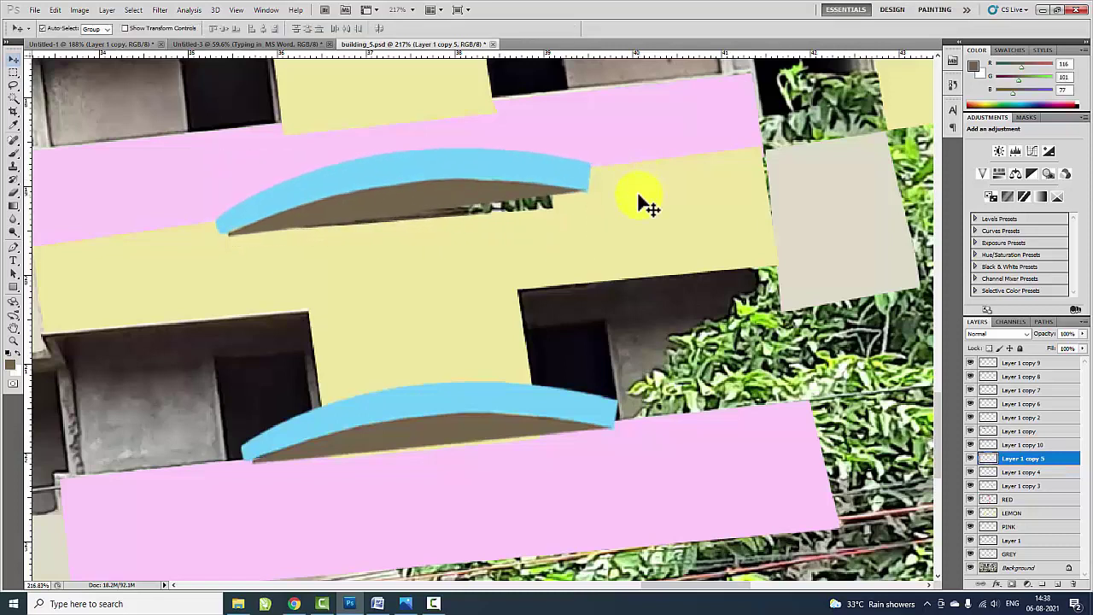
right_click(662, 213)
click(683, 224)
click(14, 85)
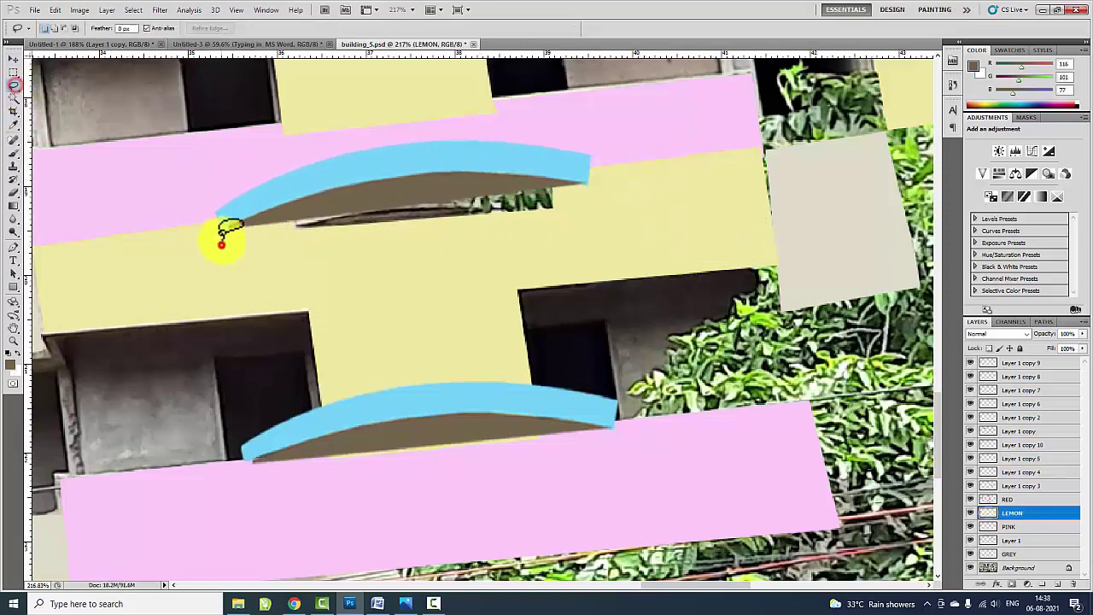
click(23, 106)
click(275, 237)
double_click(451, 256)
click(12, 365)
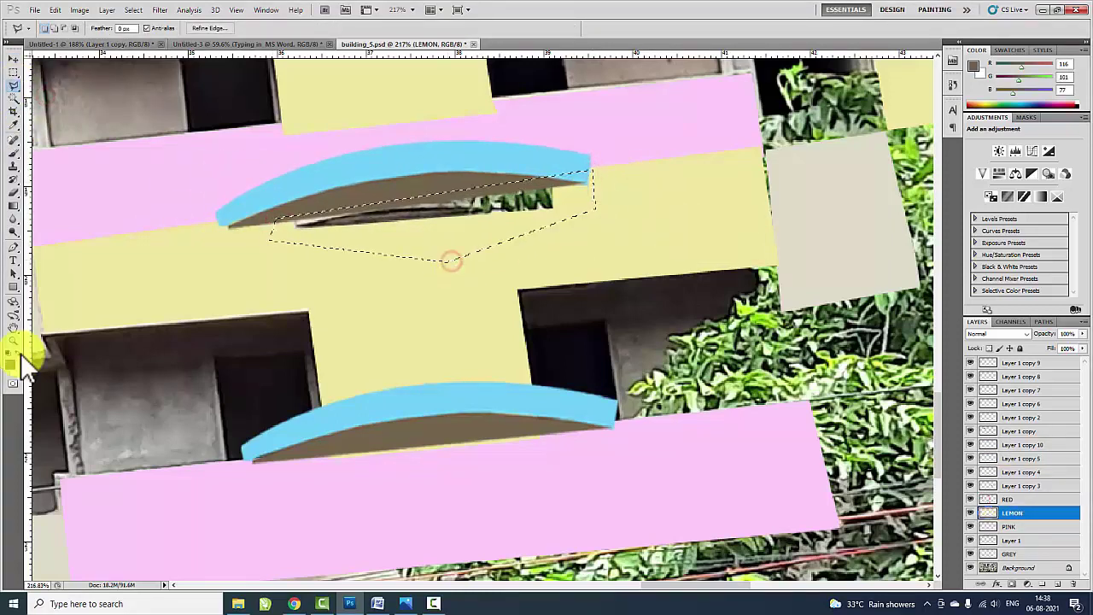
click(157, 293)
click(702, 208)
key(alt+BackSpace)
- Nudge the upper blue arc upward and shift the brown arc shape into place
scroll(522, 272, down, 5)
click(13, 58)
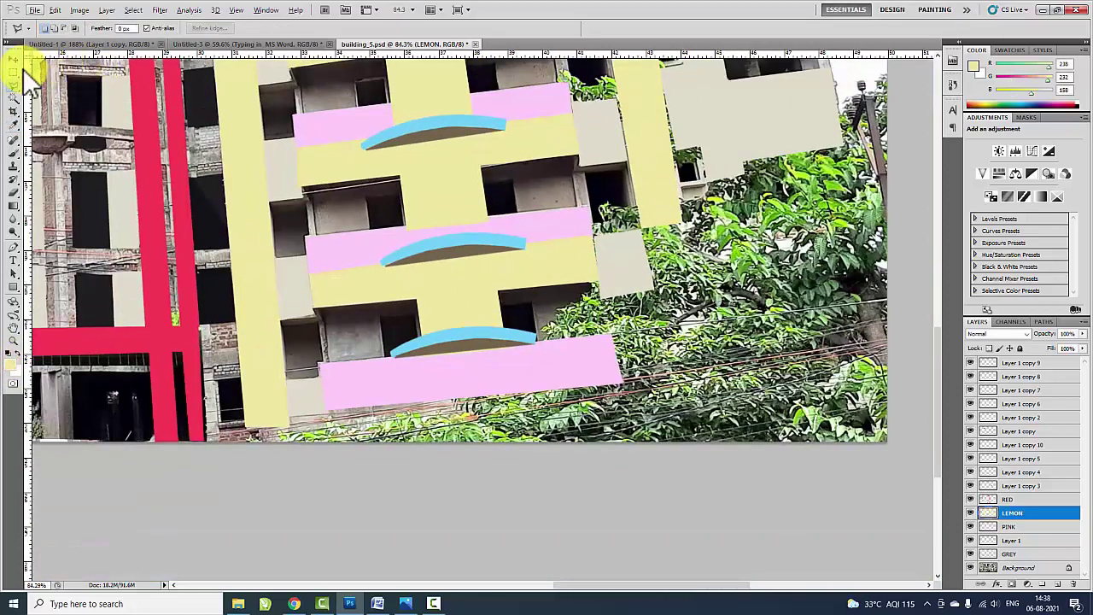
scroll(478, 107, up, 5)
mouse_move(447, 183)
mouse_down()
mouse_move(402, 116)
mouse_move(410, 126)
mouse_up()
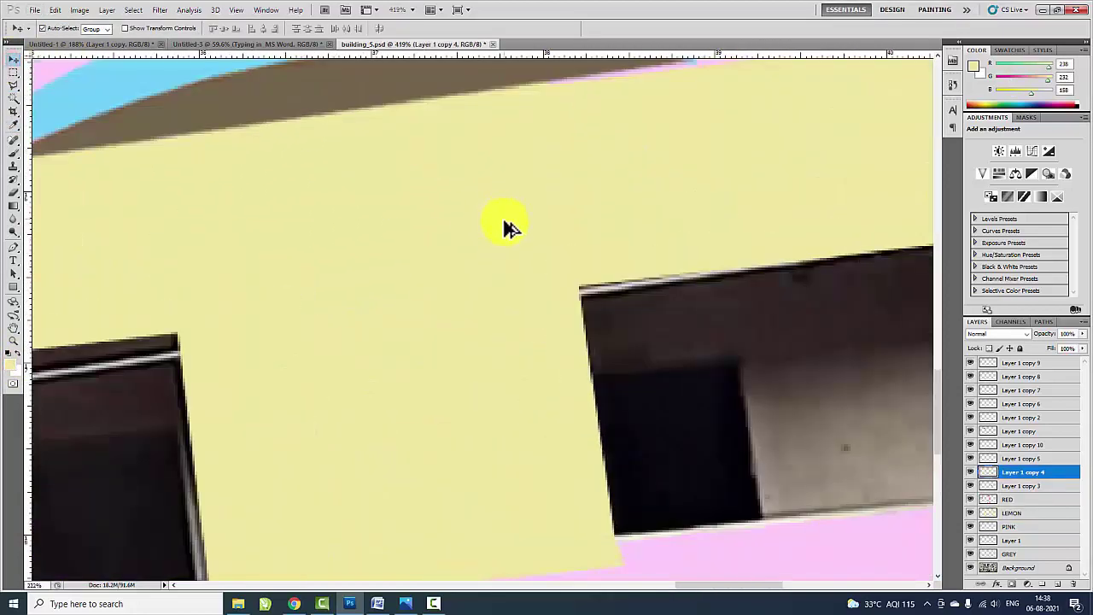
scroll(512, 230, down, 2)
click(559, 215)
key(ctrl+t)
key(Return)
scroll(555, 299, down, 3)
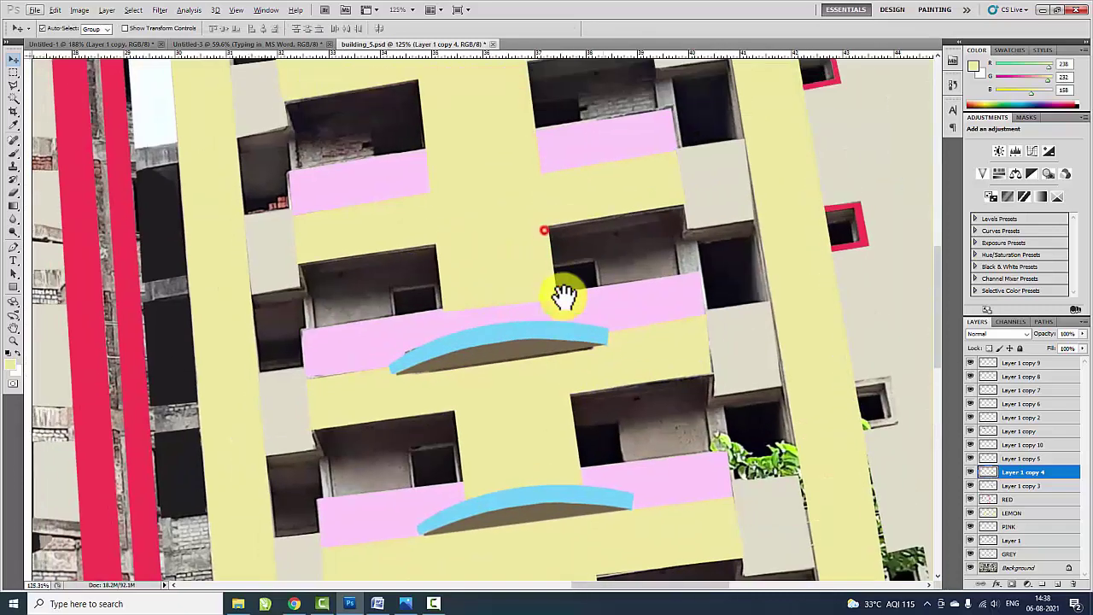
scroll(561, 293, up, 3)
drag(513, 329, 520, 313)
scroll(632, 363, up, 2)
- Outline the leftover gap under the arc on the LEMON layer
click(714, 353)
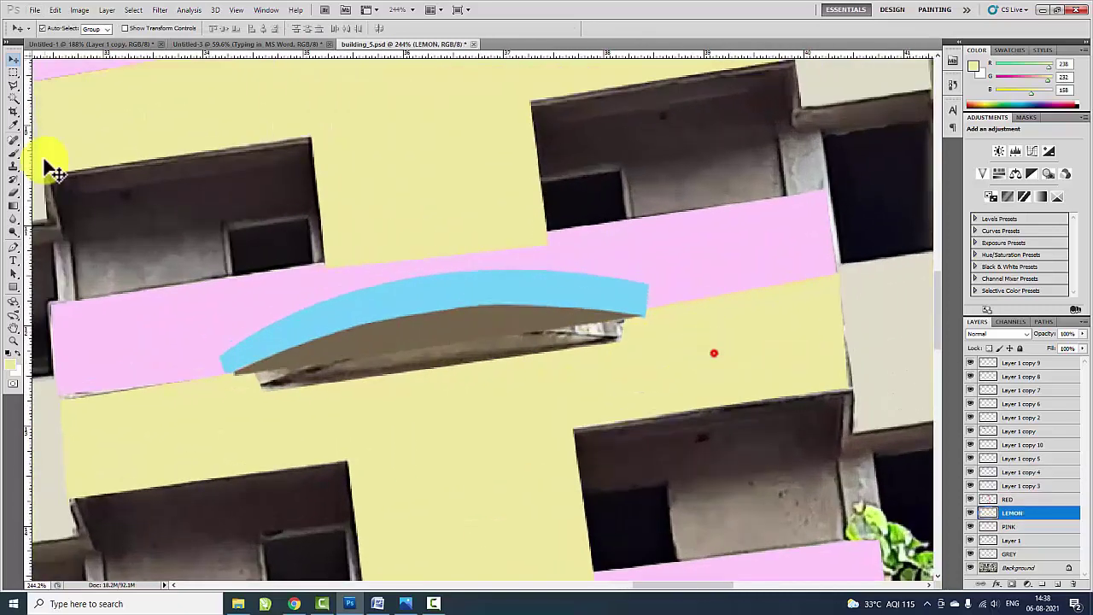
click(12, 81)
double_click(322, 427)
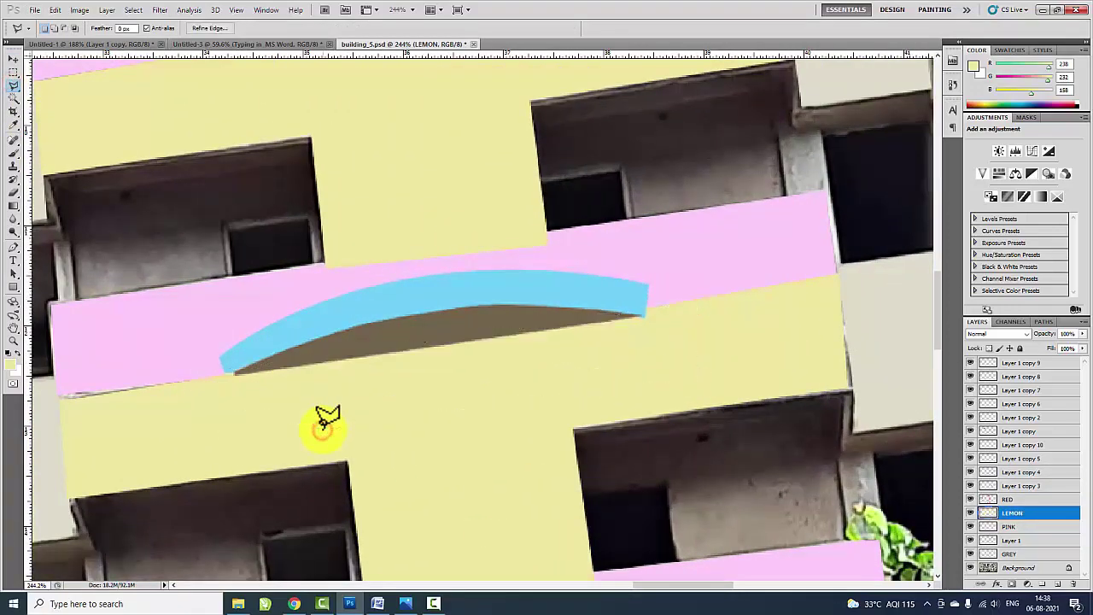
scroll(320, 426, down, 3)
scroll(469, 367, down, 2)
scroll(598, 329, down, 1)
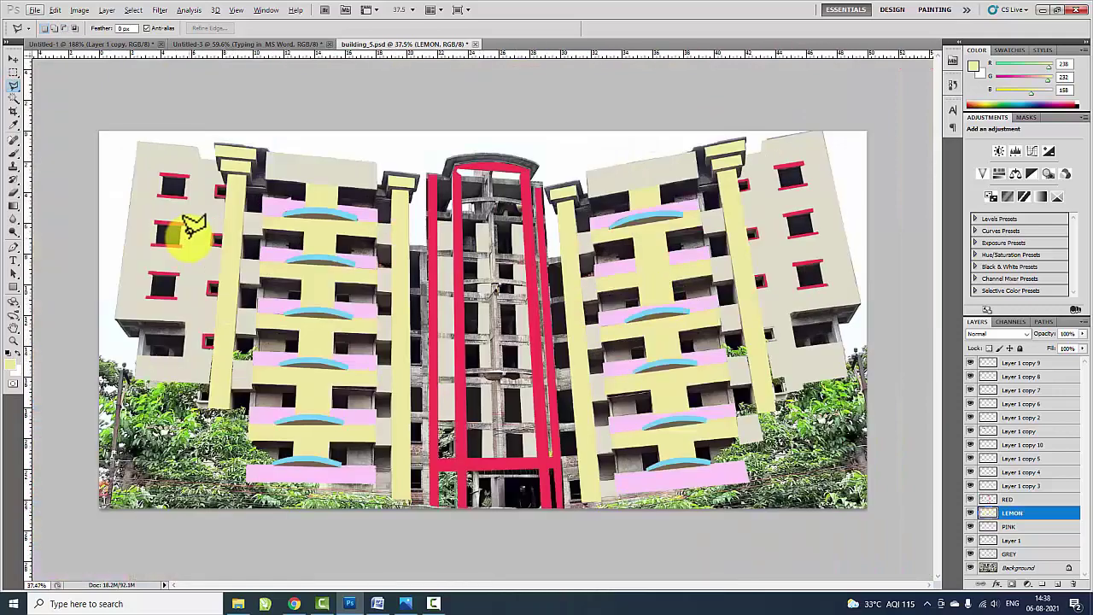
click(13, 58)
click(66, 187)
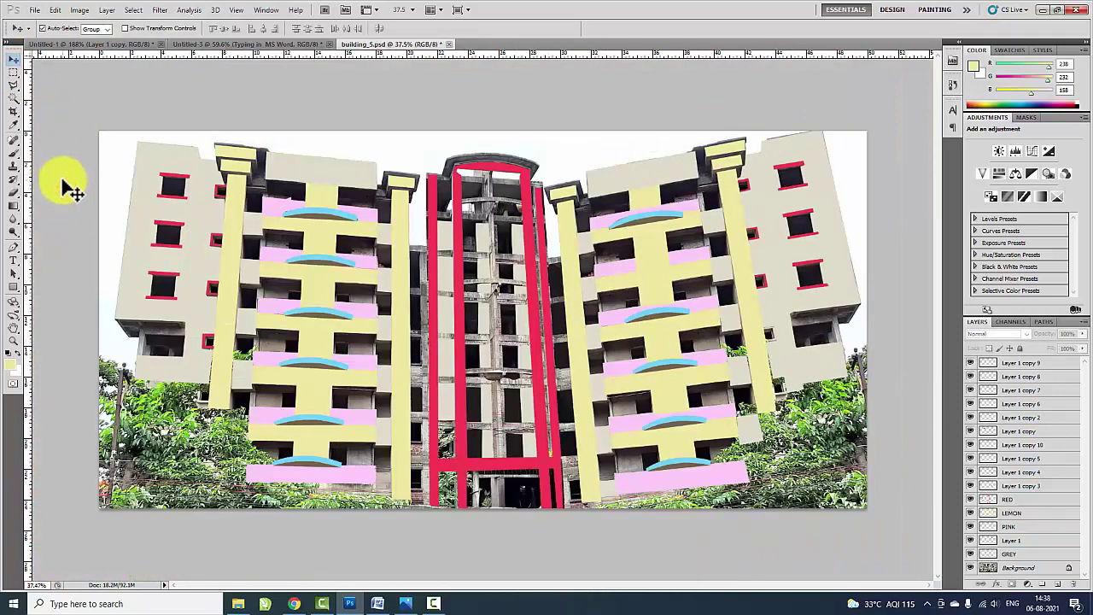
- On the GREY layer, start a pen path along the side balcony's corner and wall edges
click(166, 317)
scroll(98, 337, up, 3)
scroll(146, 207, up, 2)
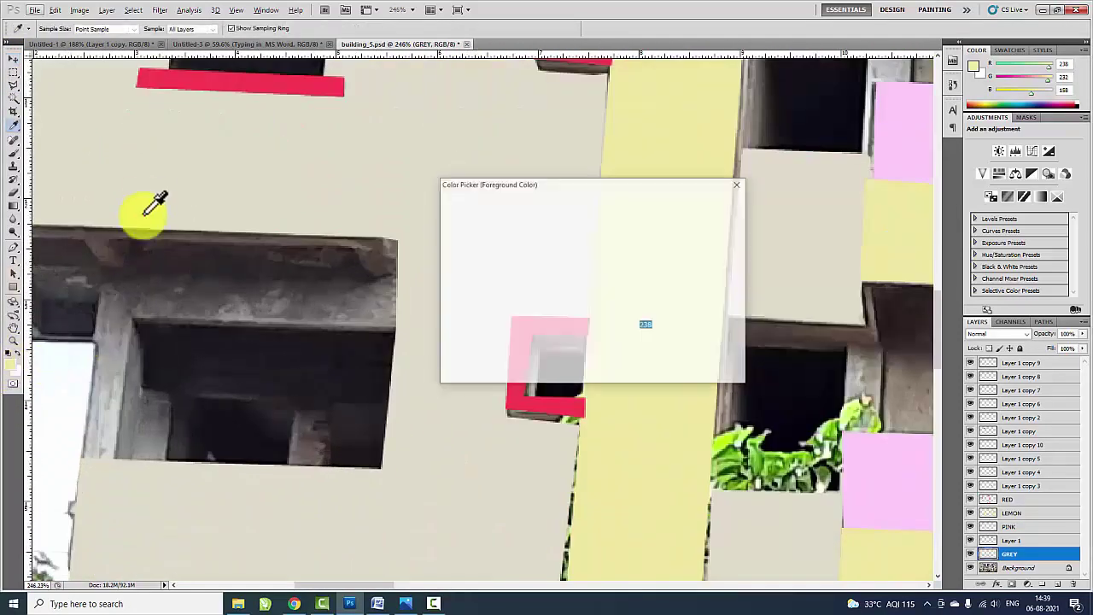
drag(226, 303, 413, 313)
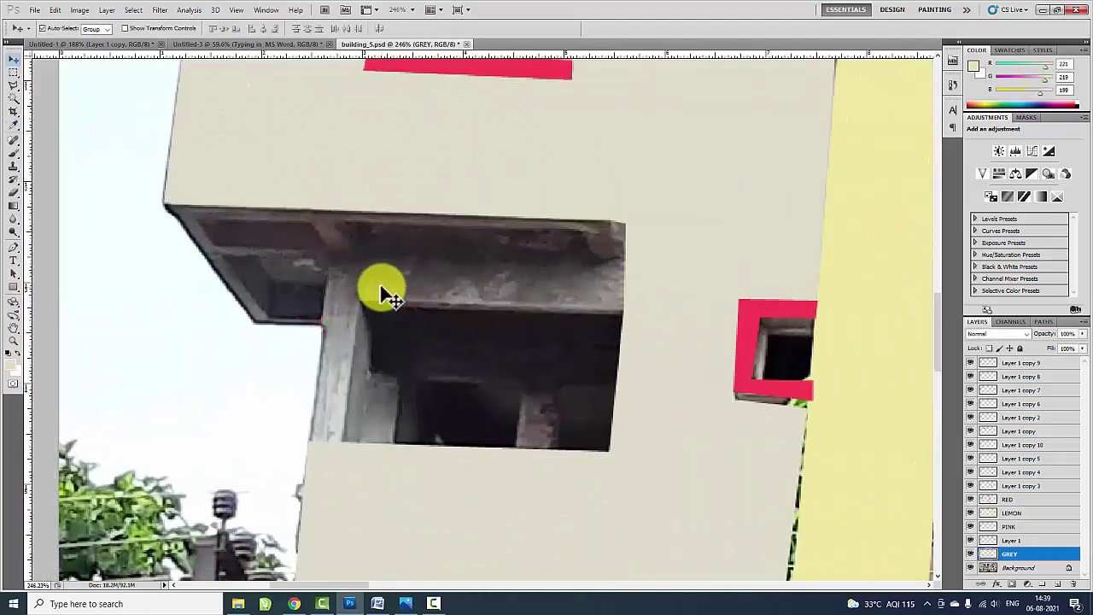
key(p)
click(164, 205)
click(254, 321)
click(321, 323)
click(309, 441)
click(342, 444)
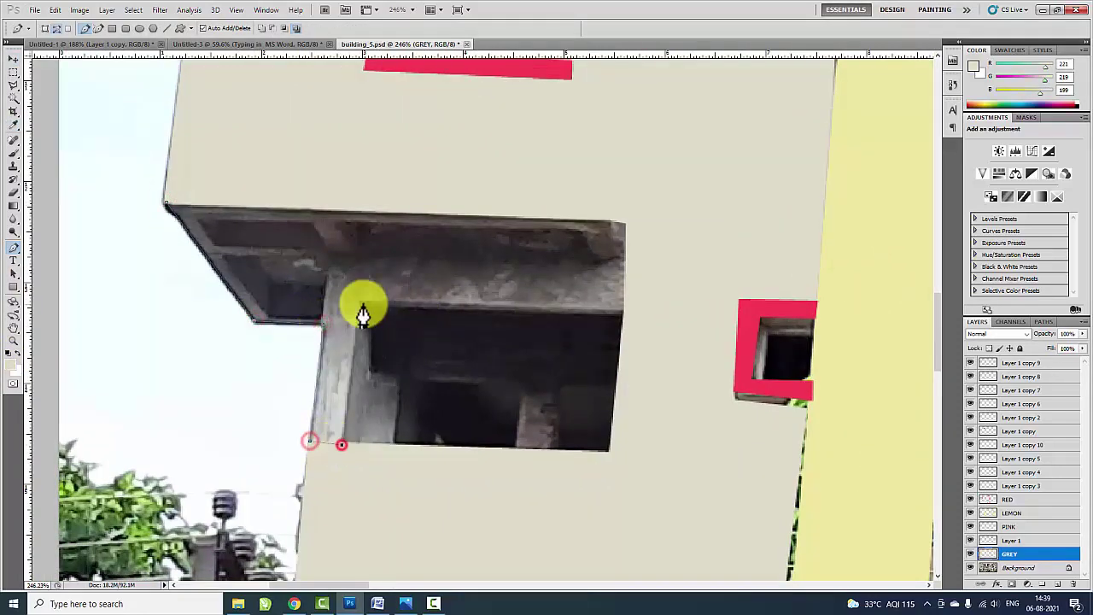
click(363, 300)
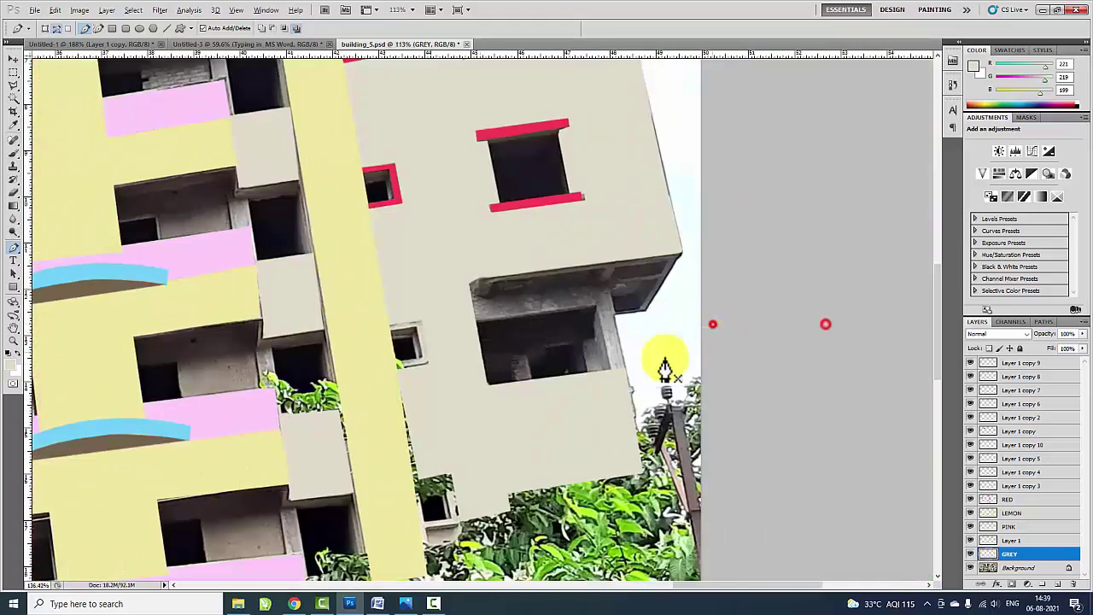
- Finish tracing the balcony outline around its upper edge and outer corner, closing the path
scroll(665, 369, up, 3)
click(567, 394)
click(539, 265)
click(281, 215)
click(344, 179)
click(647, 152)
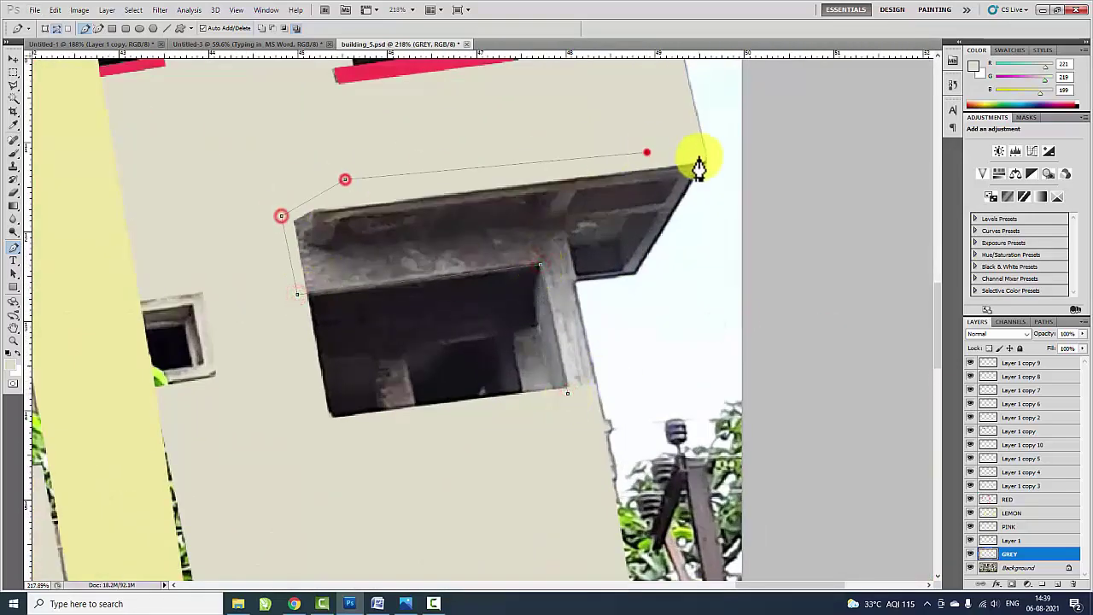
click(704, 158)
click(635, 274)
click(574, 283)
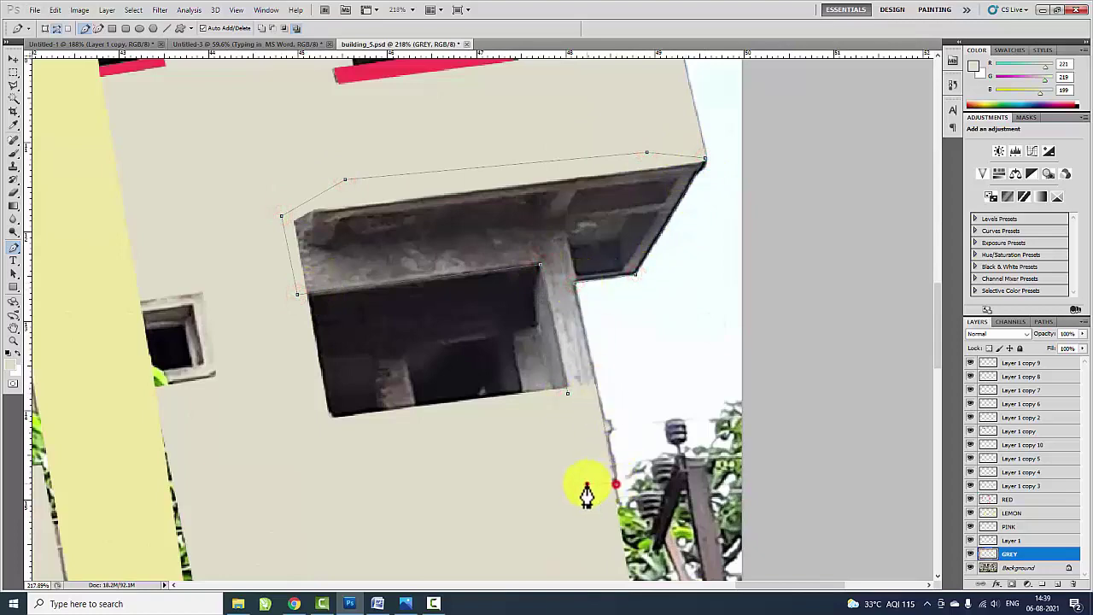
scroll(605, 419, down, 3)
scroll(453, 256, up, 3)
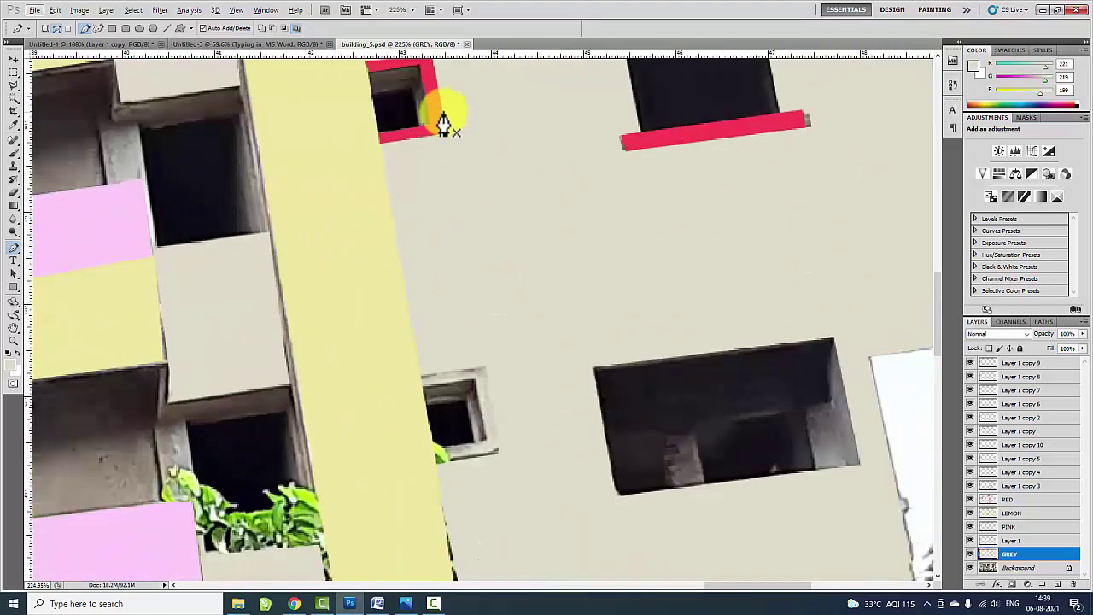
click(456, 122)
- Outline the small window frame on the left grey wall and fill it, initially beige
click(12, 83)
scroll(479, 378, up, 1)
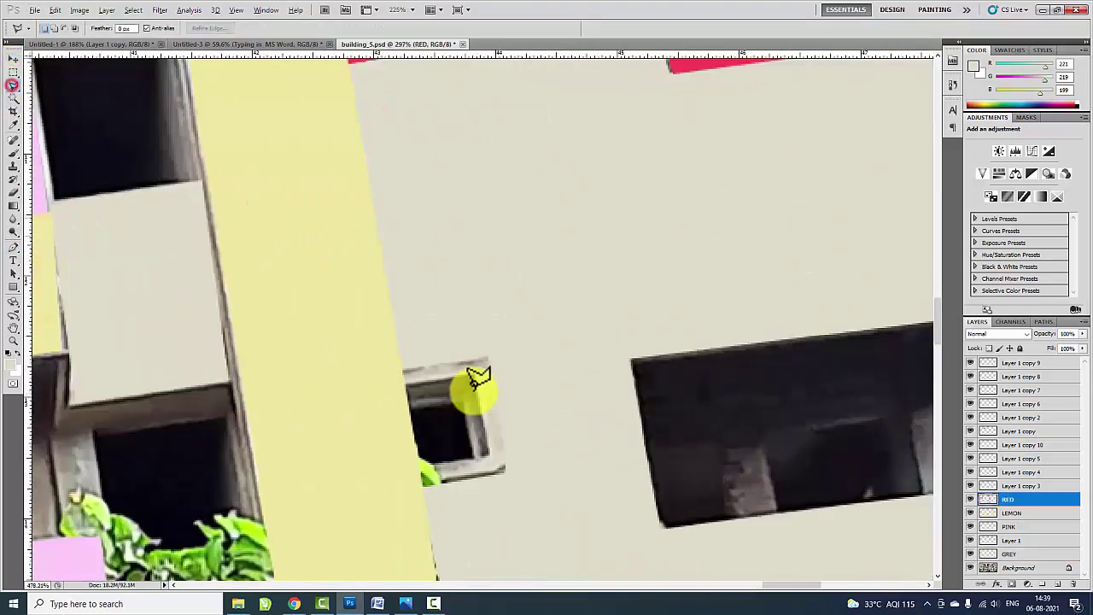
scroll(479, 377, up, 2)
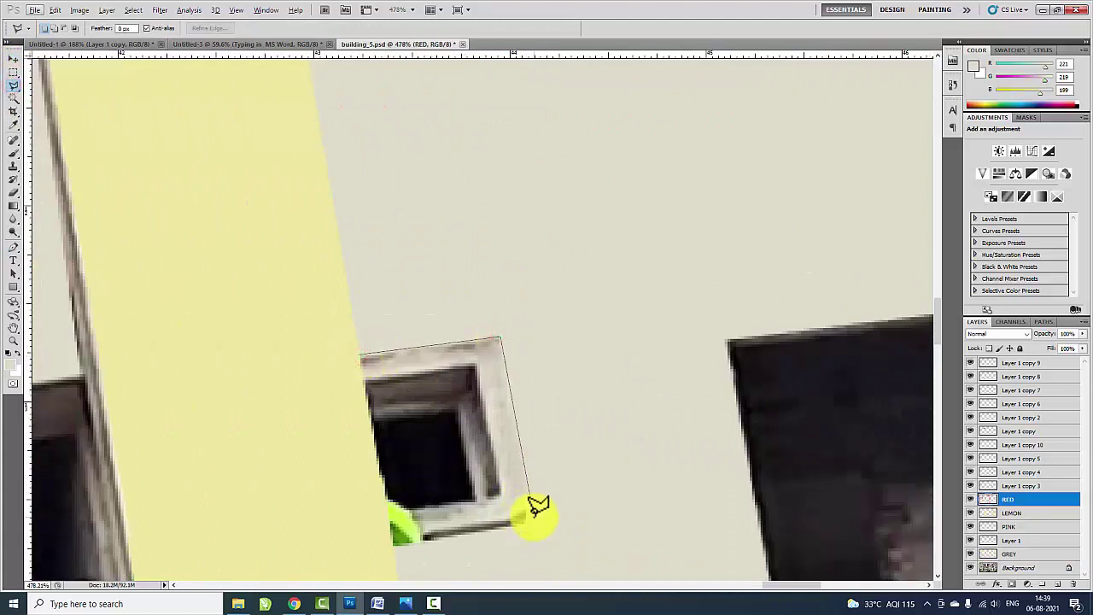
click(488, 497)
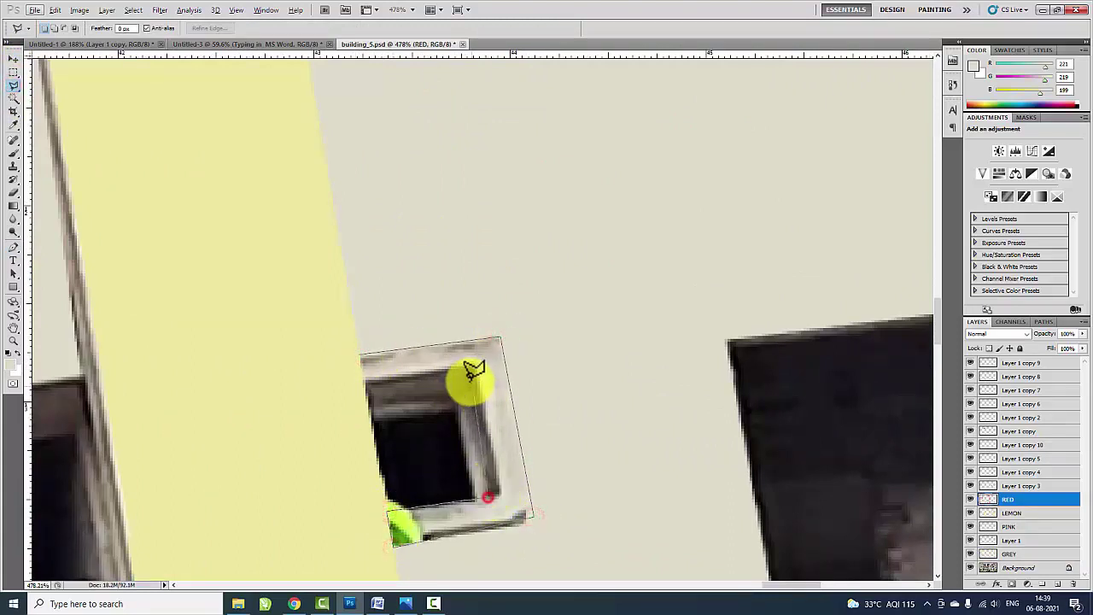
key(alt+BackSpace)
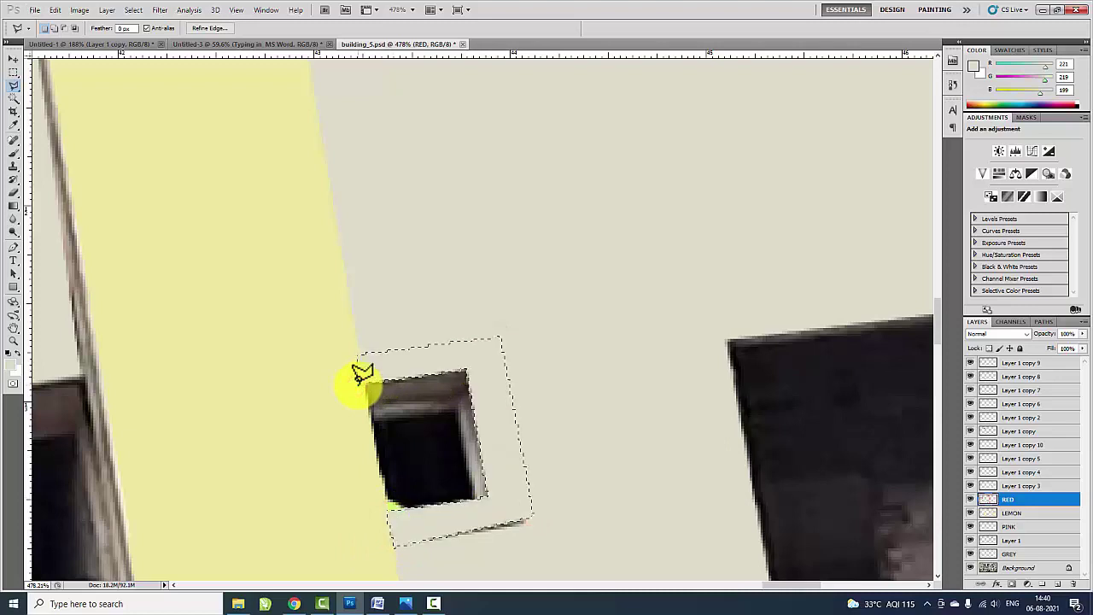
scroll(363, 393, down, 2)
- Sample red from an existing window frame and refill the small window frame red
click(12, 366)
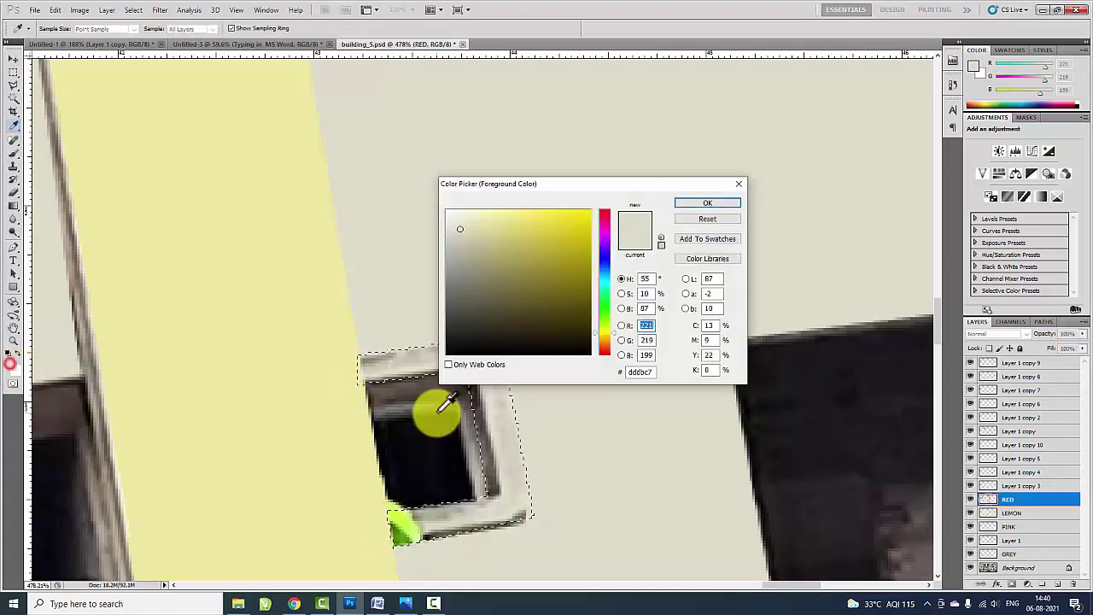
click(704, 220)
click(11, 366)
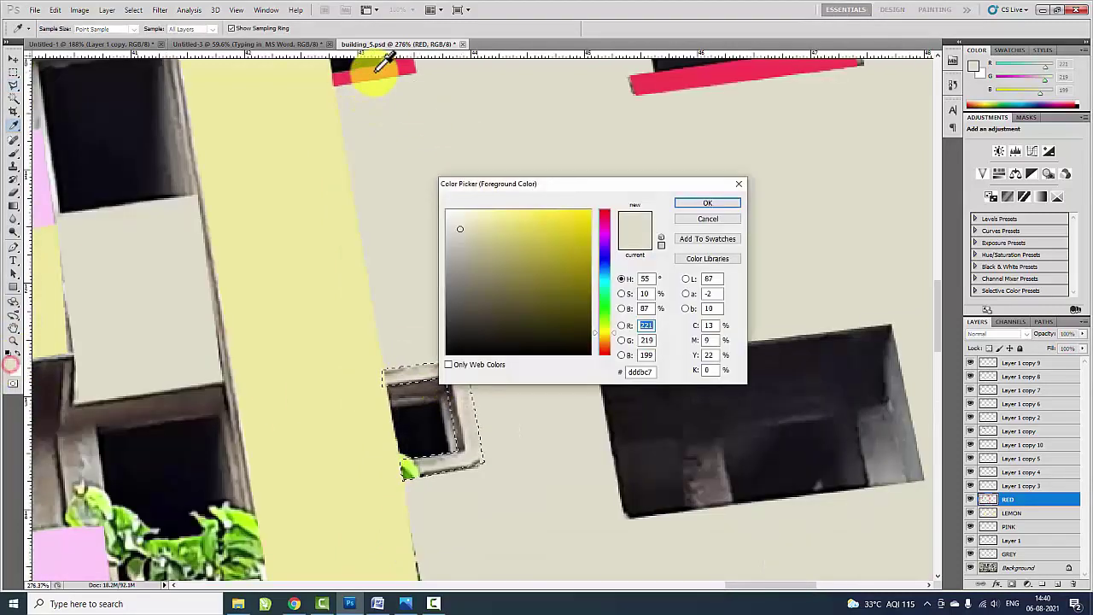
click(695, 78)
click(705, 201)
key(alt+BackSpace)
click(683, 229)
scroll(647, 359, down, 3)
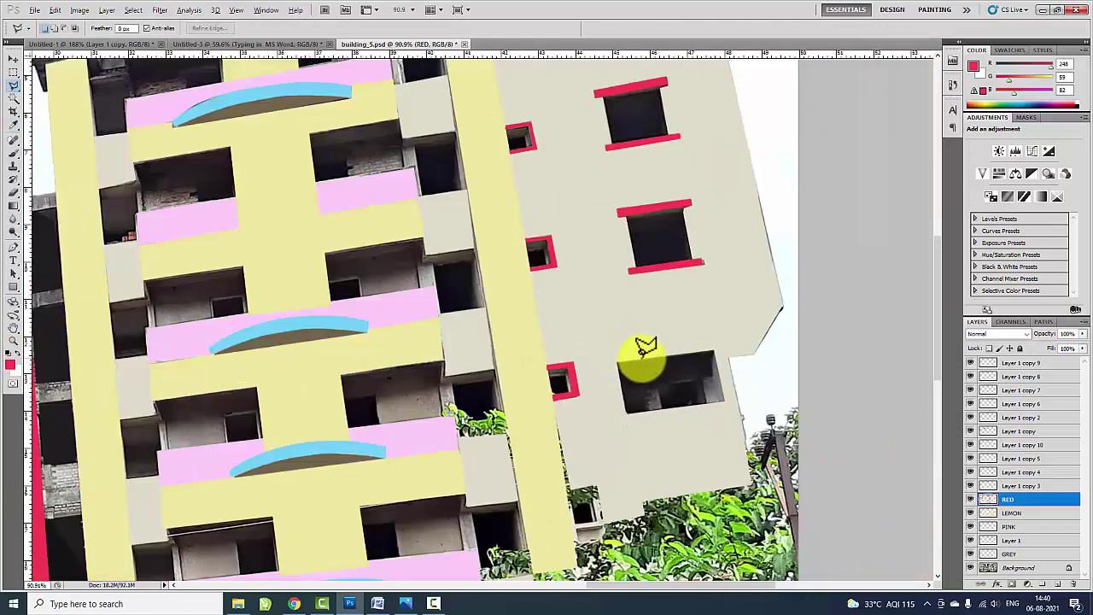
scroll(663, 361, down, 2)
scroll(673, 350, down, 2)
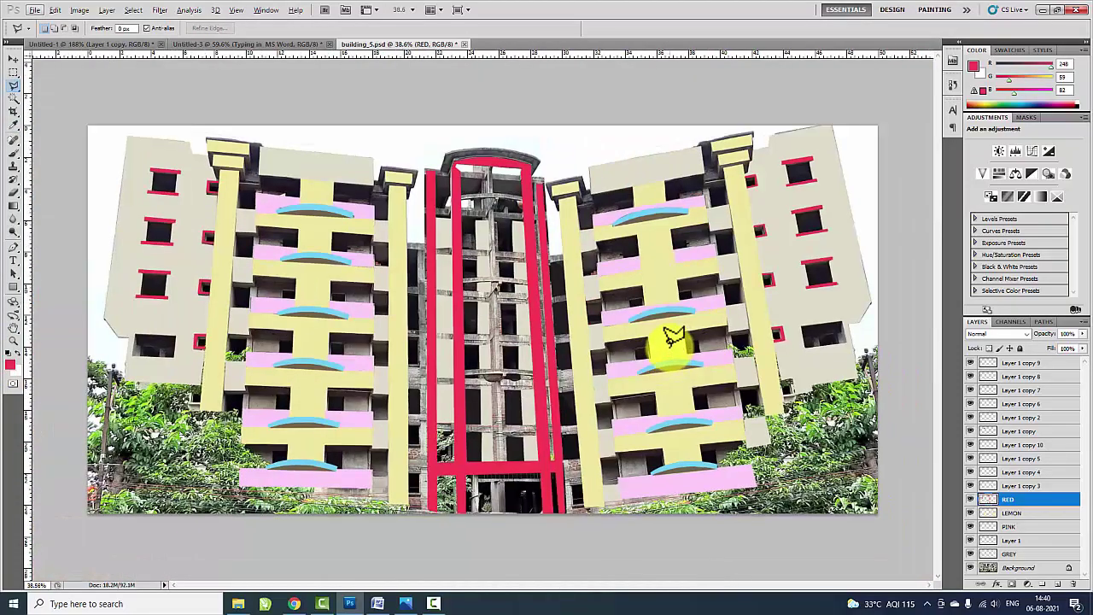
- Make LEMON the working layer for painting the grey columns
scroll(508, 398, up, 3)
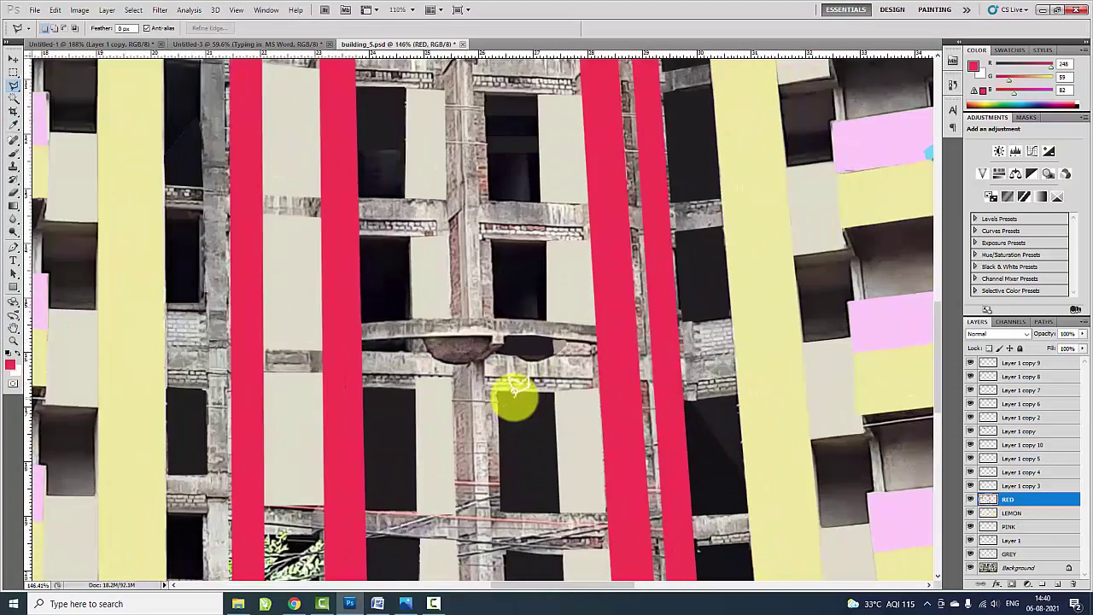
scroll(513, 398, up, 1)
scroll(510, 279, down, 1)
scroll(510, 279, down, 1)
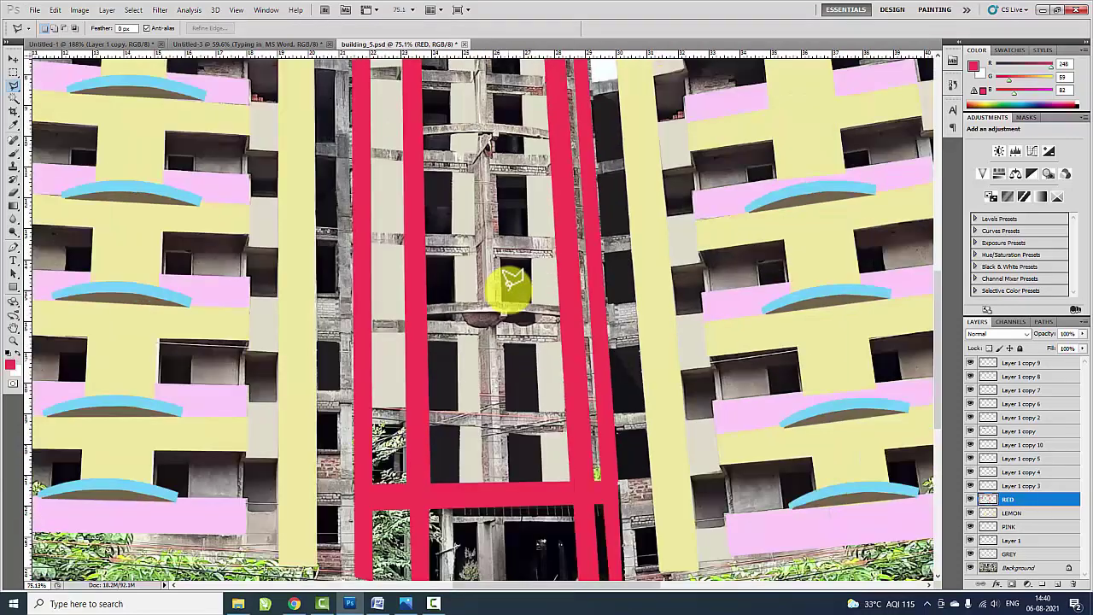
scroll(510, 280, down, 1)
scroll(390, 110, up, 1)
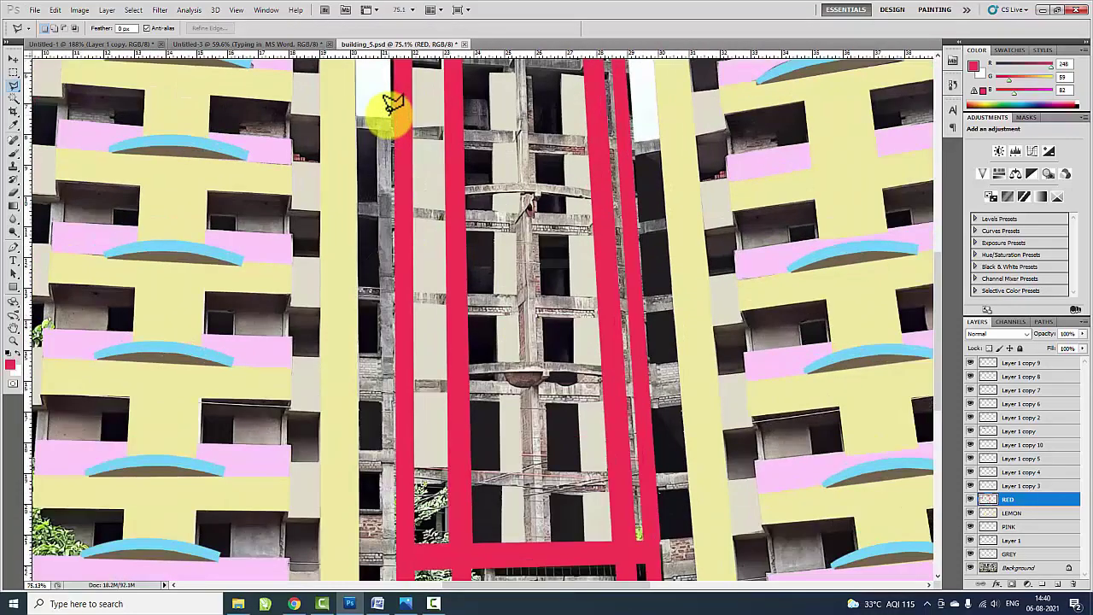
scroll(390, 110, up, 1)
scroll(391, 110, up, 1)
click(13, 58)
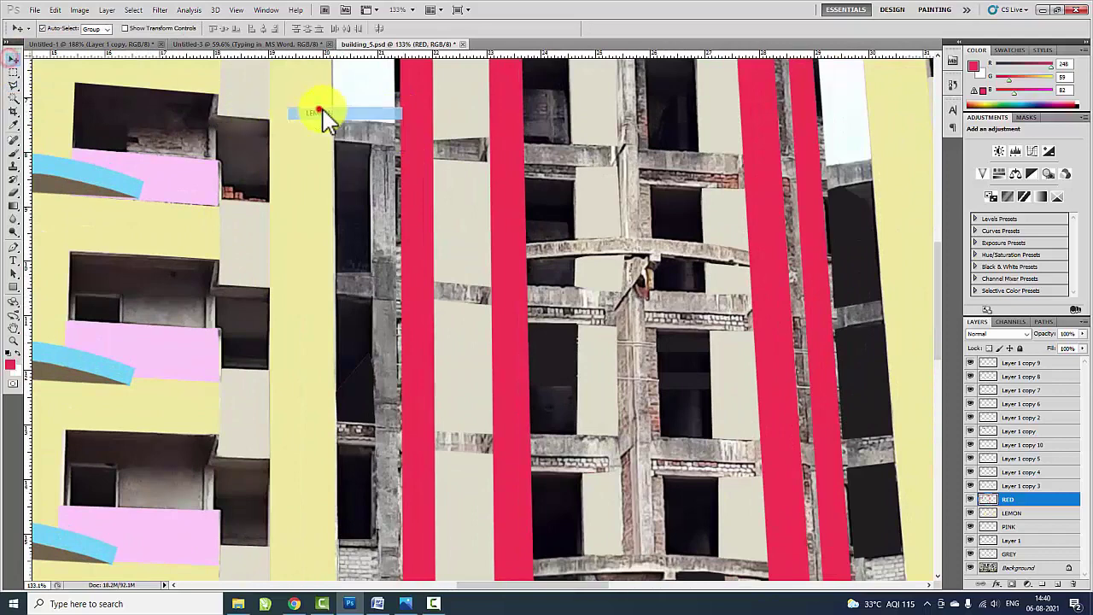
click(318, 111)
scroll(325, 115, up, 2)
- Outline the first grey column beside the red stripe and fill it with sampled lemon yellow
key(p)
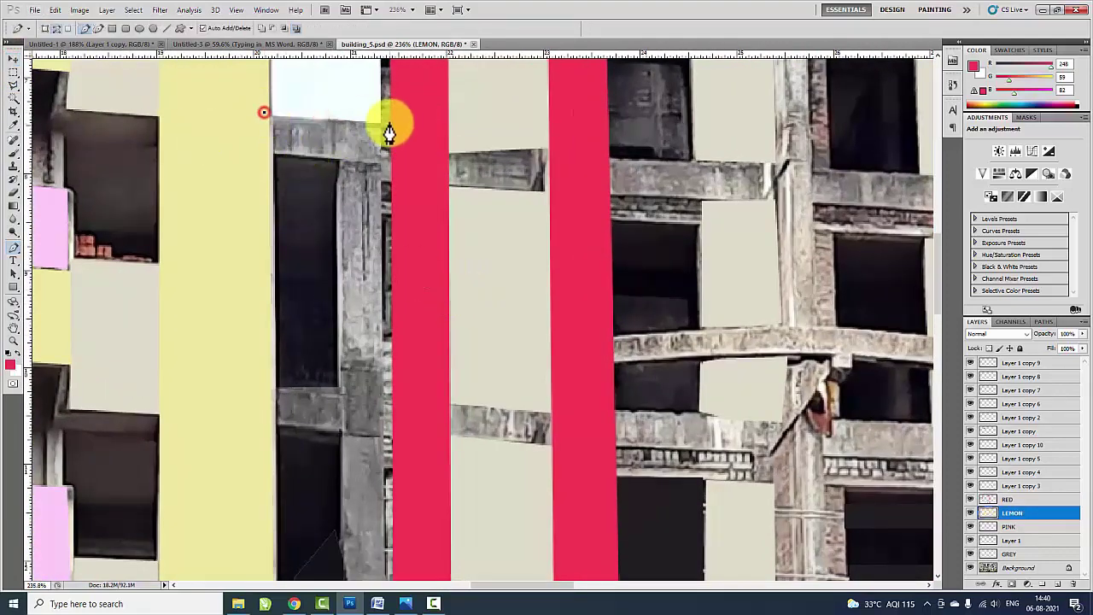
click(391, 444)
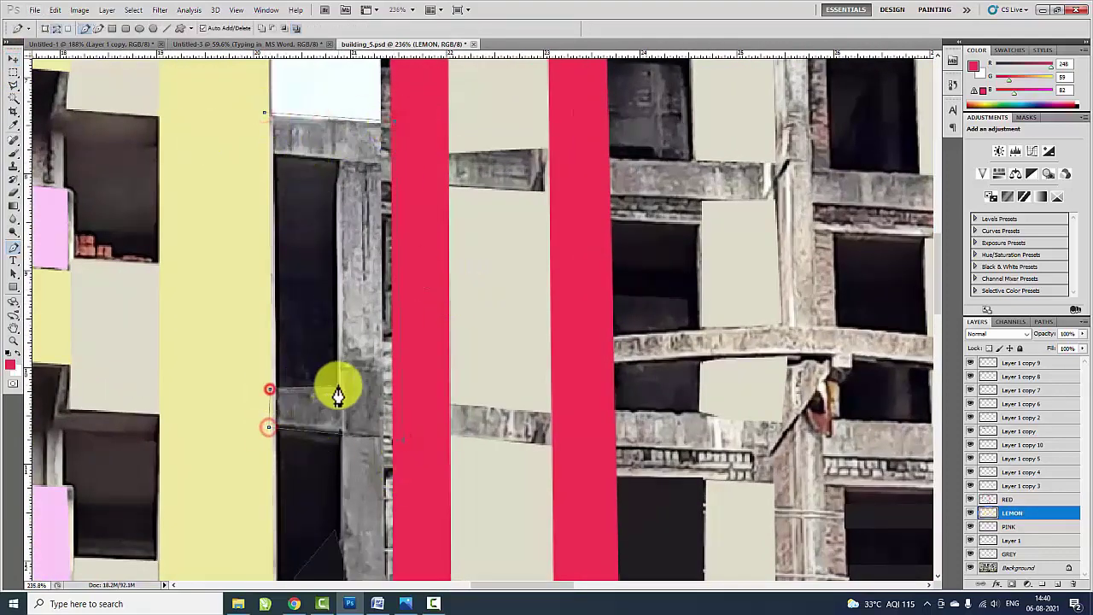
click(340, 166)
key(alt+BackSpace)
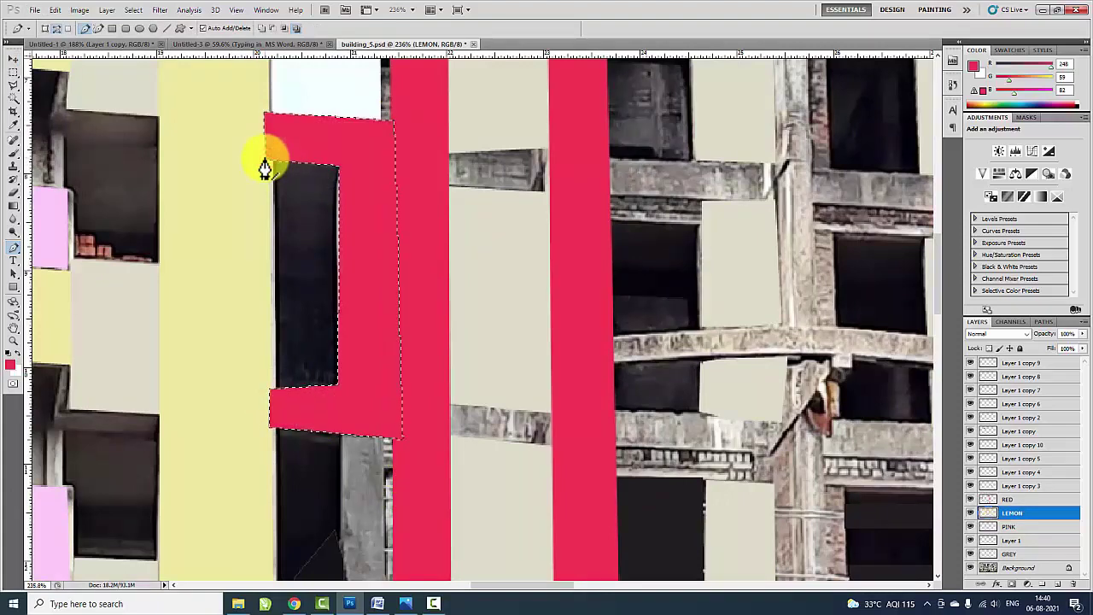
key(ctrl+z)
click(9, 367)
click(196, 330)
click(708, 205)
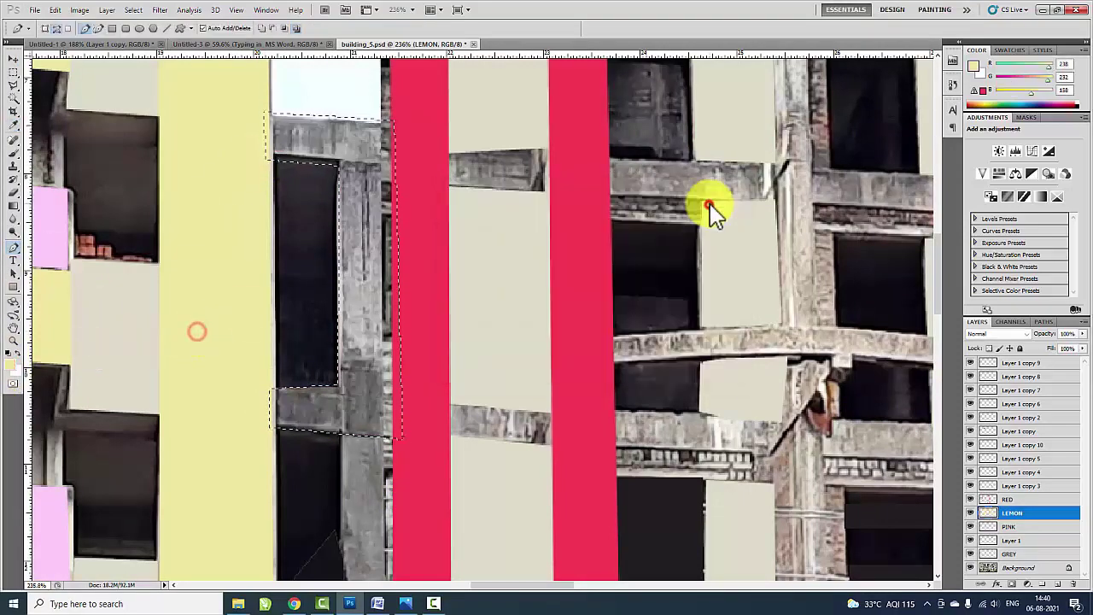
key(alt+BackSpace)
key(ctrl+d)
- Reselect the LEMON layer from the canvas layer list
scroll(478, 327, down, 2)
scroll(478, 327, down, 1)
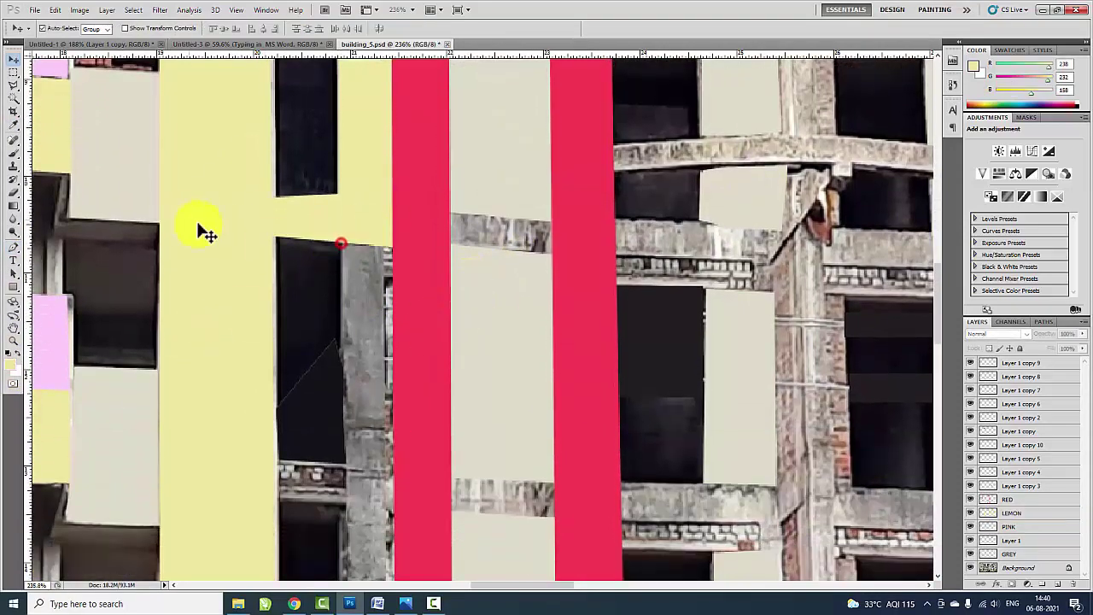
key(p)
click(14, 58)
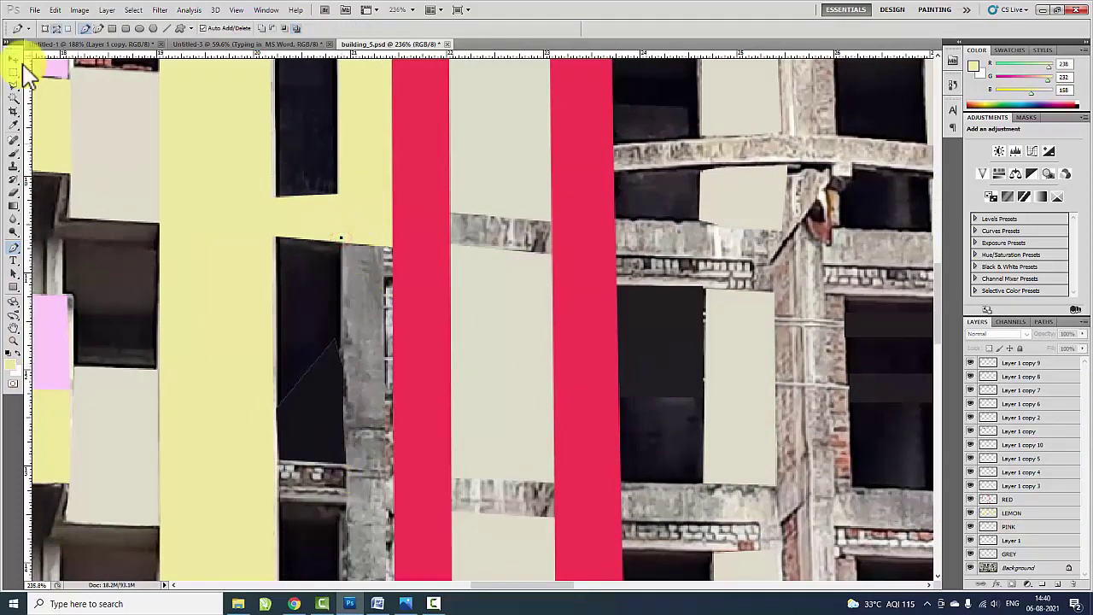
right_click(354, 205)
click(380, 219)
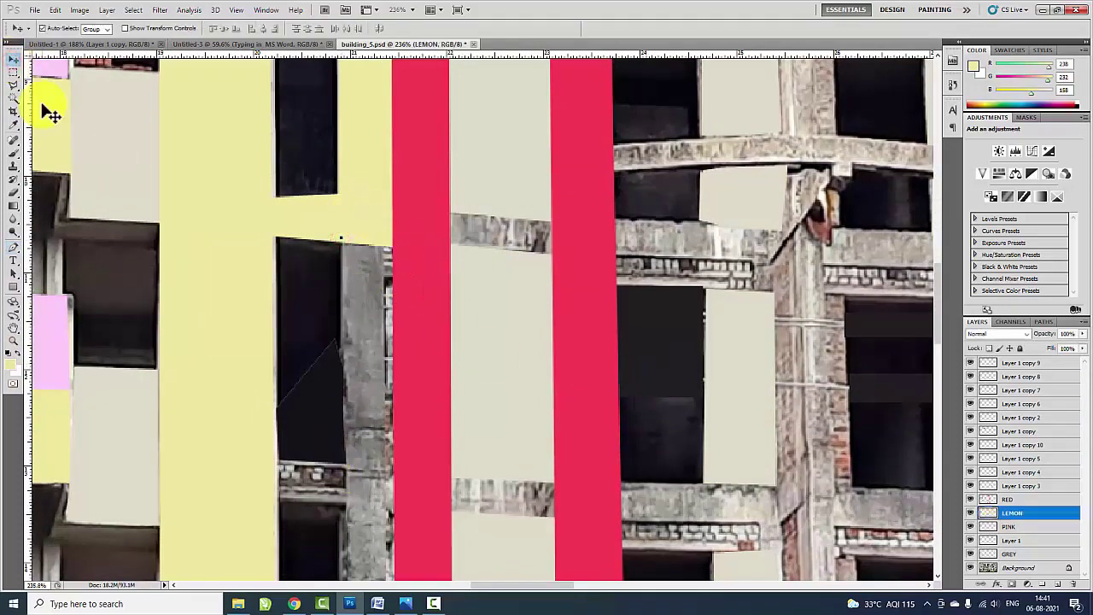
- Outline the next grey column and fill it lemon yellow
click(13, 247)
click(340, 238)
click(344, 465)
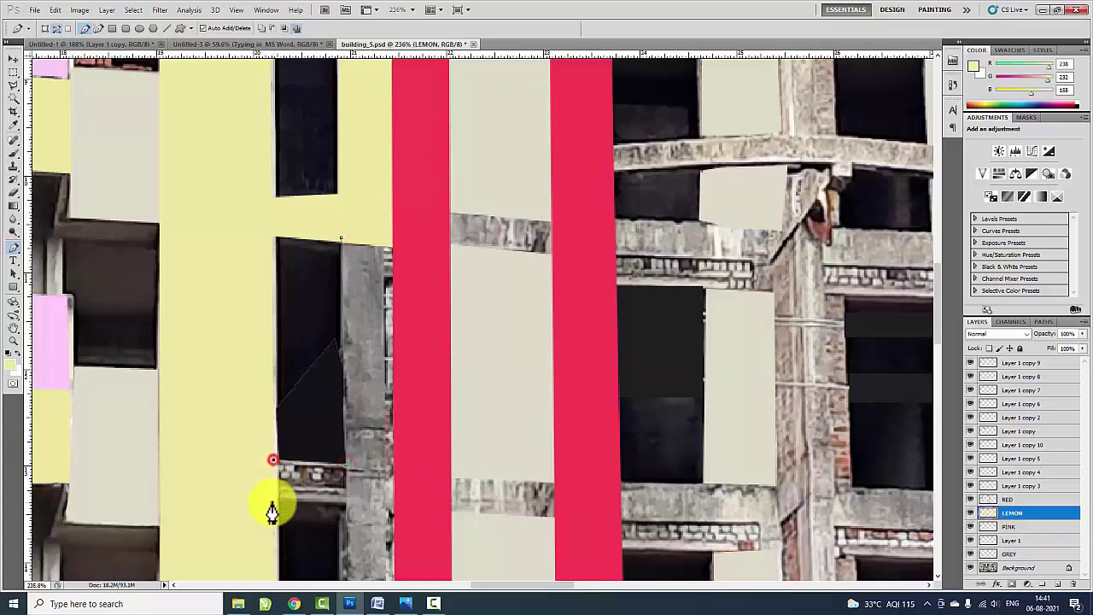
click(394, 505)
click(393, 235)
key(ctrl+Return)
key(alt+BackSpace)
key(ctrl+d)
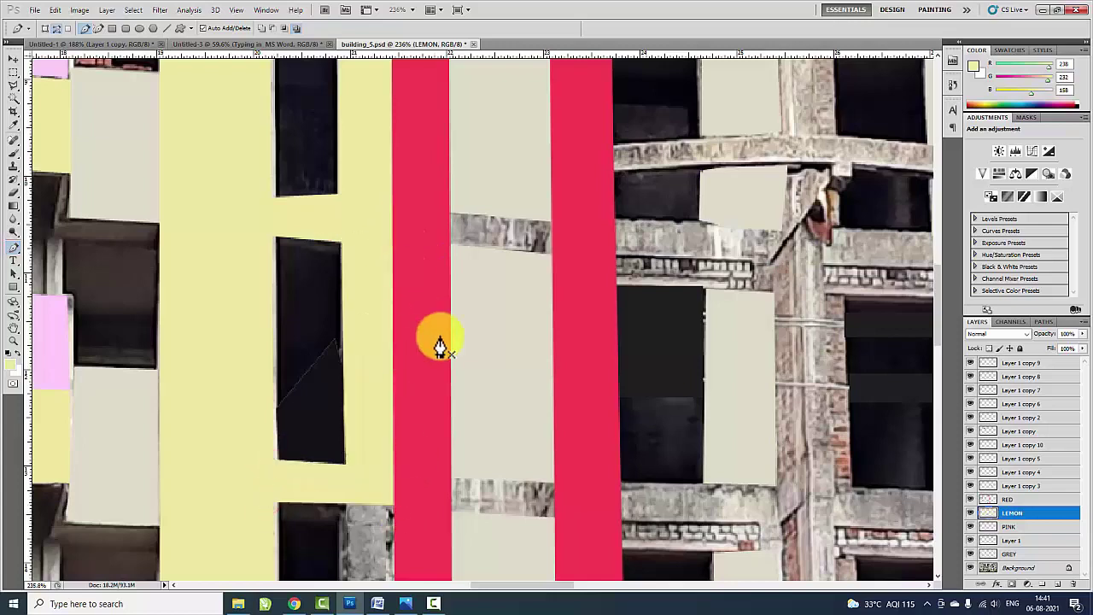
scroll(438, 333, down, 5)
- Trace the long grey column along its full length with the Pen tool
click(342, 419)
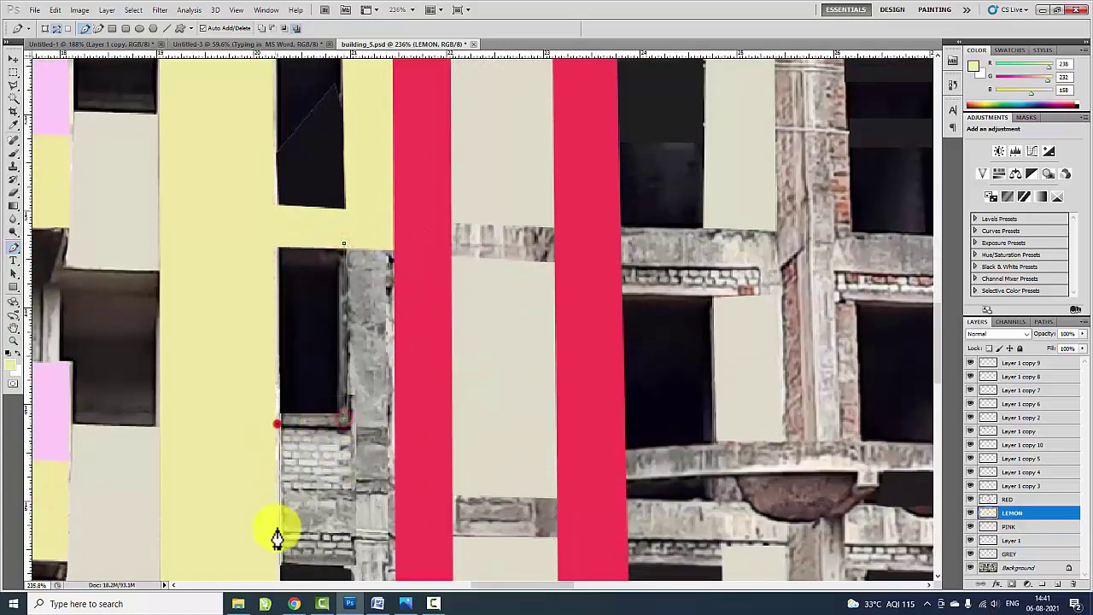
scroll(277, 534, down, 1)
scroll(348, 536, down, 3)
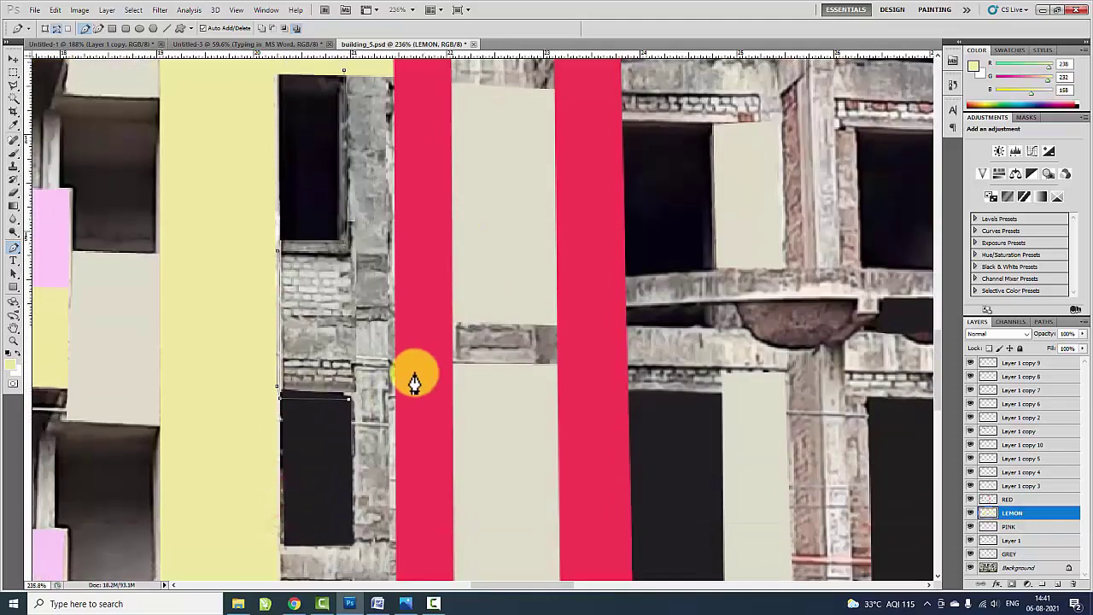
scroll(351, 493, down, 1)
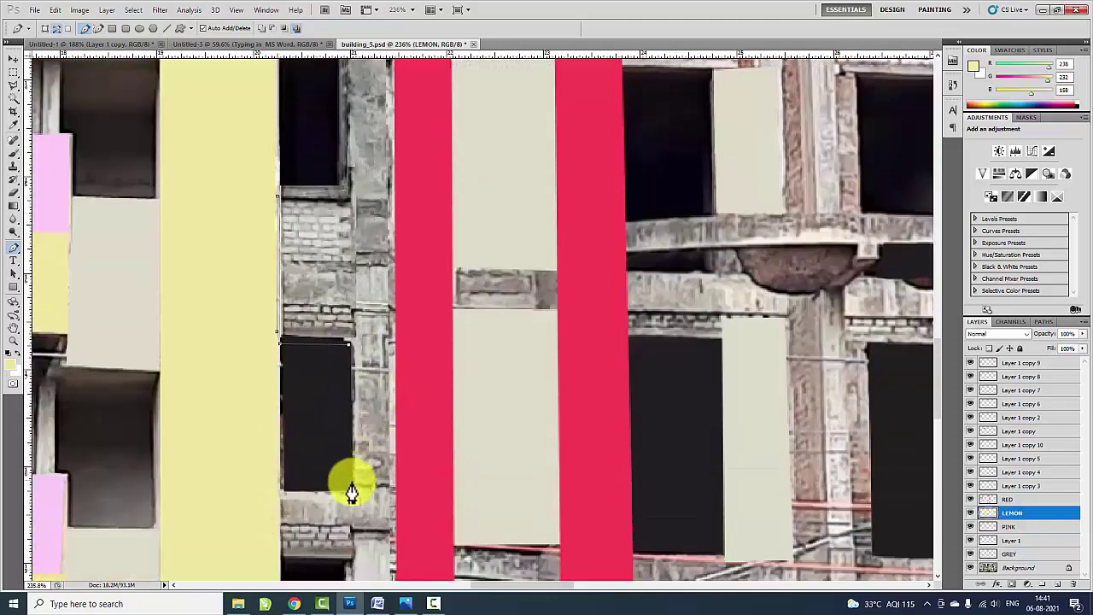
click(350, 565)
scroll(376, 512, down, 3)
click(350, 552)
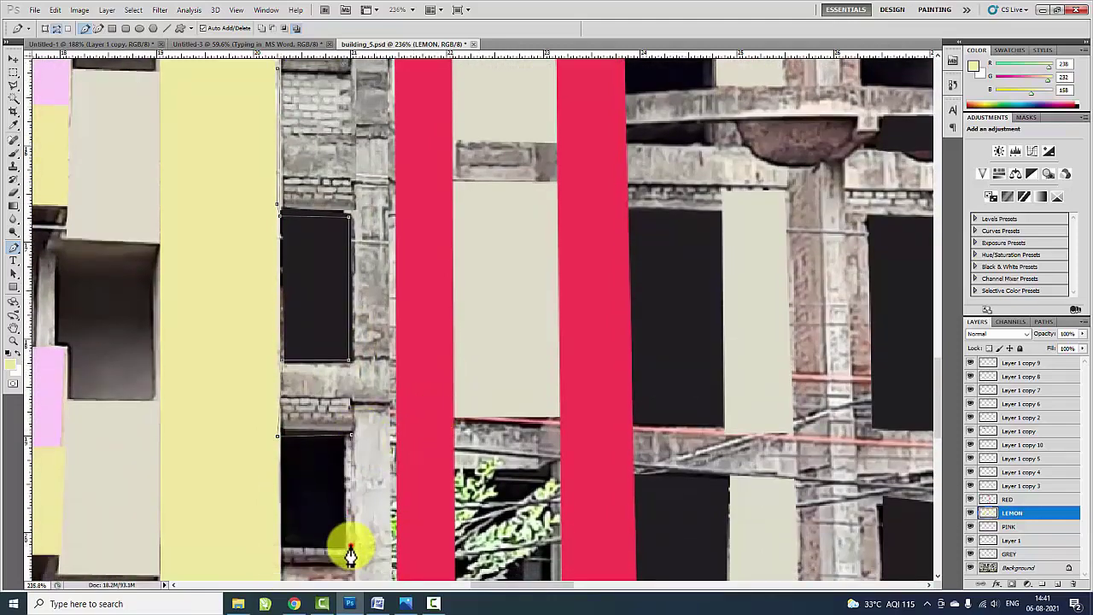
click(276, 543)
scroll(298, 530, down, 1)
scroll(342, 452, down, 3)
scroll(279, 513, down, 1)
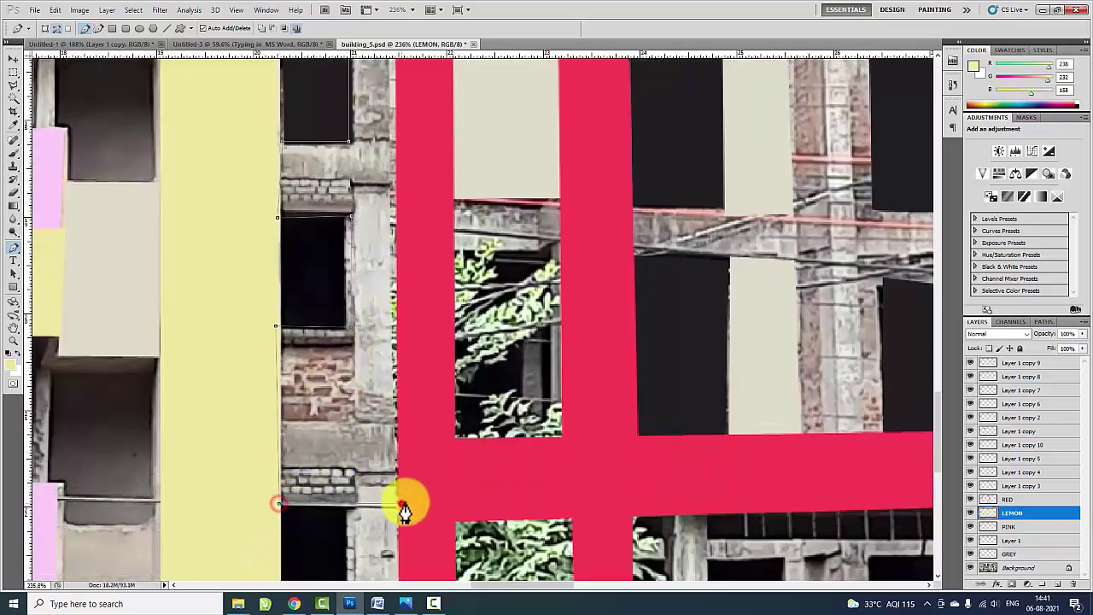
scroll(451, 362, down, 5)
scroll(441, 415, down, 3)
scroll(452, 402, down, 3)
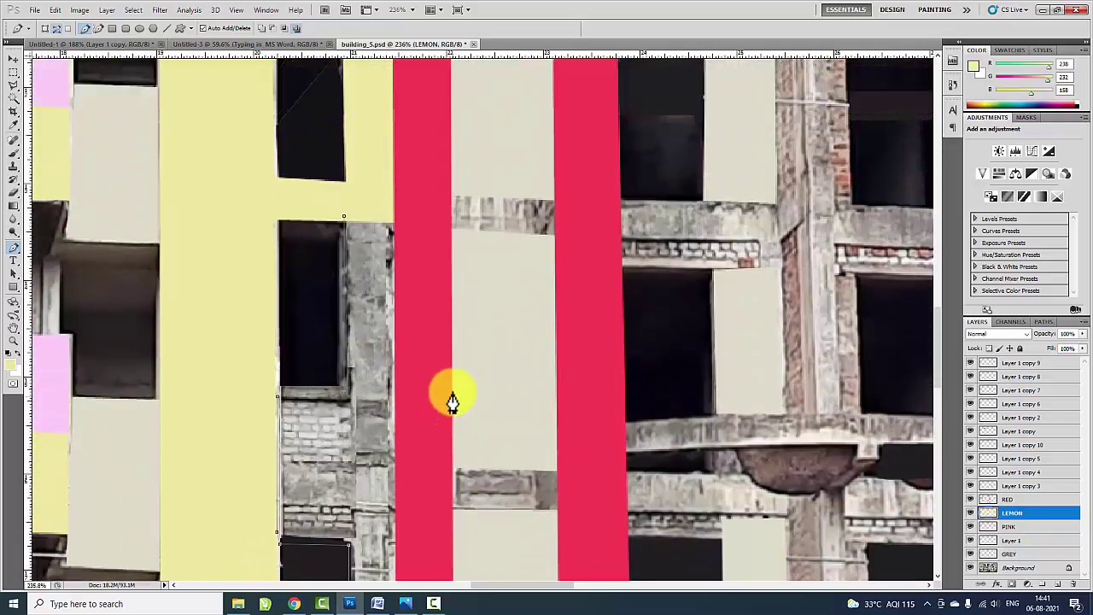
click(401, 220)
- Close the grey strip outline and fill it lemon yellow
scroll(471, 281, down, 5)
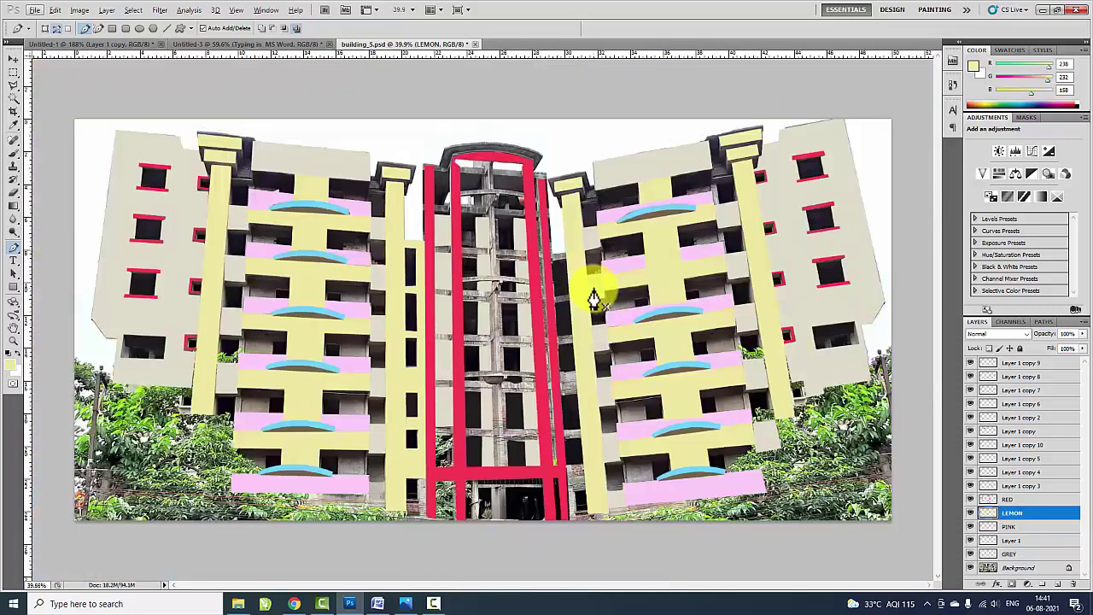
scroll(617, 288, up, 2)
scroll(610, 244, up, 2)
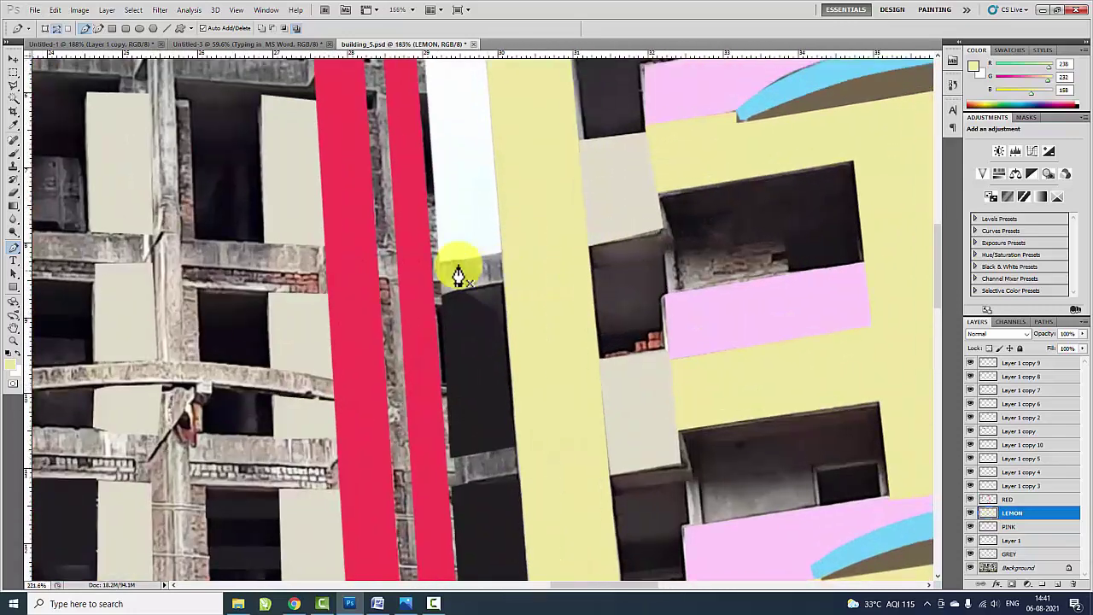
scroll(456, 268, up, 1)
click(419, 304)
key(ctrl+Return)
key(alt+BackSpace)
key(ctrl+d)
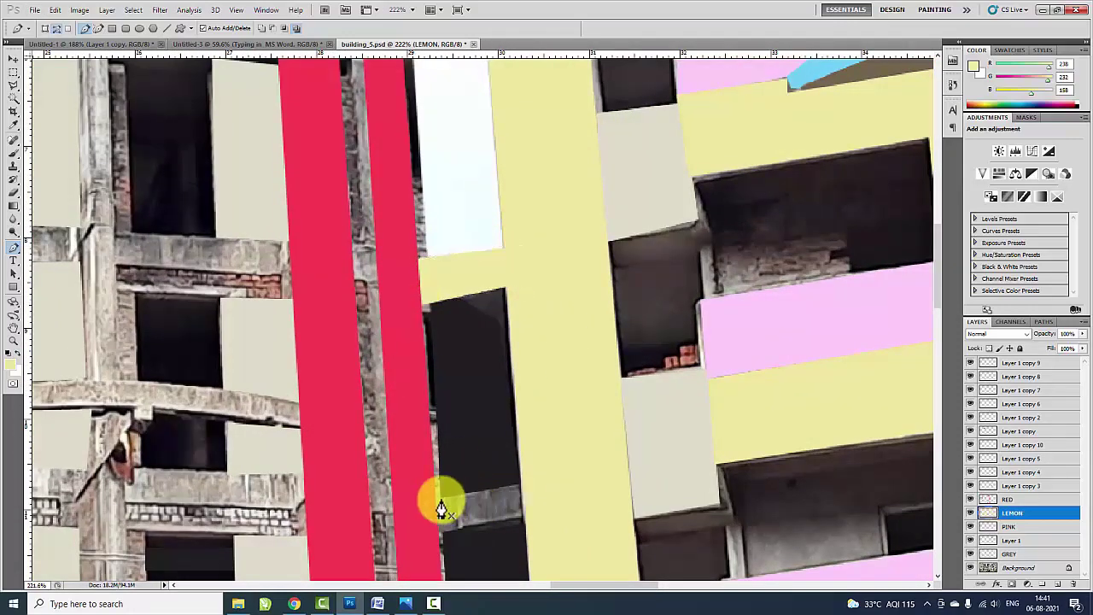
- Fill the next two brick strips lemon yellow
scroll(494, 491, down, 3)
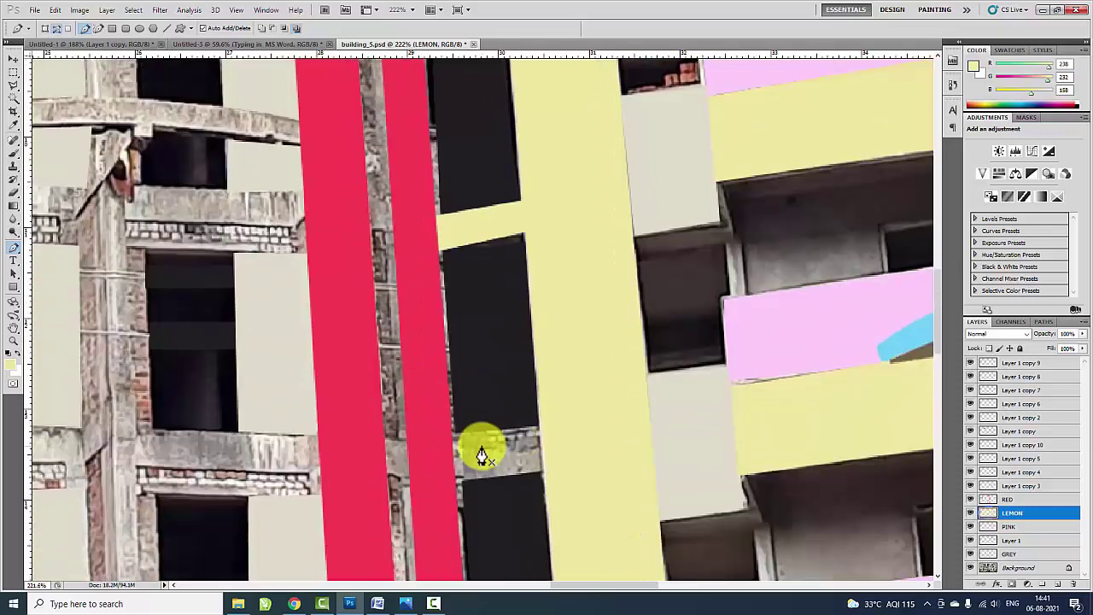
click(451, 494)
key(ctrl+Return)
key(alt+BackSpace)
key(ctrl+d)
scroll(512, 401, down, 3)
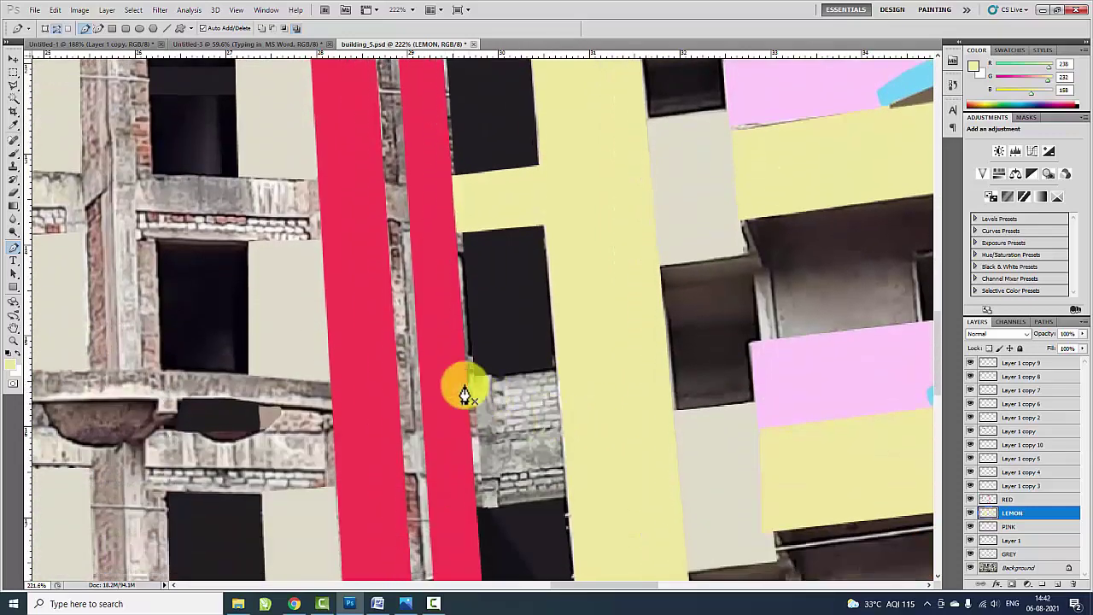
click(459, 505)
key(ctrl+Return)
key(alt+BackSpace)
key(ctrl+d)
- Fill two further brick strips lower on the facade lemon yellow
scroll(573, 434, down, 3)
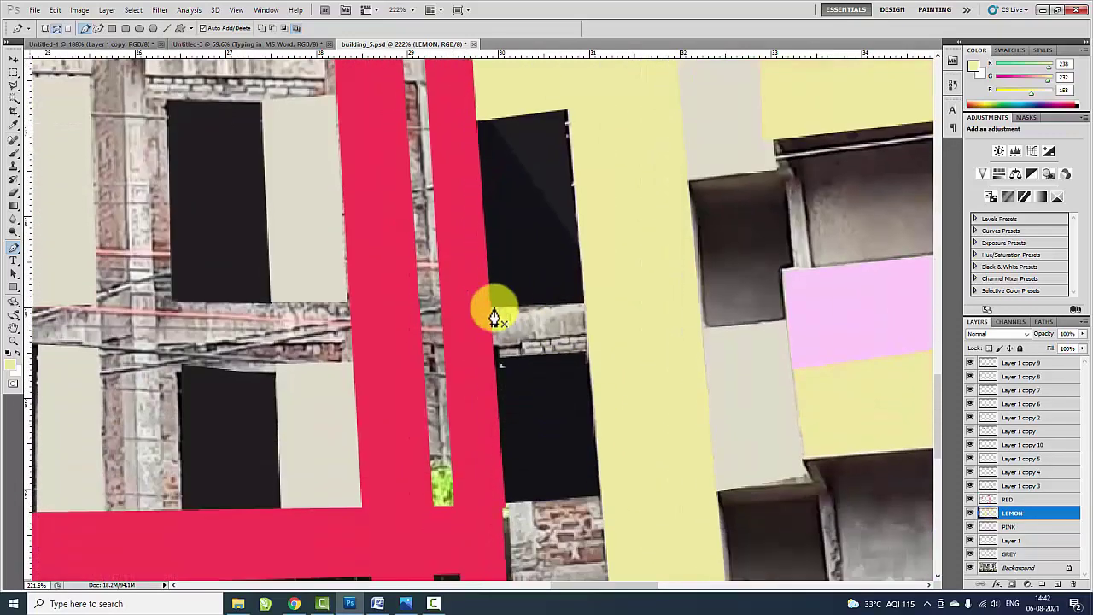
click(481, 359)
key(ctrl+Return)
key(alt+BackSpace)
key(ctrl+d)
scroll(512, 334, down, 3)
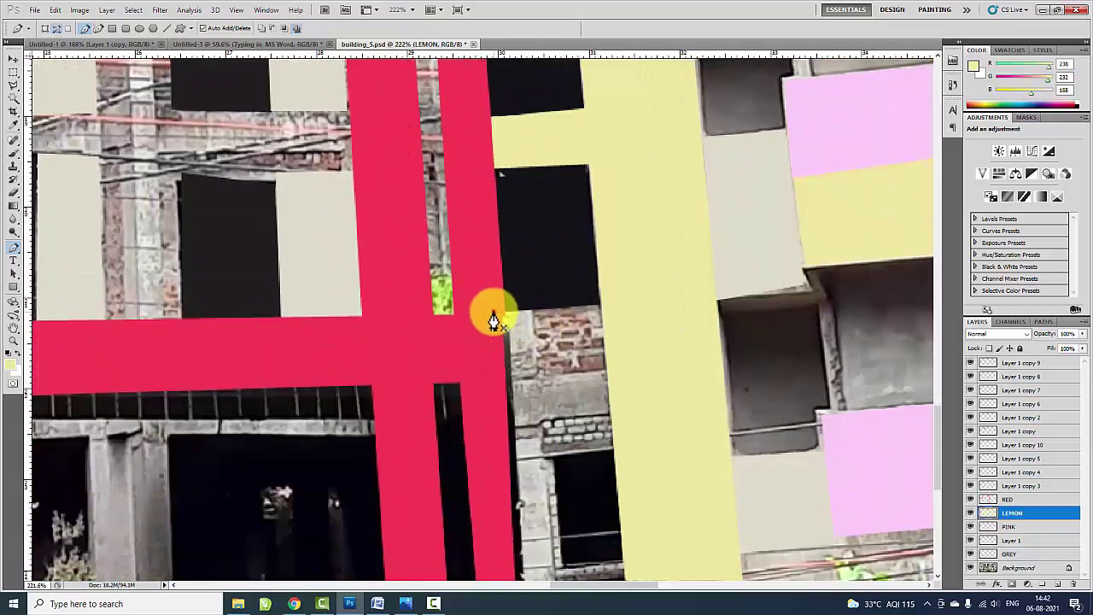
click(624, 451)
click(505, 462)
key(ctrl+Return)
key(alt+BackSpace)
key(ctrl+d)
- Outline the strip near the base and fill it lemon yellow
scroll(537, 458, down, 2)
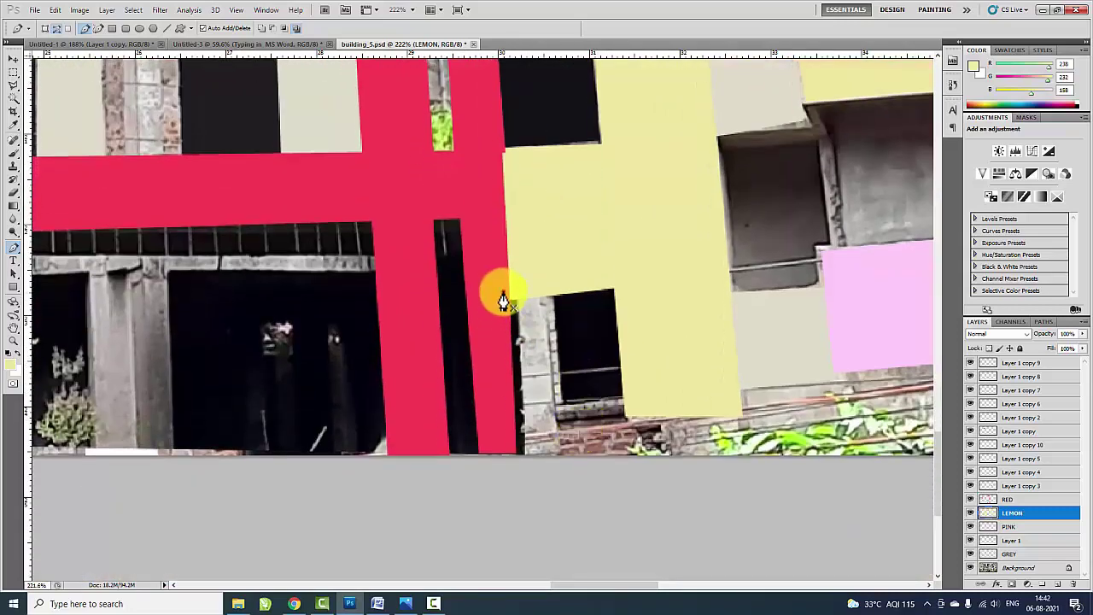
click(502, 291)
click(553, 289)
click(865, 464)
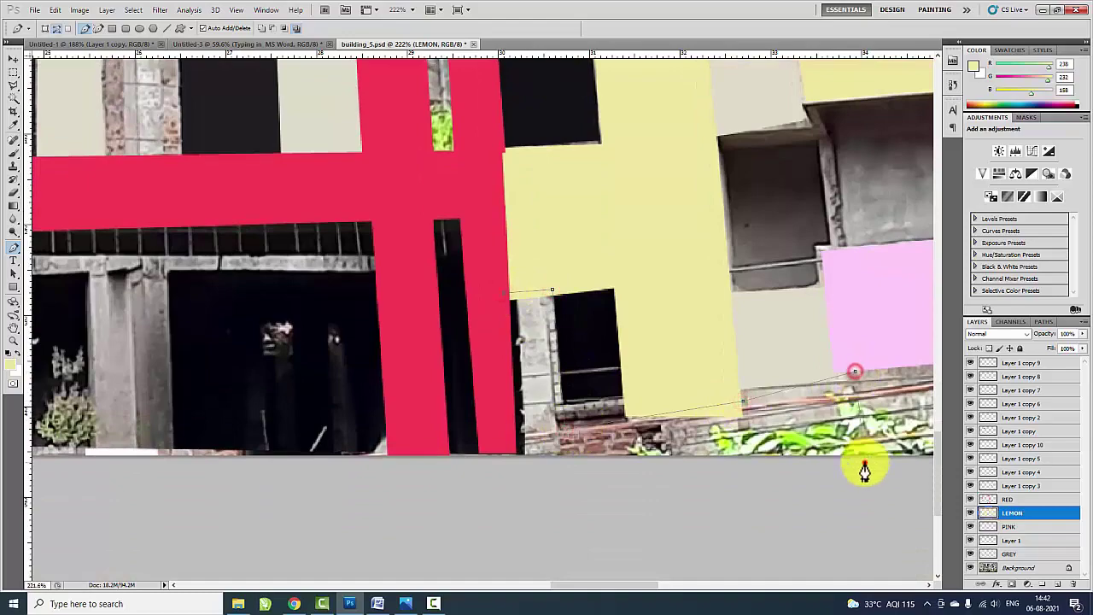
click(512, 464)
key(ctrl+Return)
key(alt+BackSpace)
key(ctrl+d)
scroll(577, 427, down, 3)
- Fill the brick strip between the red stripes with lemon yellow
scroll(512, 419, down, 2)
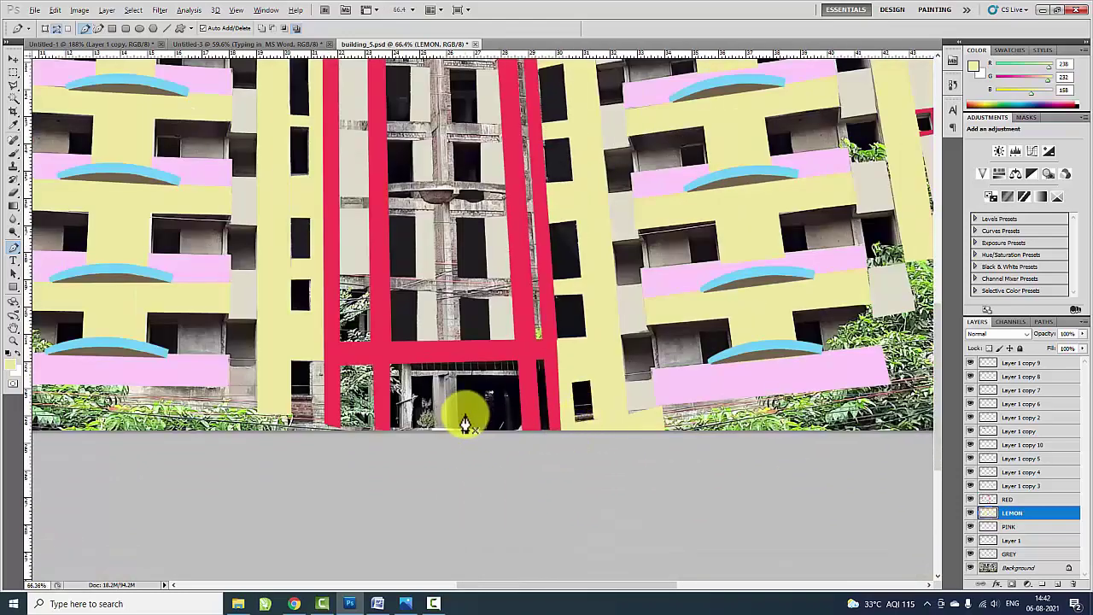
scroll(447, 415, down, 1)
scroll(499, 389, up, 5)
scroll(499, 389, down, 2)
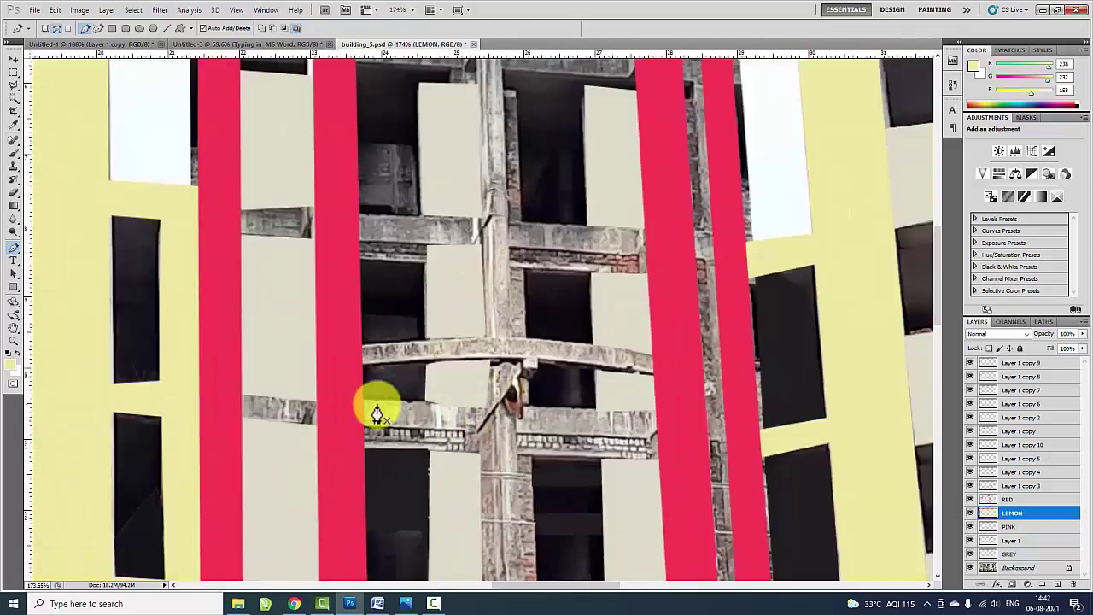
click(663, 457)
click(357, 453)
key(ctrl+Return)
key(alt+BackSpace)
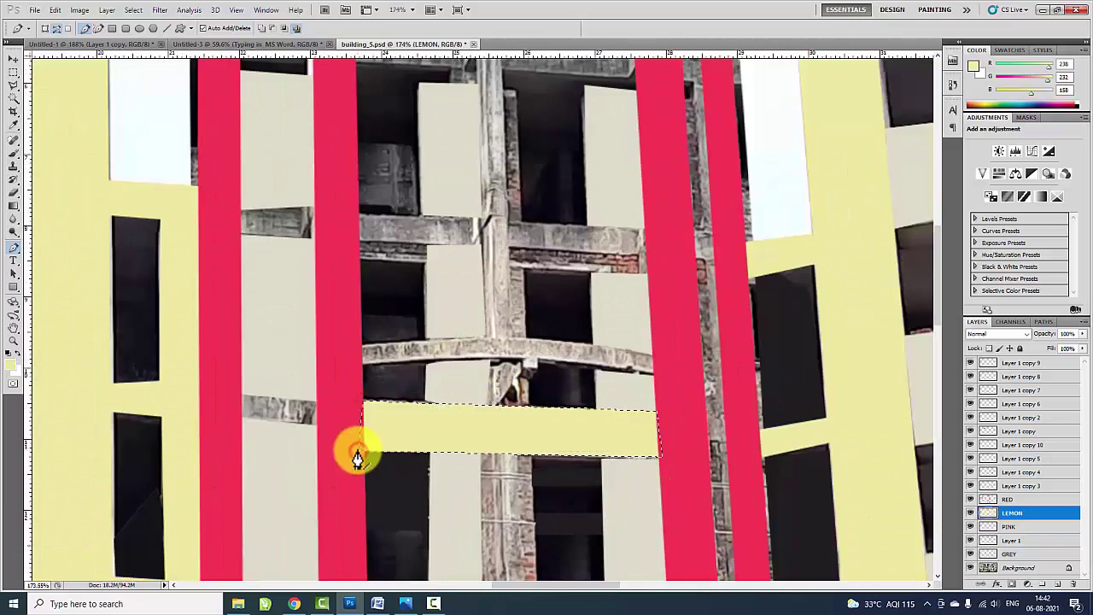
key(ctrl+d)
- Fill the strip one floor up with a lemon-yellow band
click(653, 226)
click(655, 275)
click(367, 278)
click(358, 226)
key(ctrl+Return)
key(alt+BackSpace)
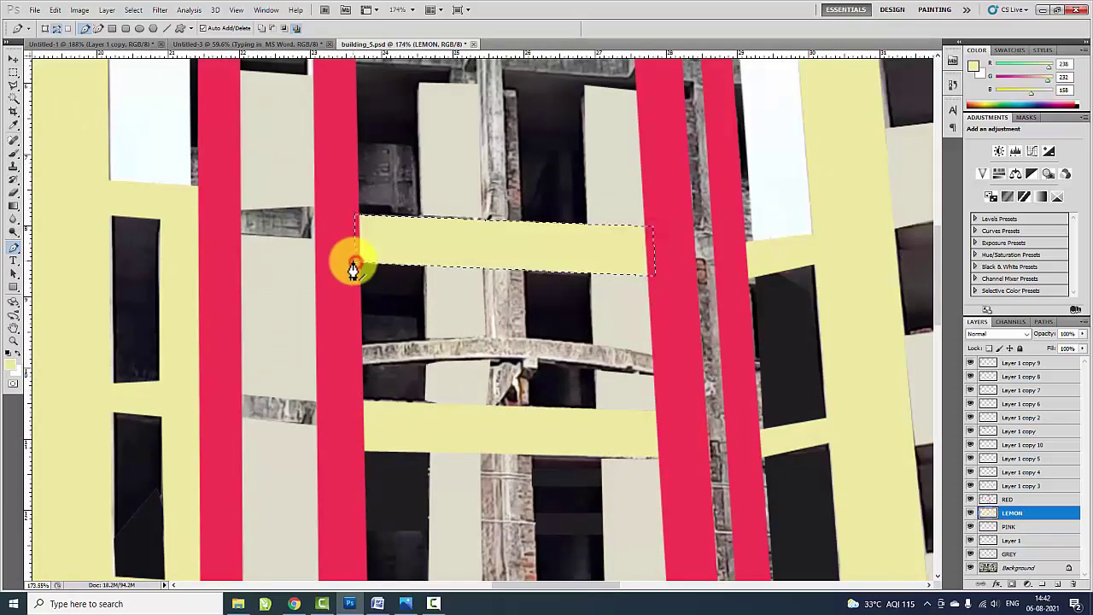
key(ctrl+d)
- Cover the grey strip near the tower top with lemon yellow
scroll(444, 299, up, 3)
click(724, 344)
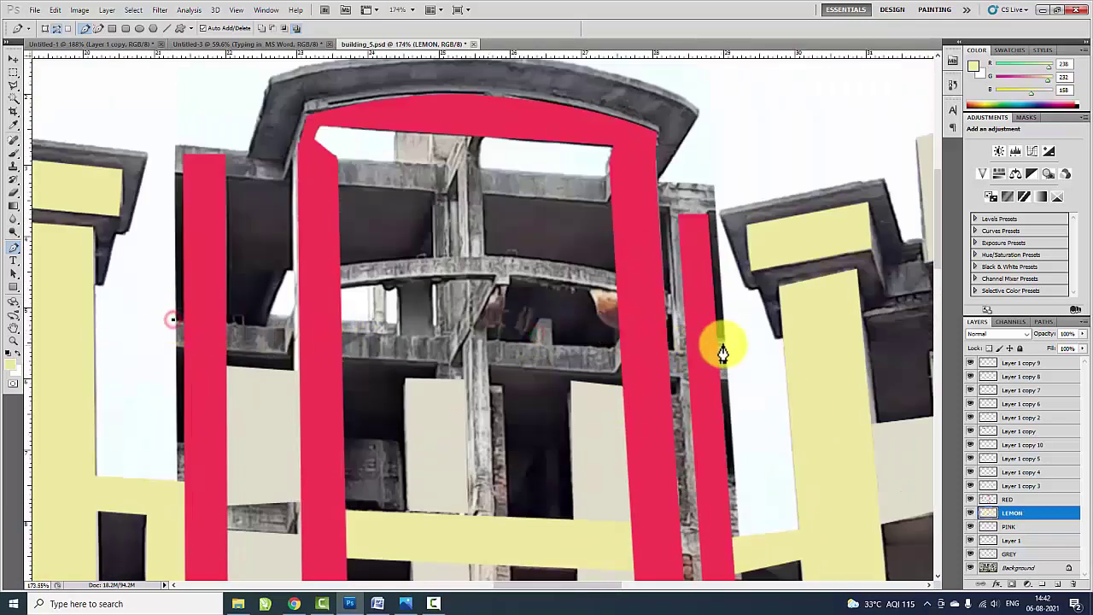
click(731, 382)
click(170, 368)
key(ctrl+Return)
key(alt+BackSpace)
key(ctrl+d)
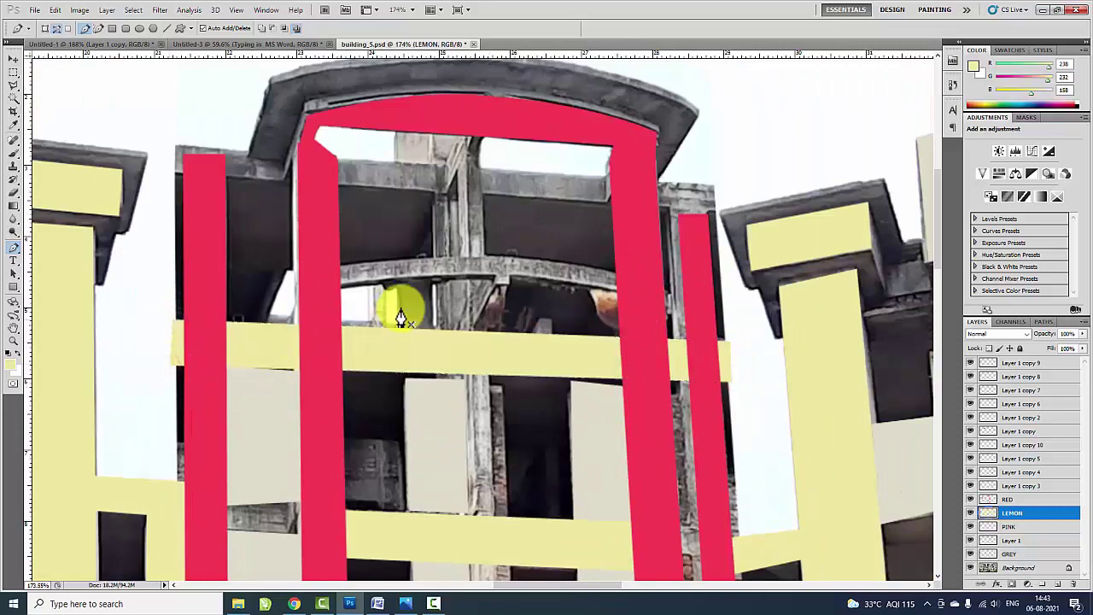
- Add a lemon-yellow band across the top of the tower
click(176, 143)
click(713, 184)
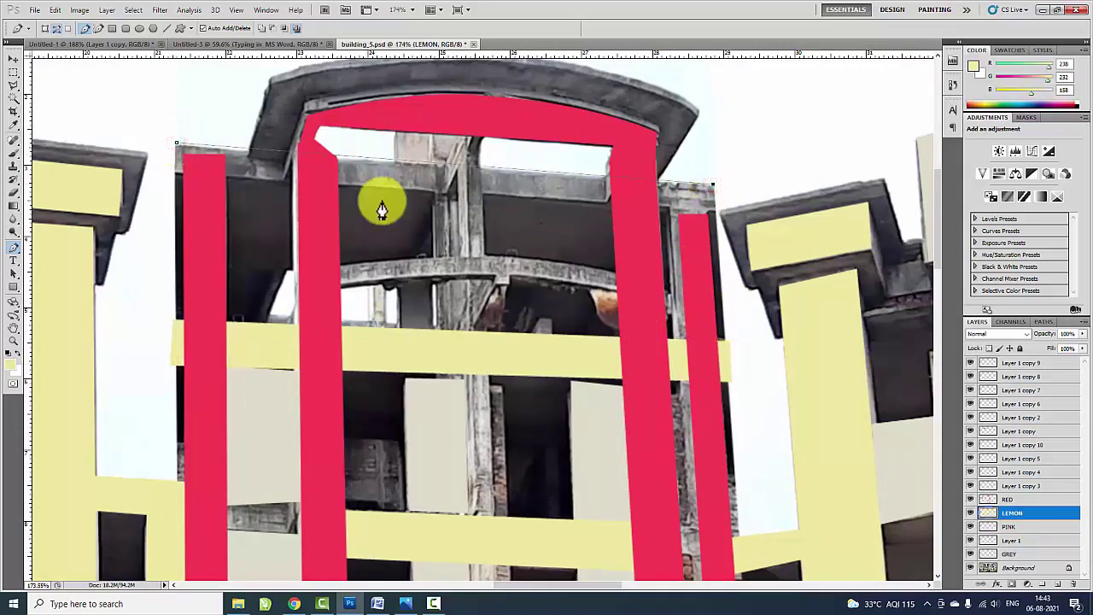
click(176, 177)
click(176, 143)
key(ctrl+Return)
key(alt+BackSpace)
key(ctrl+d)
- Thicken the top band with a wider lemon-yellow fill
click(176, 142)
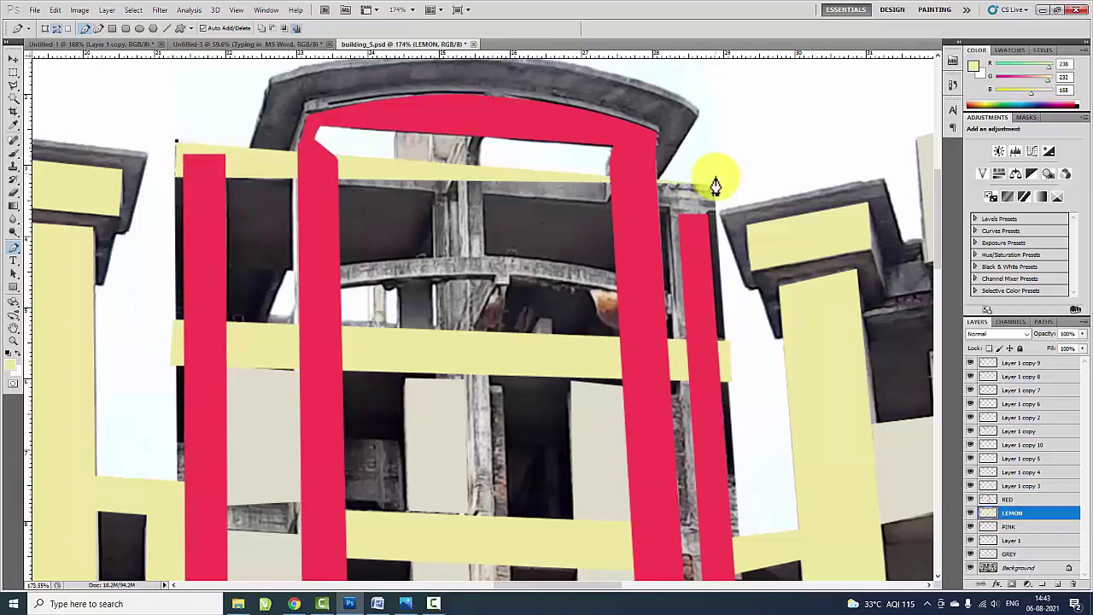
click(712, 185)
click(716, 213)
click(178, 190)
key(ctrl+Return)
key(alt+BackSpace)
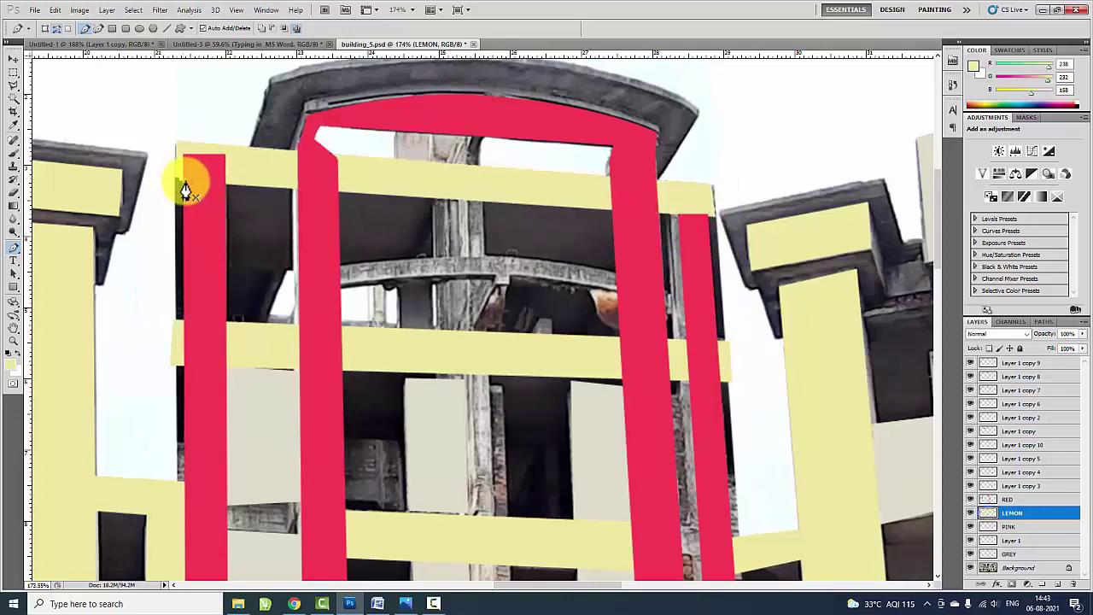
- Fill a middle-floor band of the tower with lemon yellow
scroll(501, 251, down, 5)
scroll(503, 222, down, 3)
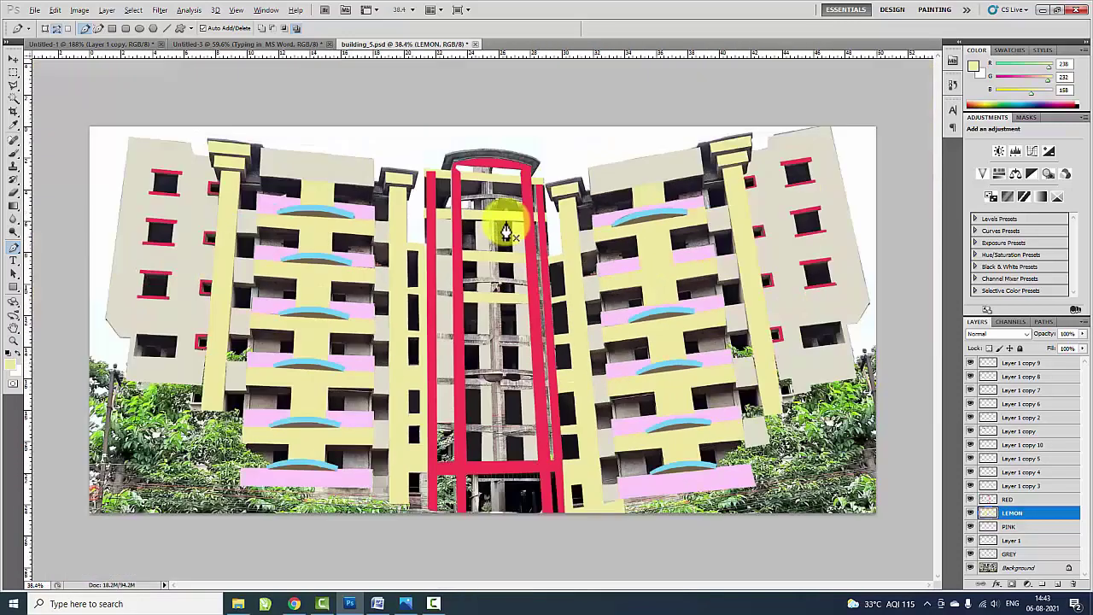
scroll(501, 218, up, 2)
scroll(501, 208, up, 1)
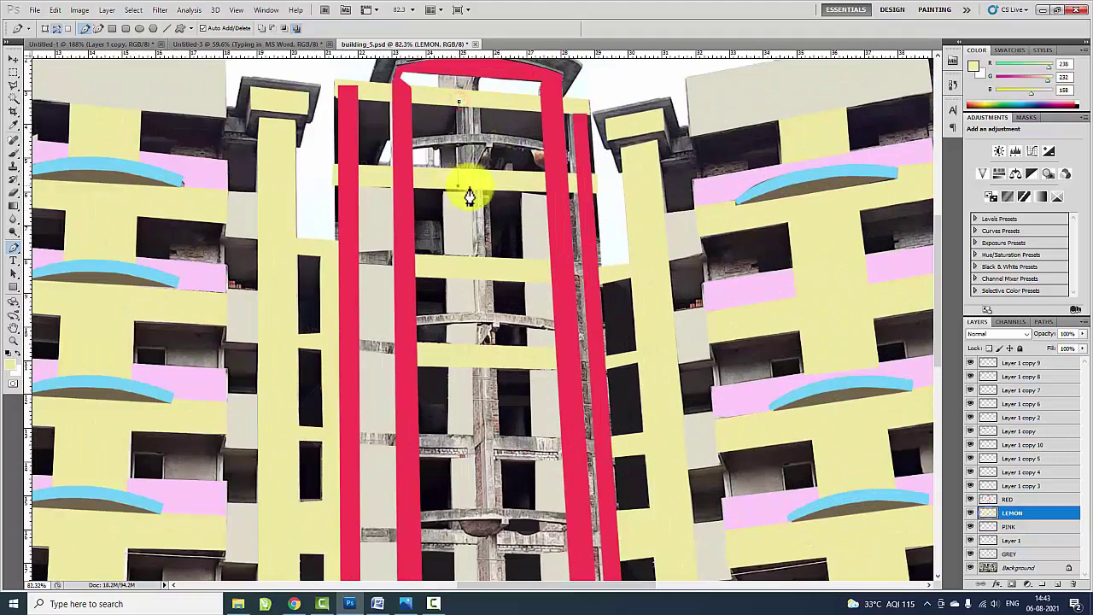
scroll(500, 439, down, 2)
scroll(493, 459, down, 3)
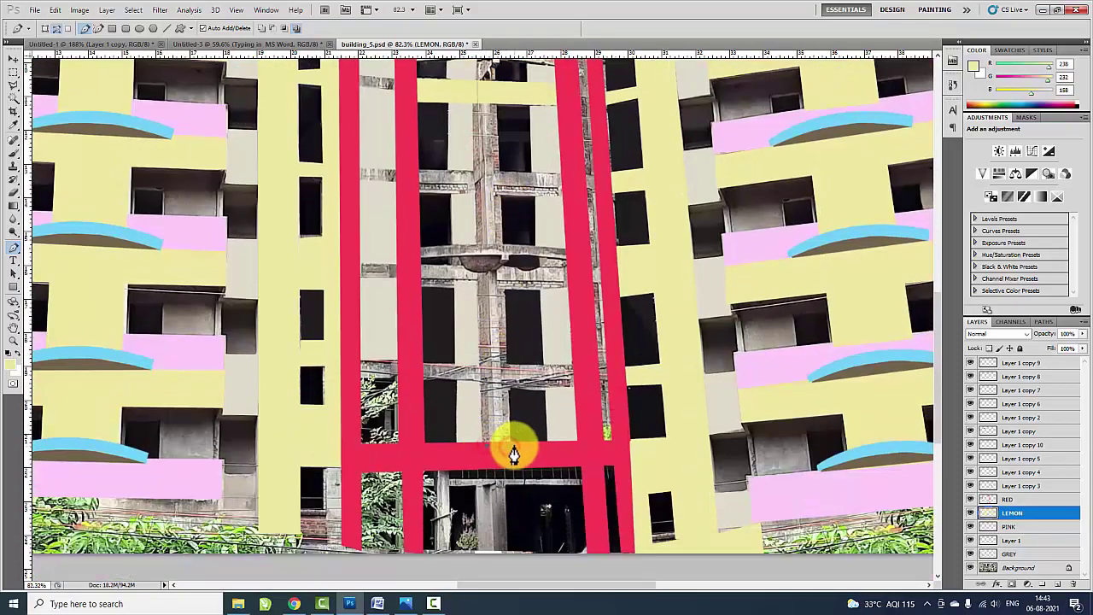
scroll(510, 342, up, 2)
scroll(507, 208, up, 2)
scroll(500, 157, up, 1)
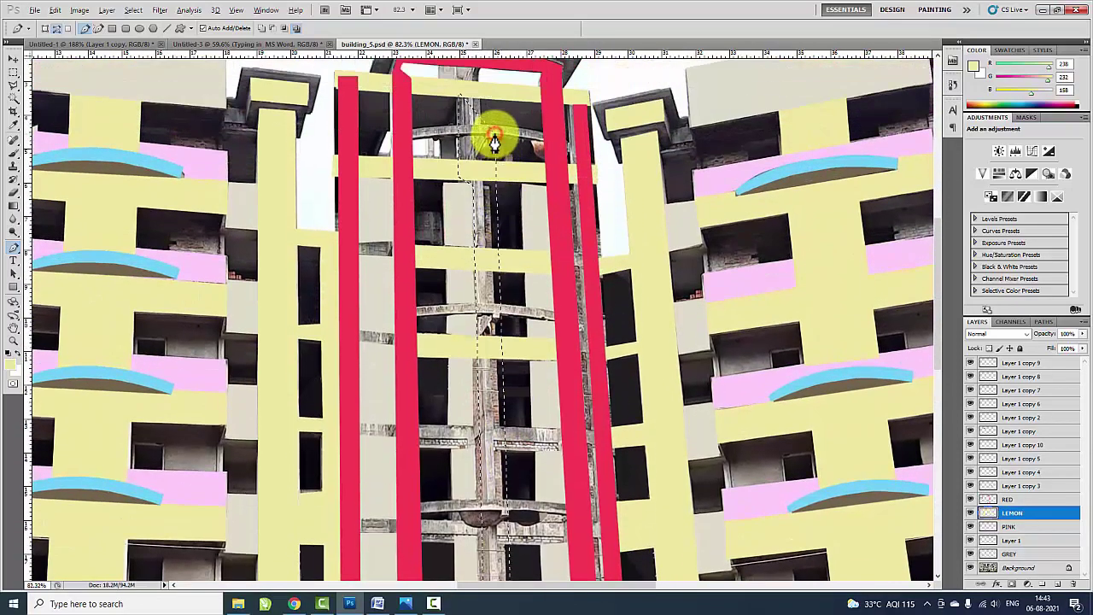
scroll(500, 222, down, 3)
scroll(495, 201, up, 3)
scroll(470, 218, up, 1)
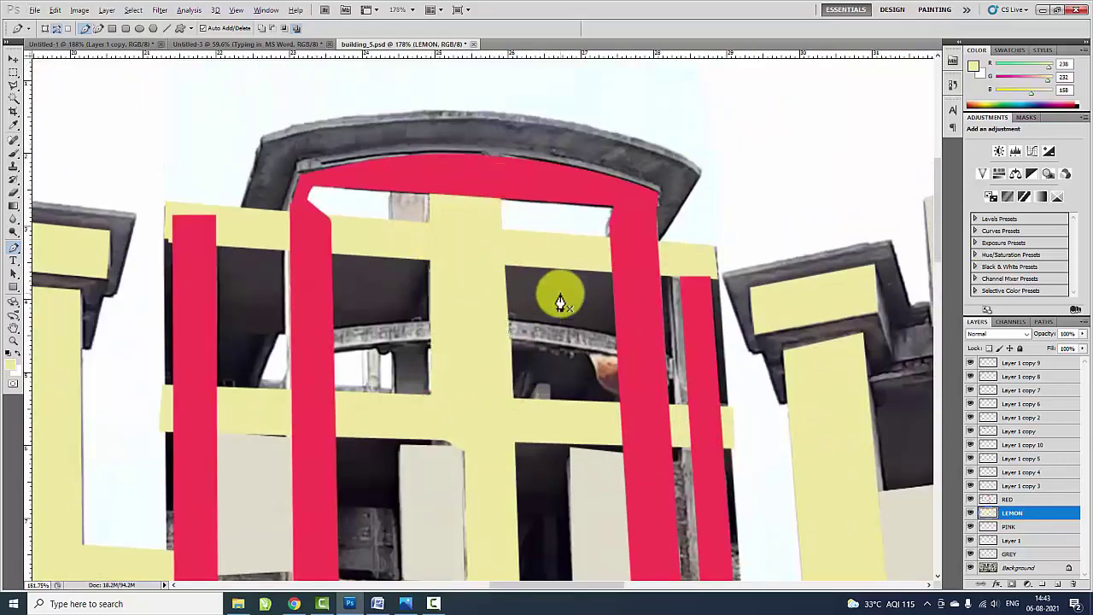
scroll(557, 299, down, 4)
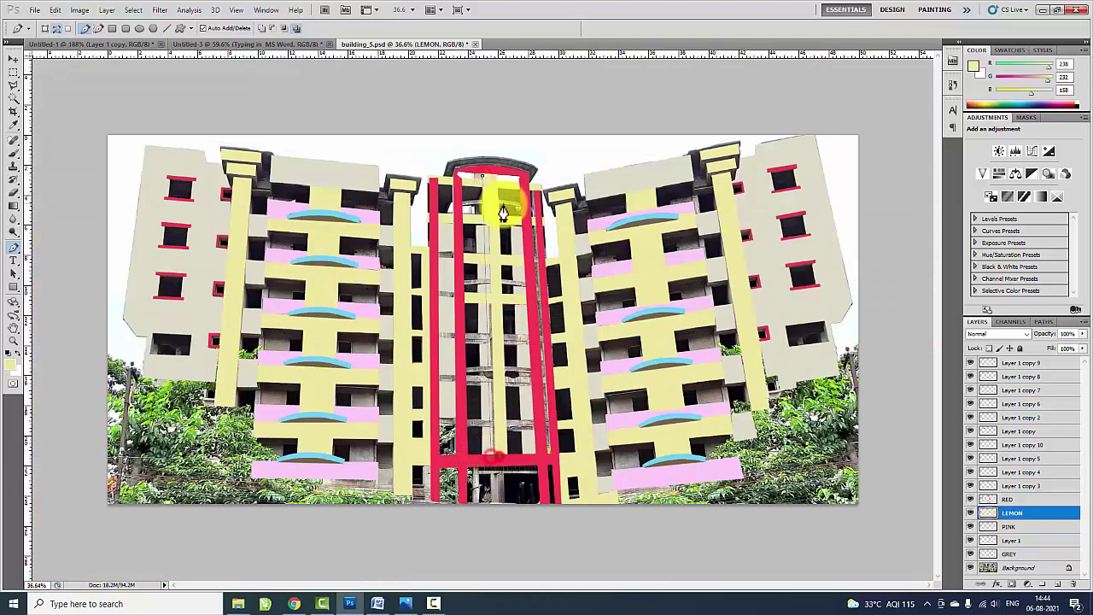
scroll(600, 382, up, 1)
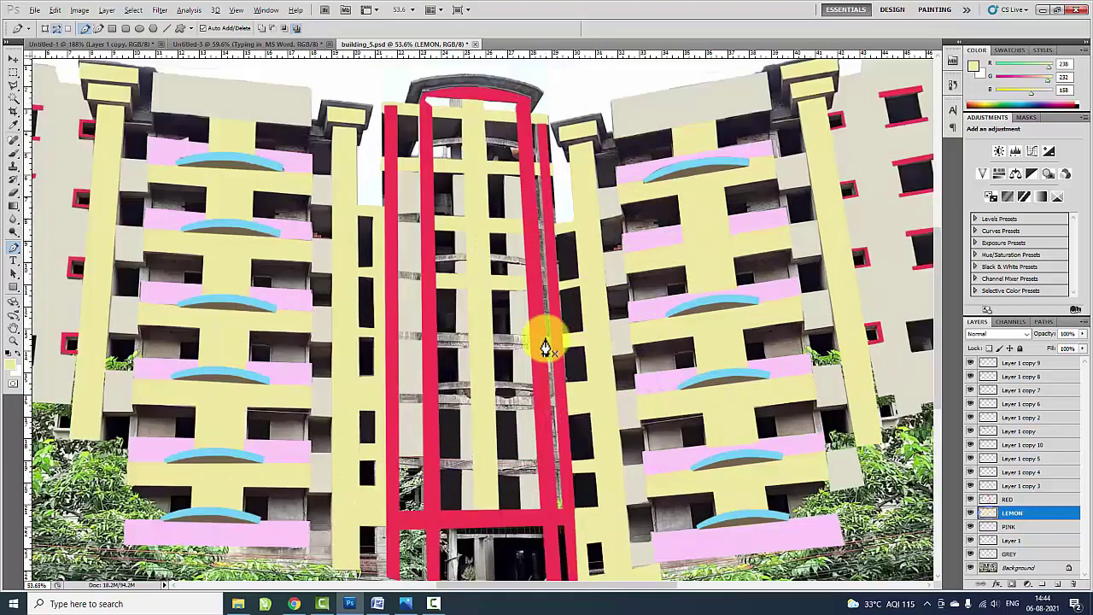
scroll(541, 344, up, 1)
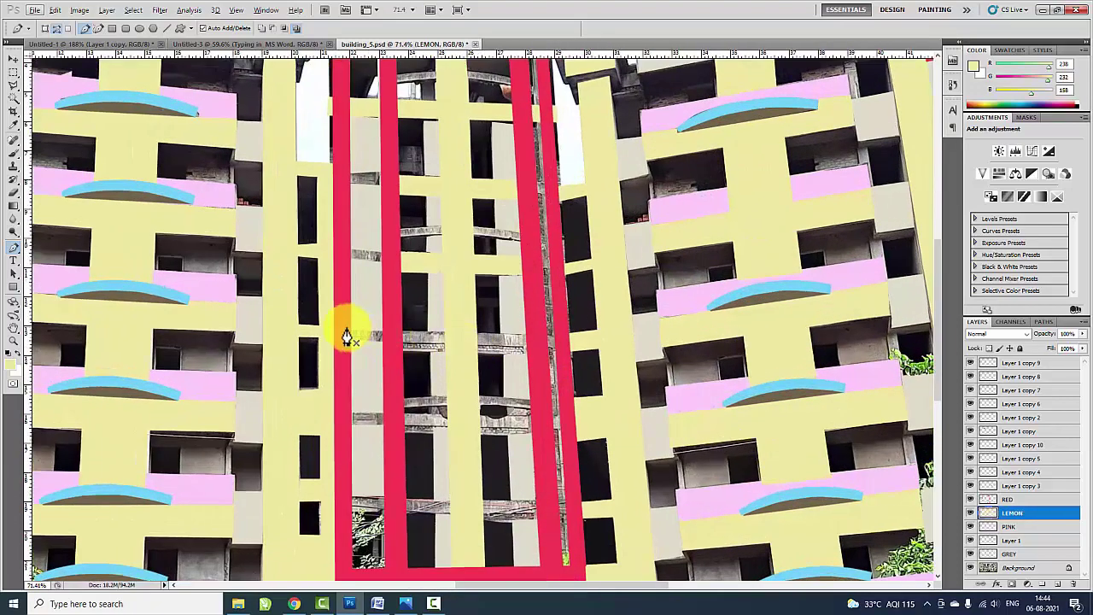
click(532, 359)
click(344, 359)
key(ctrl+Return)
key(alt+BackSpace)
- Fill the lower band across the red column with lemon yellow
click(342, 394)
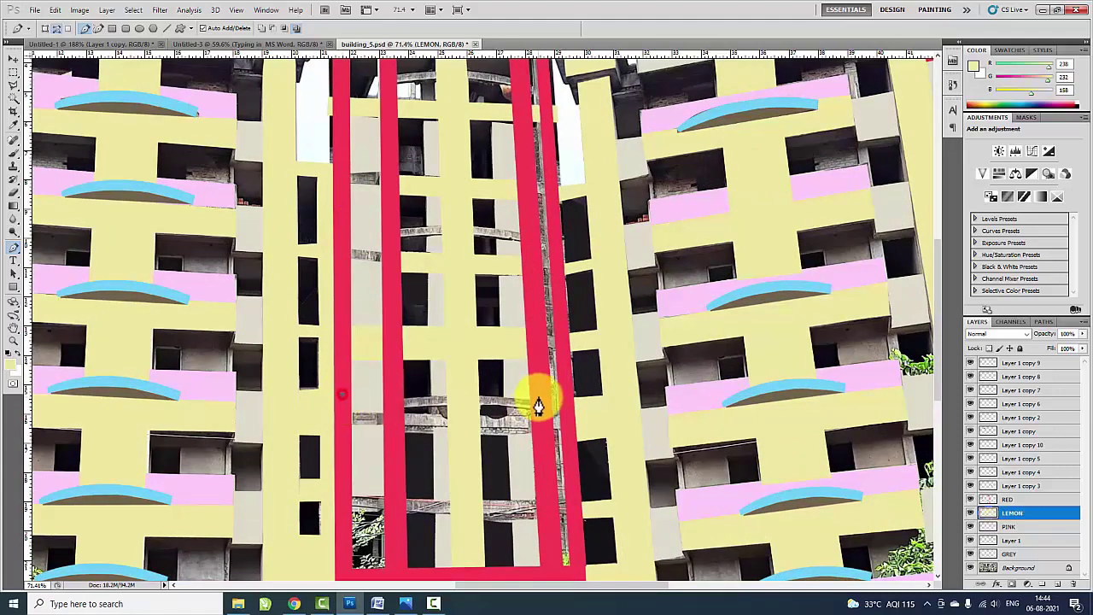
scroll(352, 461, down, 1)
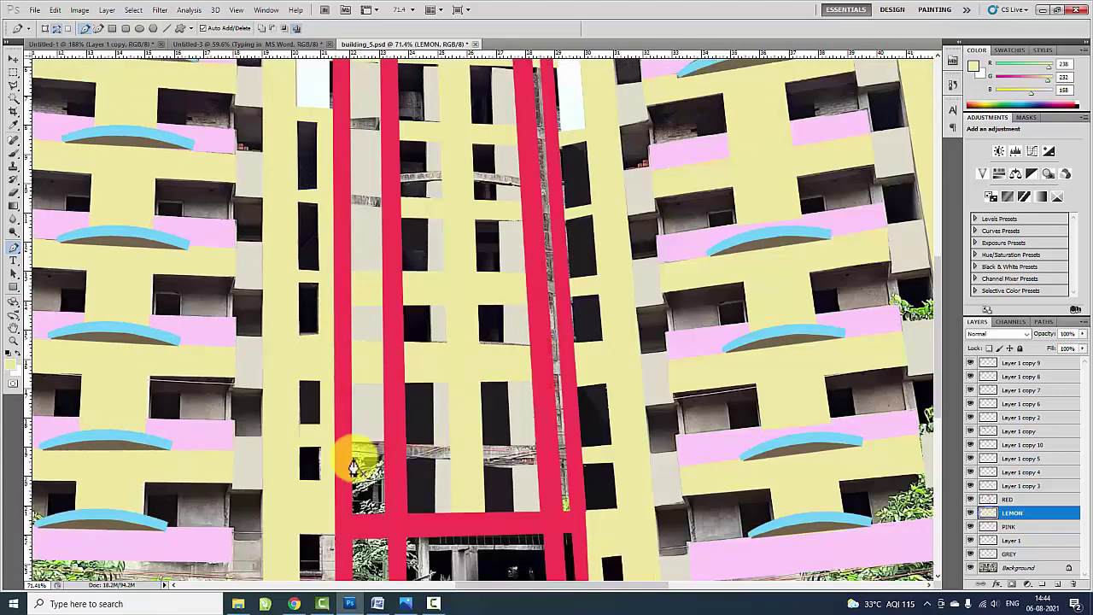
click(539, 454)
click(354, 476)
key(ctrl+Return)
key(alt+BackSpace)
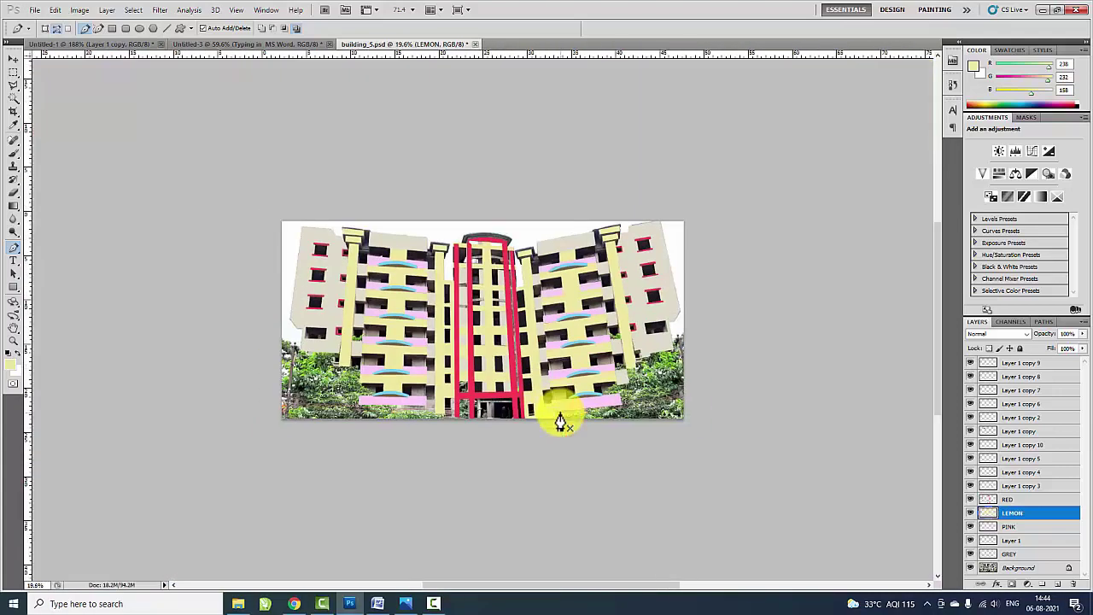
key(ctrl+0)
scroll(466, 242, up, 1)
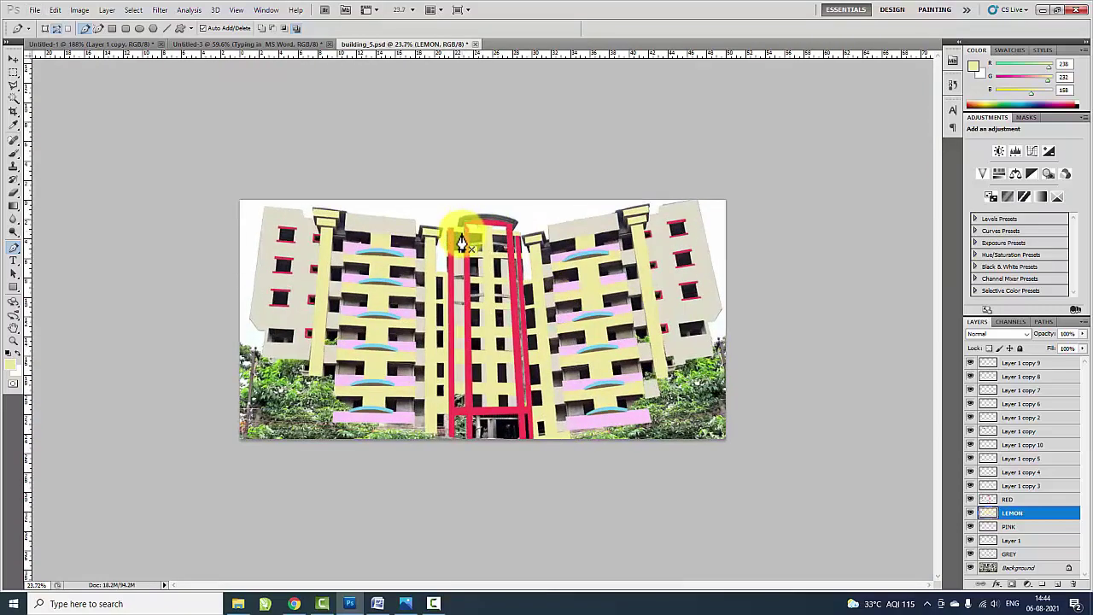
scroll(464, 256, up, 2)
scroll(391, 366, up, 2)
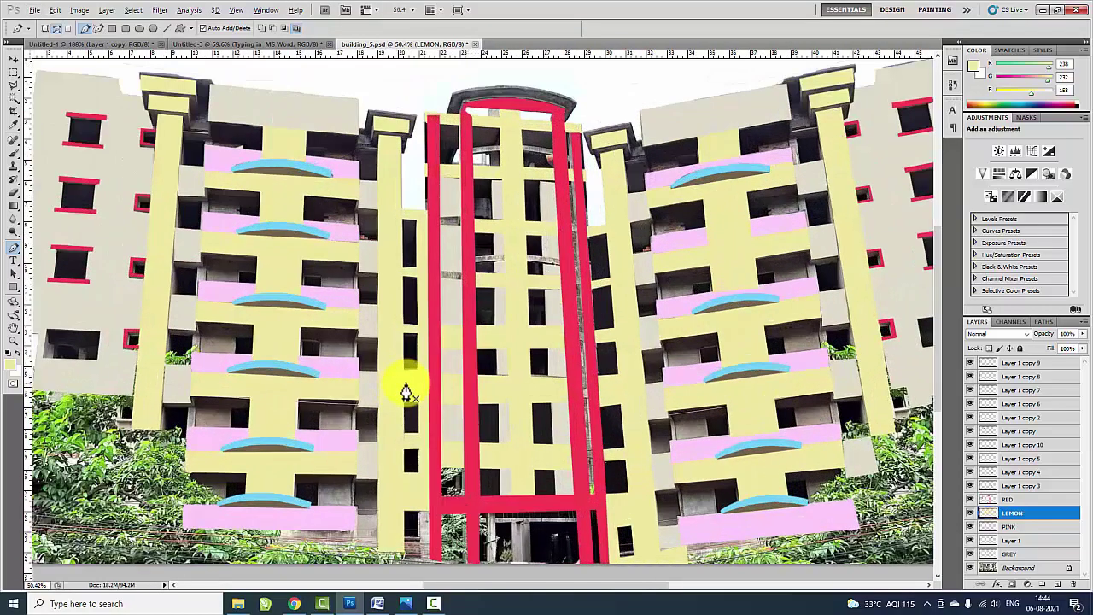
scroll(407, 392, down, 1)
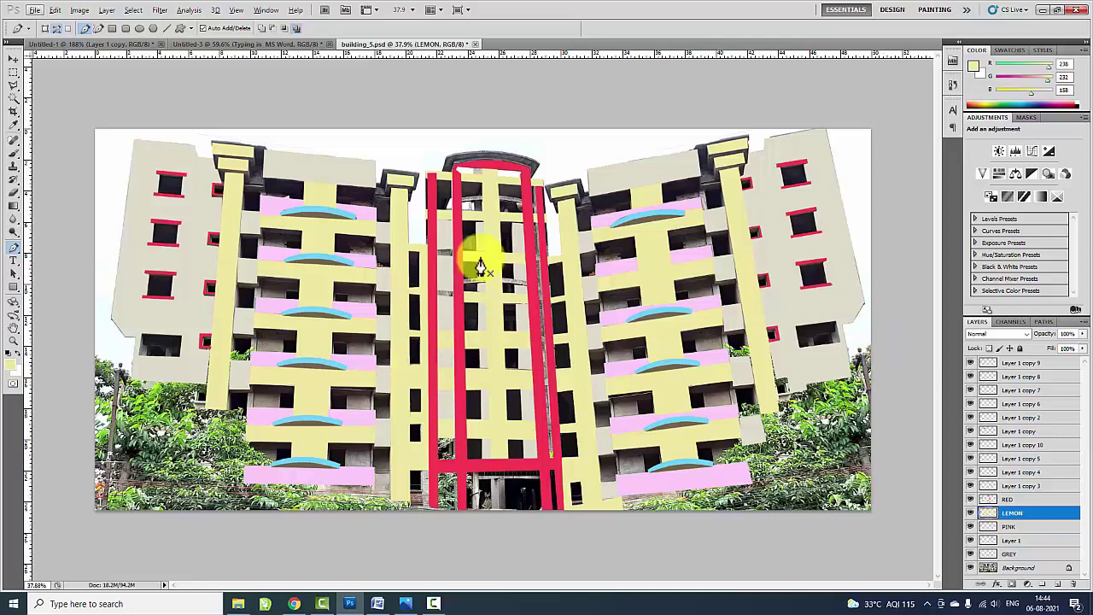
scroll(562, 250, up, 2)
scroll(483, 134, up, 4)
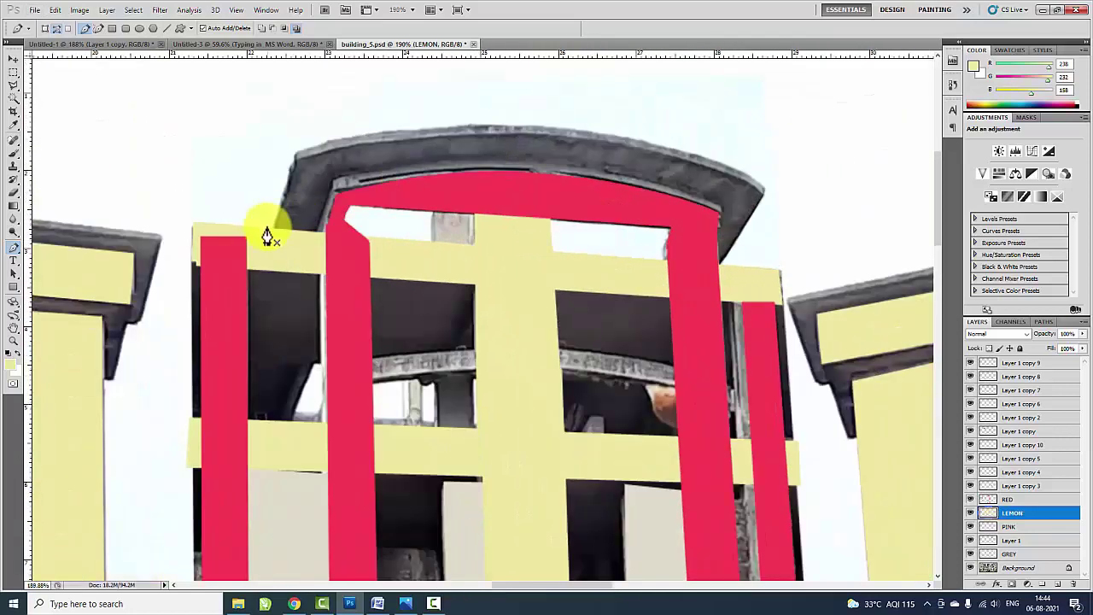
- Make Layer 1 the active layer for painting
click(14, 59)
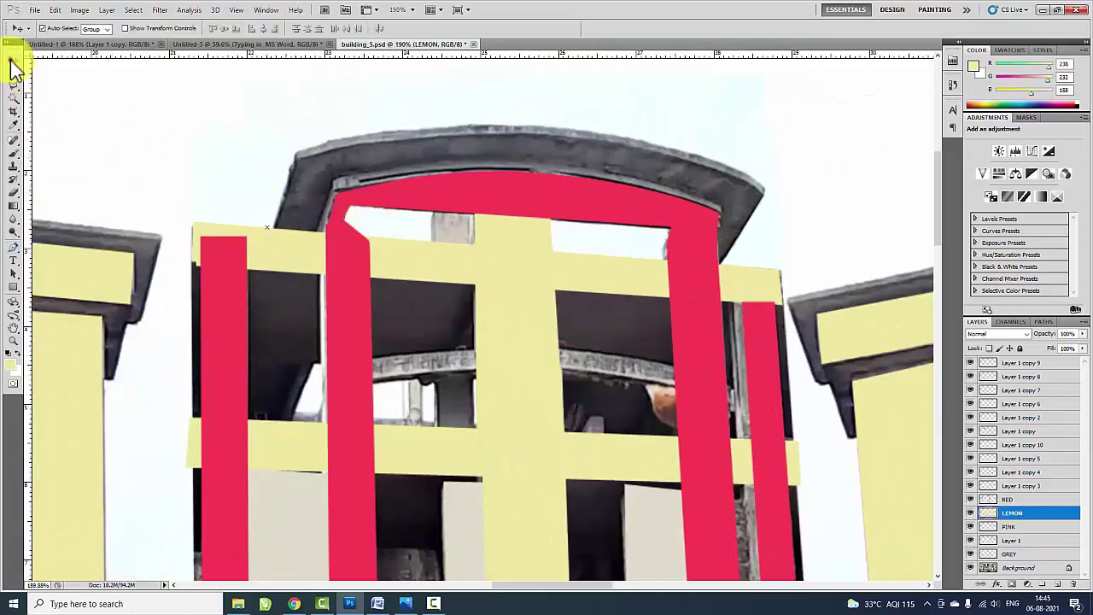
click(1059, 446)
scroll(676, 419, down, 2)
scroll(915, 384, down, 3)
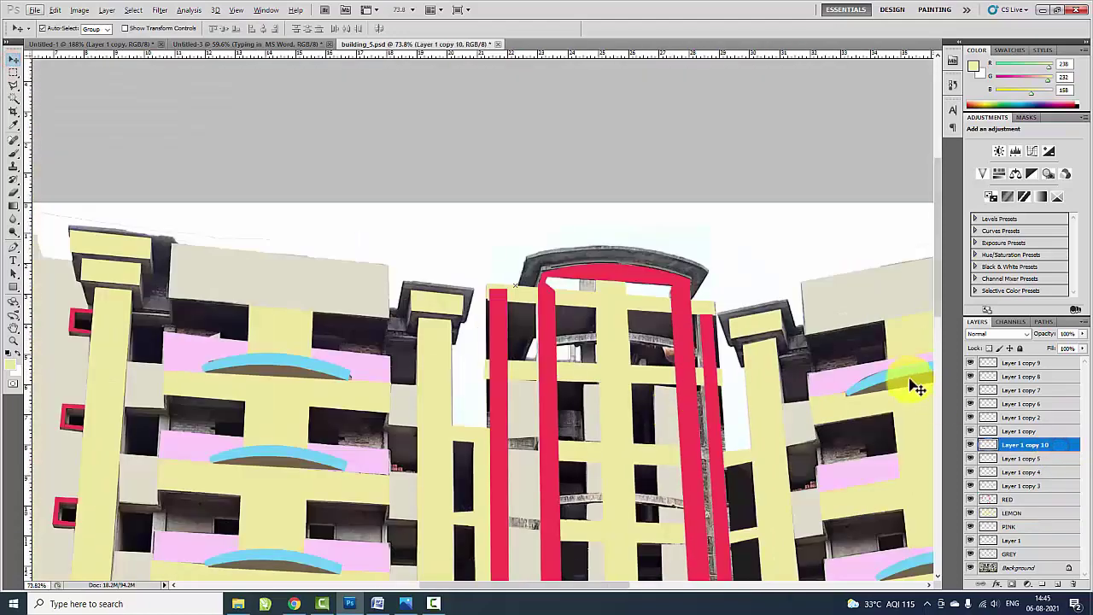
click(929, 384)
scroll(557, 275, up, 4)
scroll(555, 276, up, 2)
- Trace the curved roof arch outline with the Pen tool
key(p)
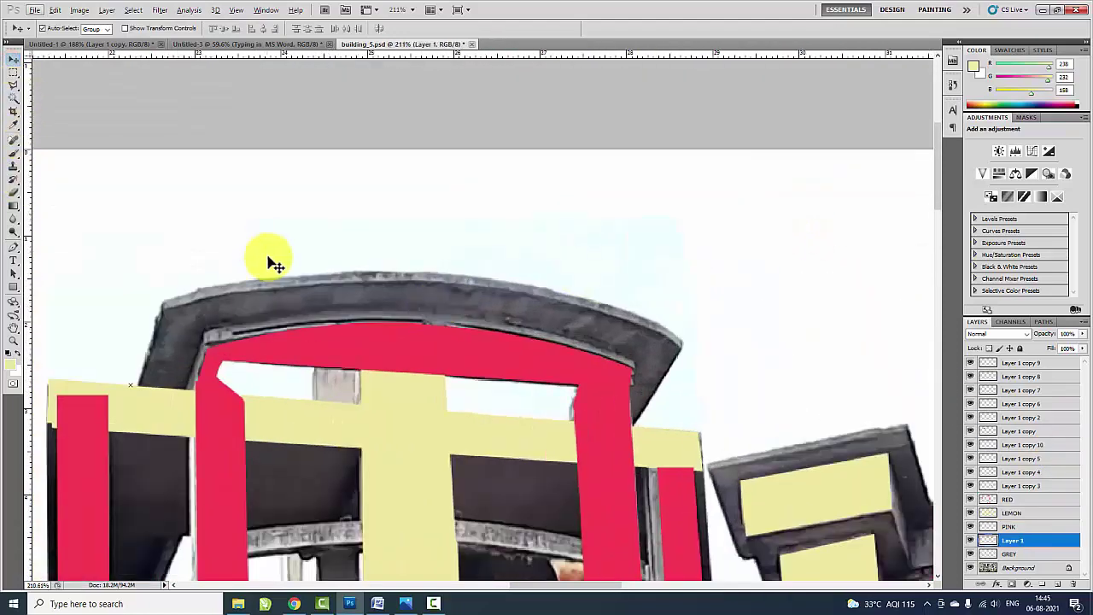
click(131, 389)
click(163, 301)
drag(366, 271, 464, 269)
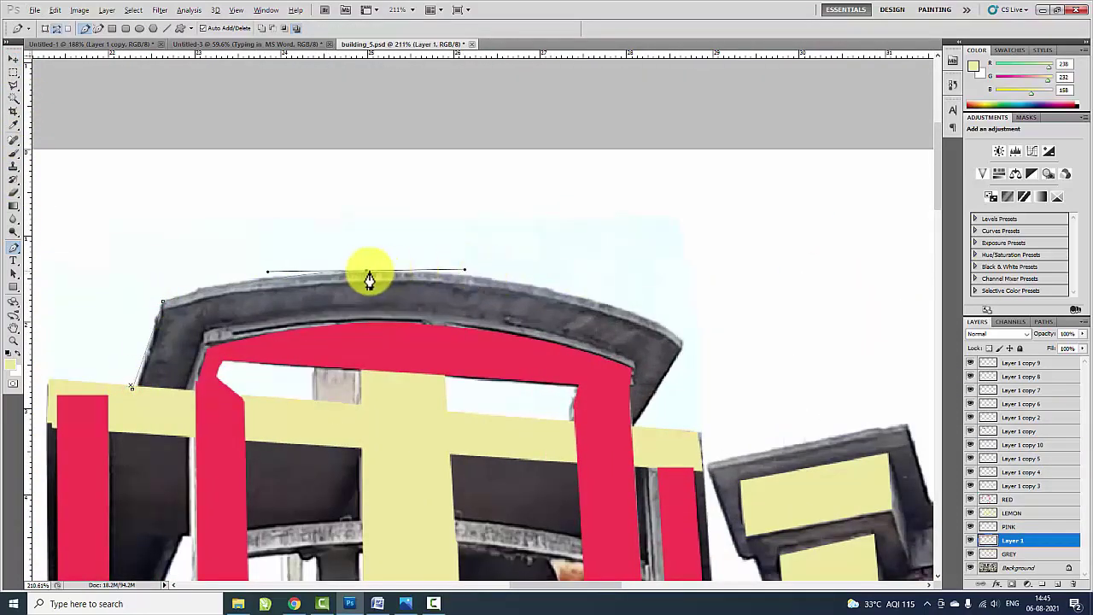
drag(724, 350, 680, 351)
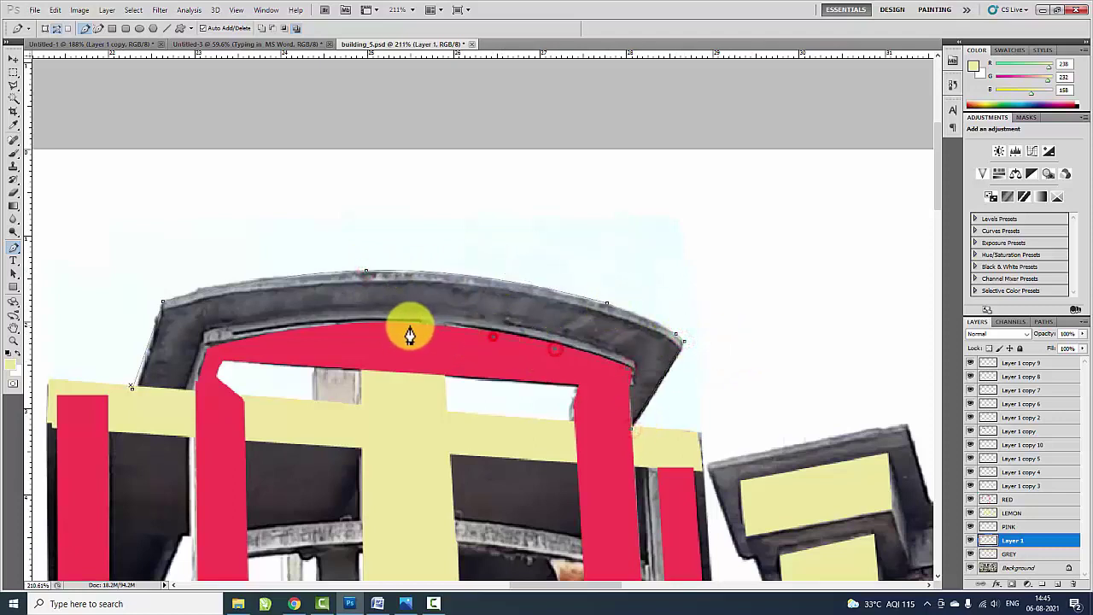
click(245, 348)
click(212, 357)
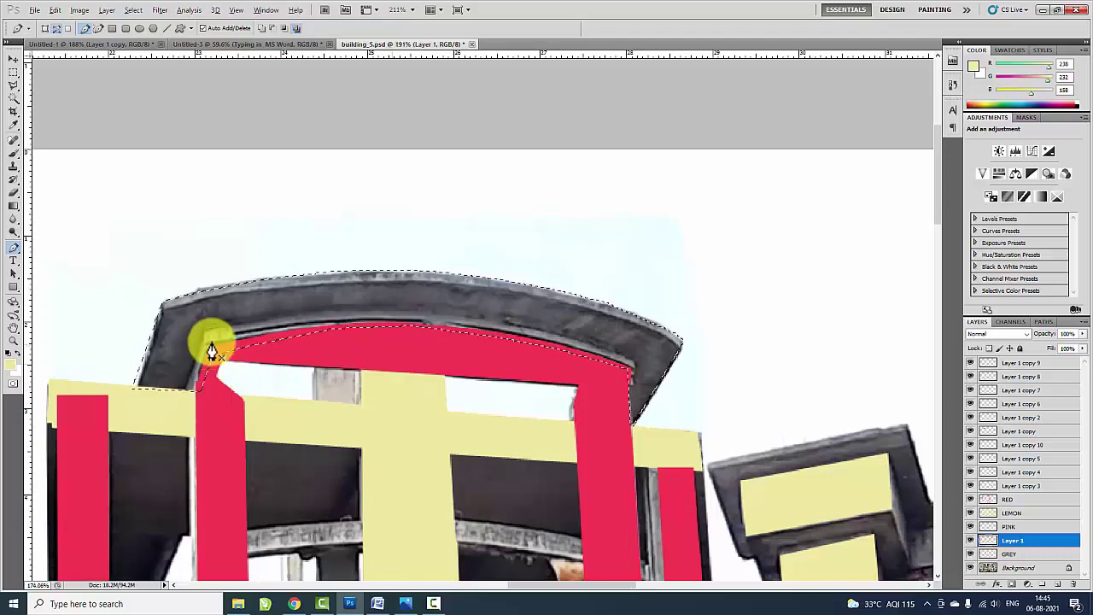
scroll(207, 346, down, 3)
- Sample the balcony slab's light blue and fill the roof arch with it
click(11, 366)
click(775, 467)
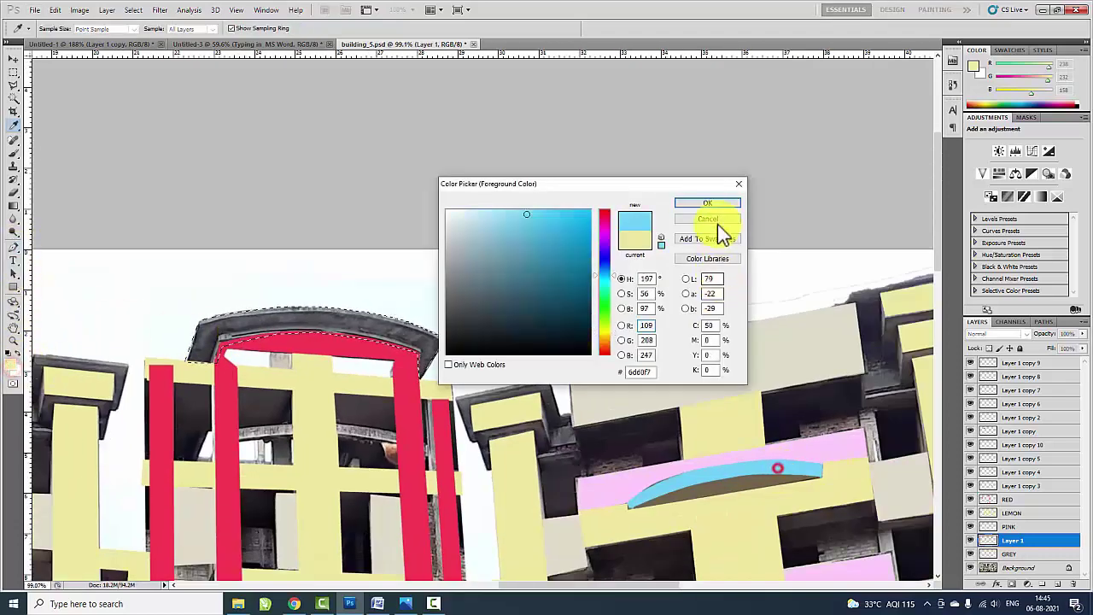
click(707, 203)
key(alt+BackSpace)
key(ctrl+0)
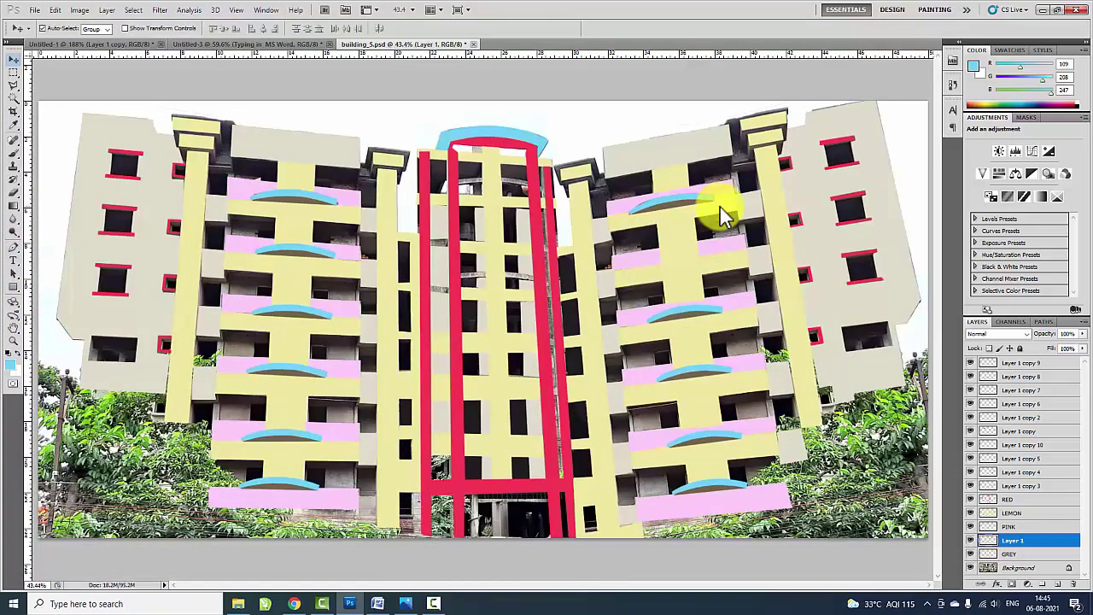